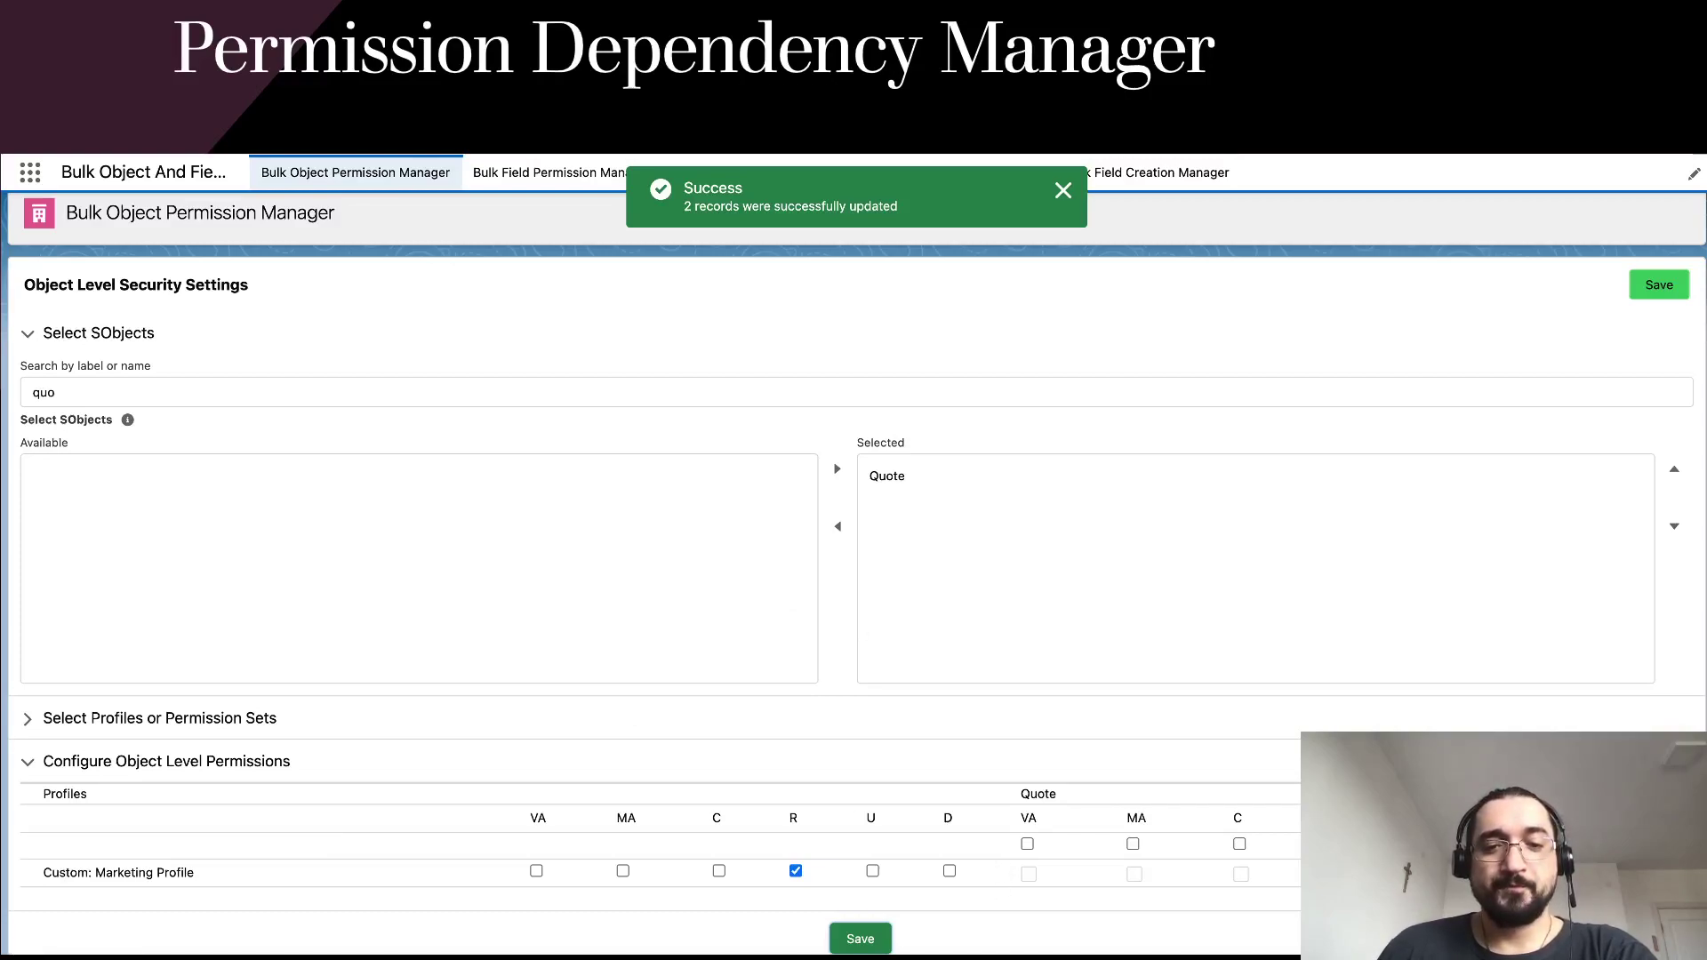
{"action": "key", "text": "Right"}
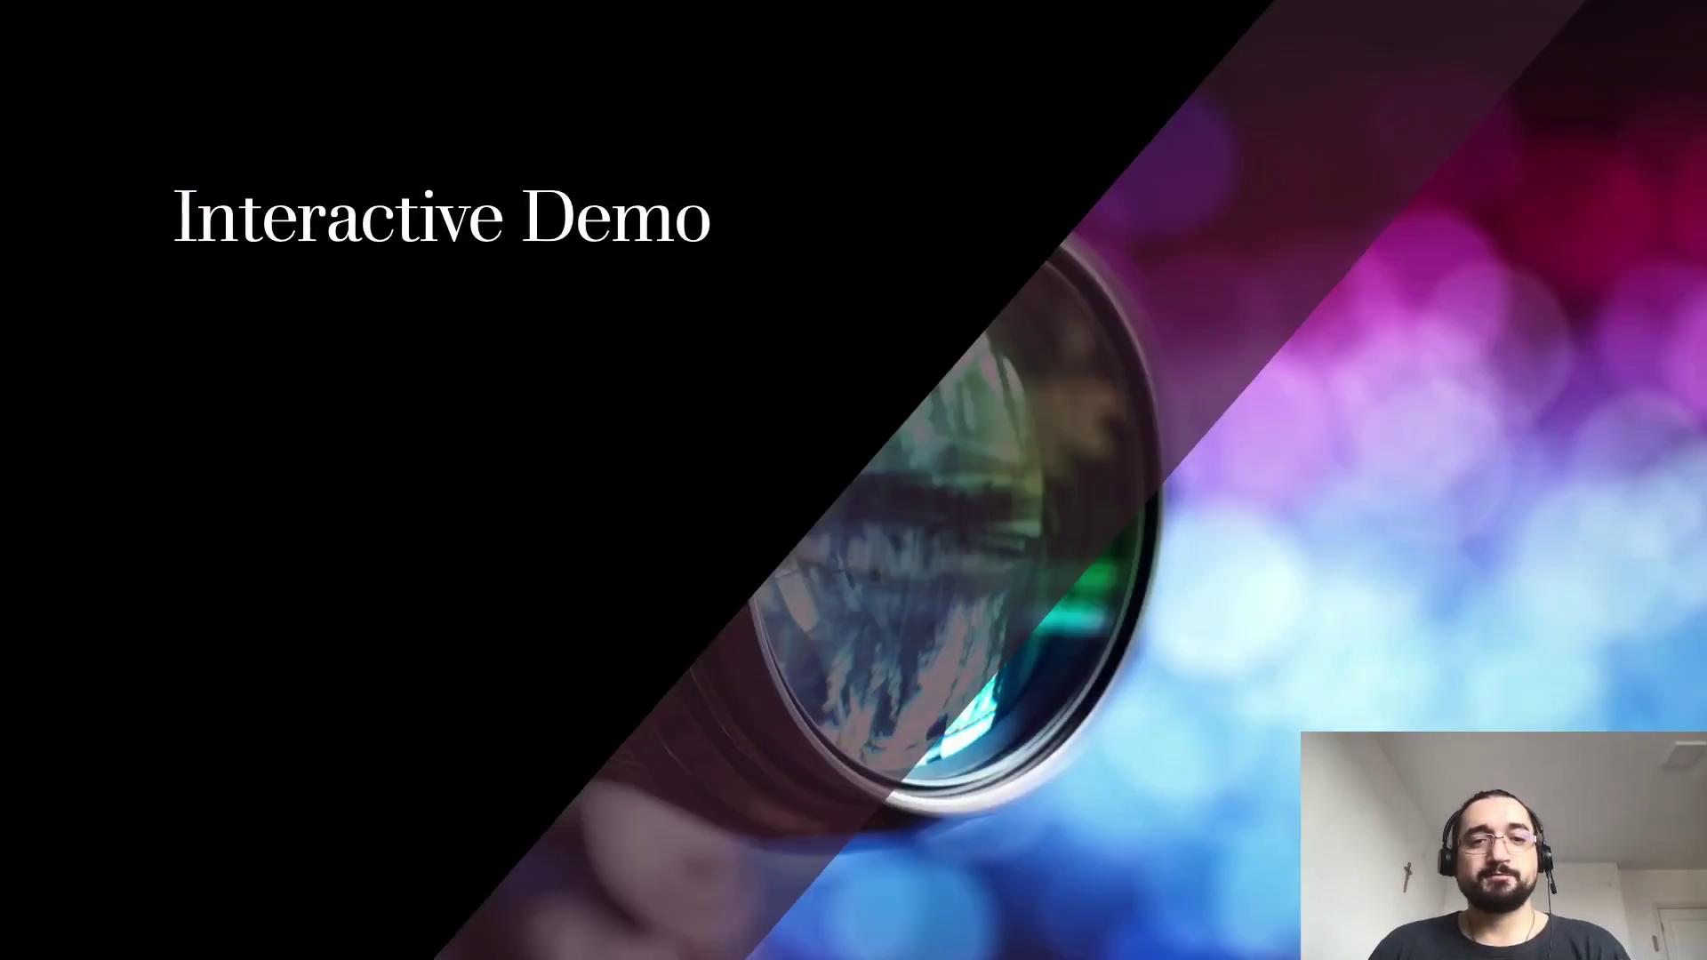
- Switch to the Bulk Object Permission Manager page in Chrome and add Account and Contact to the selected SObjects
{"action": "key", "text": "super+Tab"}
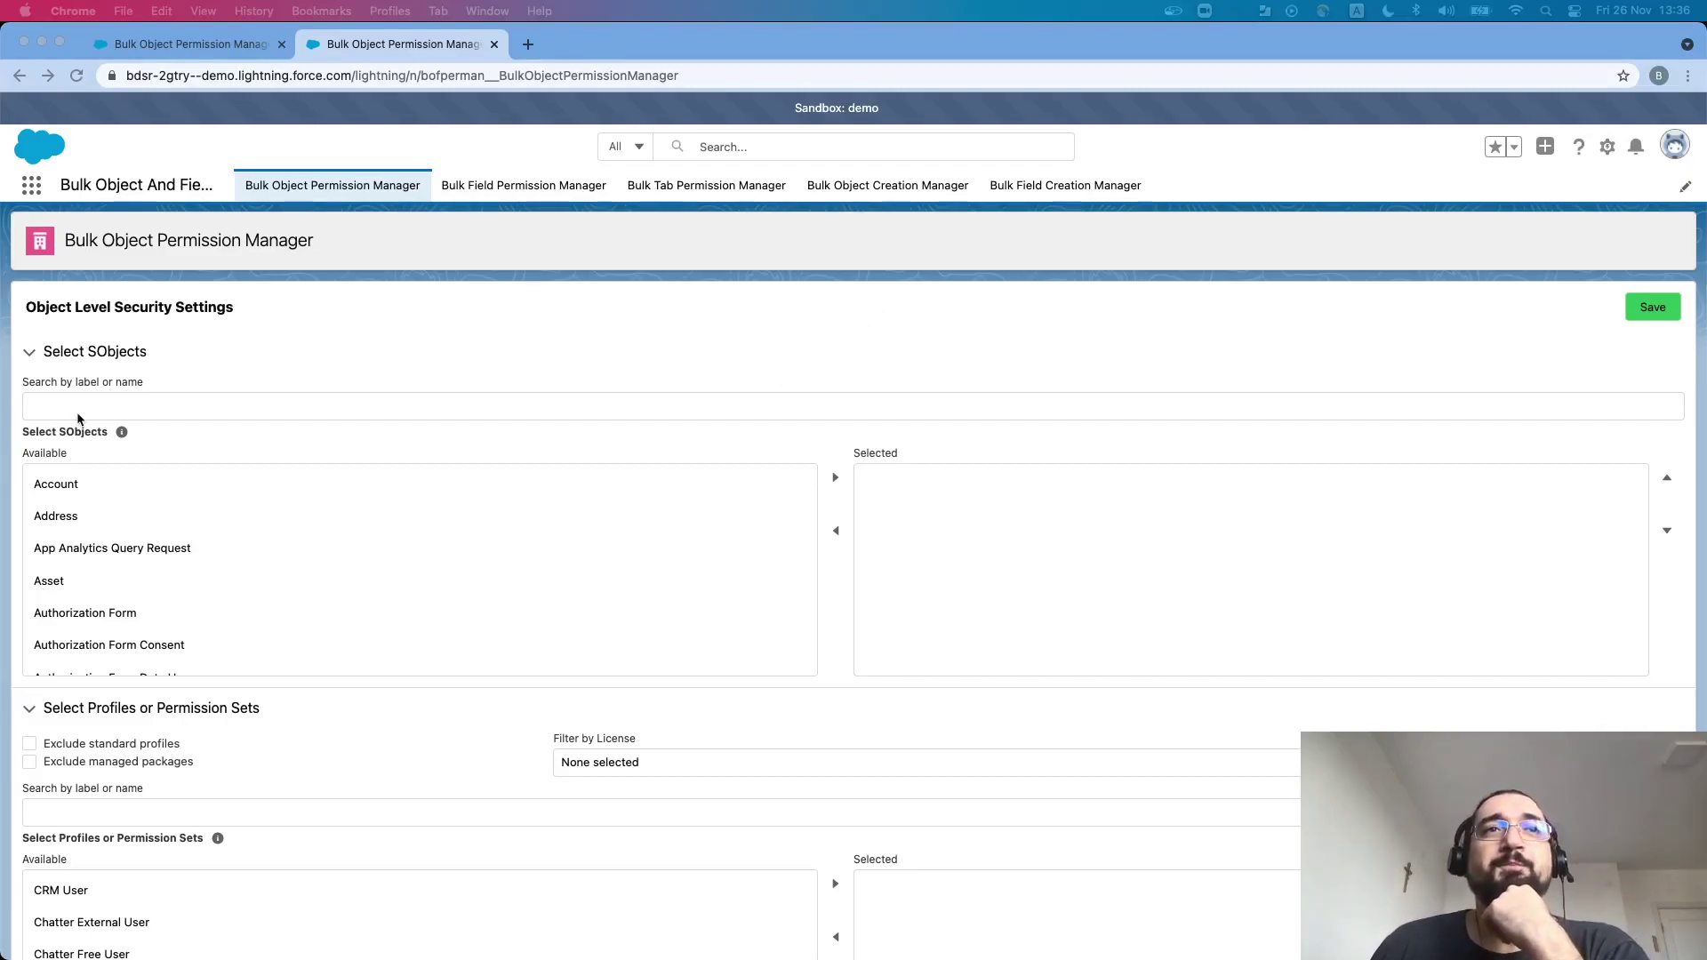
{"action": "left_click", "coordinate": [62, 487]}
{"action": "left_click", "coordinate": [835, 477]}
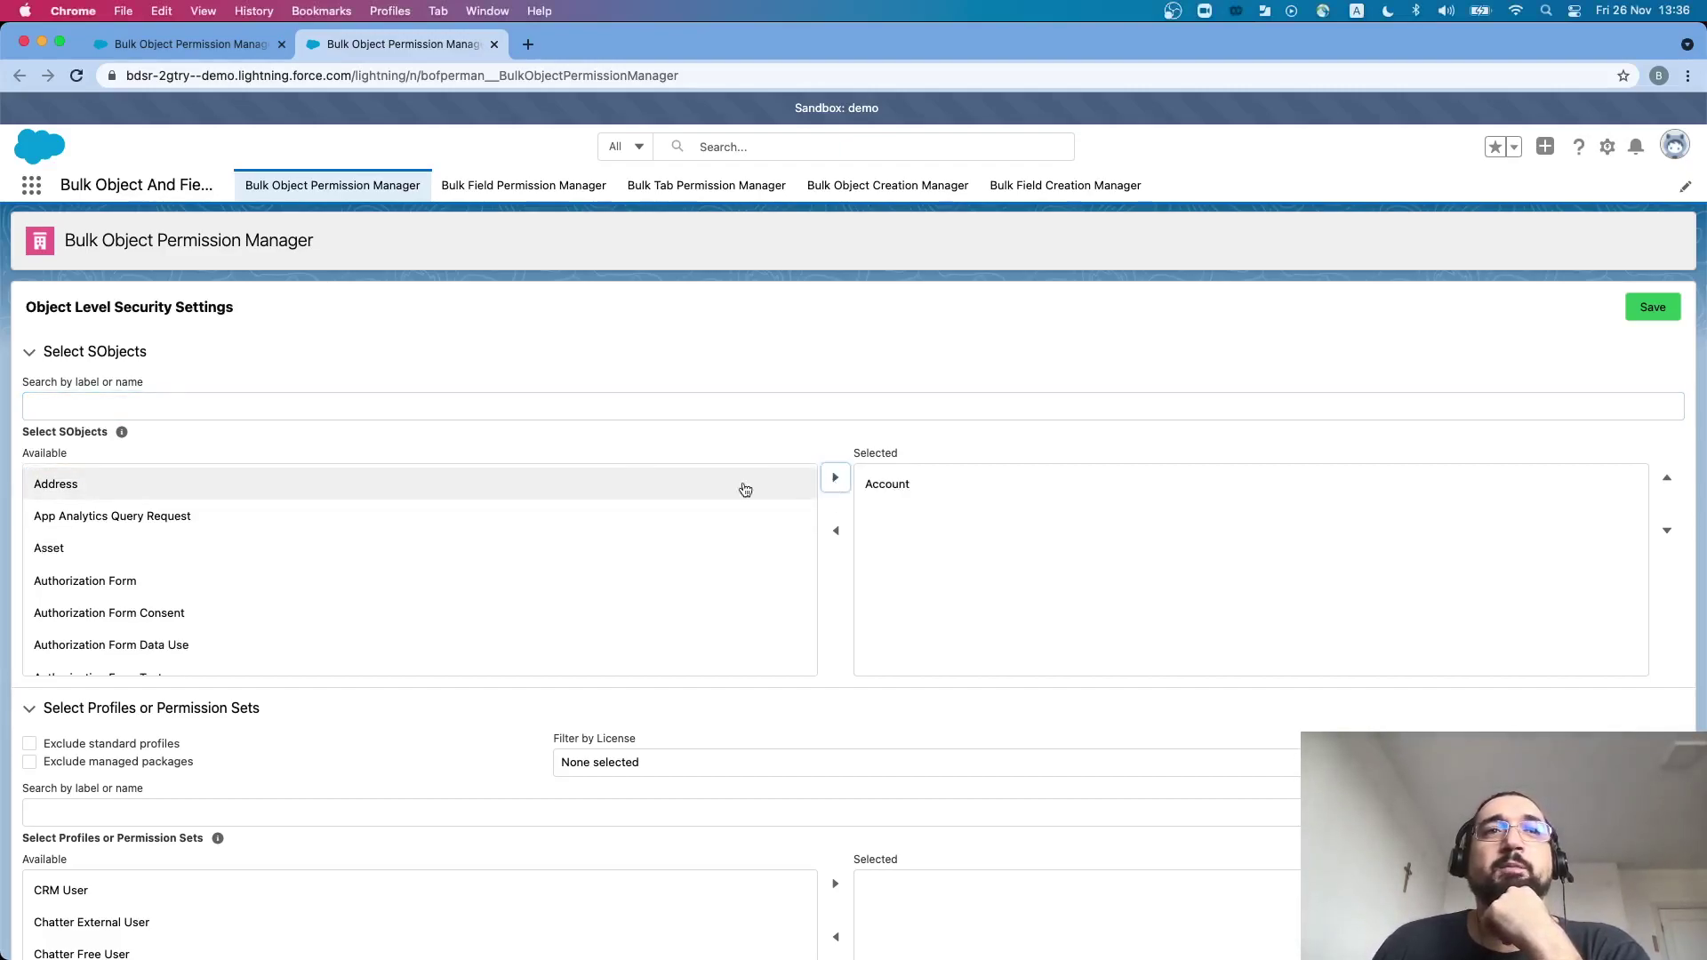
{"action": "scroll", "coordinate": [216, 571], "scroll_direction": "down", "scroll_amount": 5}
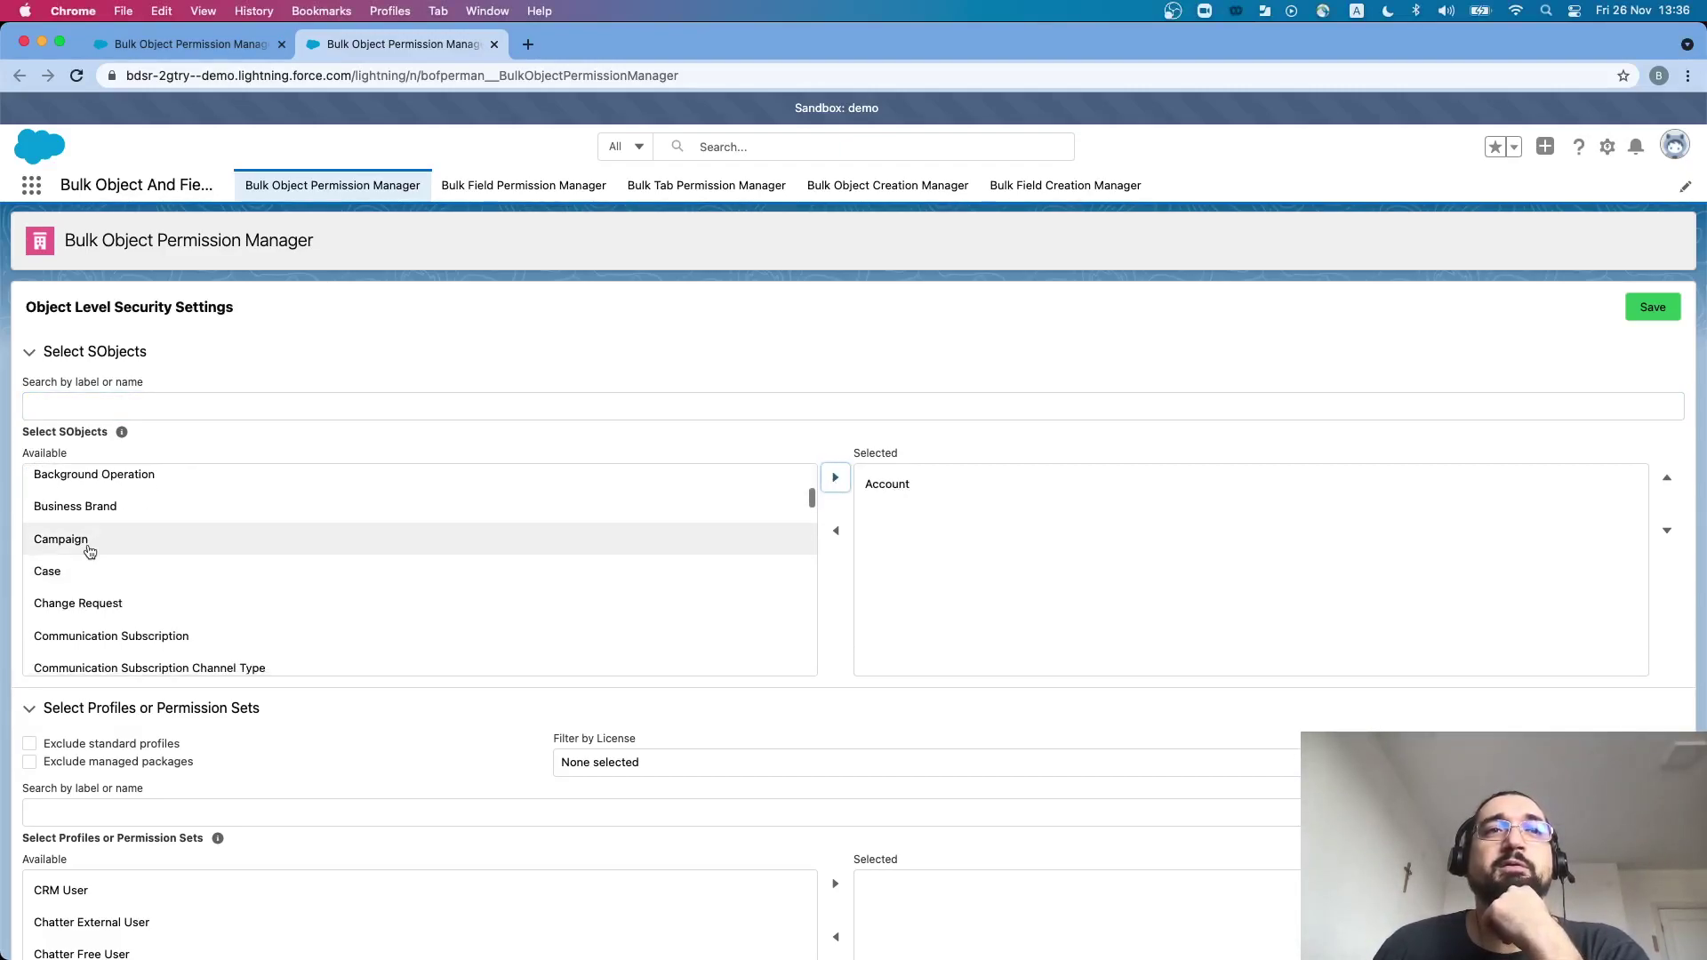
{"action": "scroll", "coordinate": [98, 569], "scroll_direction": "down", "scroll_amount": 5}
{"action": "left_click", "coordinate": [90, 524]}
{"action": "left_click", "coordinate": [835, 478]}
- Exclude standard profiles and managed packages, and add Skip ID Verification and Standard User Plus Skip ID to the selected profiles
{"action": "scroll", "coordinate": [339, 560], "scroll_direction": "down", "scroll_amount": 3}
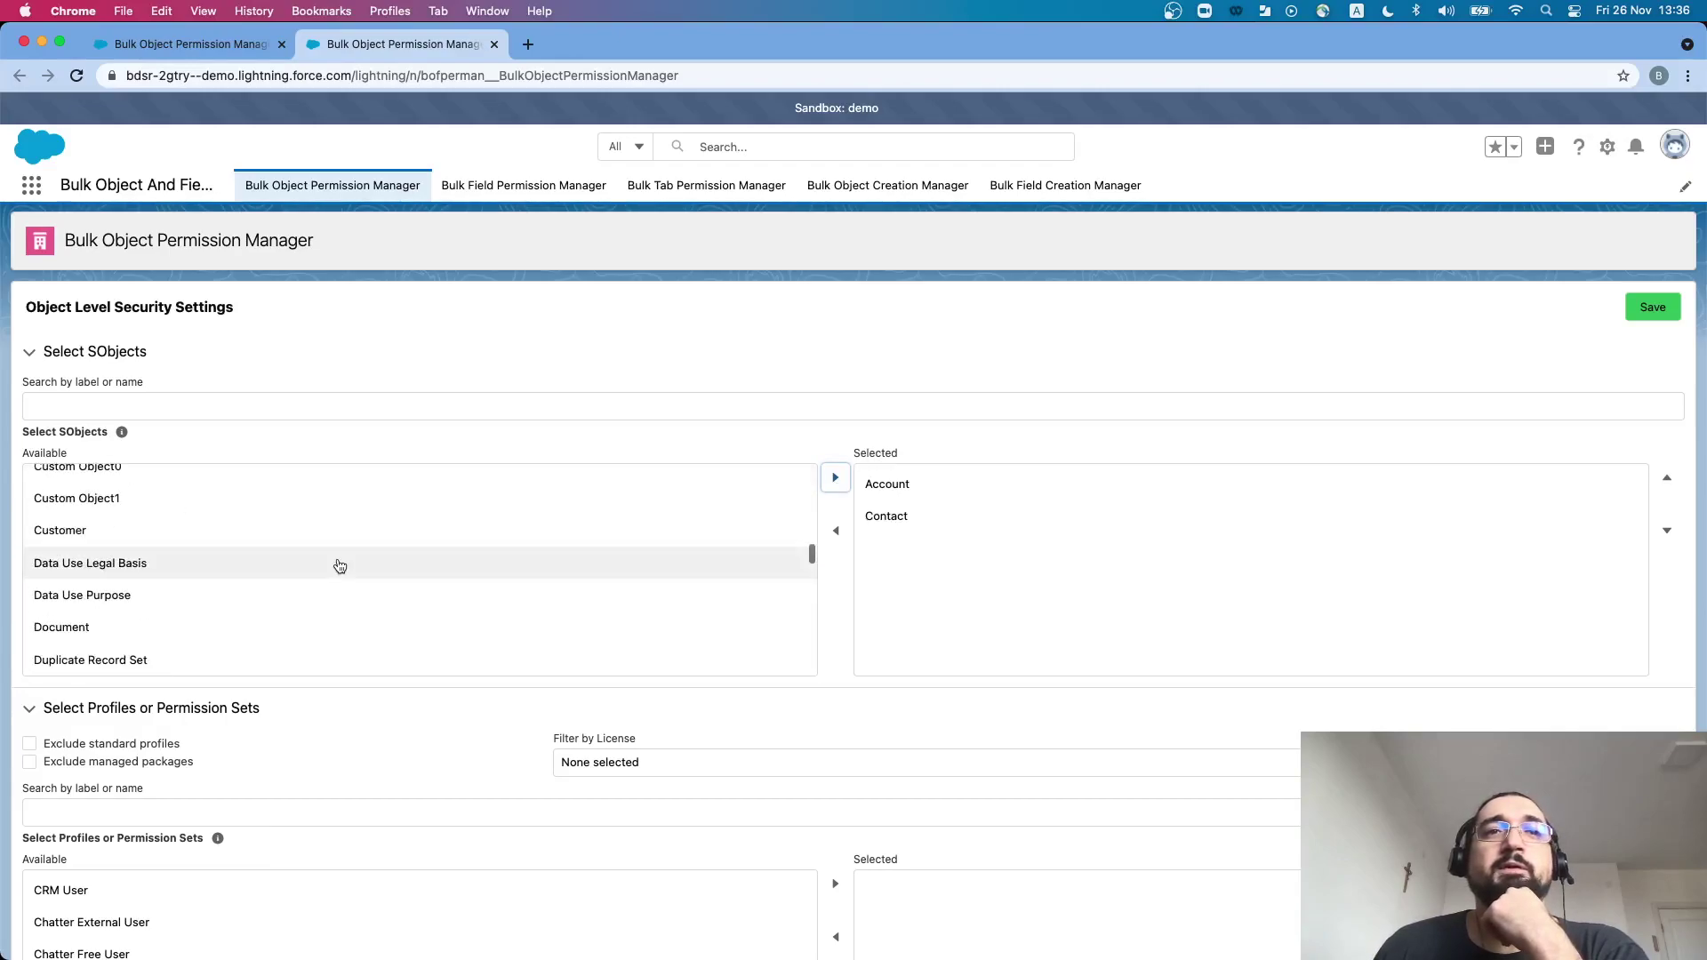
{"action": "scroll", "coordinate": [339, 565], "scroll_direction": "down", "scroll_amount": 5}
{"action": "scroll", "coordinate": [545, 685], "scroll_direction": "down", "scroll_amount": 4}
{"action": "left_click", "coordinate": [61, 411]}
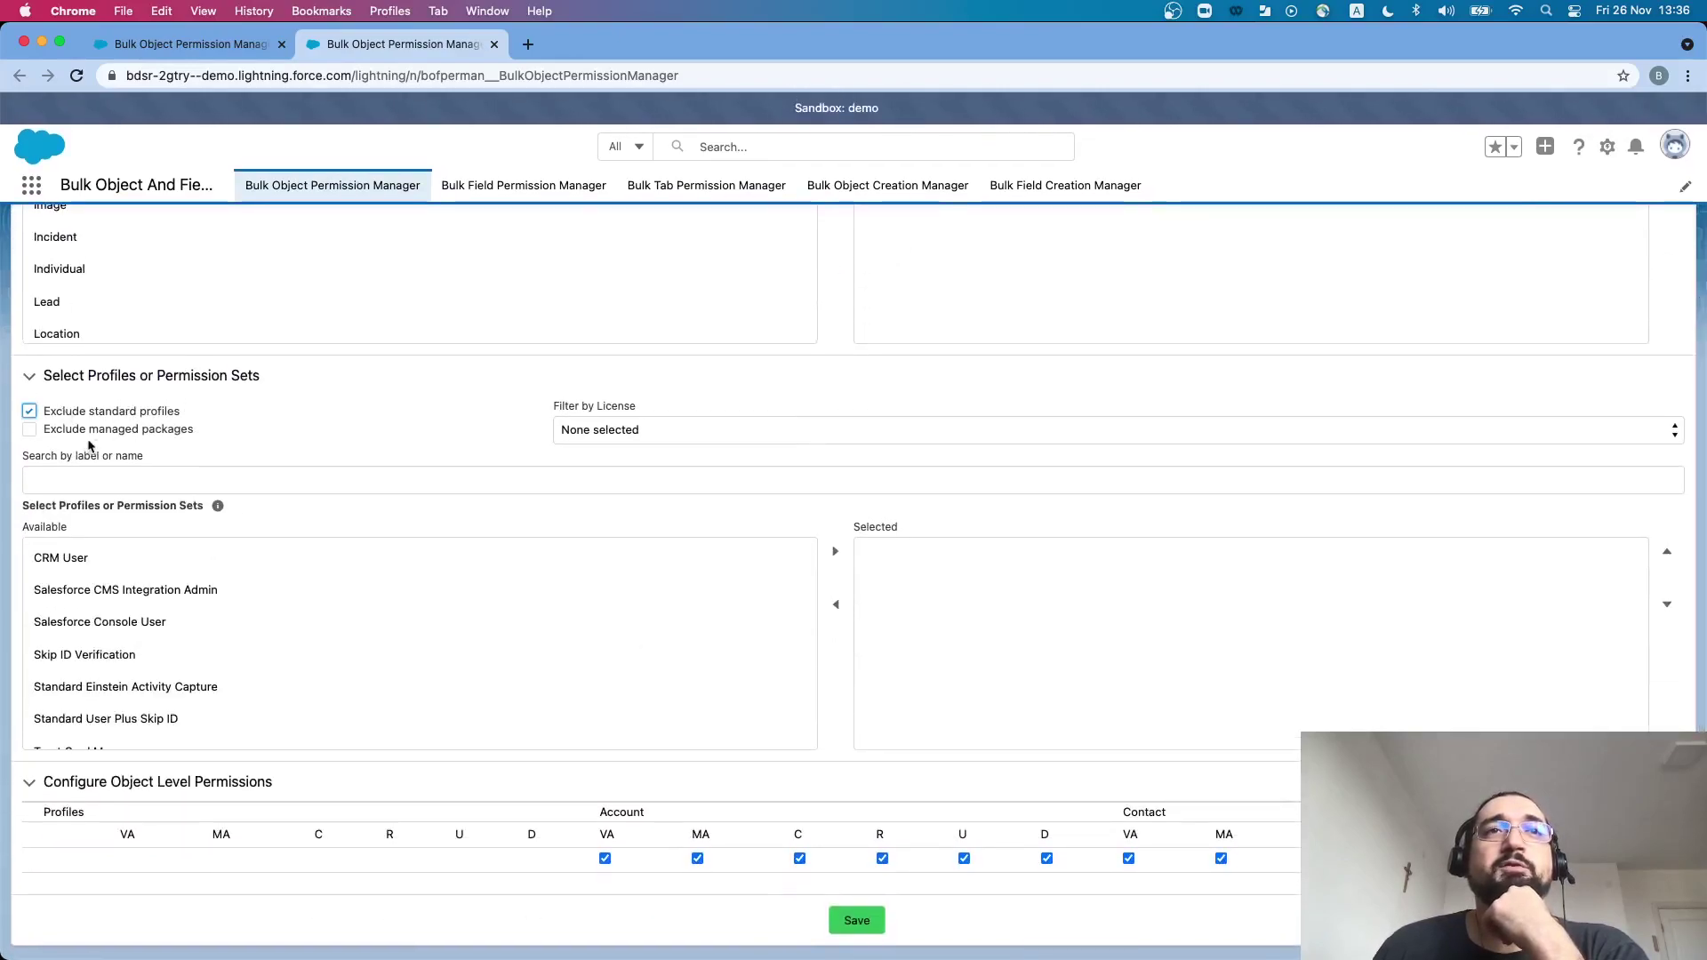
{"action": "left_click", "coordinate": [106, 431]}
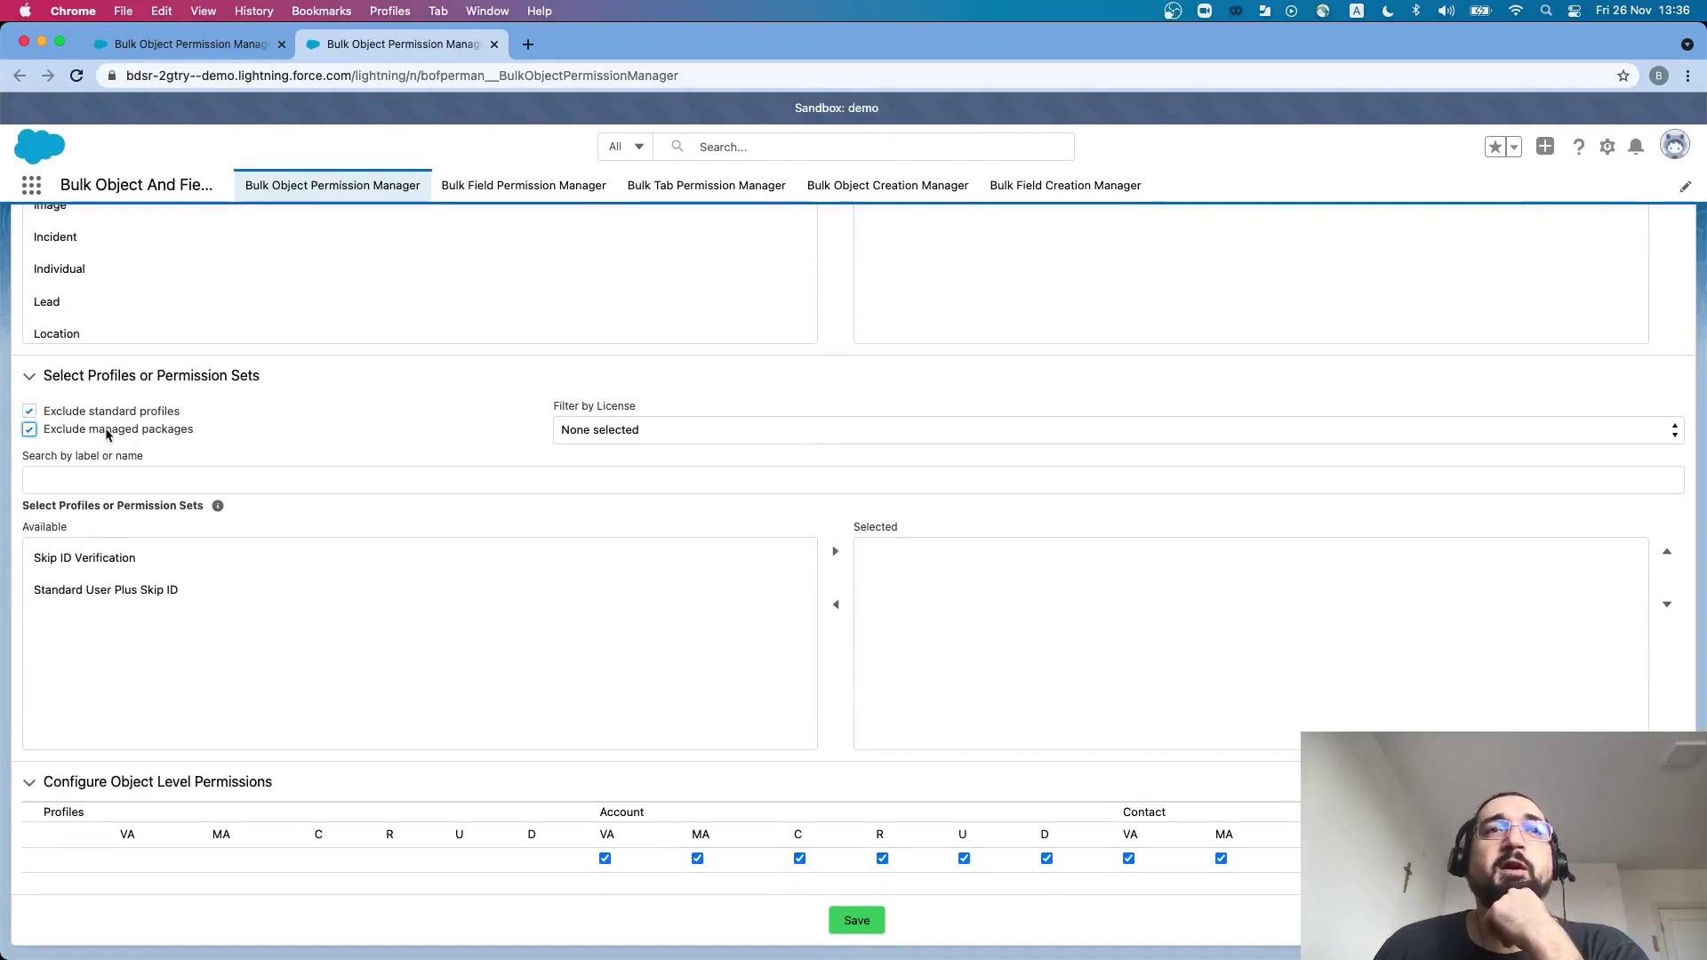
{"action": "left_click", "coordinate": [114, 560]}
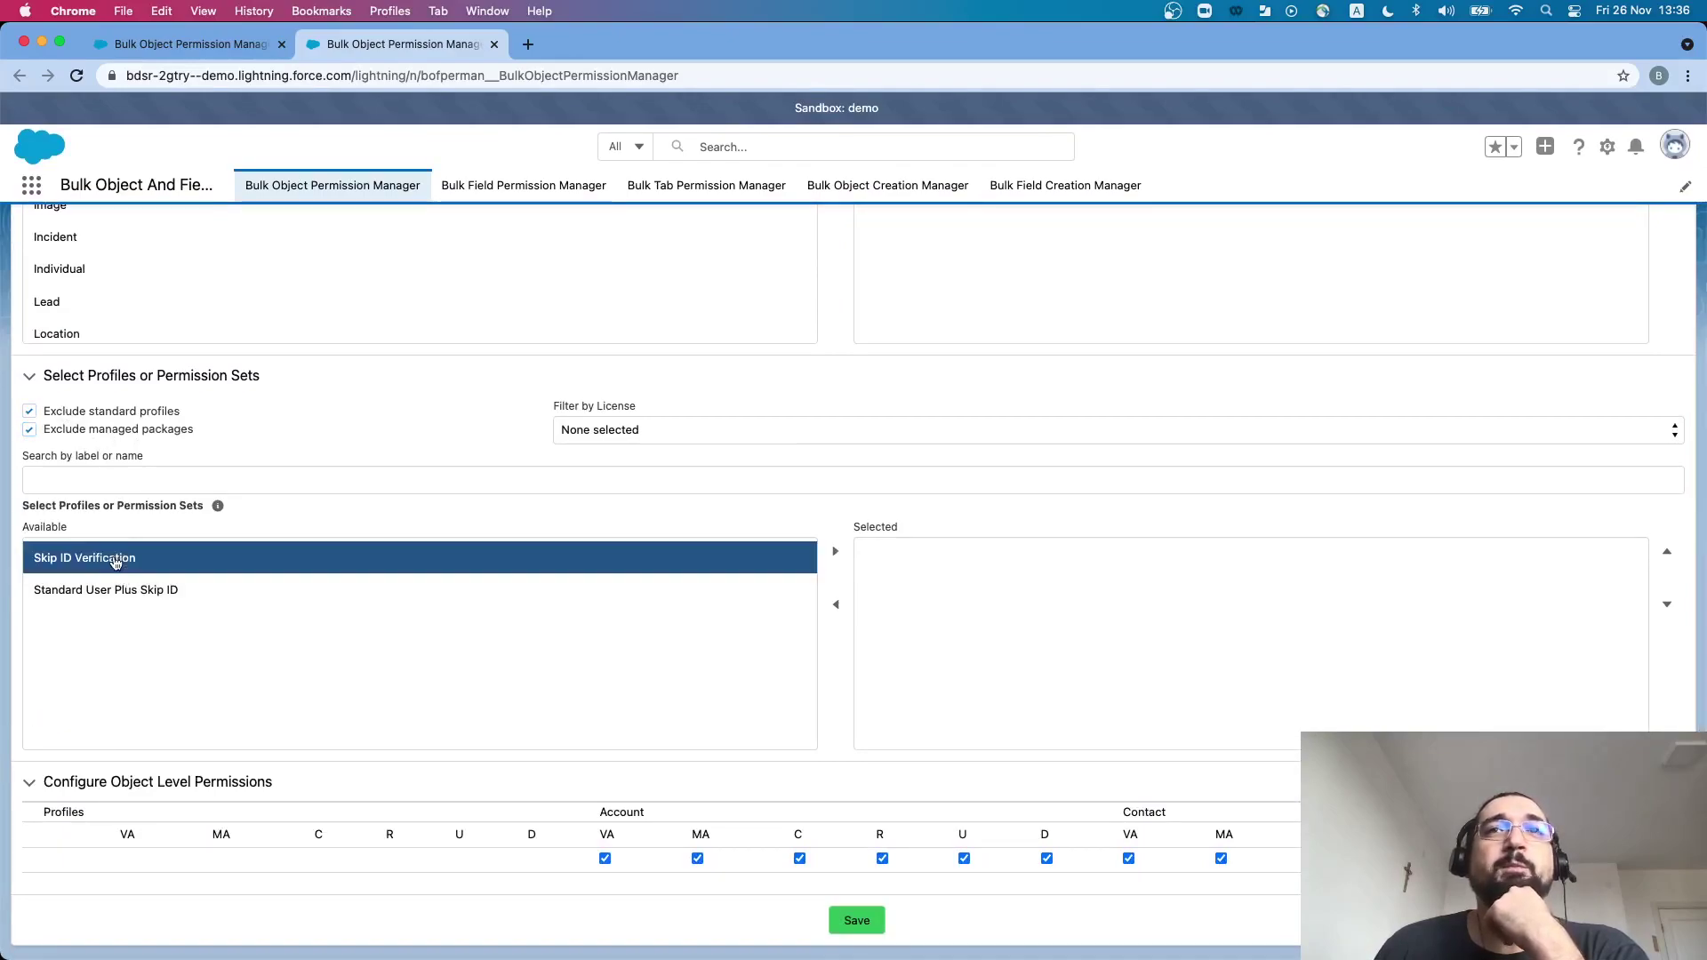
{"action": "left_click", "coordinate": [835, 552]}
{"action": "left_click", "coordinate": [303, 560]}
{"action": "left_click", "coordinate": [834, 552]}
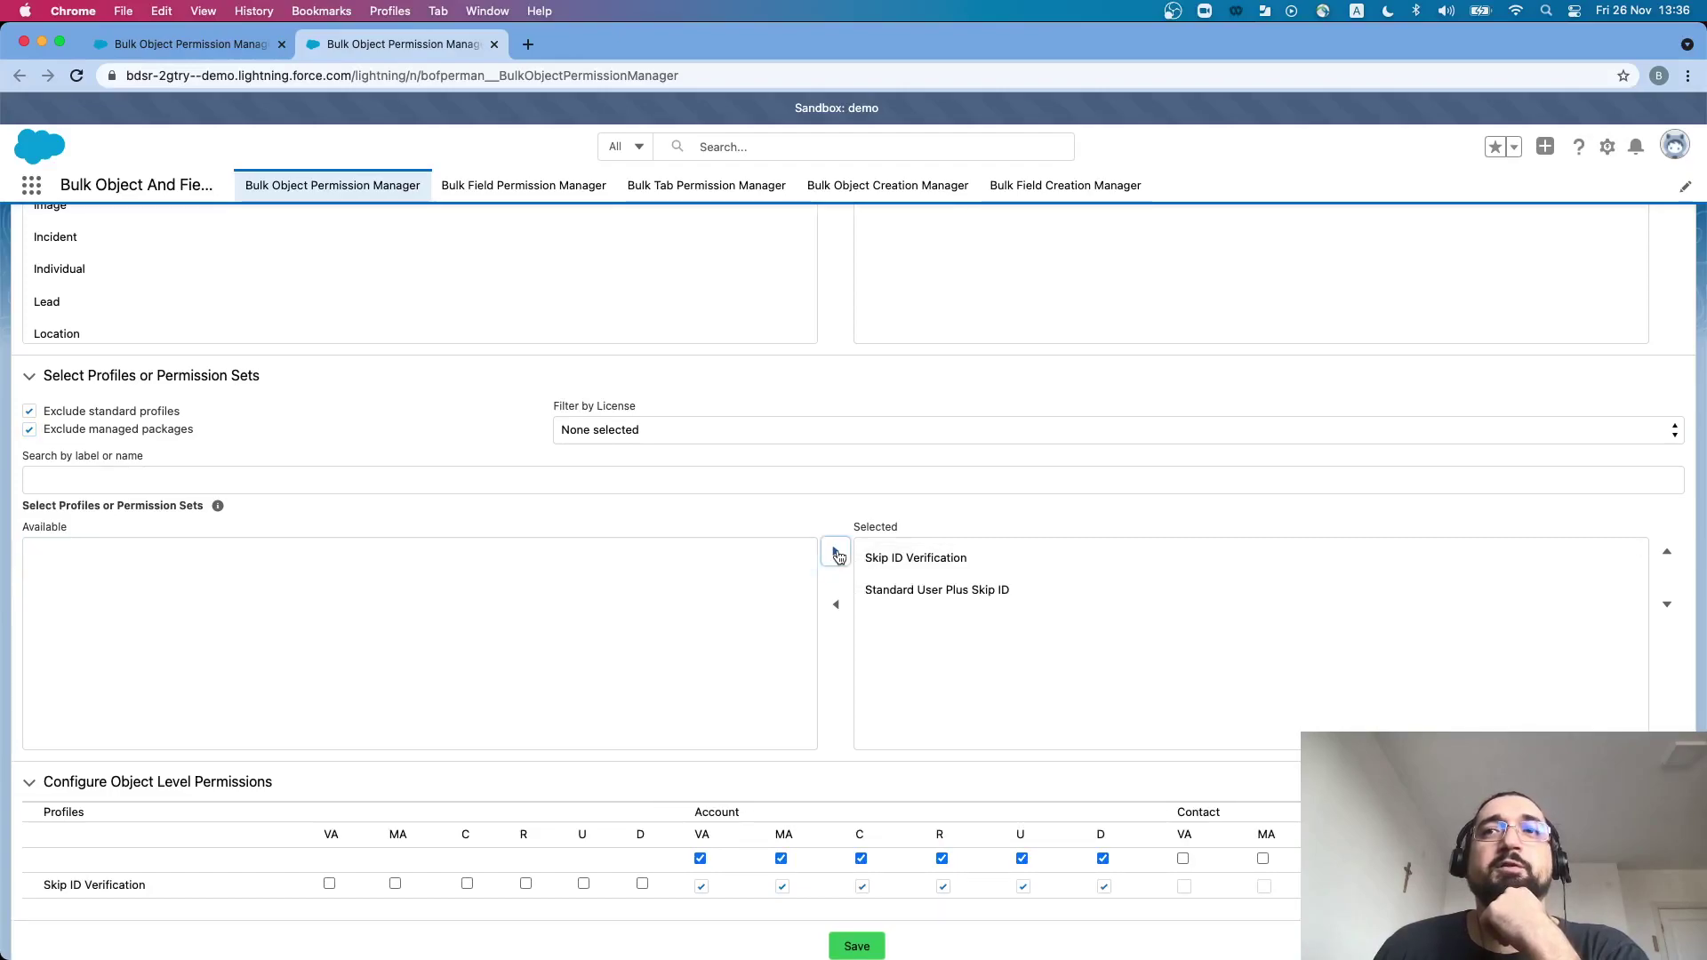
- Grant Skip ID Verification all VA, MA, C, R, U and D permissions on Account and Contact, and save the object permissions
{"action": "scroll", "coordinate": [541, 640], "scroll_direction": "down", "scroll_amount": 3}
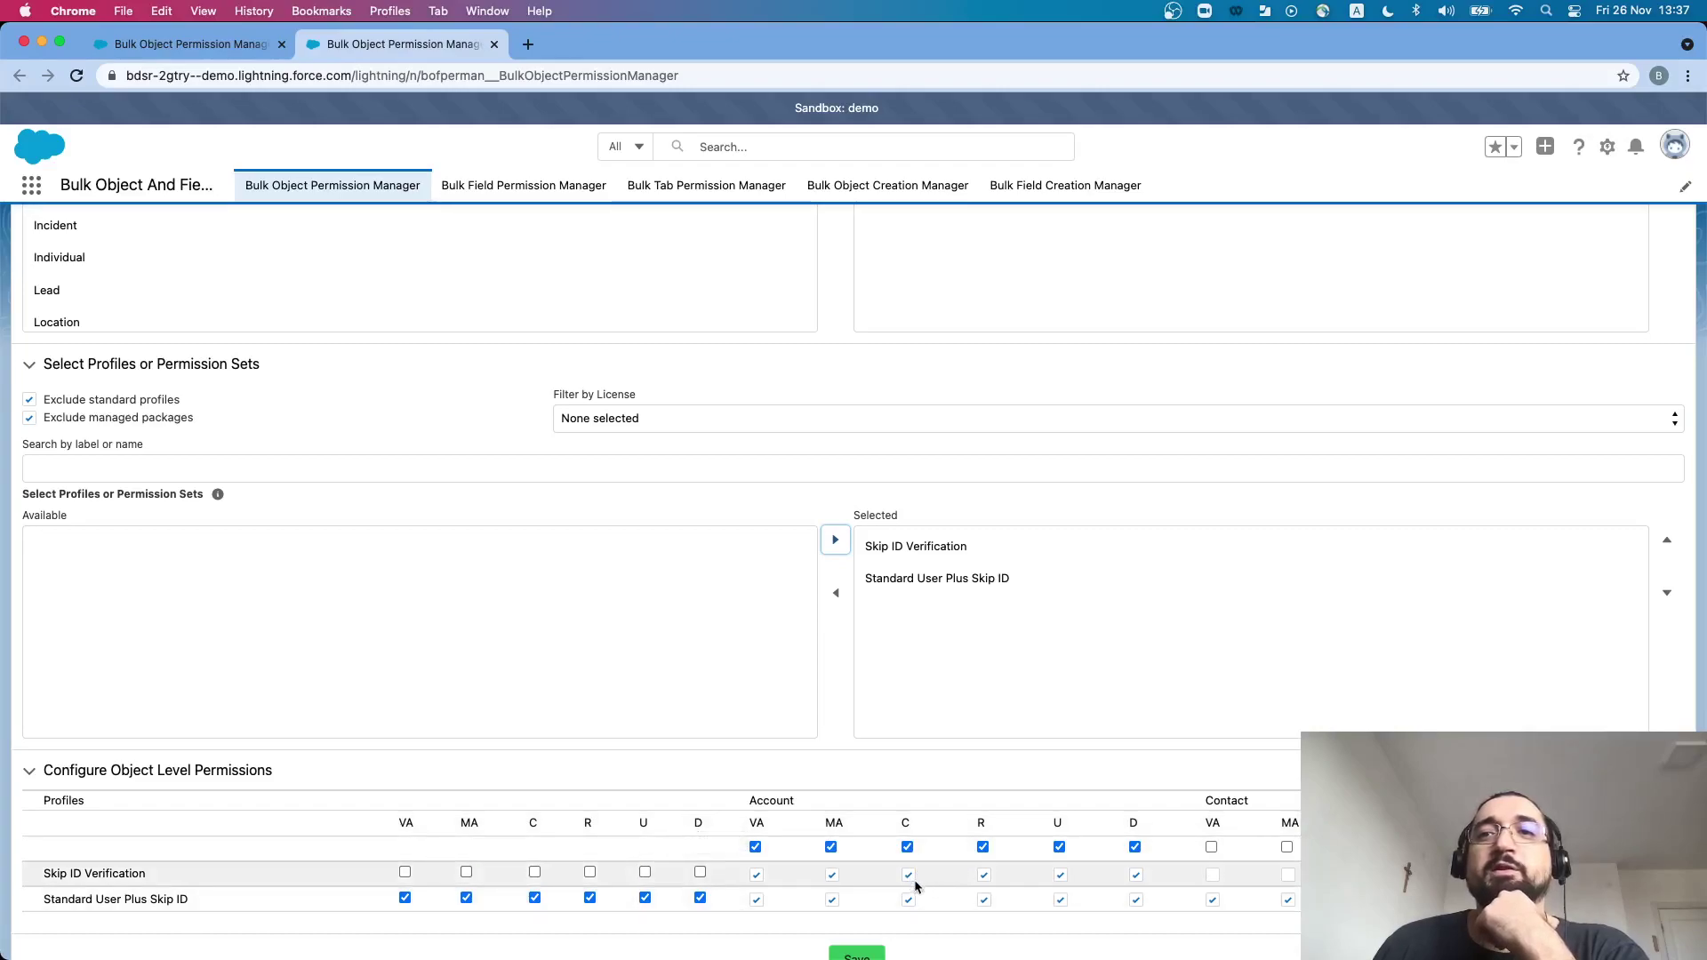
{"action": "left_click", "coordinate": [467, 874]}
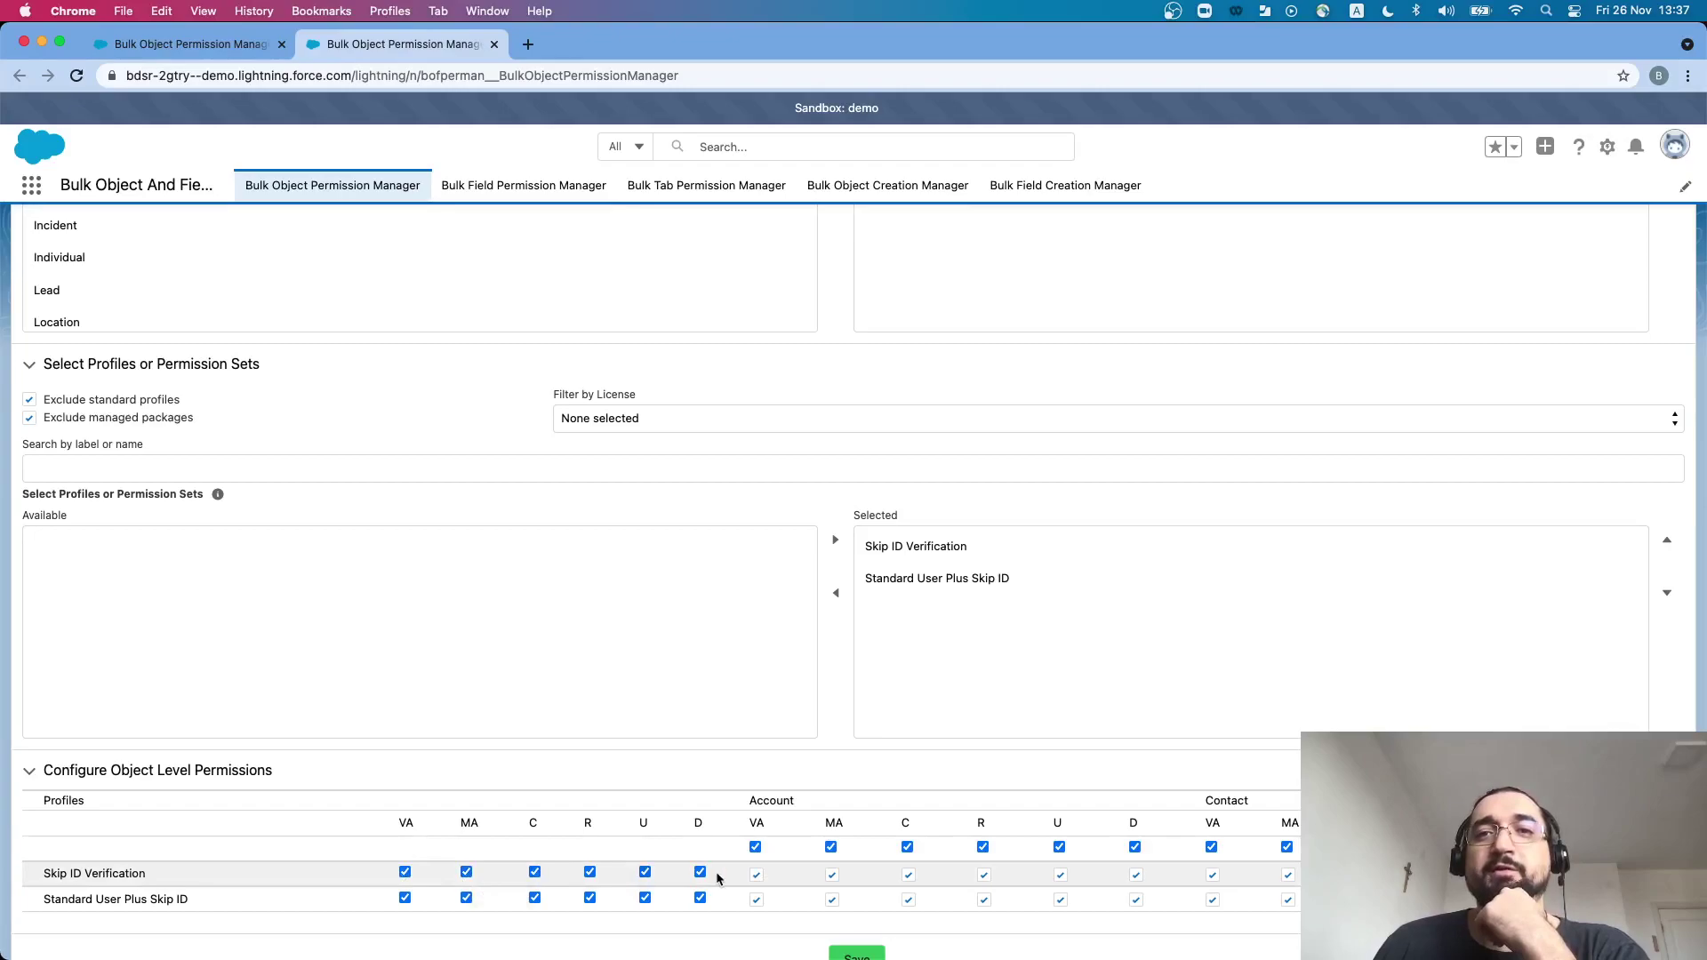
{"action": "left_click", "coordinate": [857, 954]}
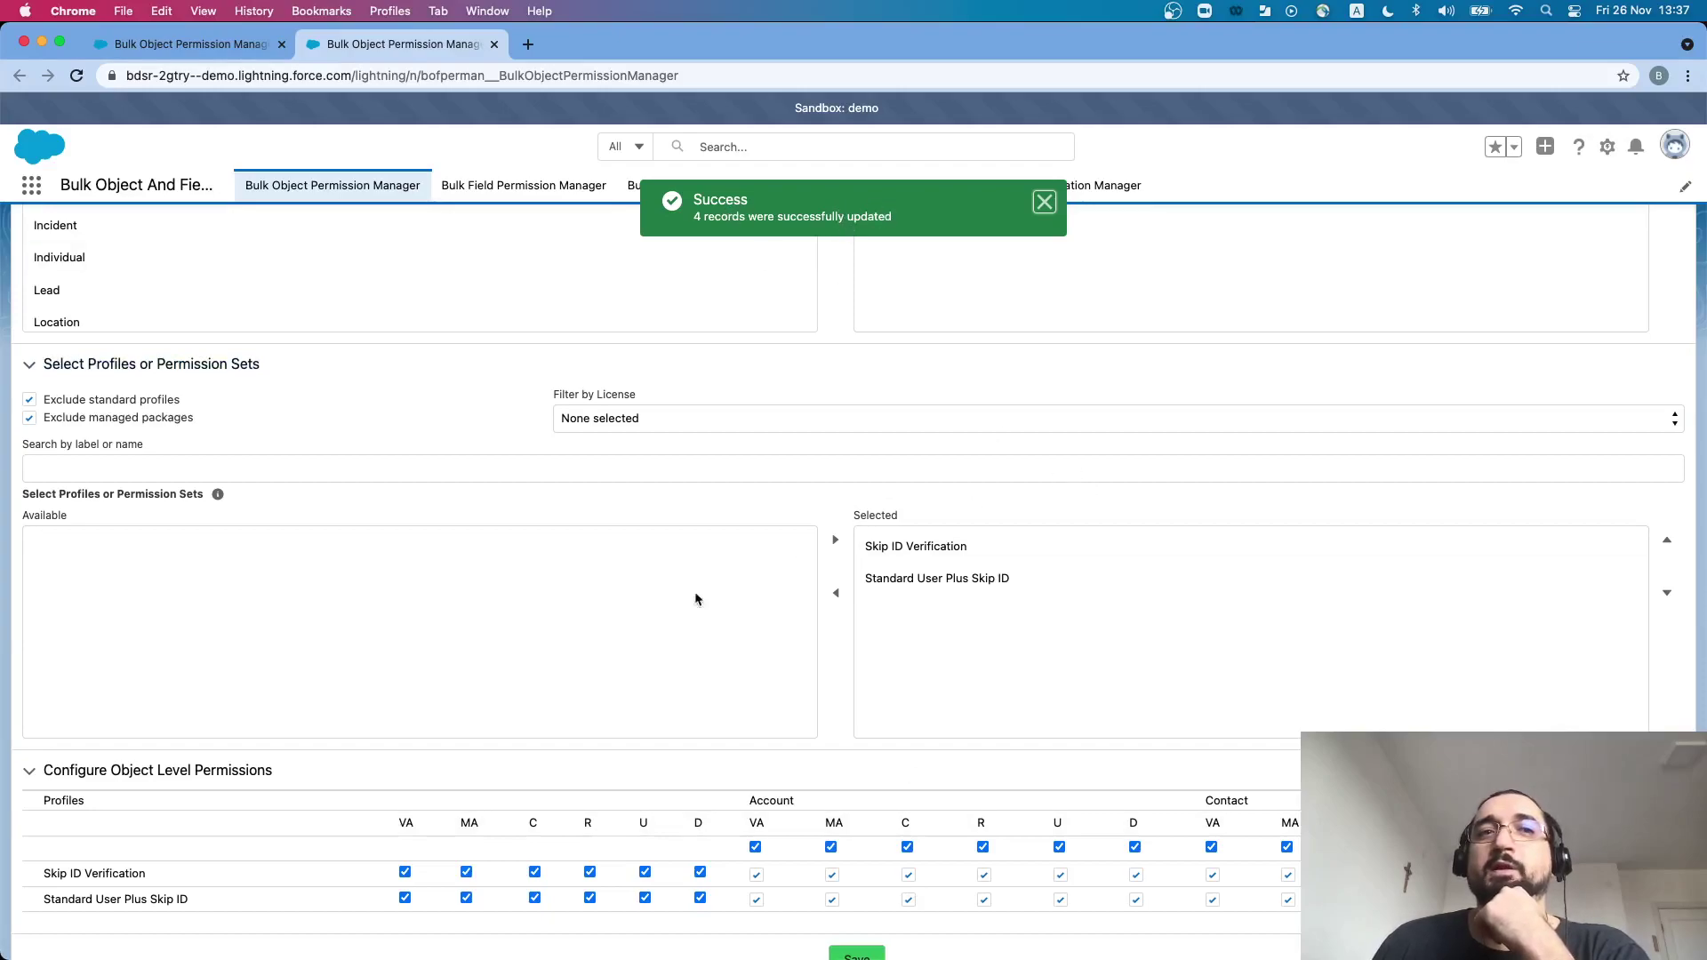
{"action": "scroll", "coordinate": [601, 702], "scroll_direction": "down", "scroll_amount": 1}
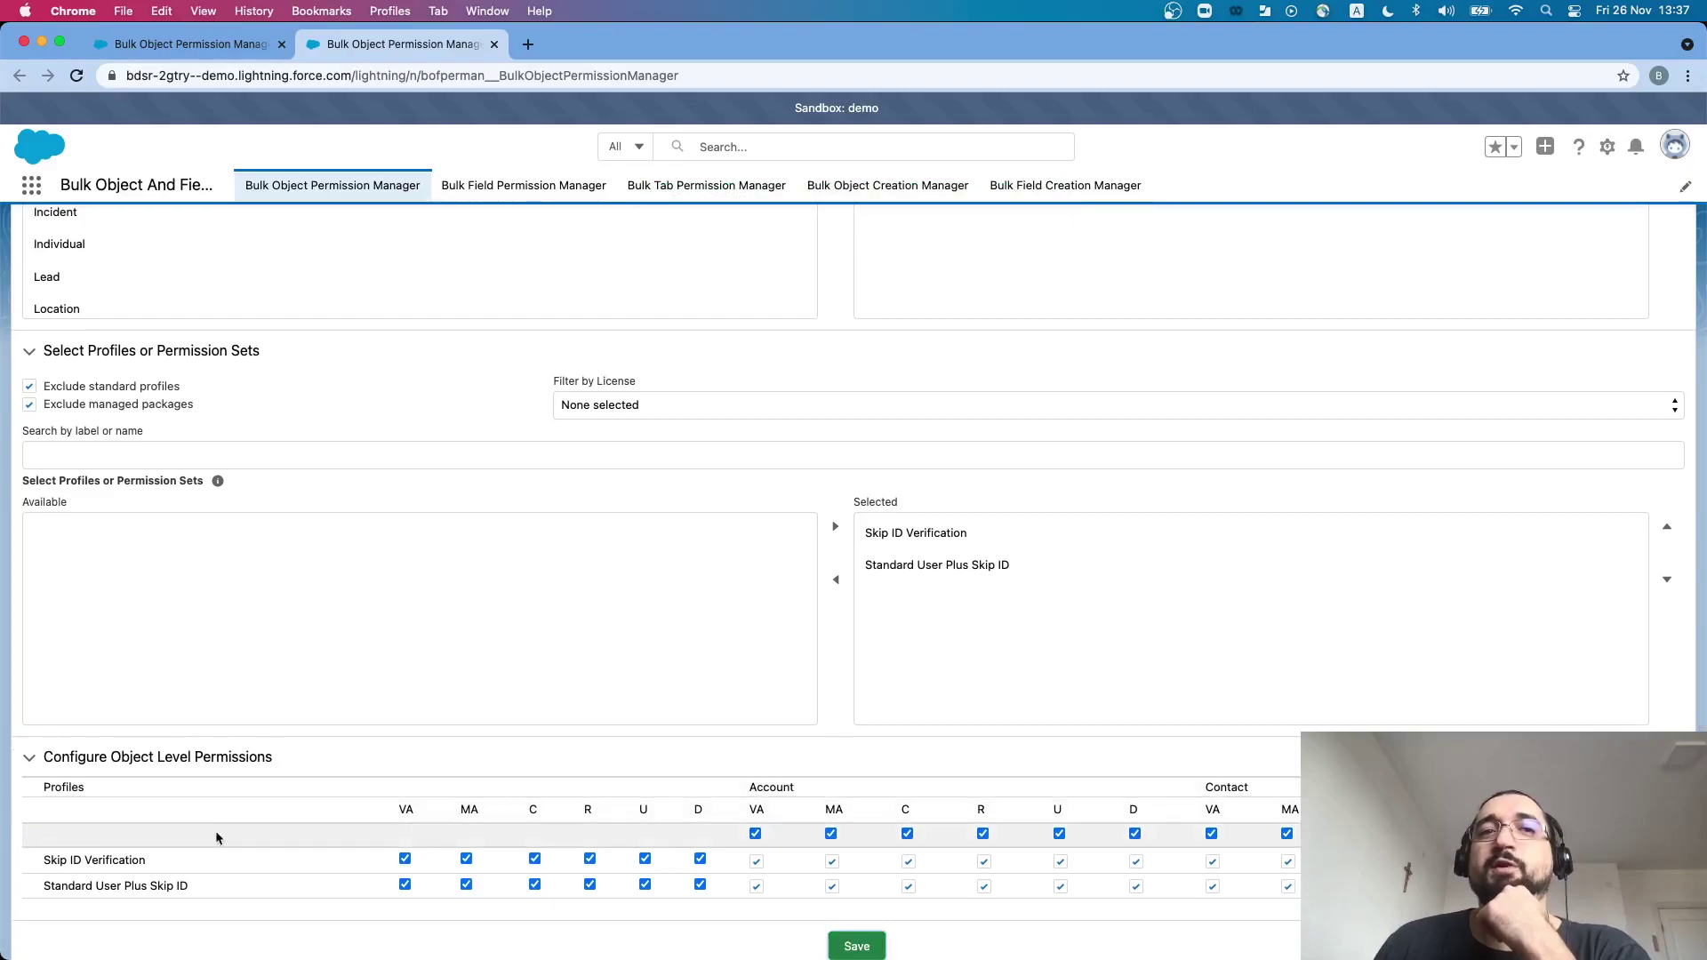
{"action": "scroll", "coordinate": [279, 841], "scroll_direction": "up", "scroll_amount": 1}
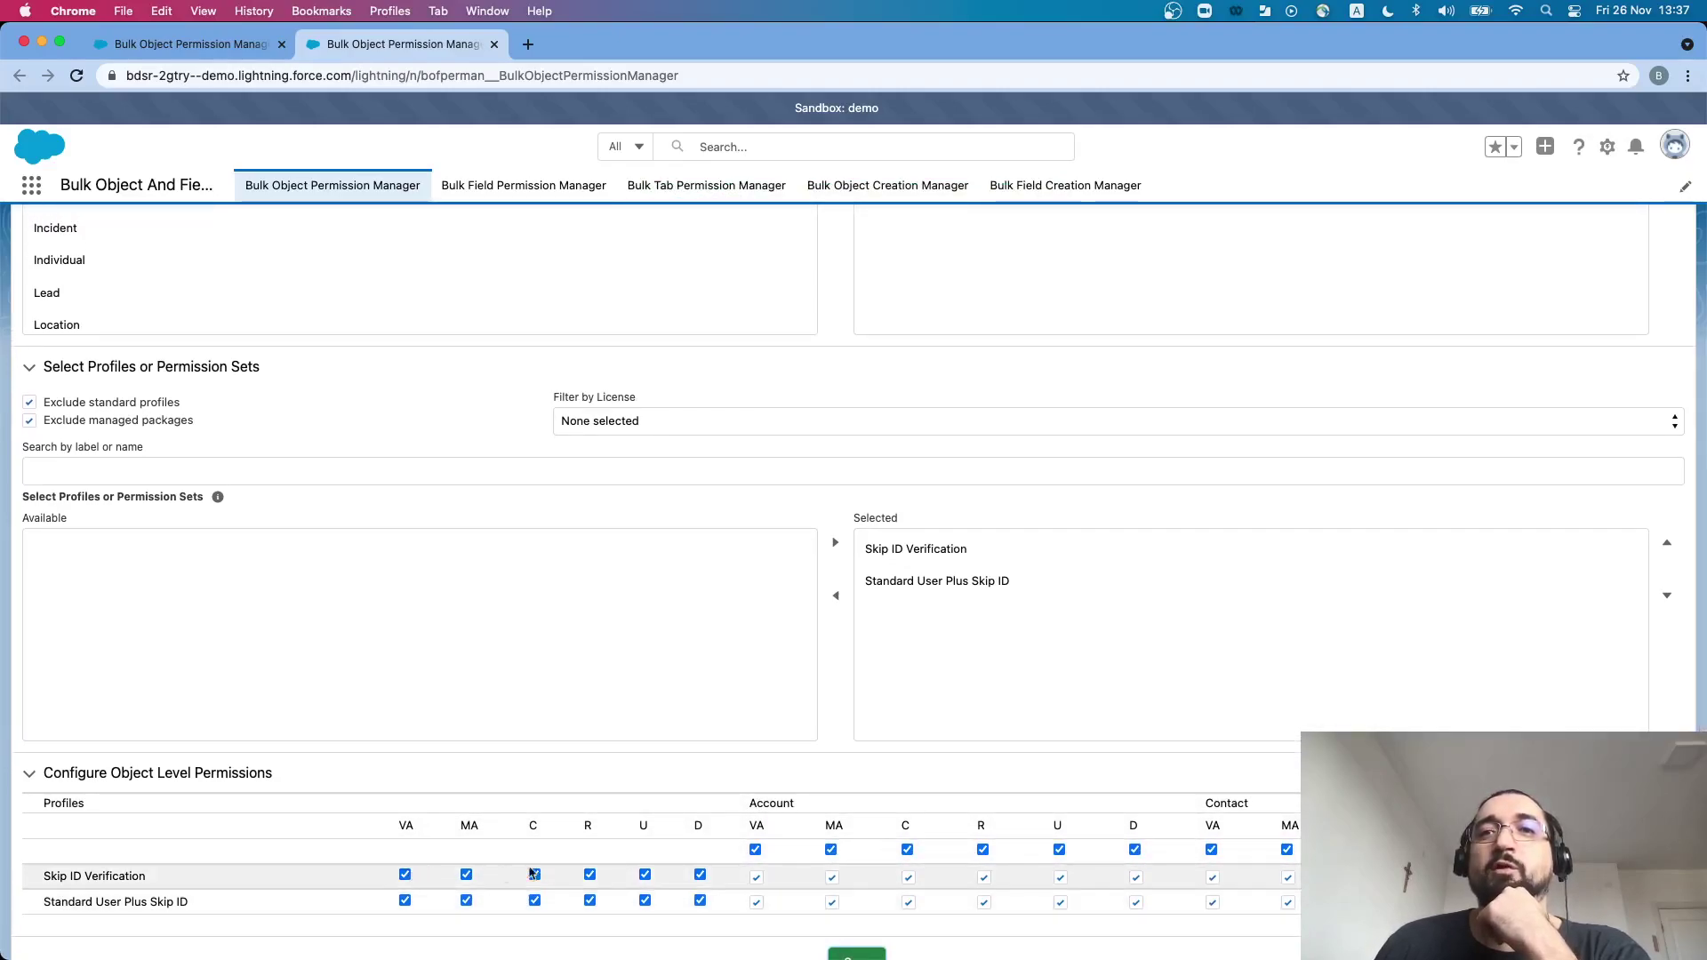
- Open the Bulk Field Permission Manager, filter the SObjects by "Custom" and select Custom Object0 and Custom Object1
{"action": "left_click", "coordinate": [496, 185]}
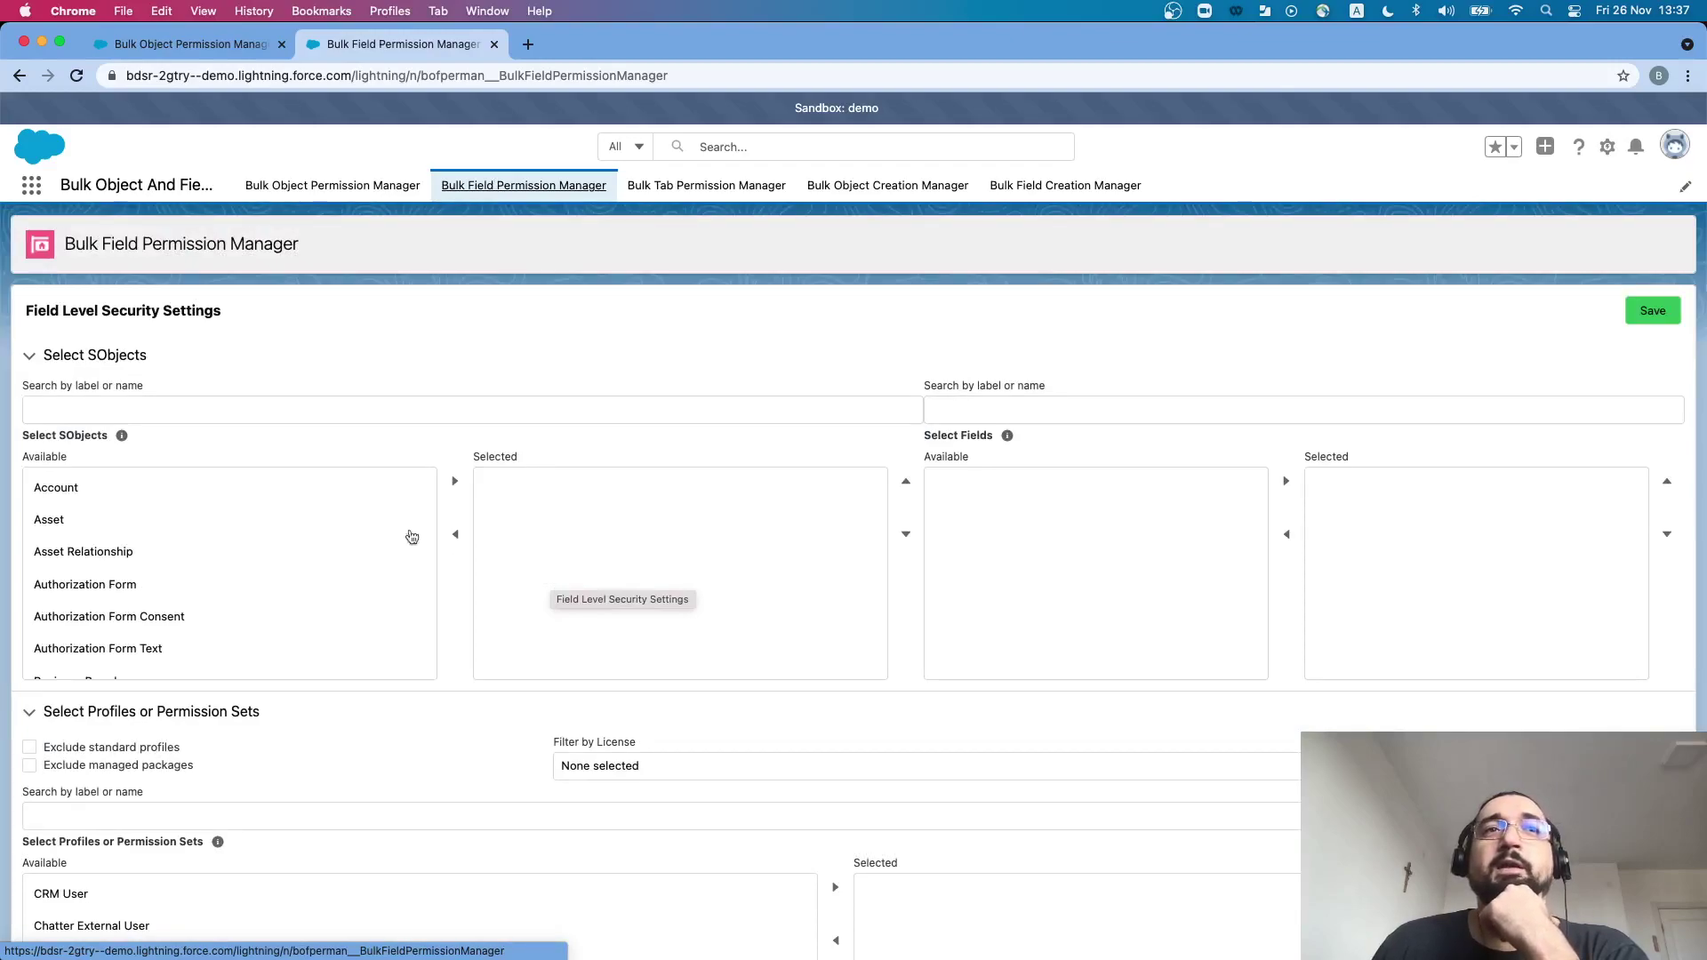
{"action": "left_click", "coordinate": [418, 487]}
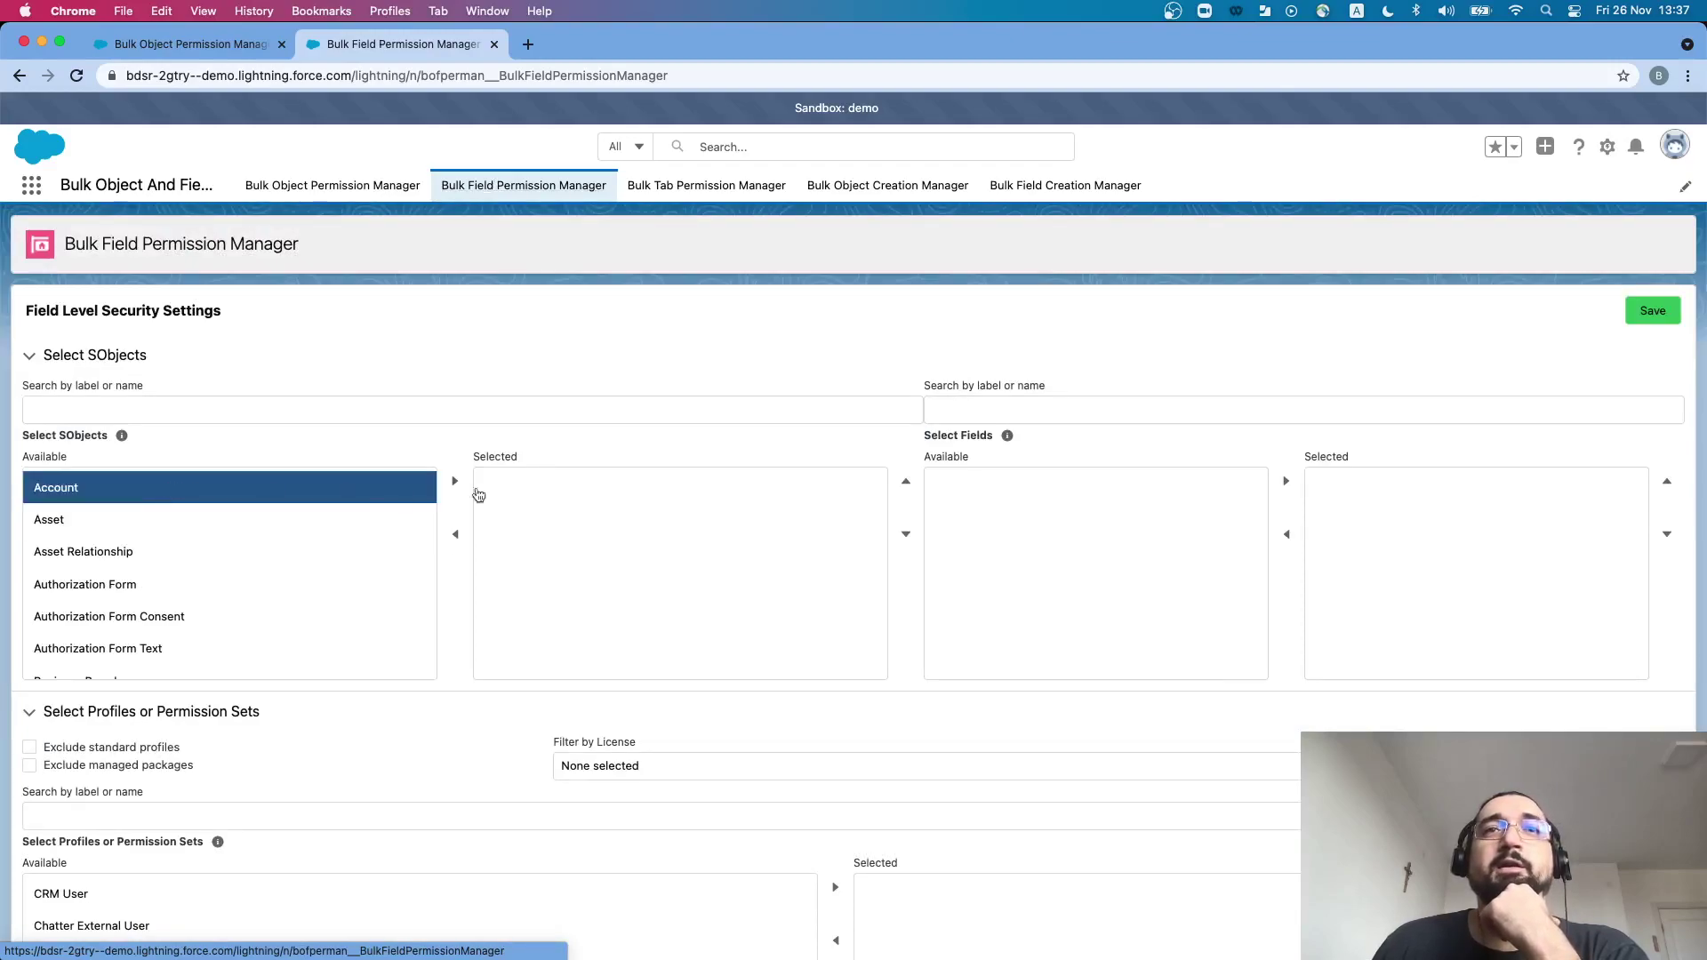
{"action": "left_click", "coordinate": [122, 411]}
{"action": "type", "text": "Custom"}
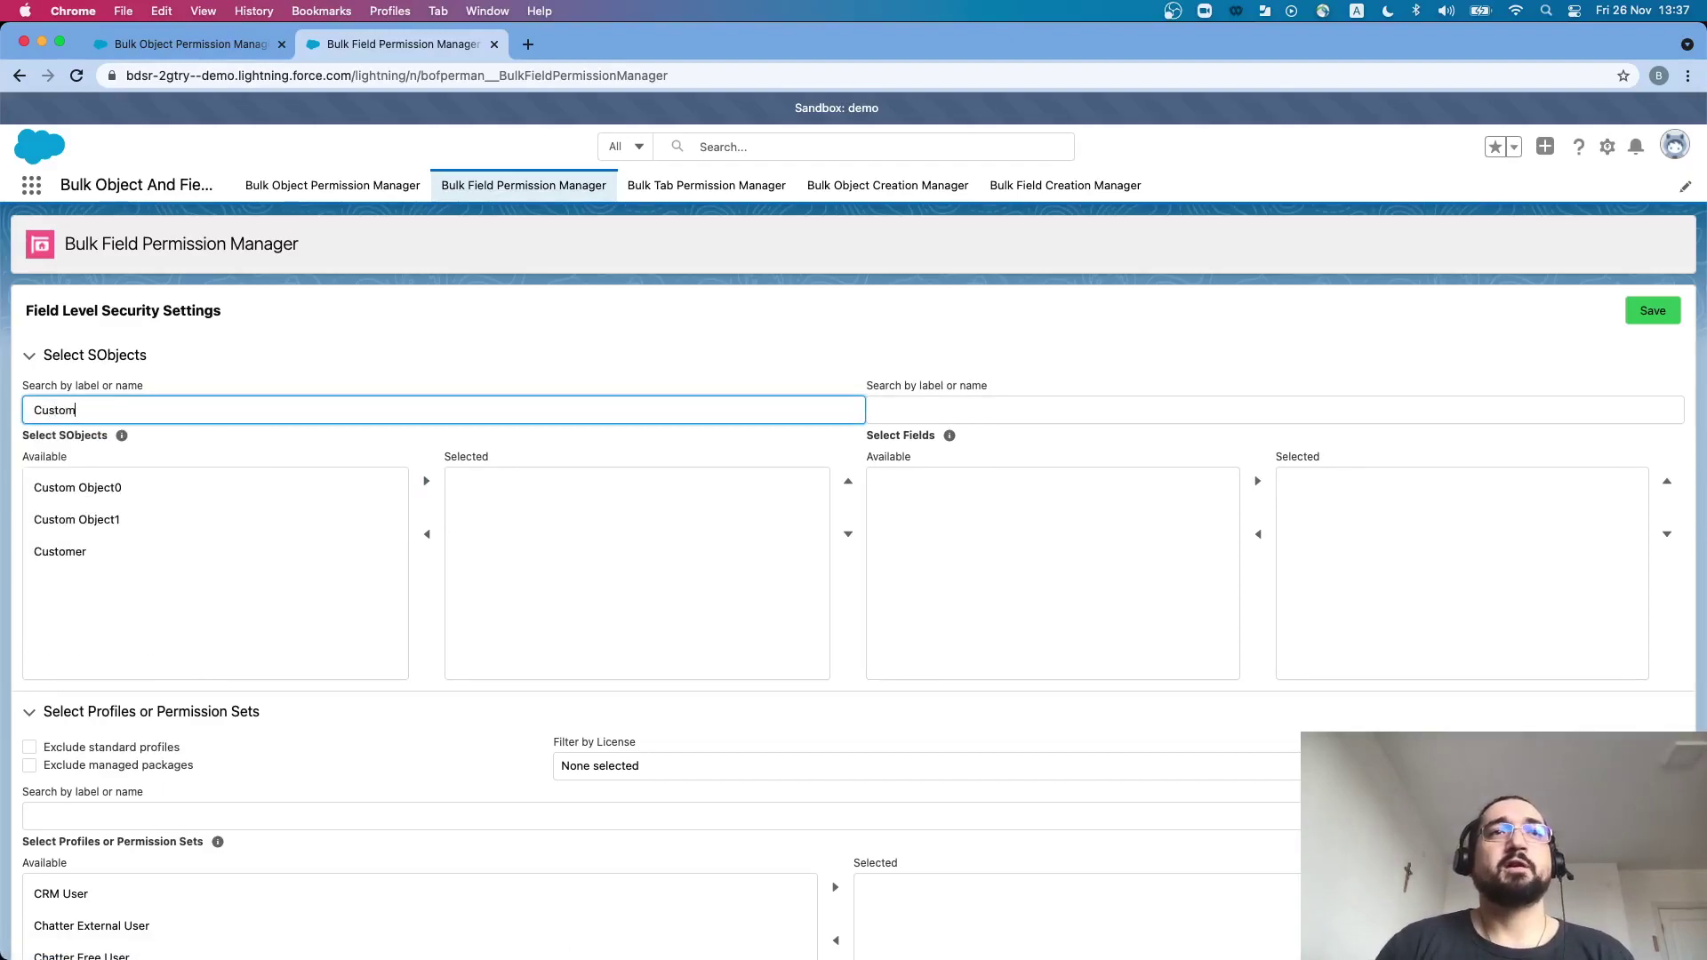
{"action": "left_click", "coordinate": [125, 489]}
{"action": "left_click", "coordinate": [428, 481]}
{"action": "left_click", "coordinate": [103, 486]}
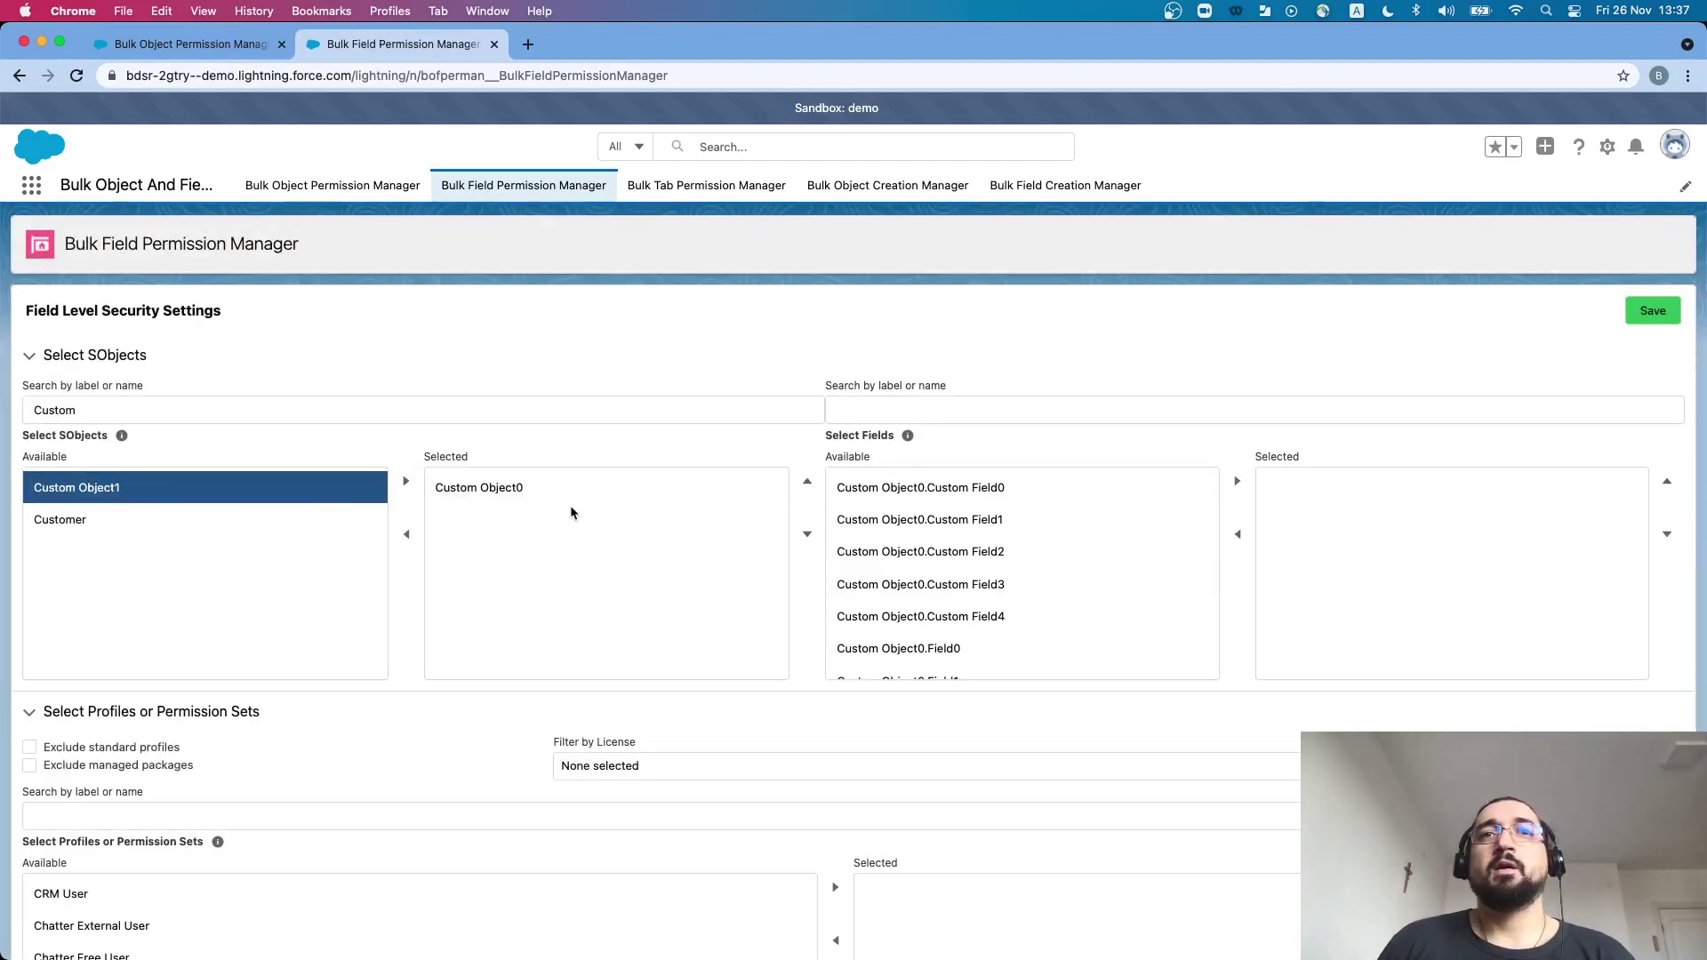
{"action": "left_click", "coordinate": [411, 484]}
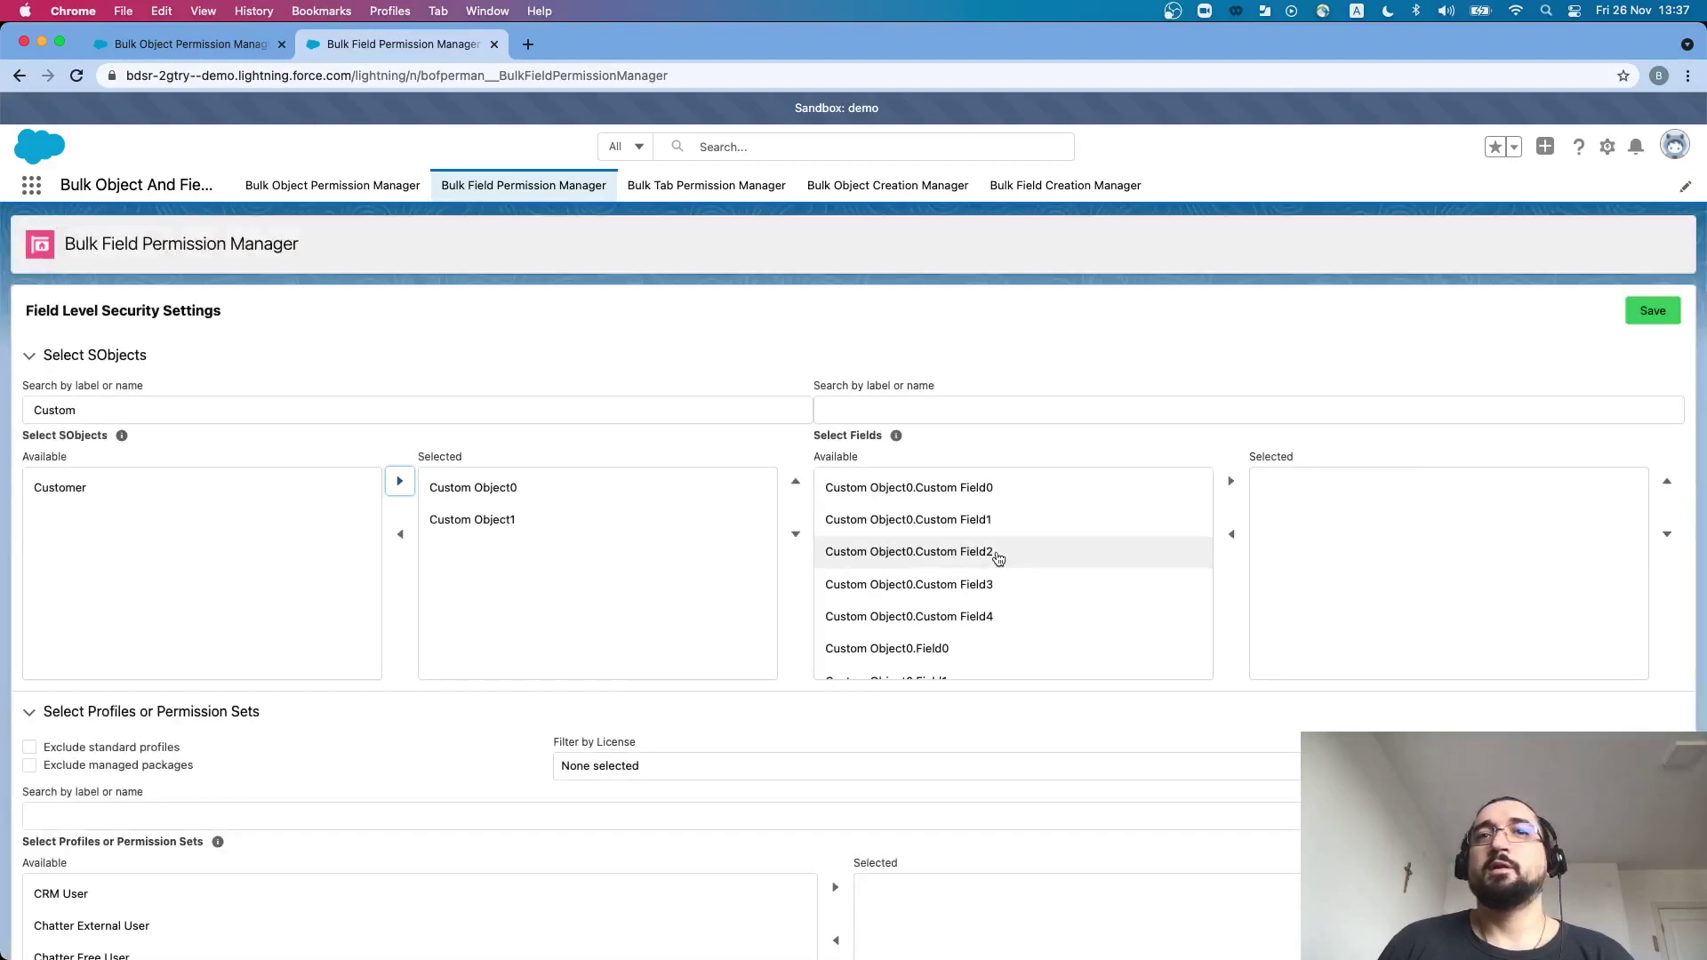
- Add all available fields of Custom Object0 and Custom Object1 to the selected fields
{"action": "left_click", "coordinate": [971, 490]}
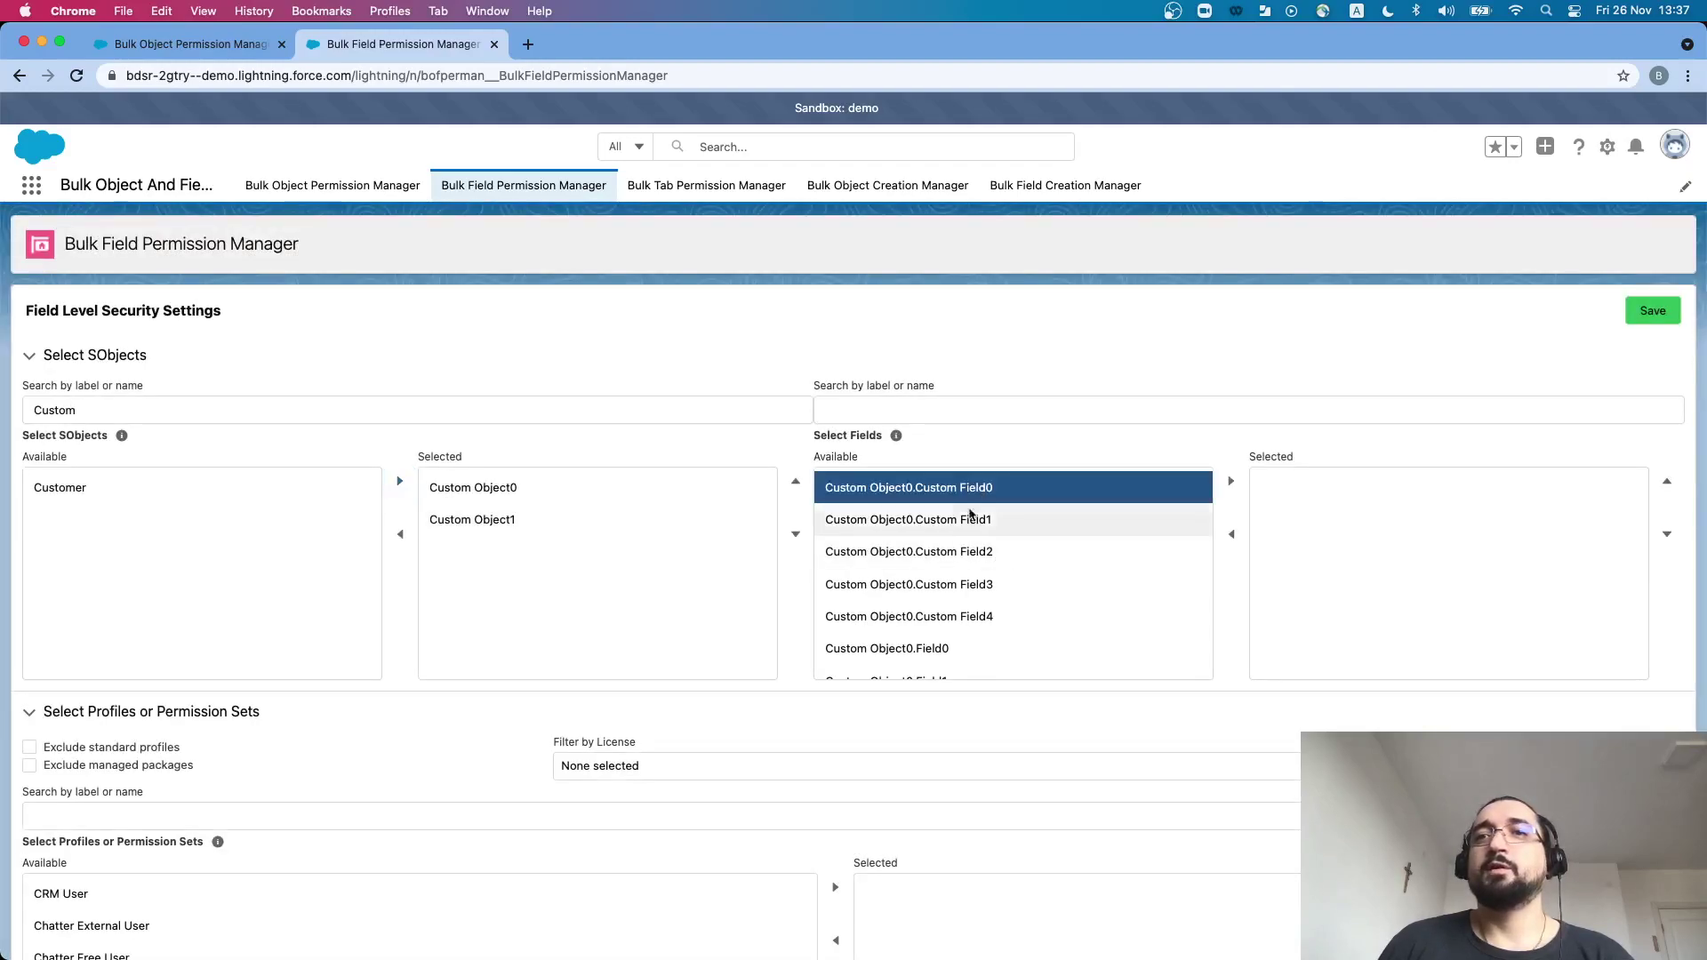
{"action": "key", "text": "cmd+a"}
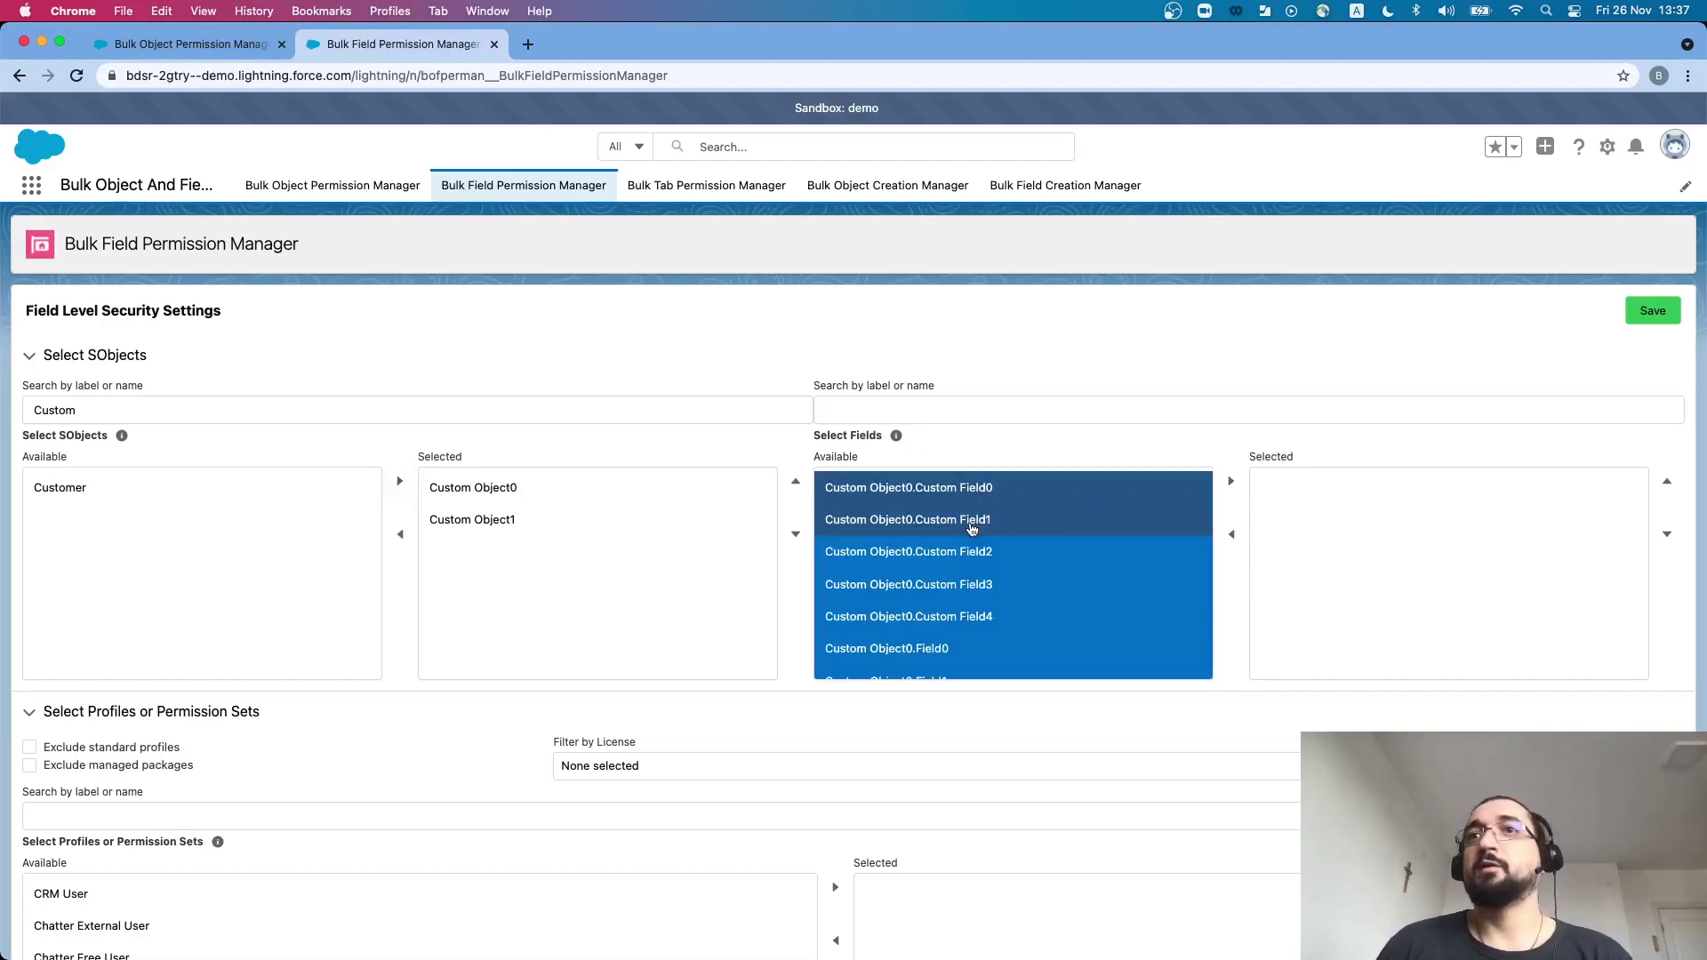
{"action": "left_click", "coordinate": [1231, 483]}
- Exclude managed packages and standard profiles, and select Skip ID Verification and Standard User Plus Skip ID for the field permissions
{"action": "scroll", "coordinate": [774, 561], "scroll_direction": "down", "scroll_amount": 5}
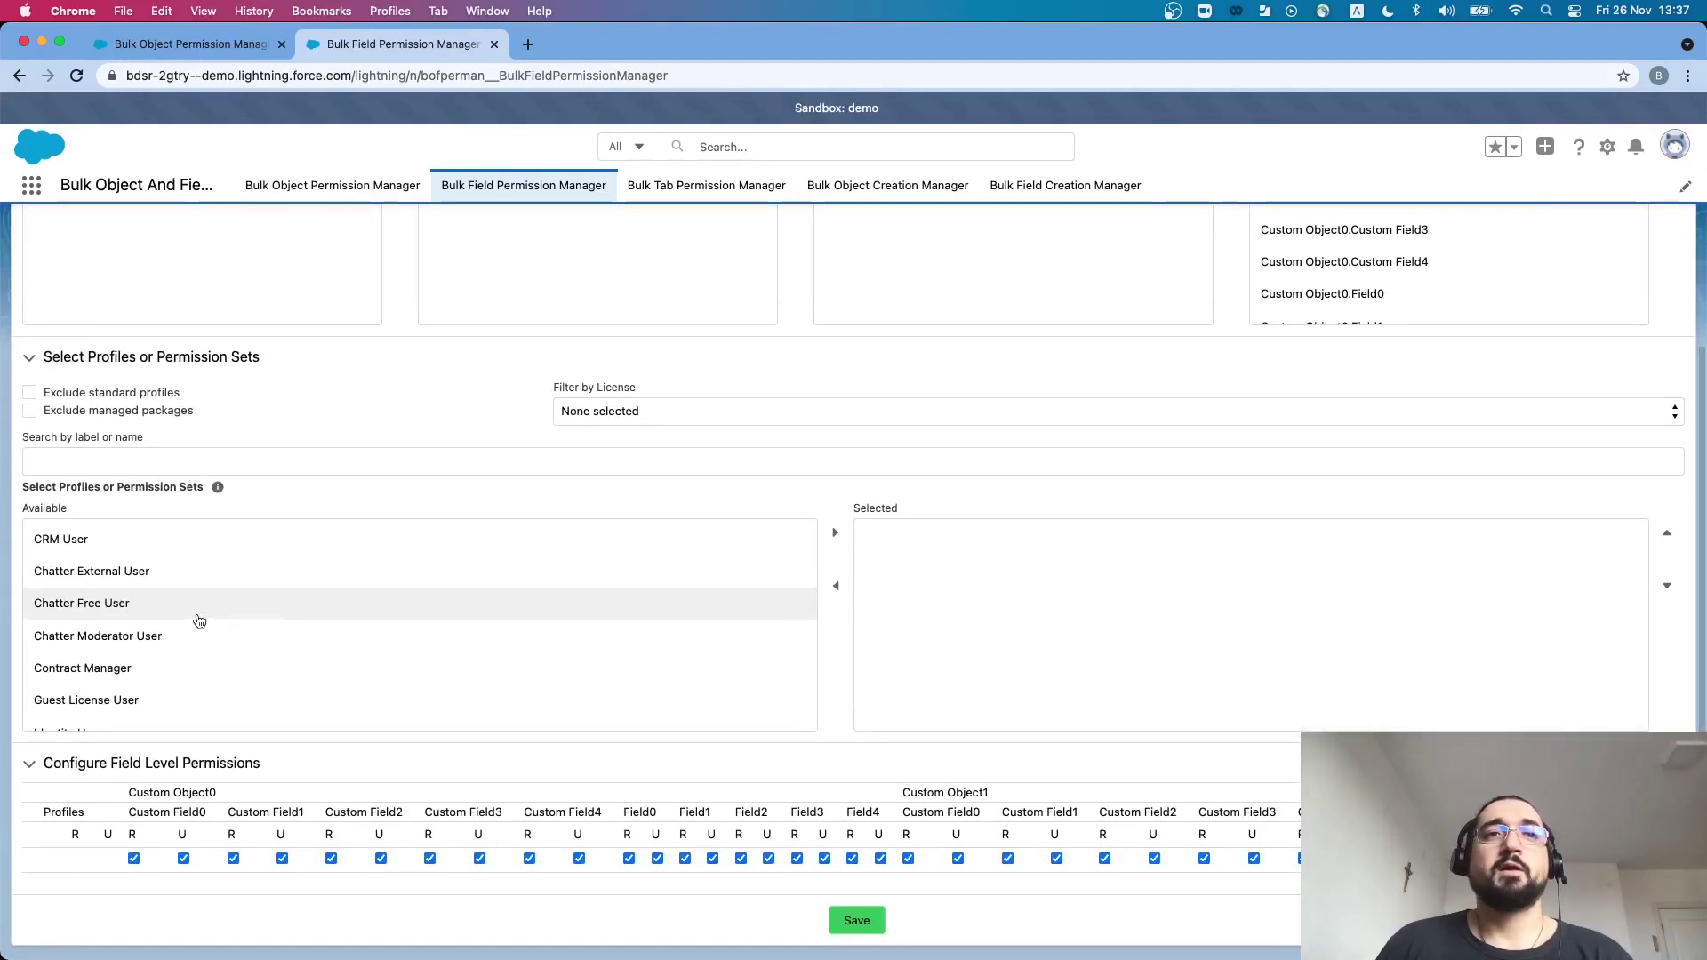
{"action": "left_click", "coordinate": [82, 414]}
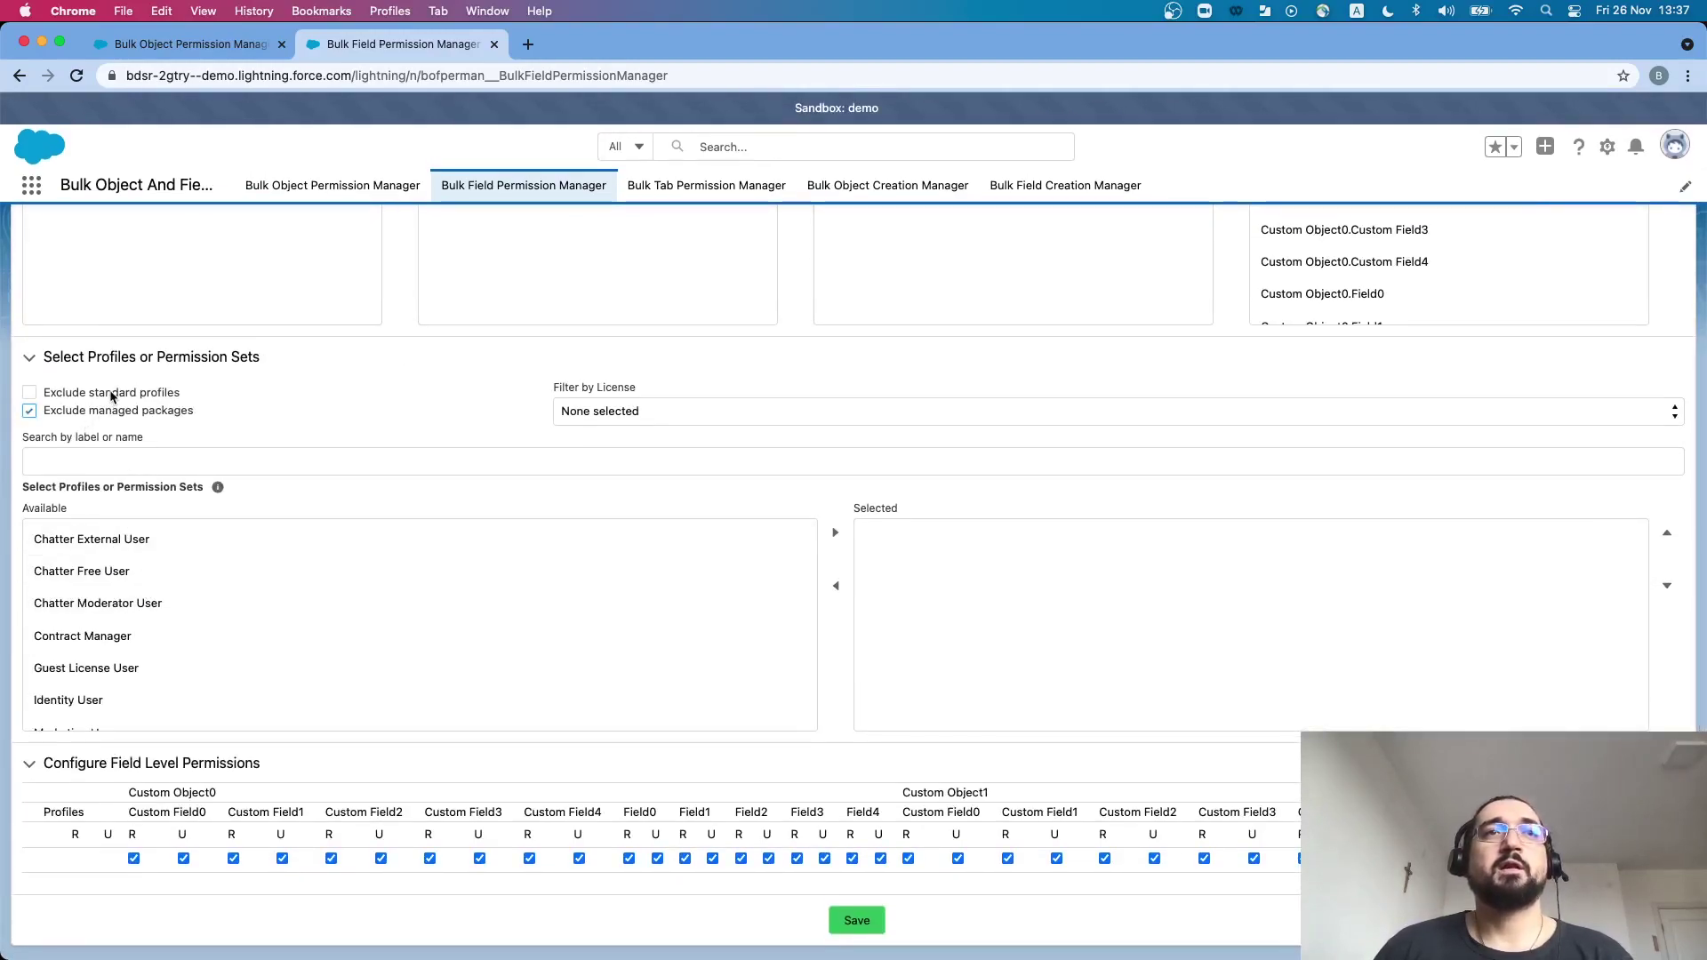
{"action": "left_click", "coordinate": [114, 393]}
{"action": "left_click", "coordinate": [122, 541]}
{"action": "left_click", "coordinate": [674, 568], "text": "shift"}
{"action": "left_click", "coordinate": [836, 532]}
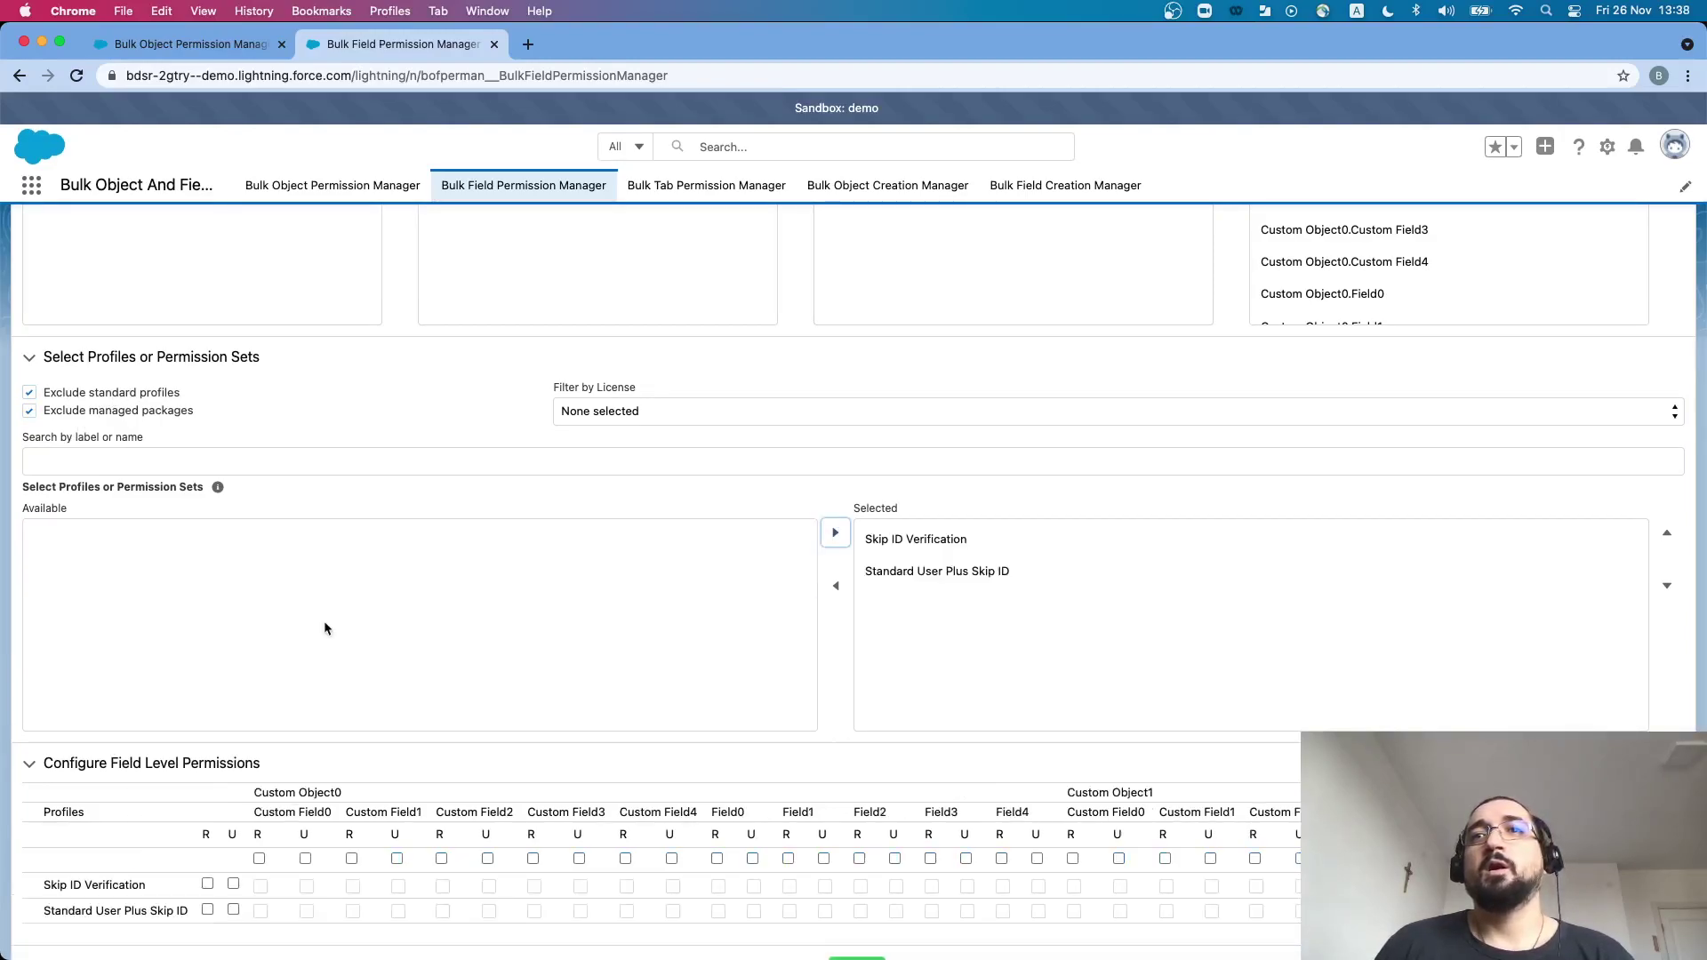
- Grant Skip ID Verification read and update access and Standard User Plus Skip ID read access on all selected fields, and save
{"action": "scroll", "coordinate": [449, 656], "scroll_direction": "down", "scroll_amount": 1}
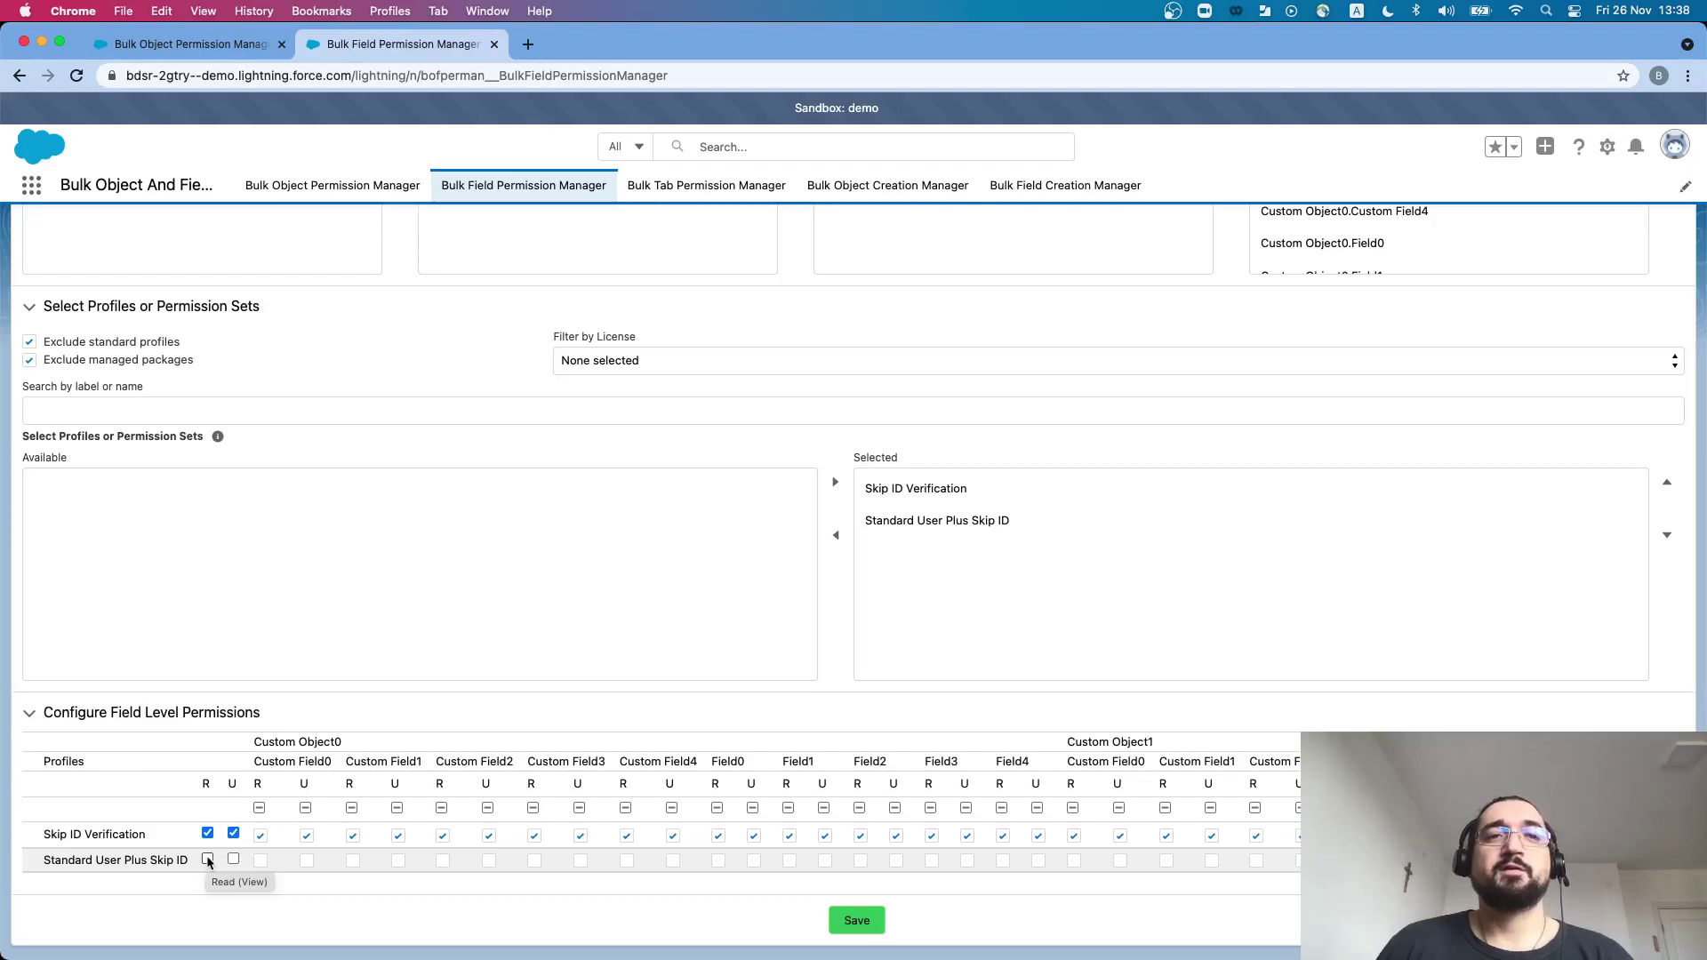
{"action": "left_click", "coordinate": [207, 859]}
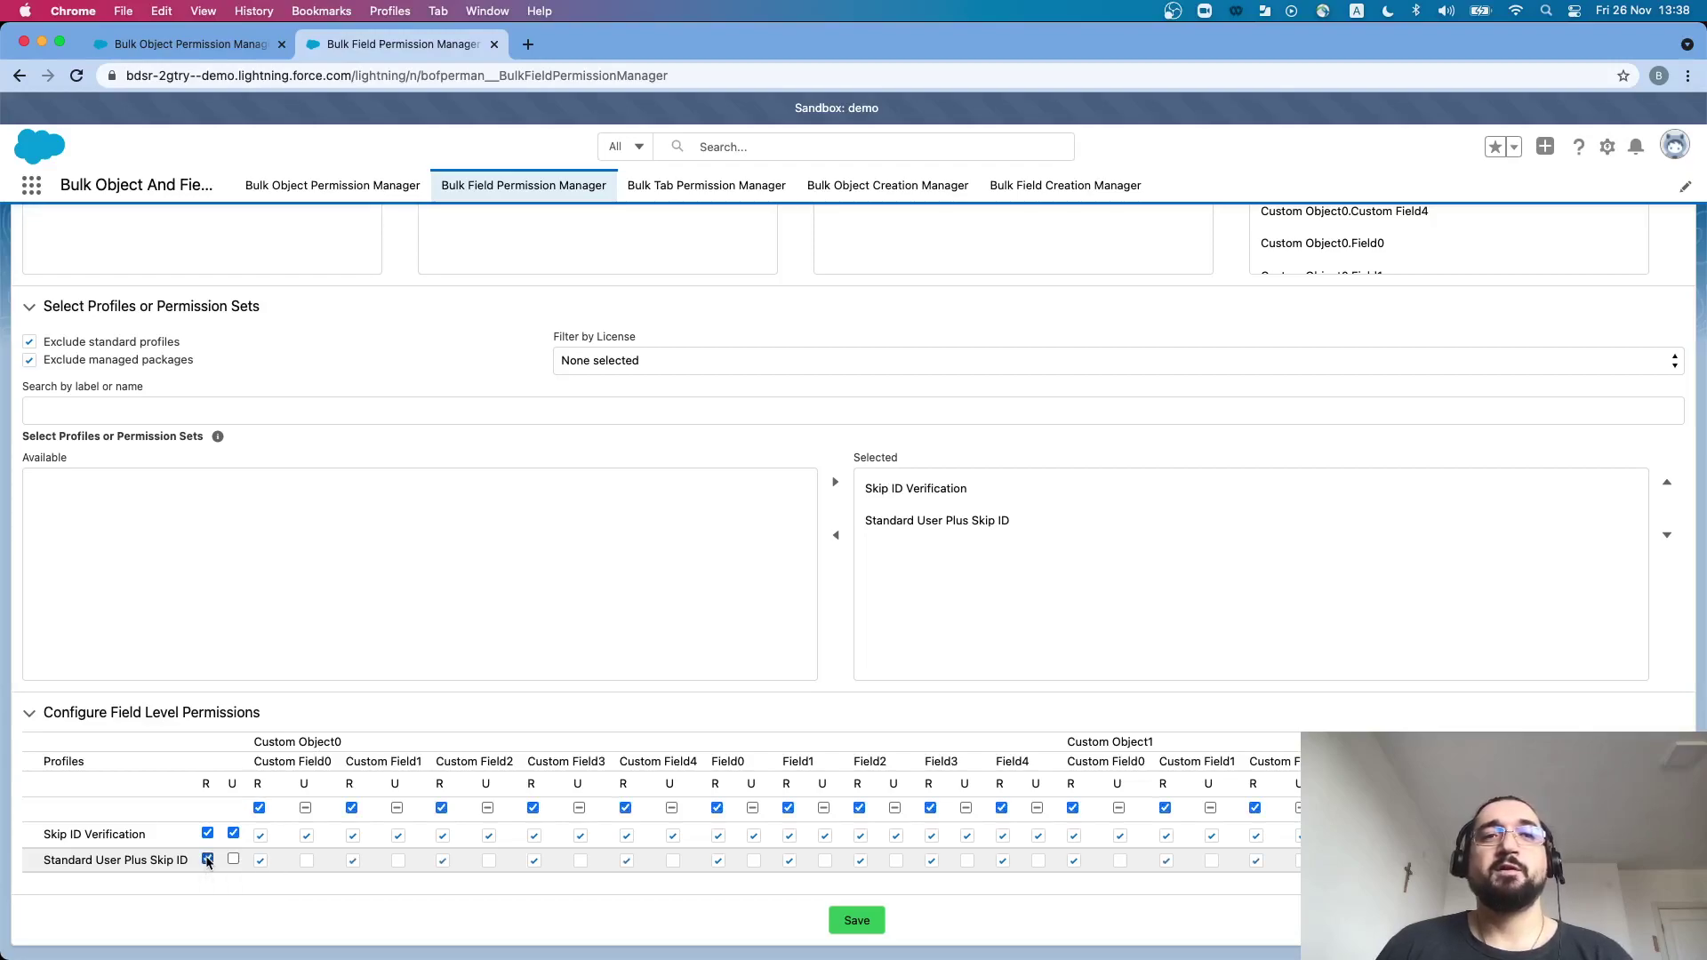
{"action": "left_click", "coordinate": [863, 920]}
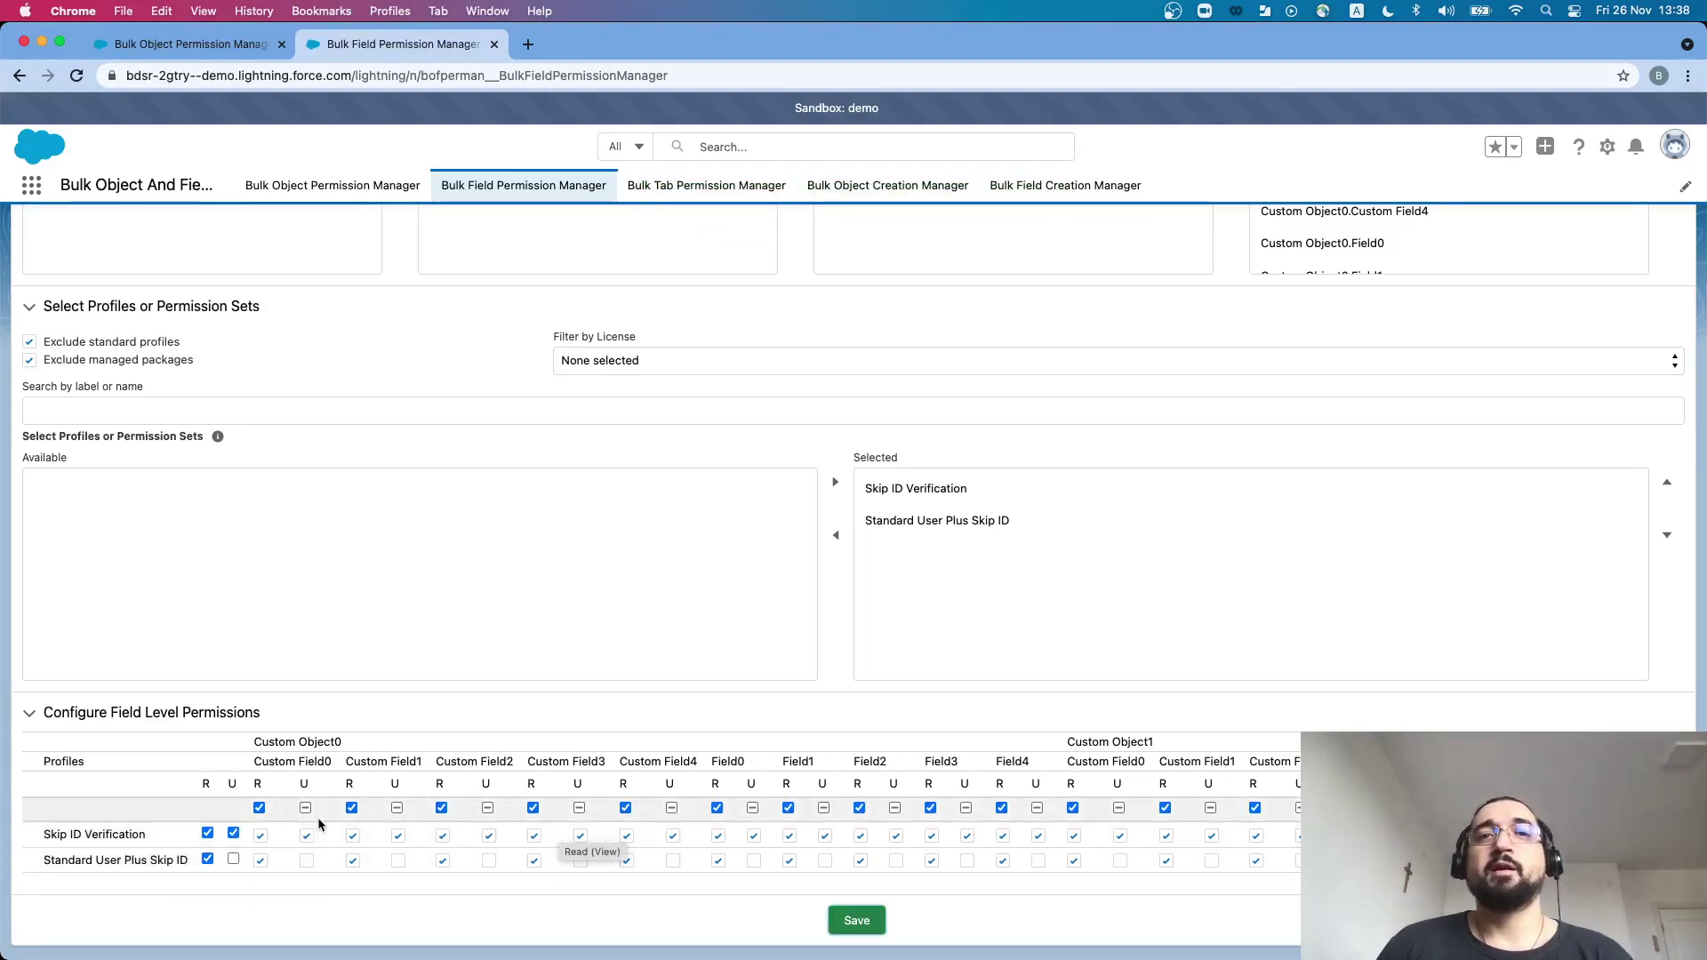
- Grant Standard User Plus Skip ID update access on all selected fields, save, and dismiss the notification
{"action": "left_click", "coordinate": [233, 859]}
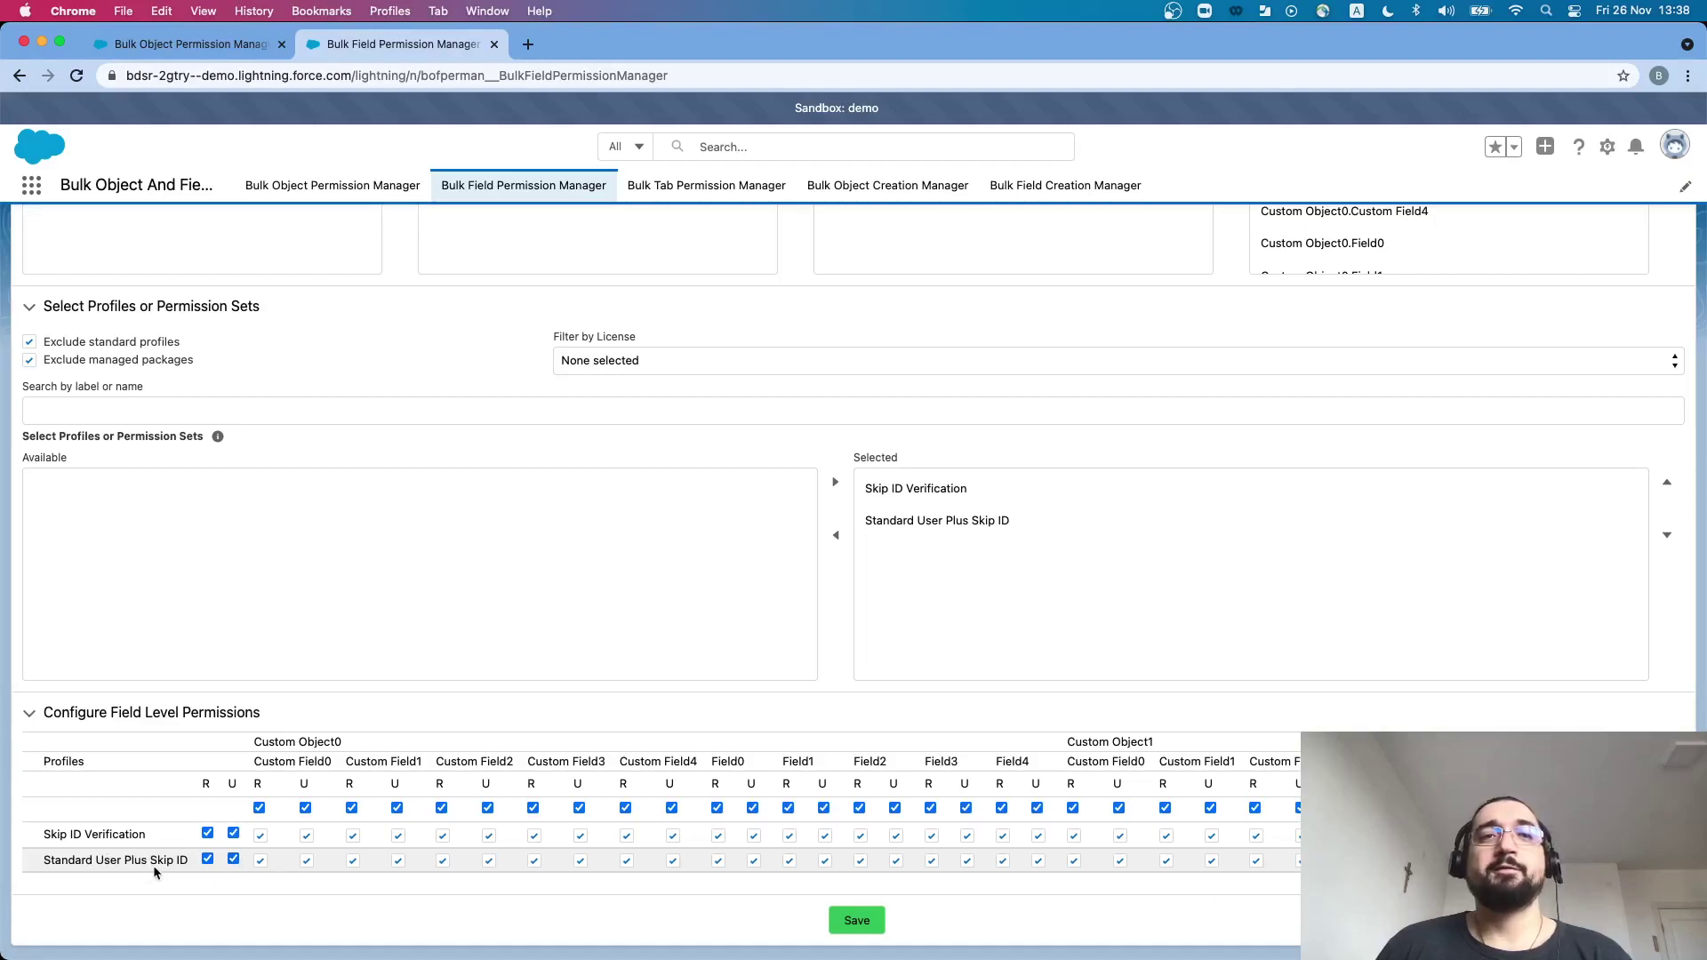
{"action": "left_click", "coordinate": [858, 921]}
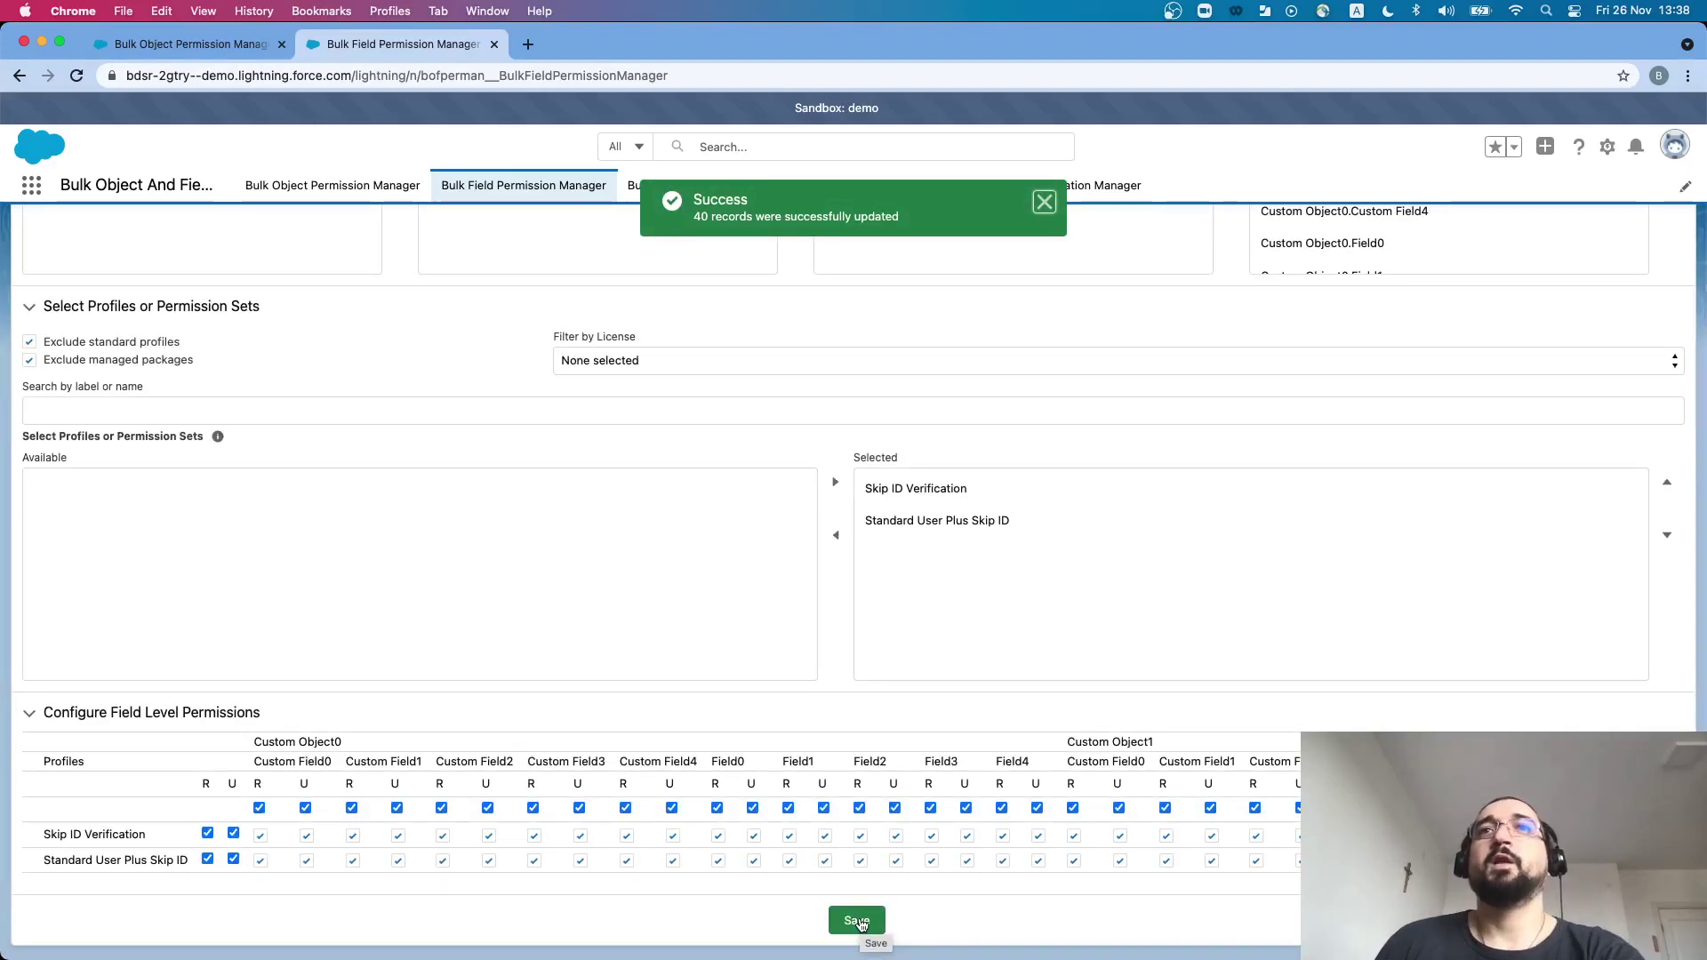
{"action": "left_click", "coordinate": [1045, 203]}
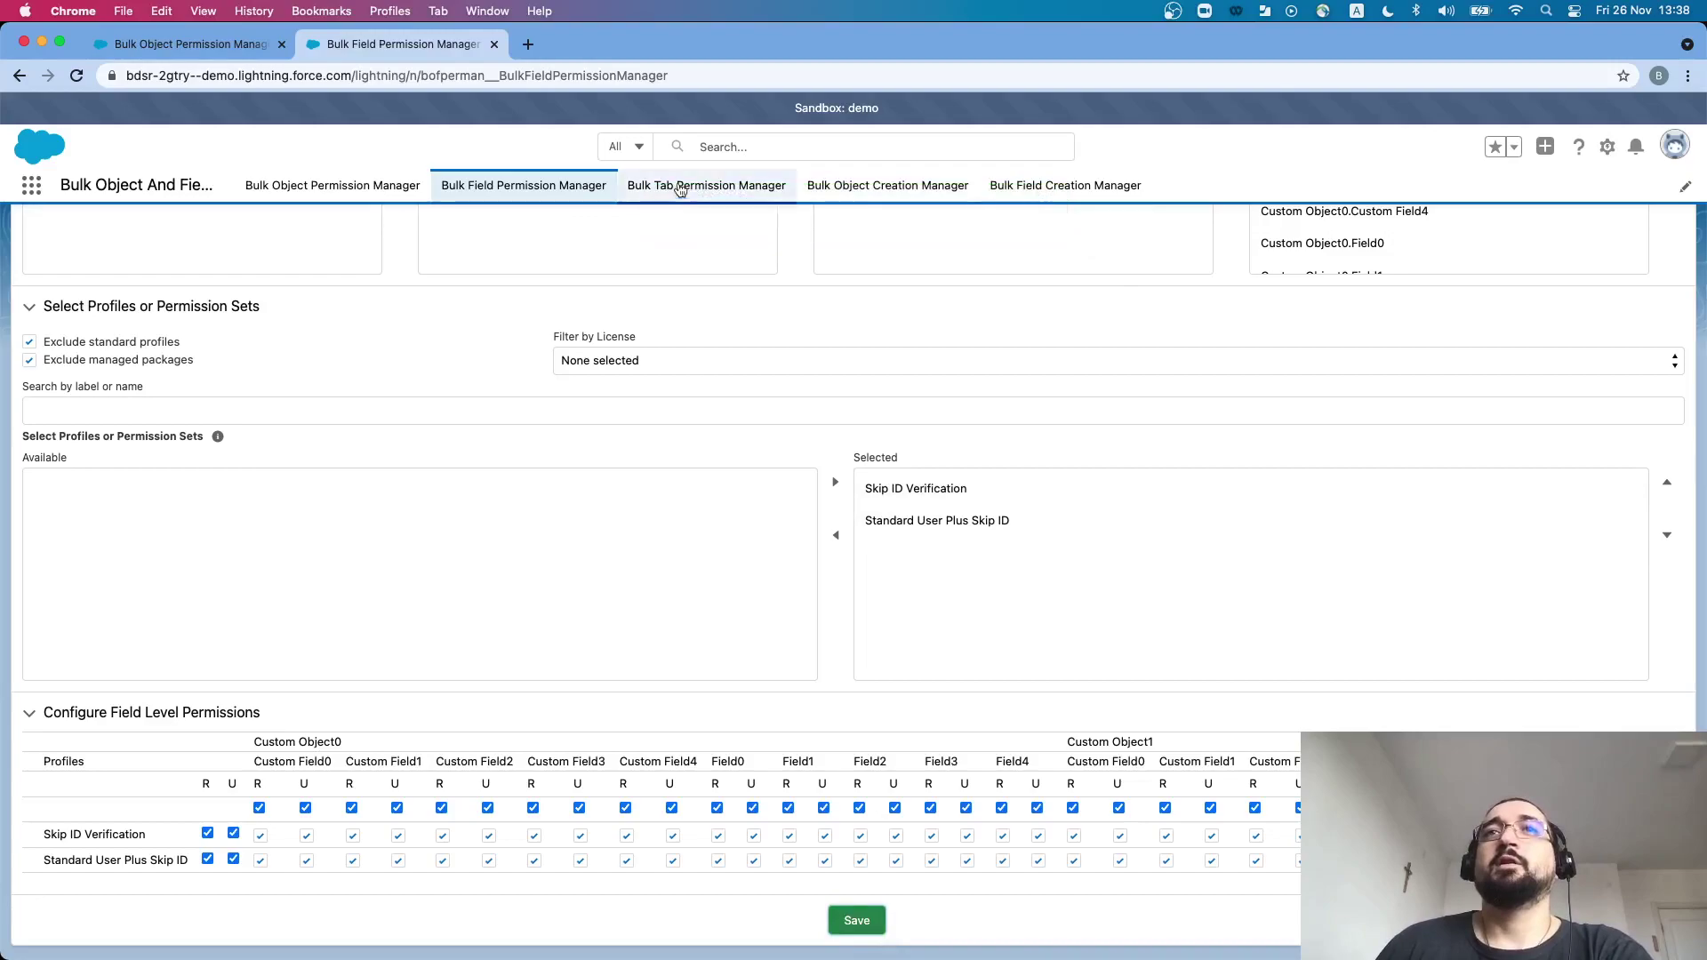
- Open the Bulk Tab Permission Manager, exclude standard tabs, and add all five remaining Bulk manager tabs to the selected tabs
{"action": "left_click", "coordinate": [702, 185]}
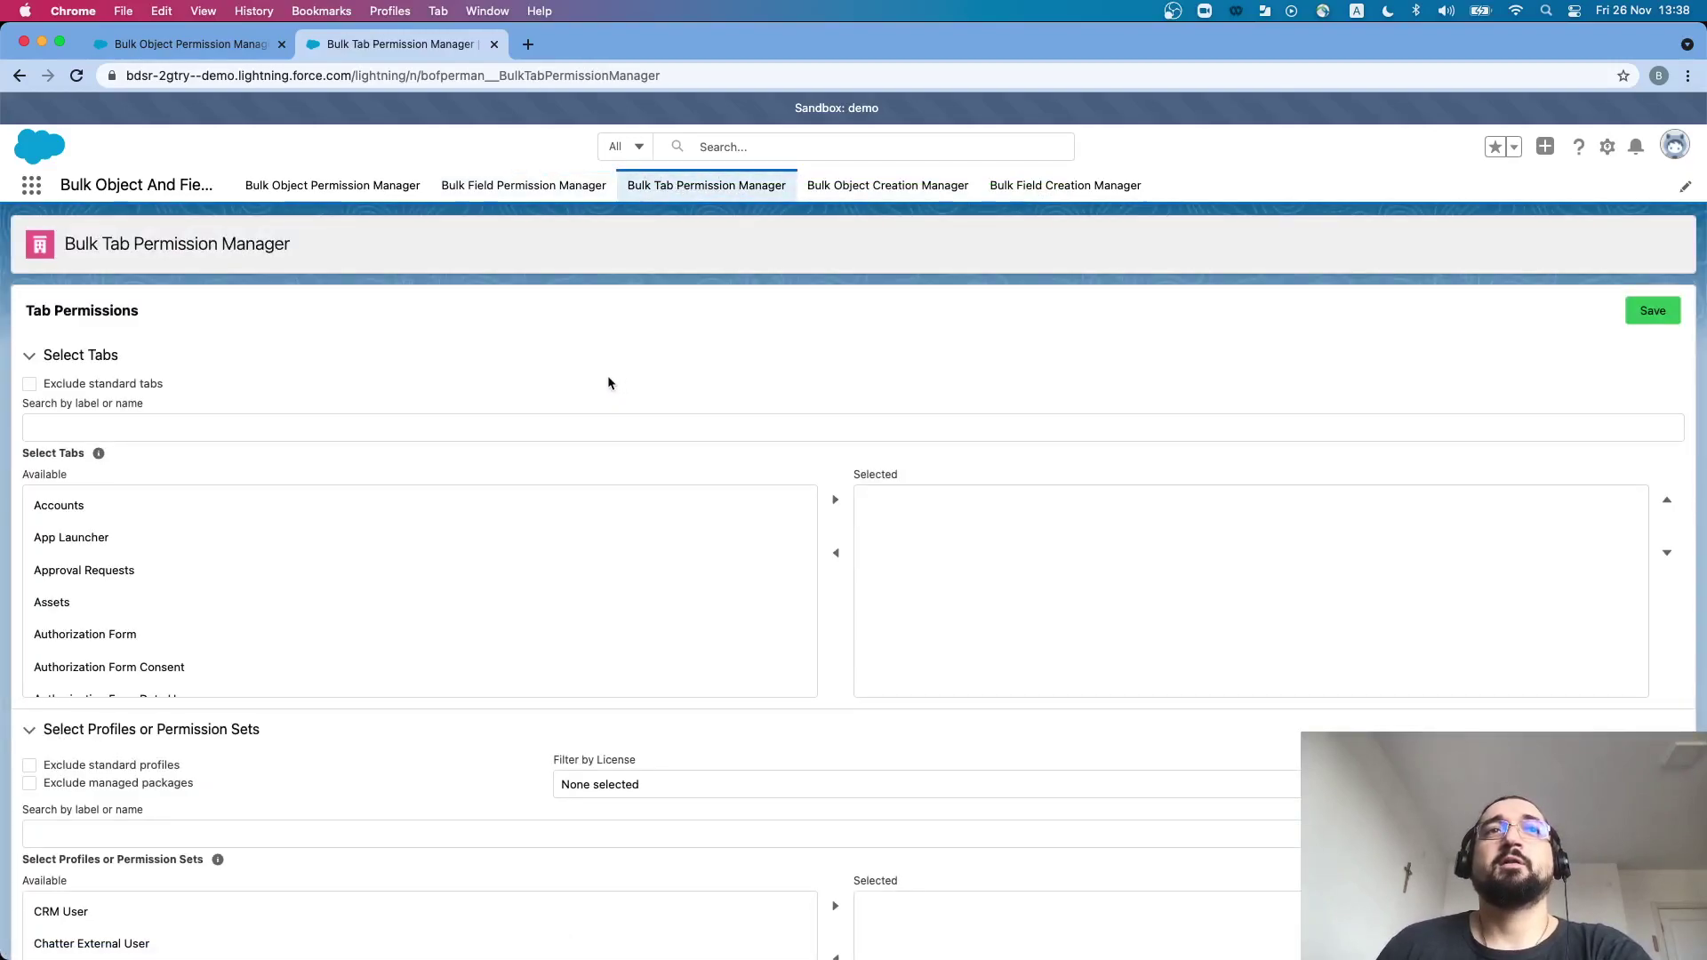
{"action": "left_click", "coordinate": [39, 386]}
{"action": "left_click", "coordinate": [192, 505]}
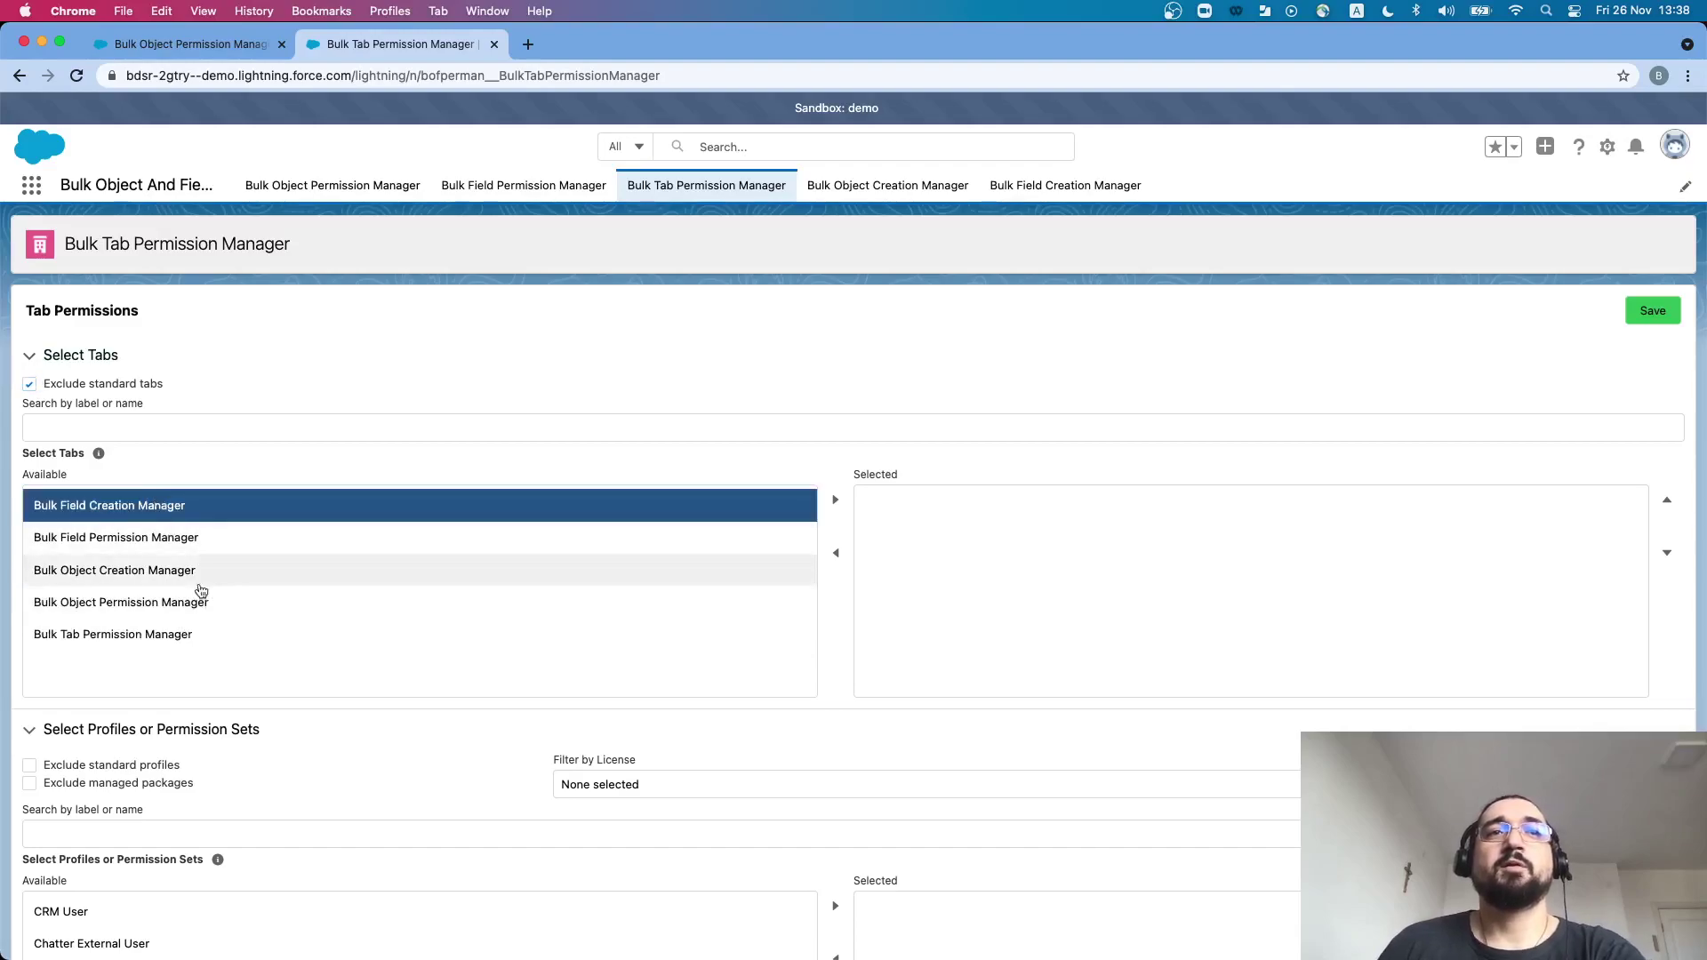
{"action": "left_click", "coordinate": [203, 636], "text": "shift"}
{"action": "left_click", "coordinate": [835, 500]}
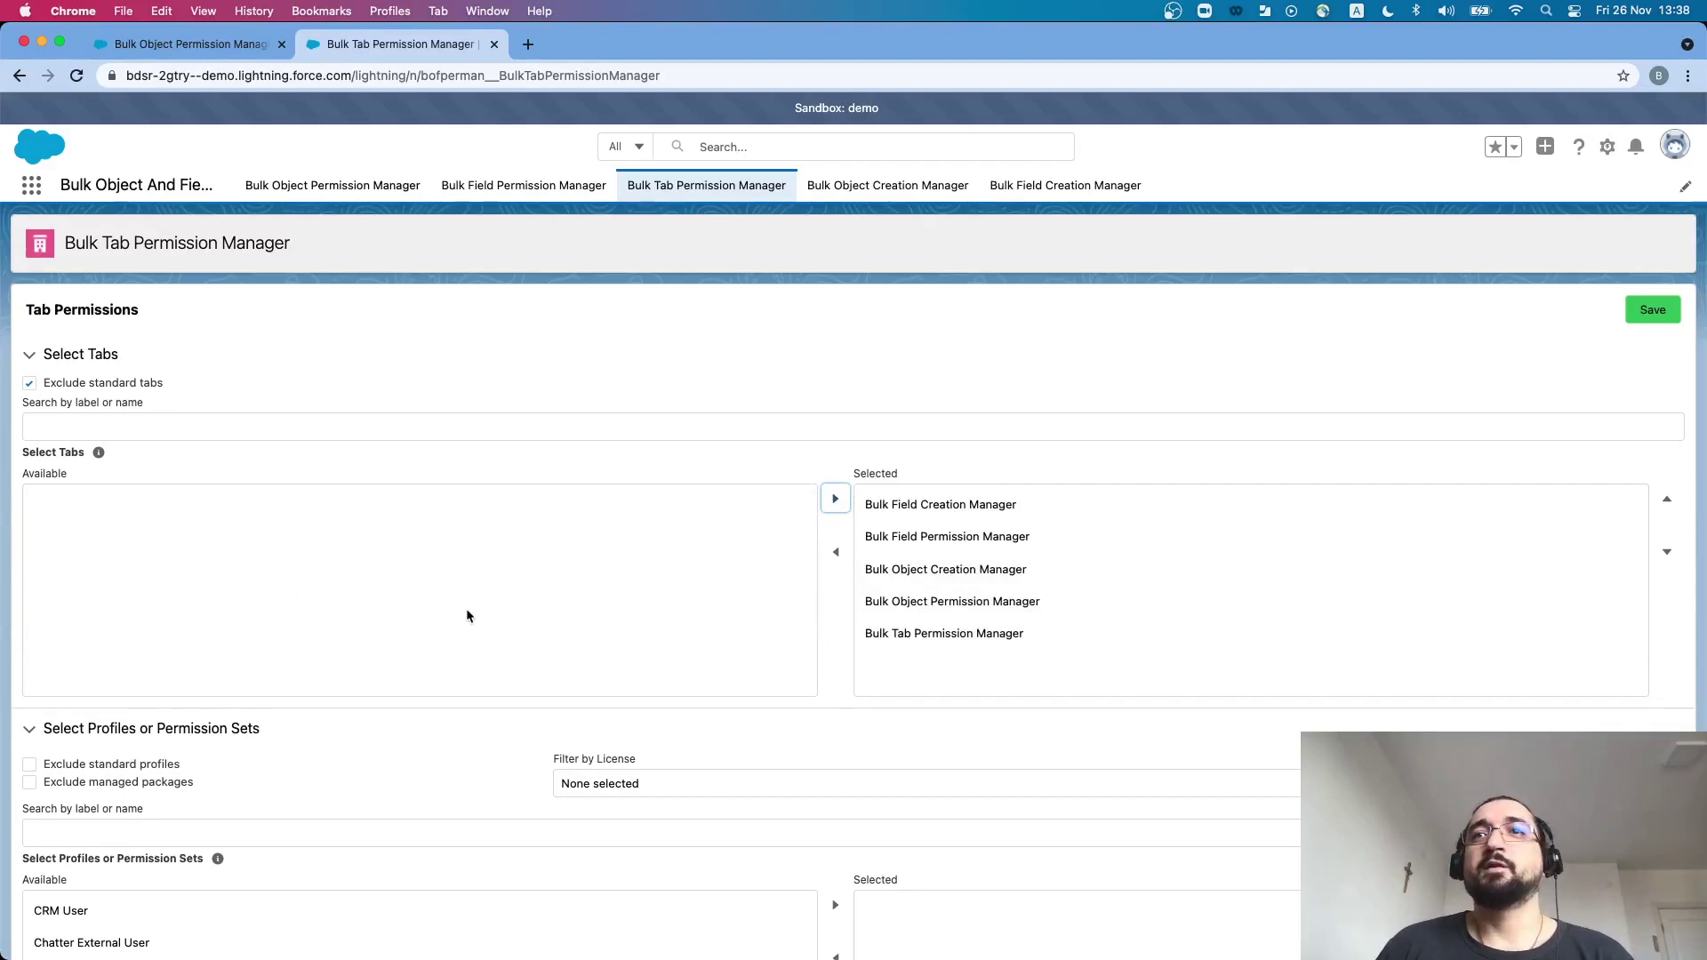
- Exclude standard profiles and managed packages, and add Skip ID Verification and Standard User Plus Skip ID to the selected profiles for tab permissions
{"action": "scroll", "coordinate": [418, 622], "scroll_direction": "down", "scroll_amount": 3}
{"action": "scroll", "coordinate": [362, 629], "scroll_direction": "down", "scroll_amount": 2}
{"action": "scroll", "coordinate": [40, 578], "scroll_direction": "down", "scroll_amount": 1}
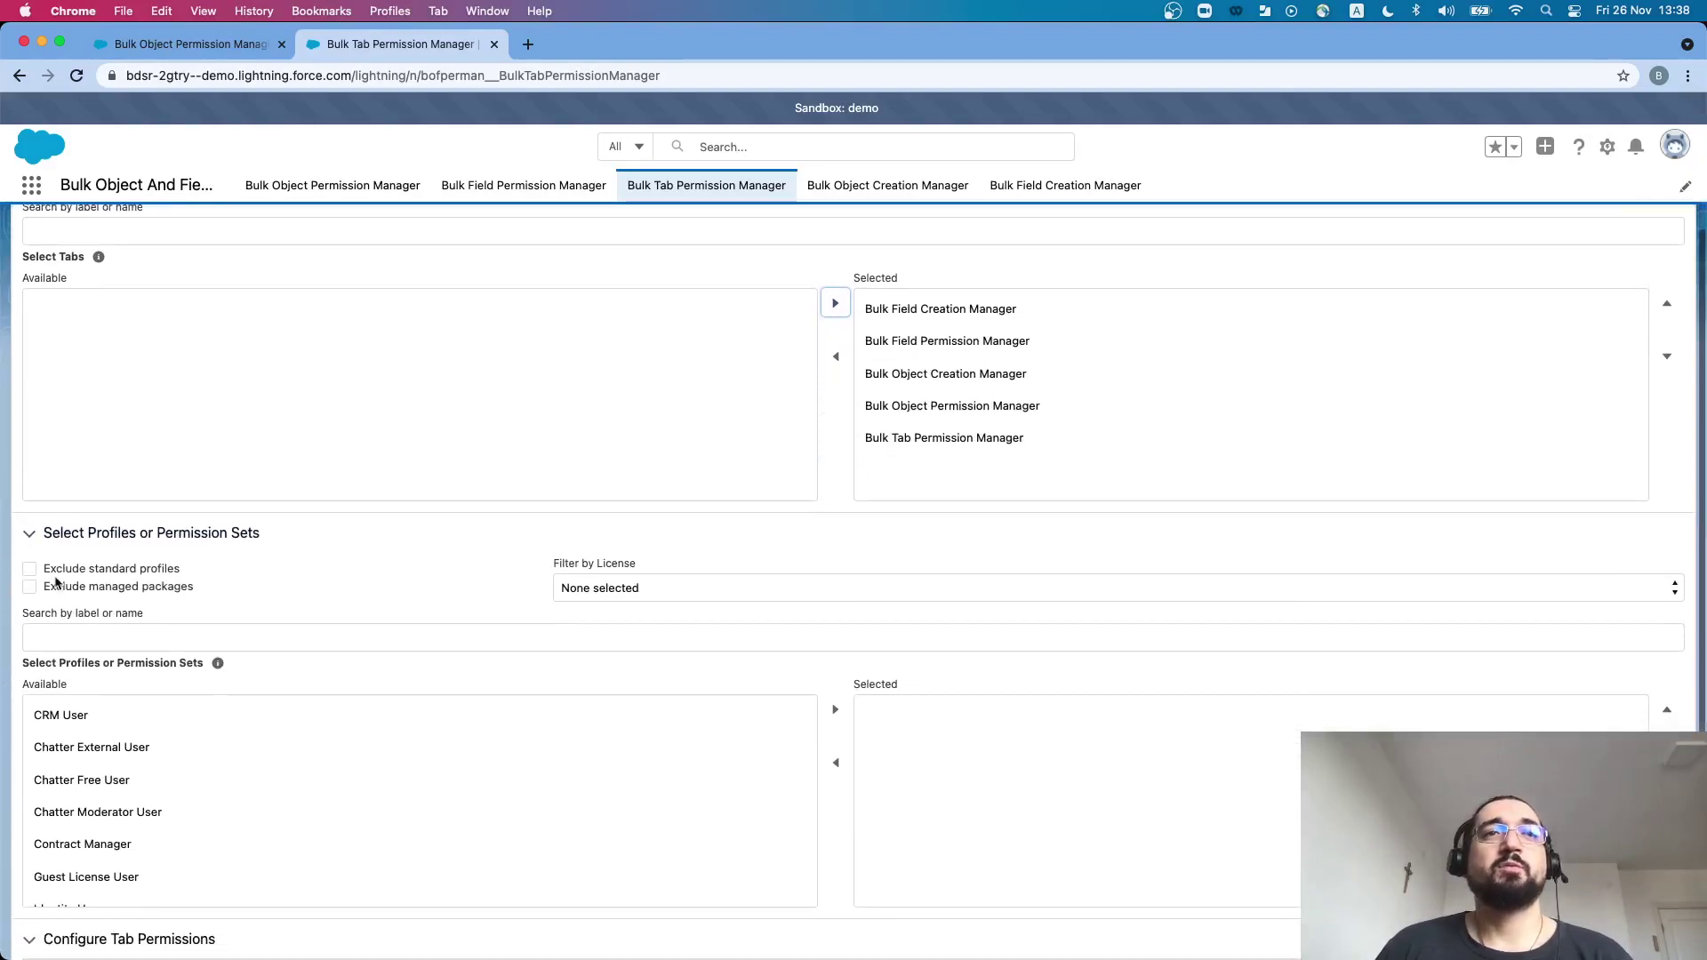
{"action": "left_click", "coordinate": [29, 566]}
{"action": "left_click", "coordinate": [29, 584]}
{"action": "left_click", "coordinate": [96, 713]}
{"action": "left_click", "coordinate": [131, 744], "text": "shift"}
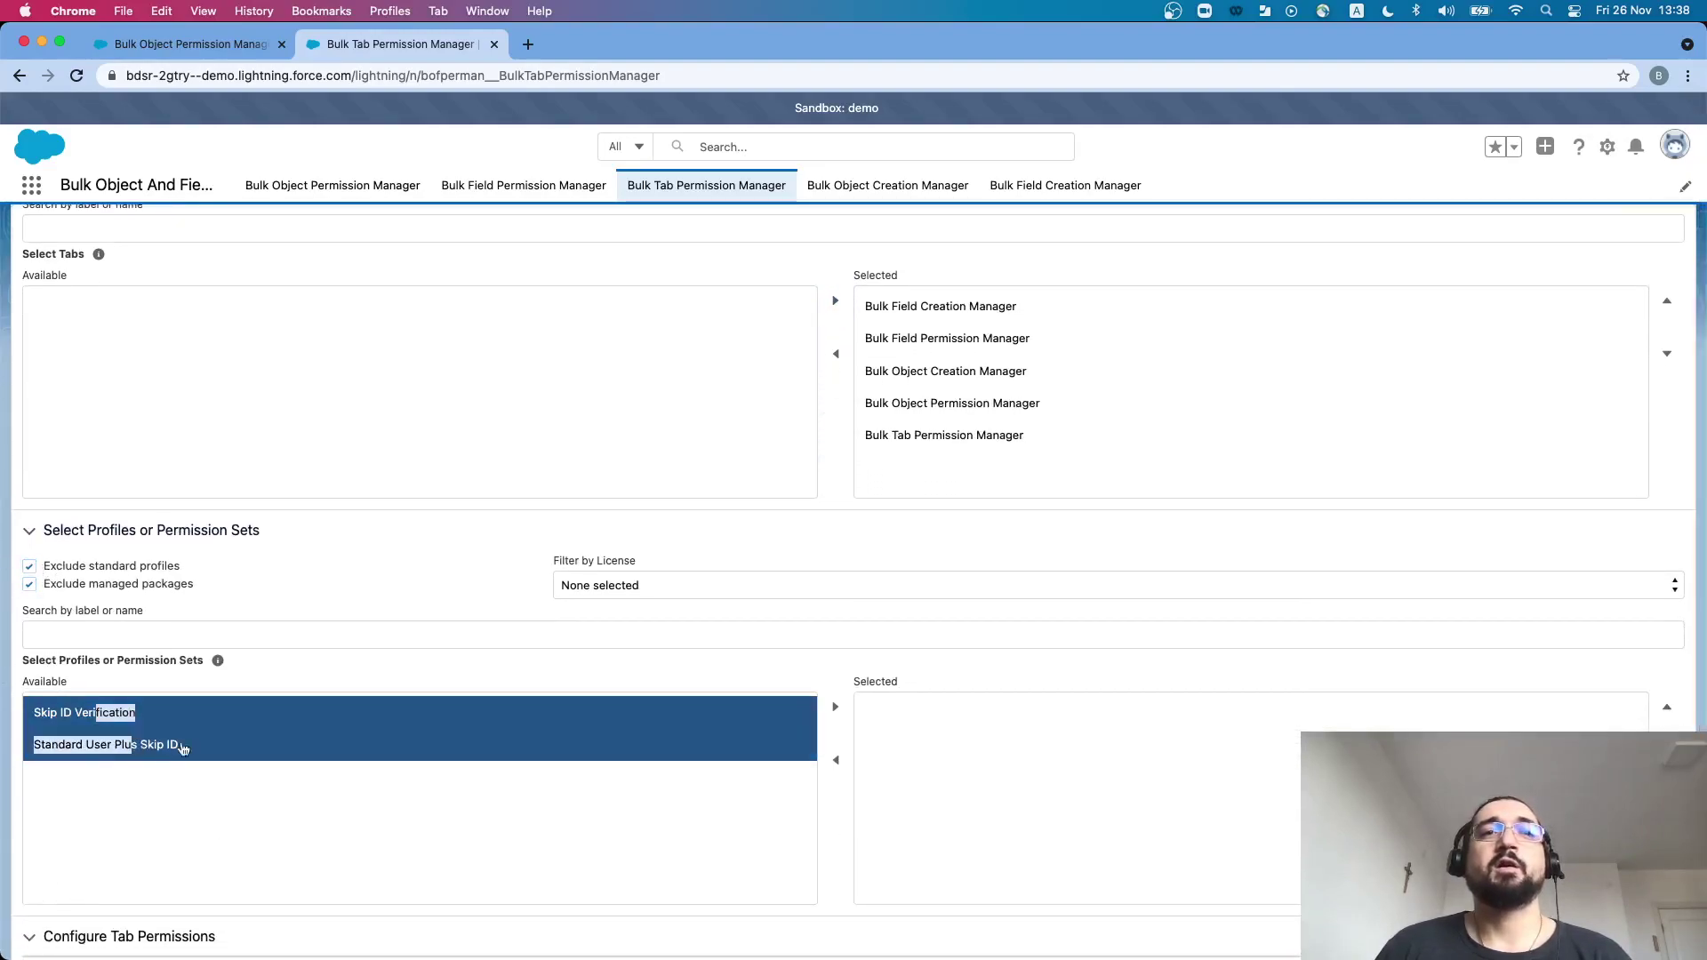
{"action": "left_click", "coordinate": [835, 707]}
- Set all five selected tabs to Off for Skip ID Verification and Standard User Plus Skip ID, and save the tab permissions
{"action": "scroll", "coordinate": [654, 610], "scroll_direction": "down", "scroll_amount": 5}
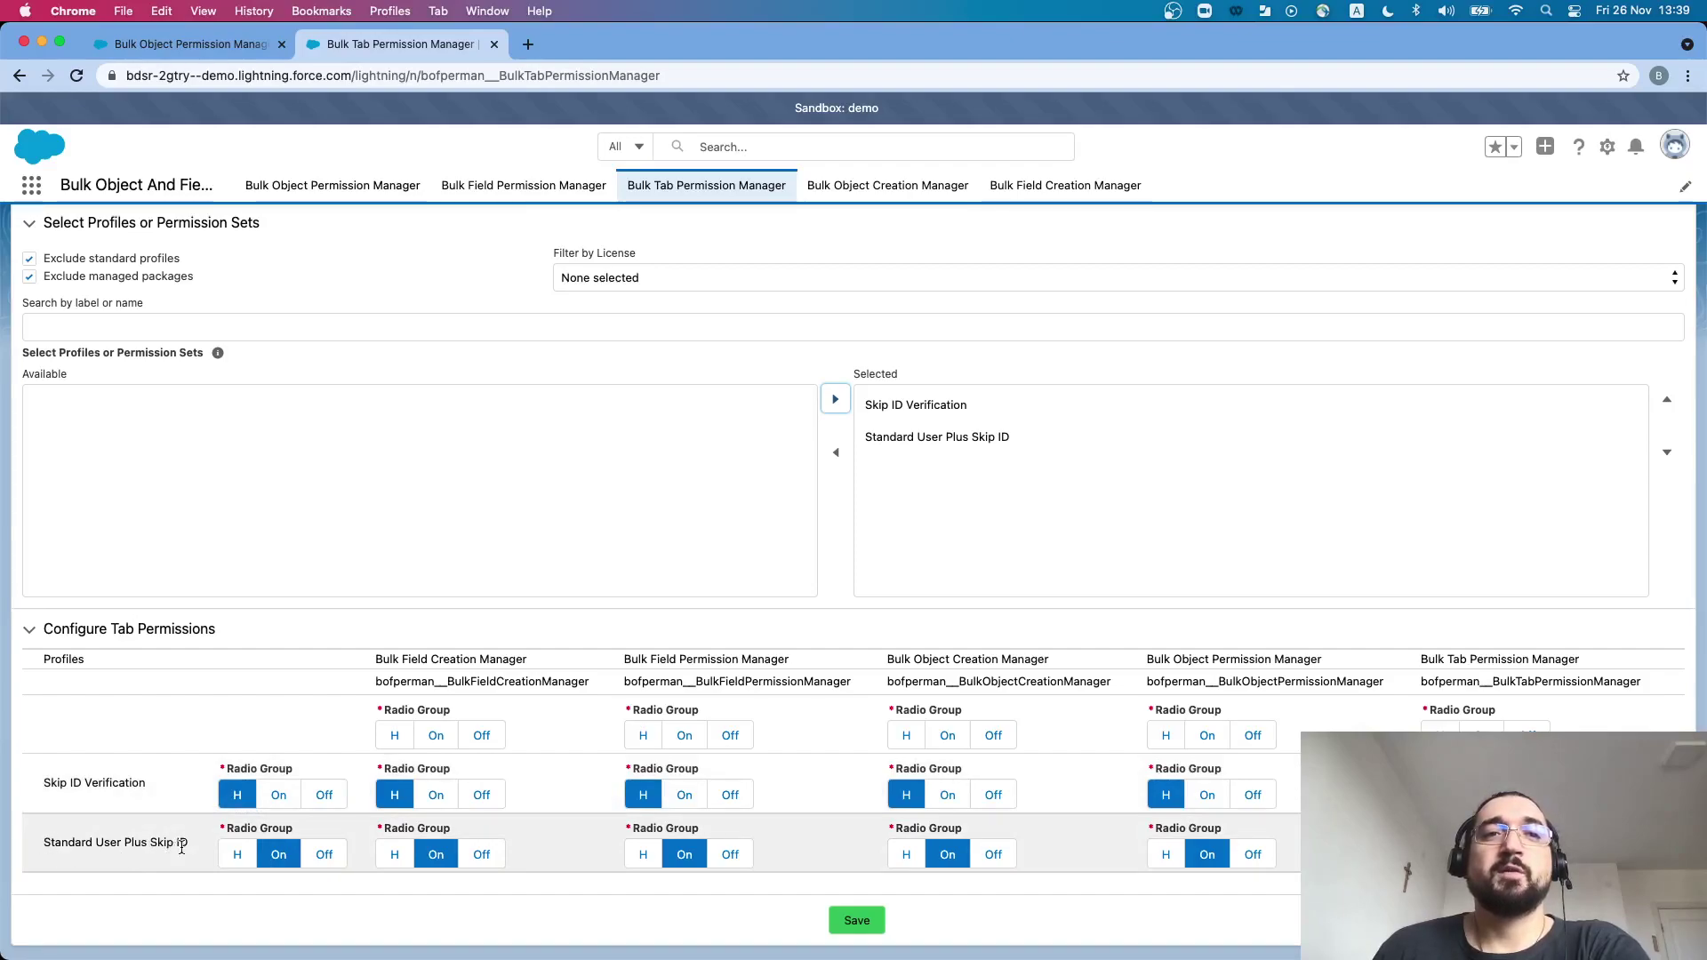
{"action": "left_click", "coordinate": [326, 799]}
{"action": "left_click", "coordinate": [327, 857]}
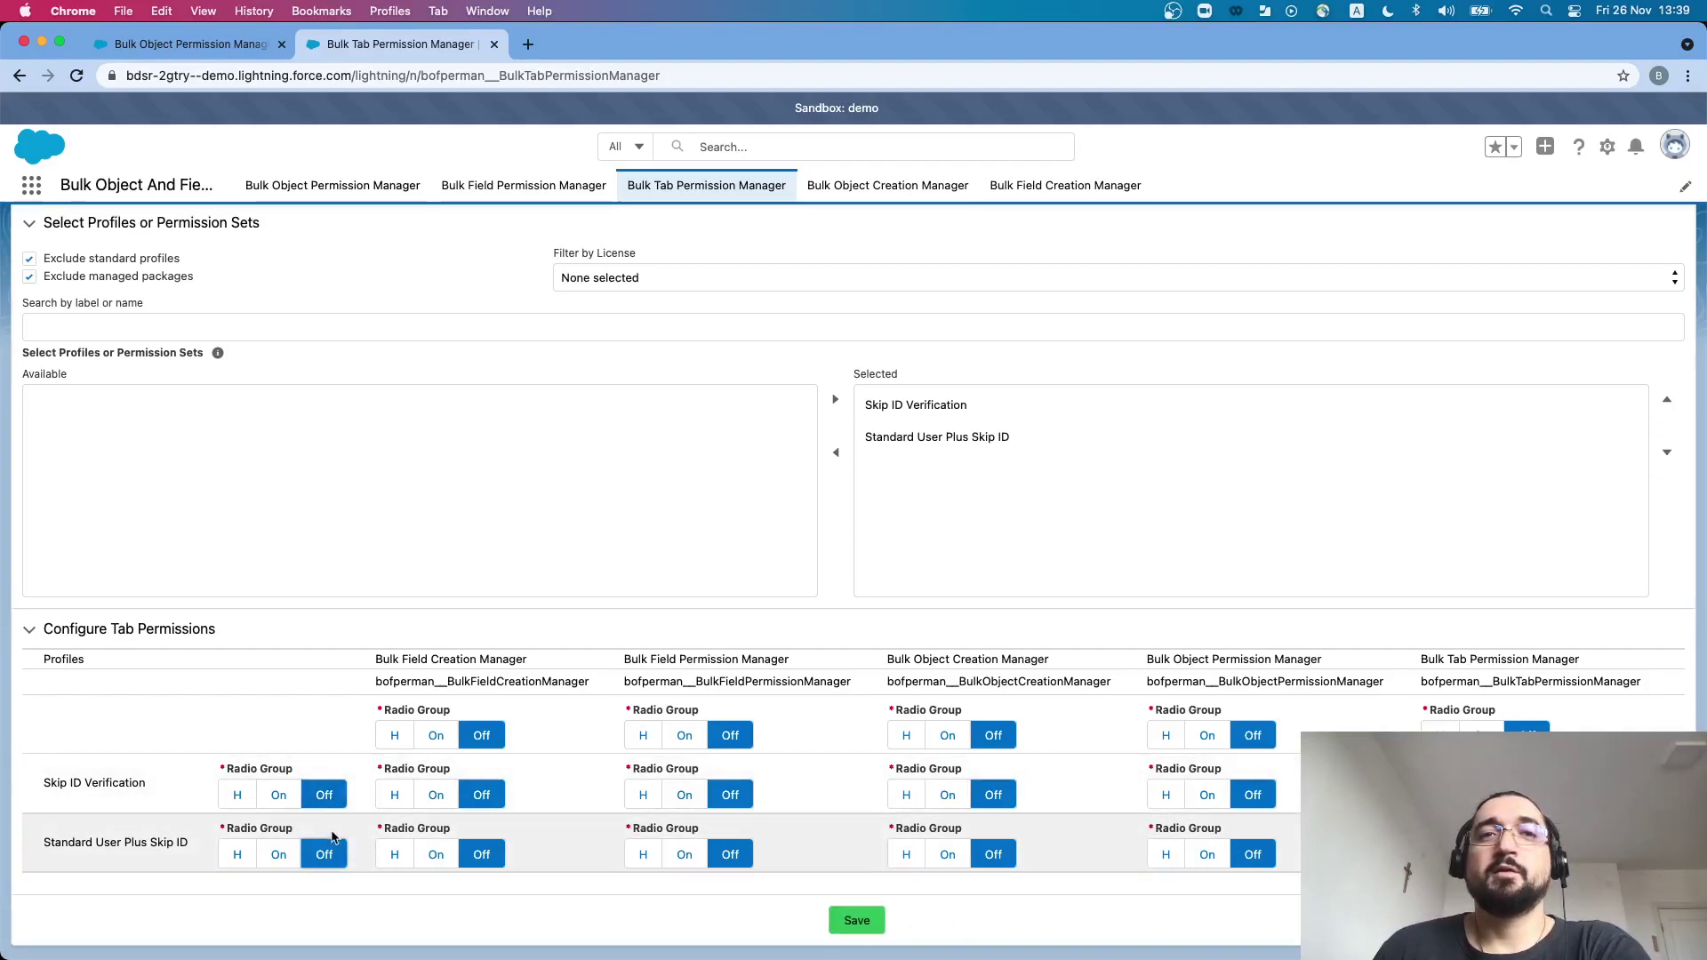
{"action": "left_click", "coordinate": [860, 921]}
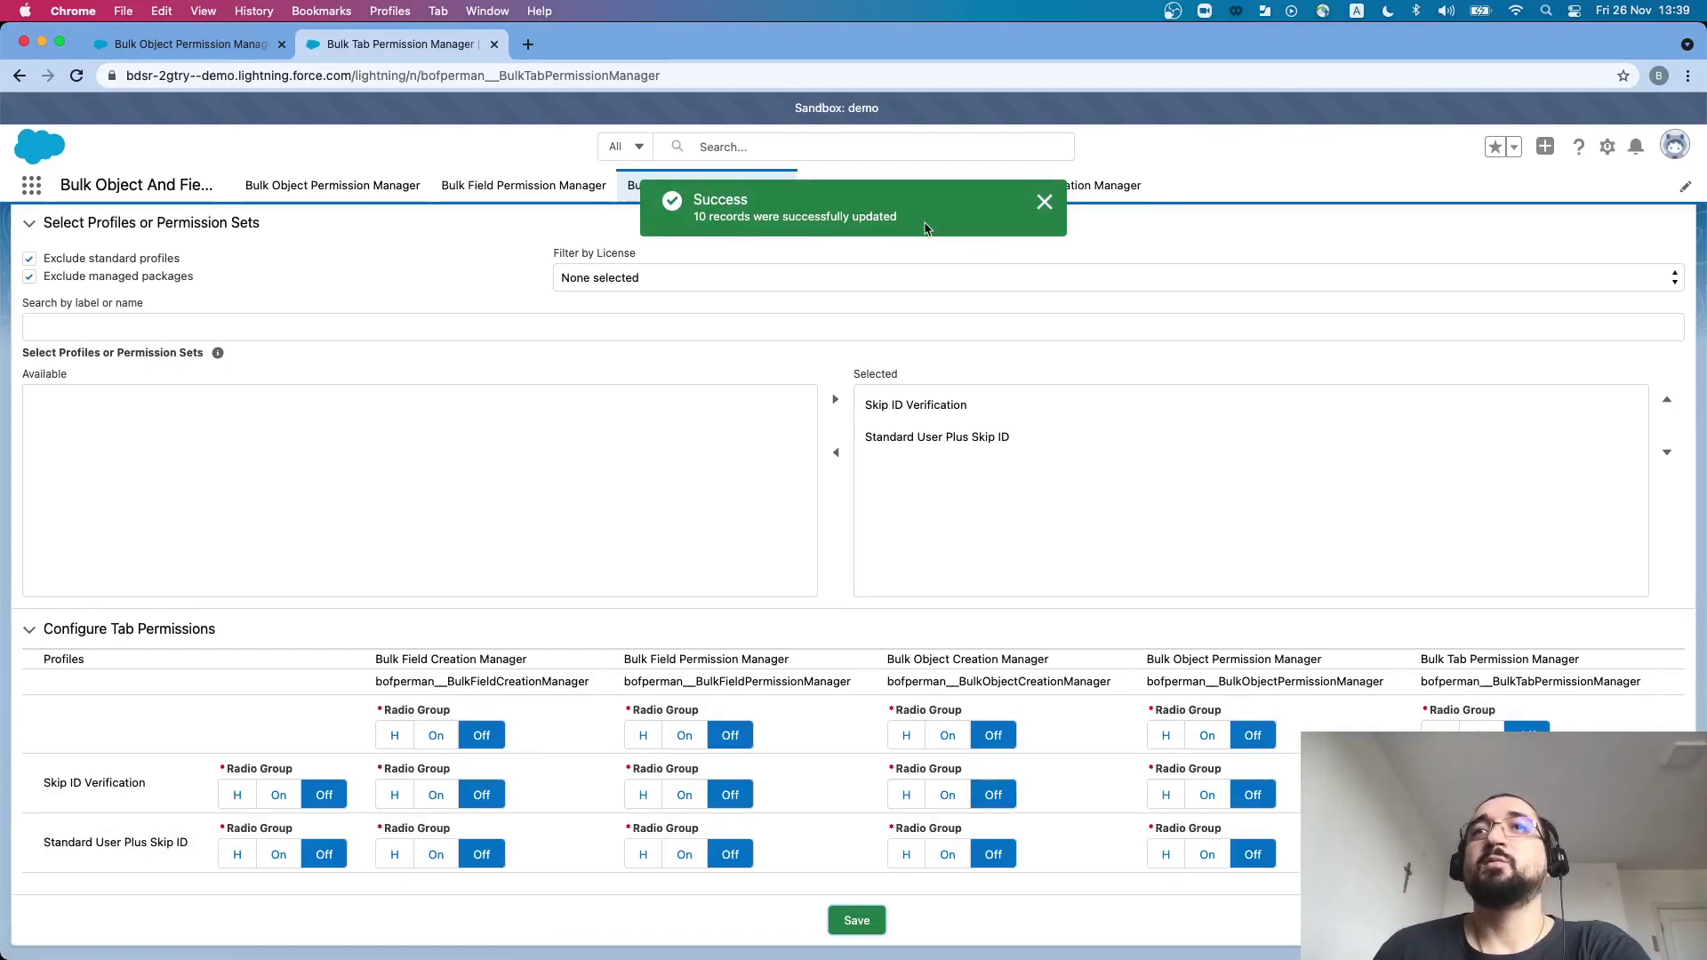
{"action": "scroll", "coordinate": [1014, 484], "scroll_direction": "up", "scroll_amount": 5}
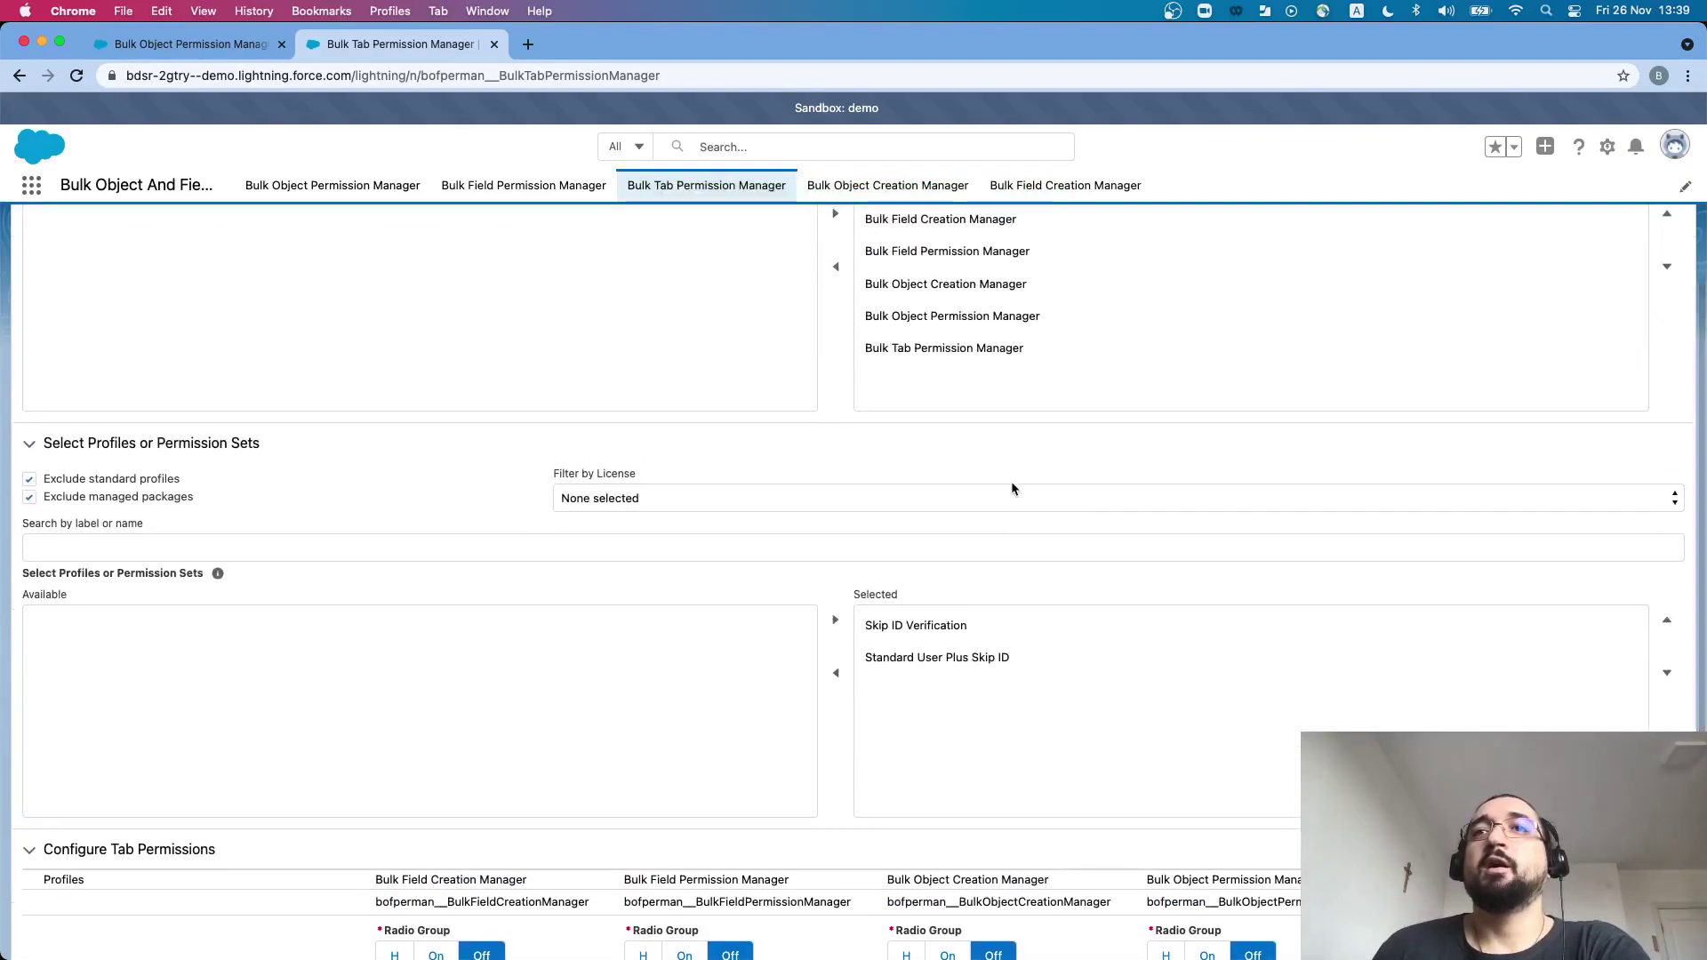
{"action": "scroll", "coordinate": [1011, 488], "scroll_direction": "down", "scroll_amount": 5}
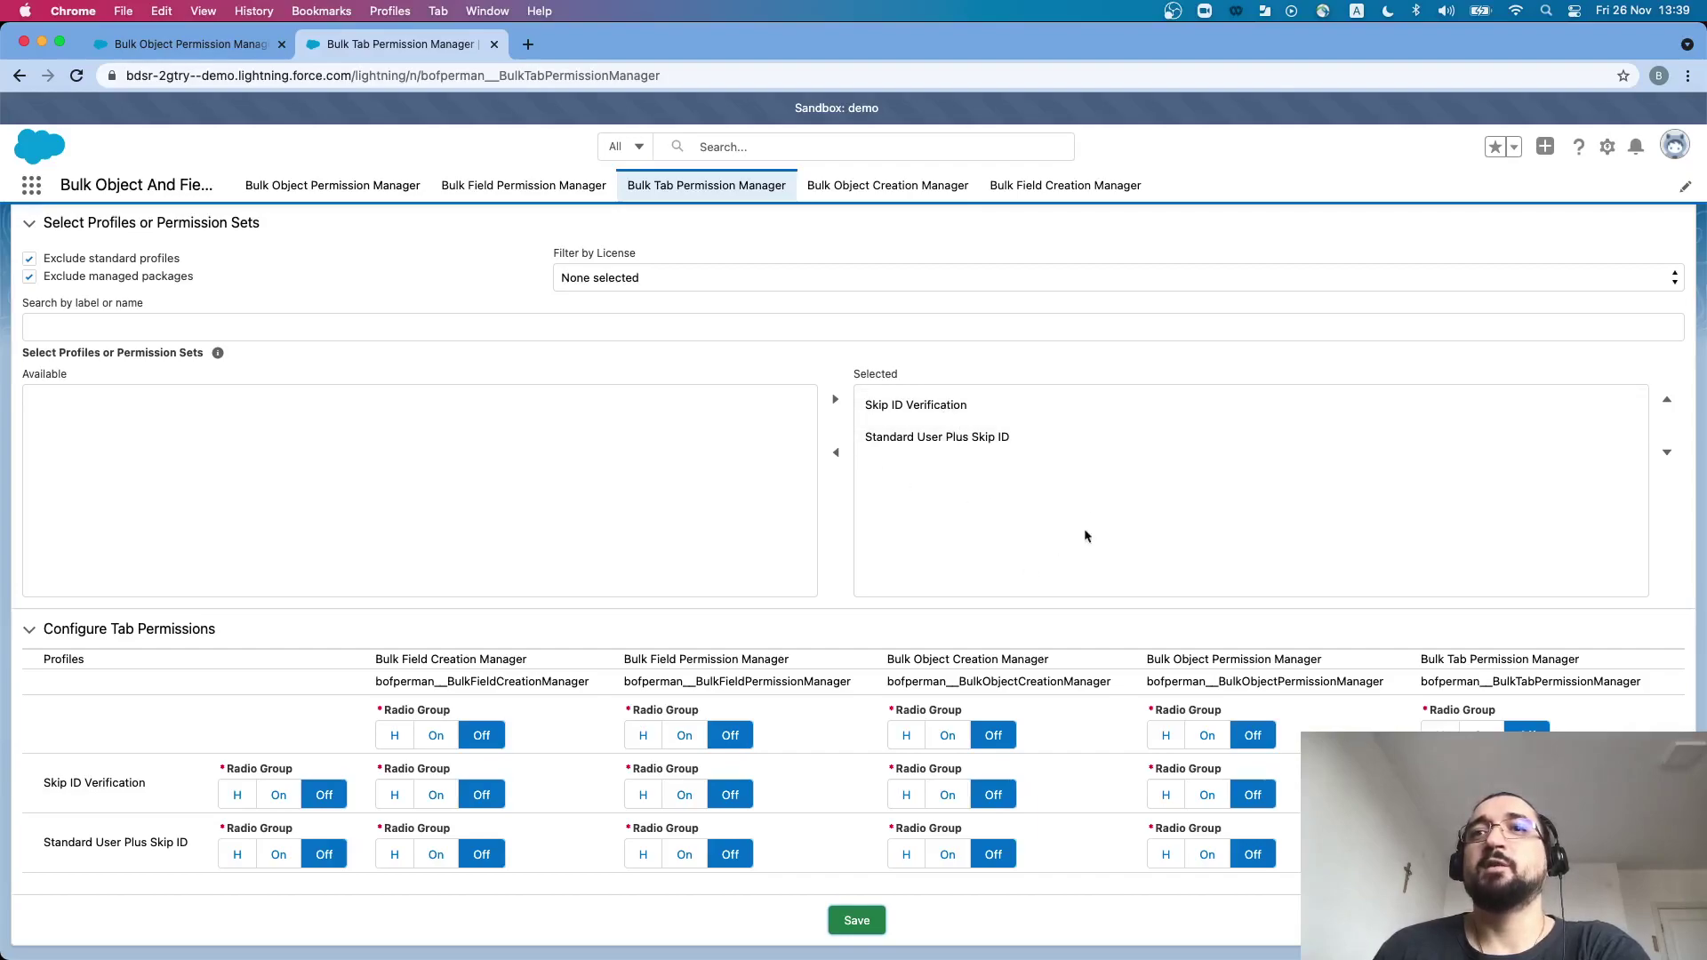
- Open the Bulk Object Creation Manager and create 15 objects with the name prefix Some New Object
{"action": "scroll", "coordinate": [987, 530], "scroll_direction": "up", "scroll_amount": 10}
{"action": "left_click", "coordinate": [887, 185]}
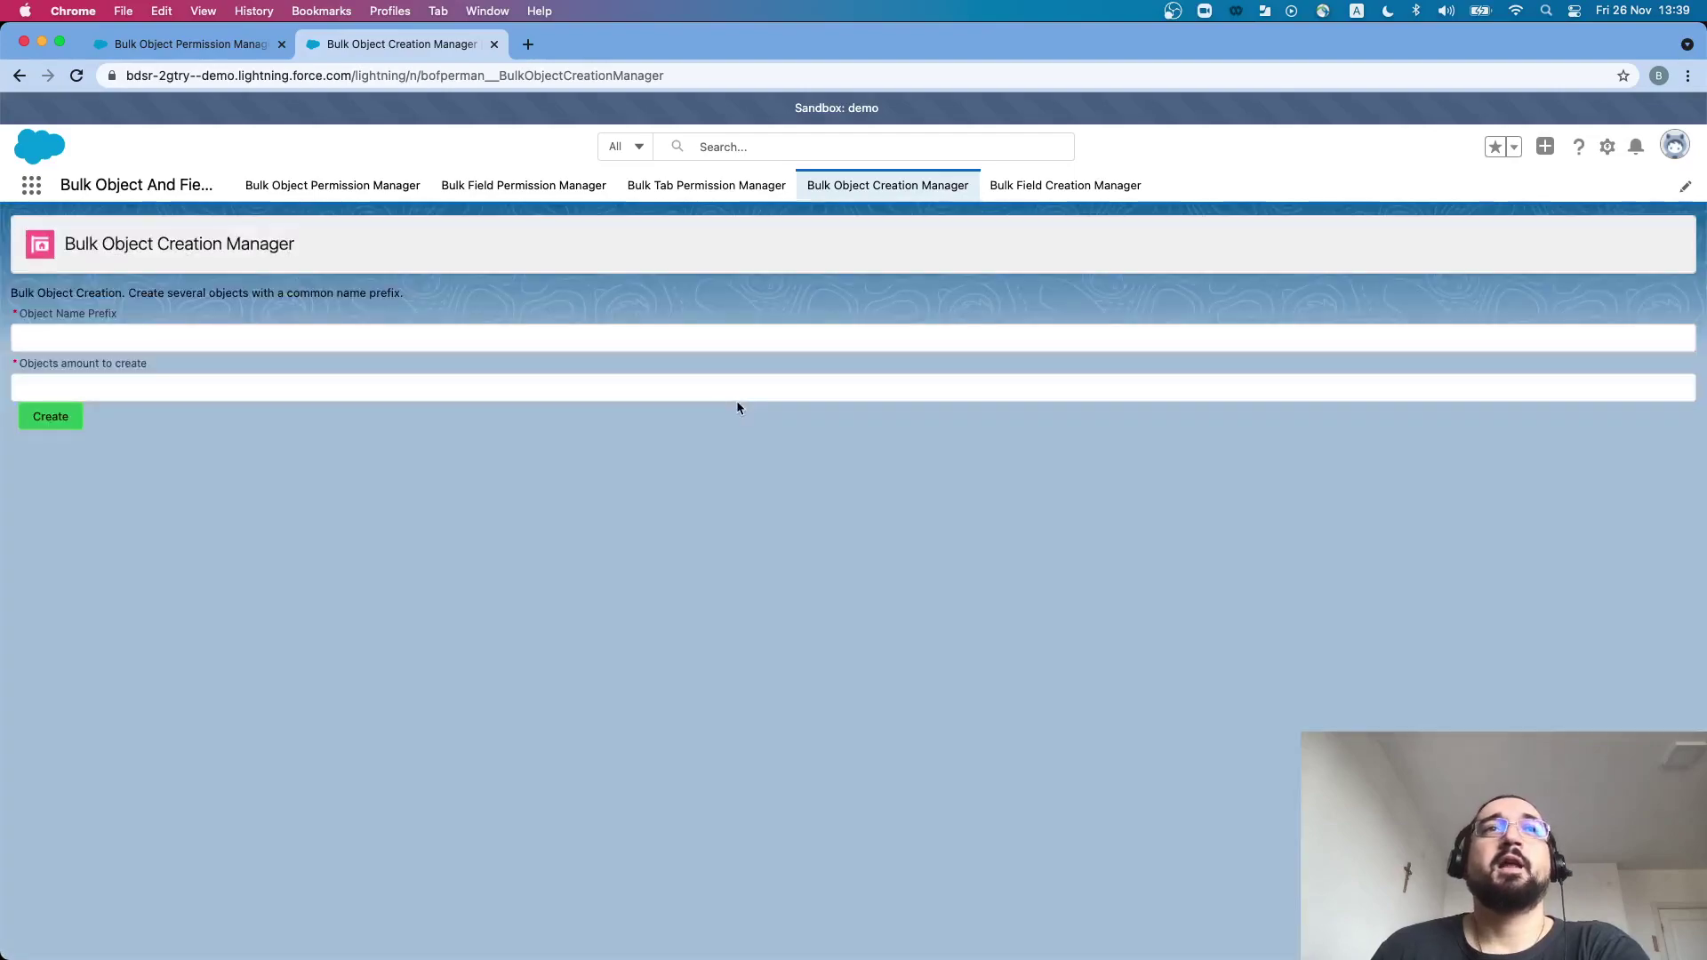
{"action": "left_click", "coordinate": [31, 338]}
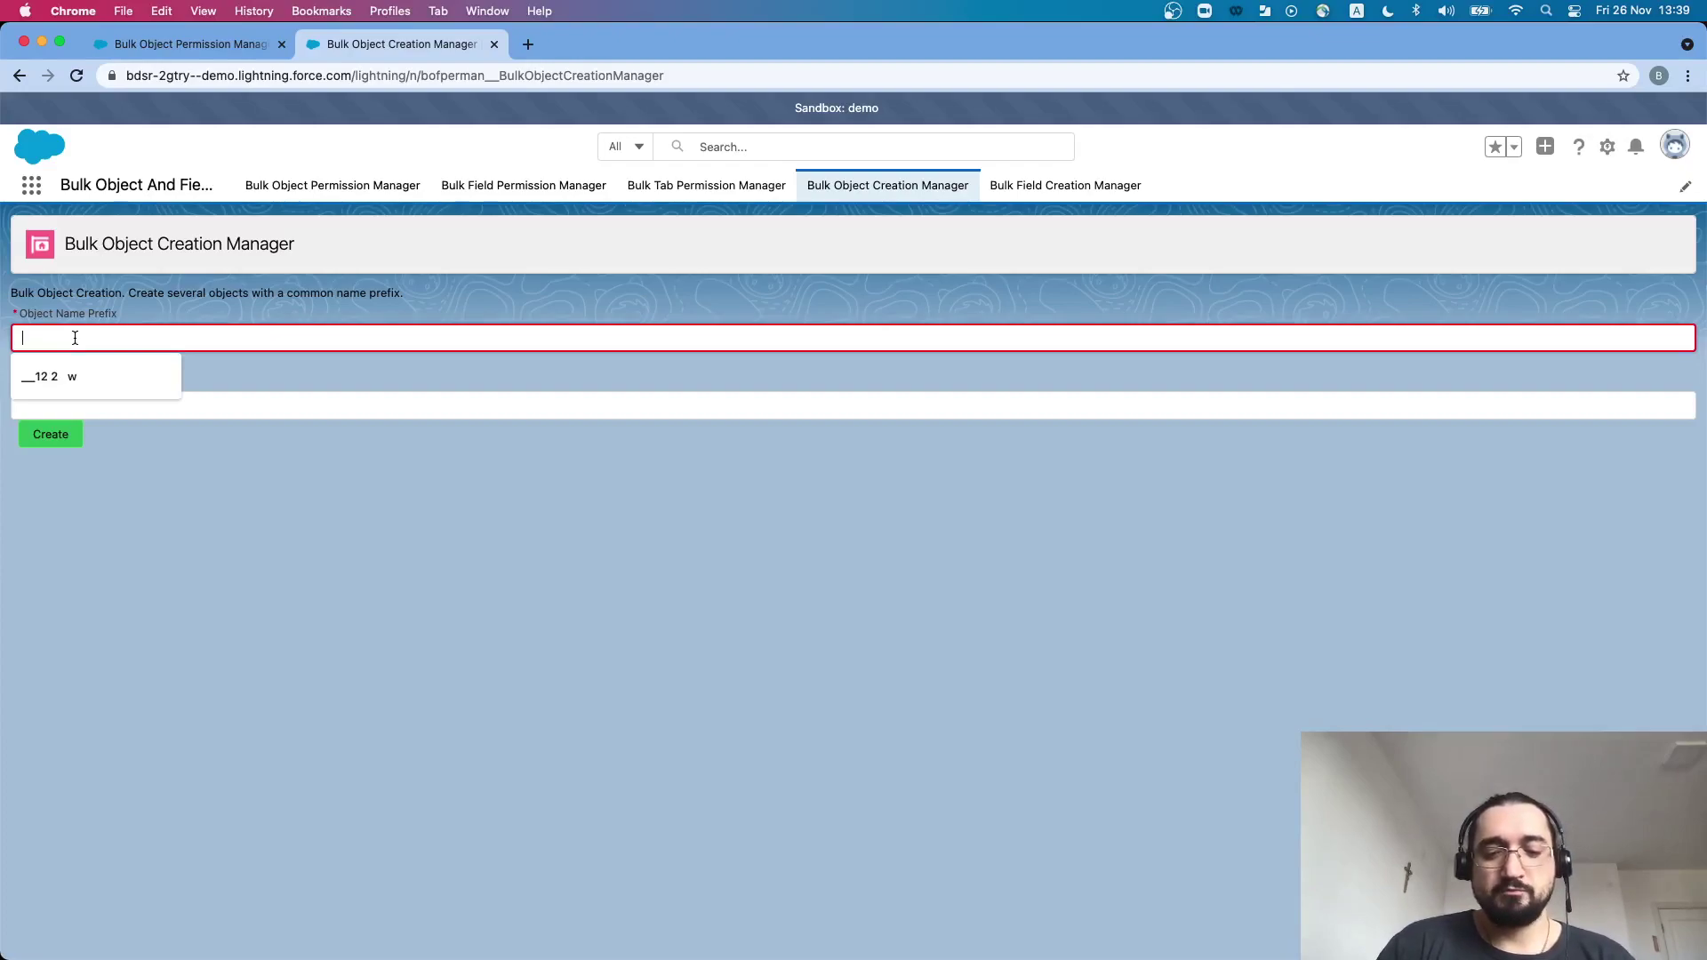
{"action": "type", "text": "Some New Object"}
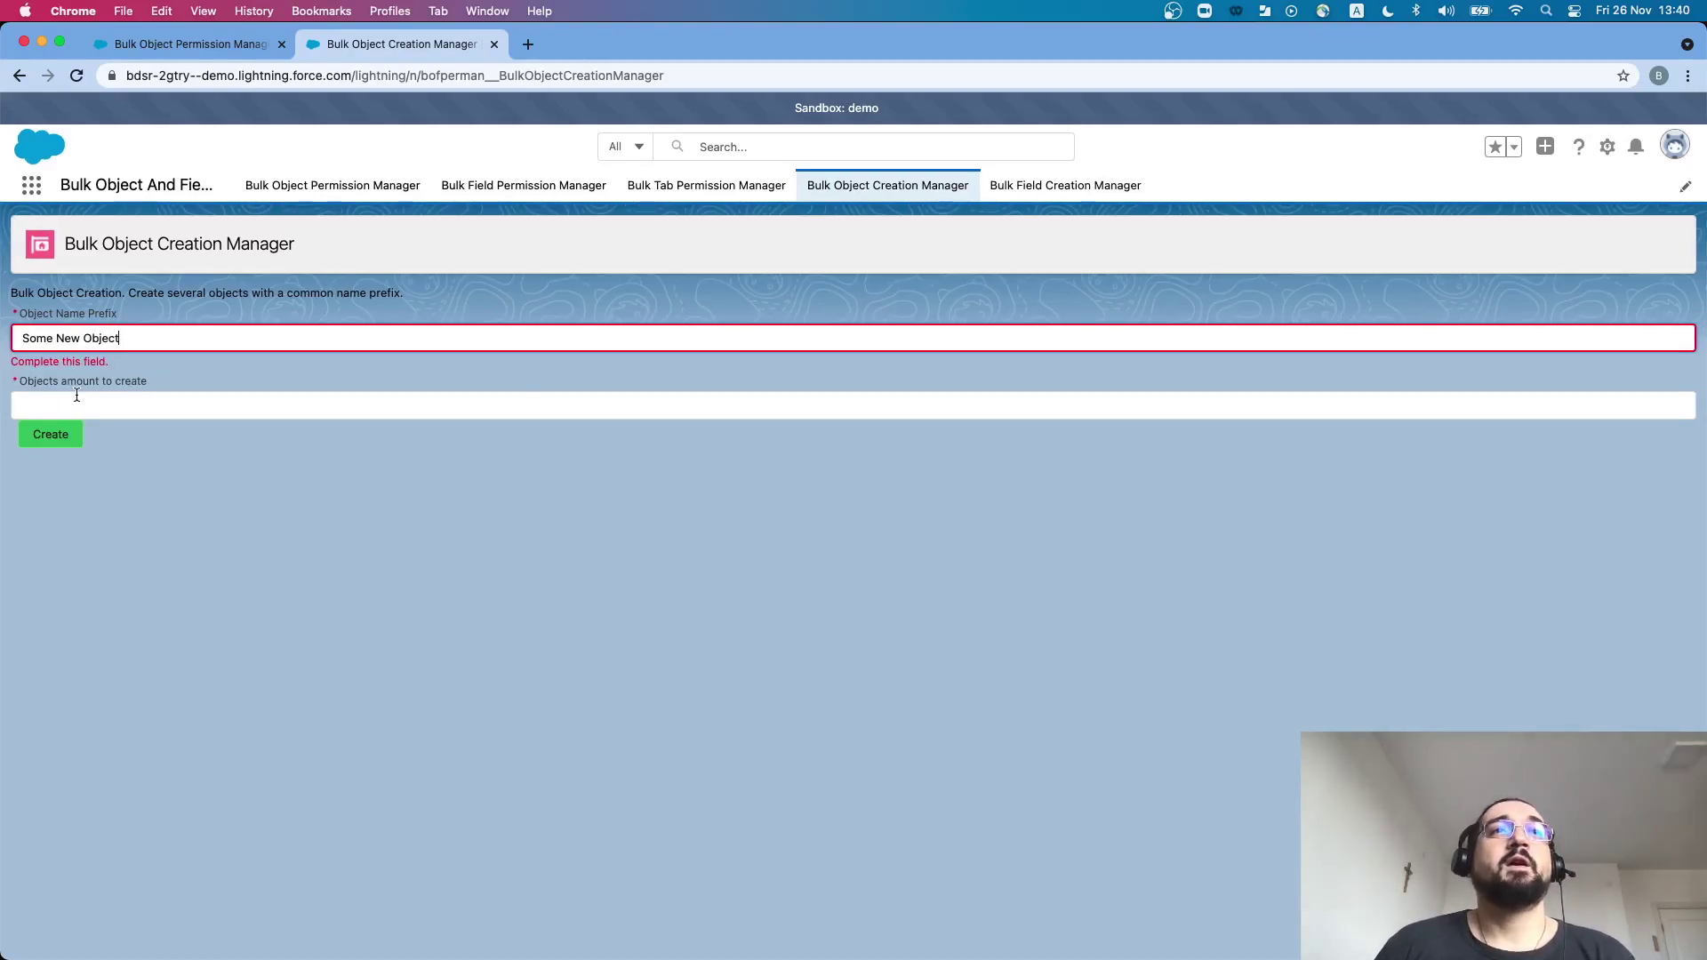
{"action": "left_click", "coordinate": [77, 395]}
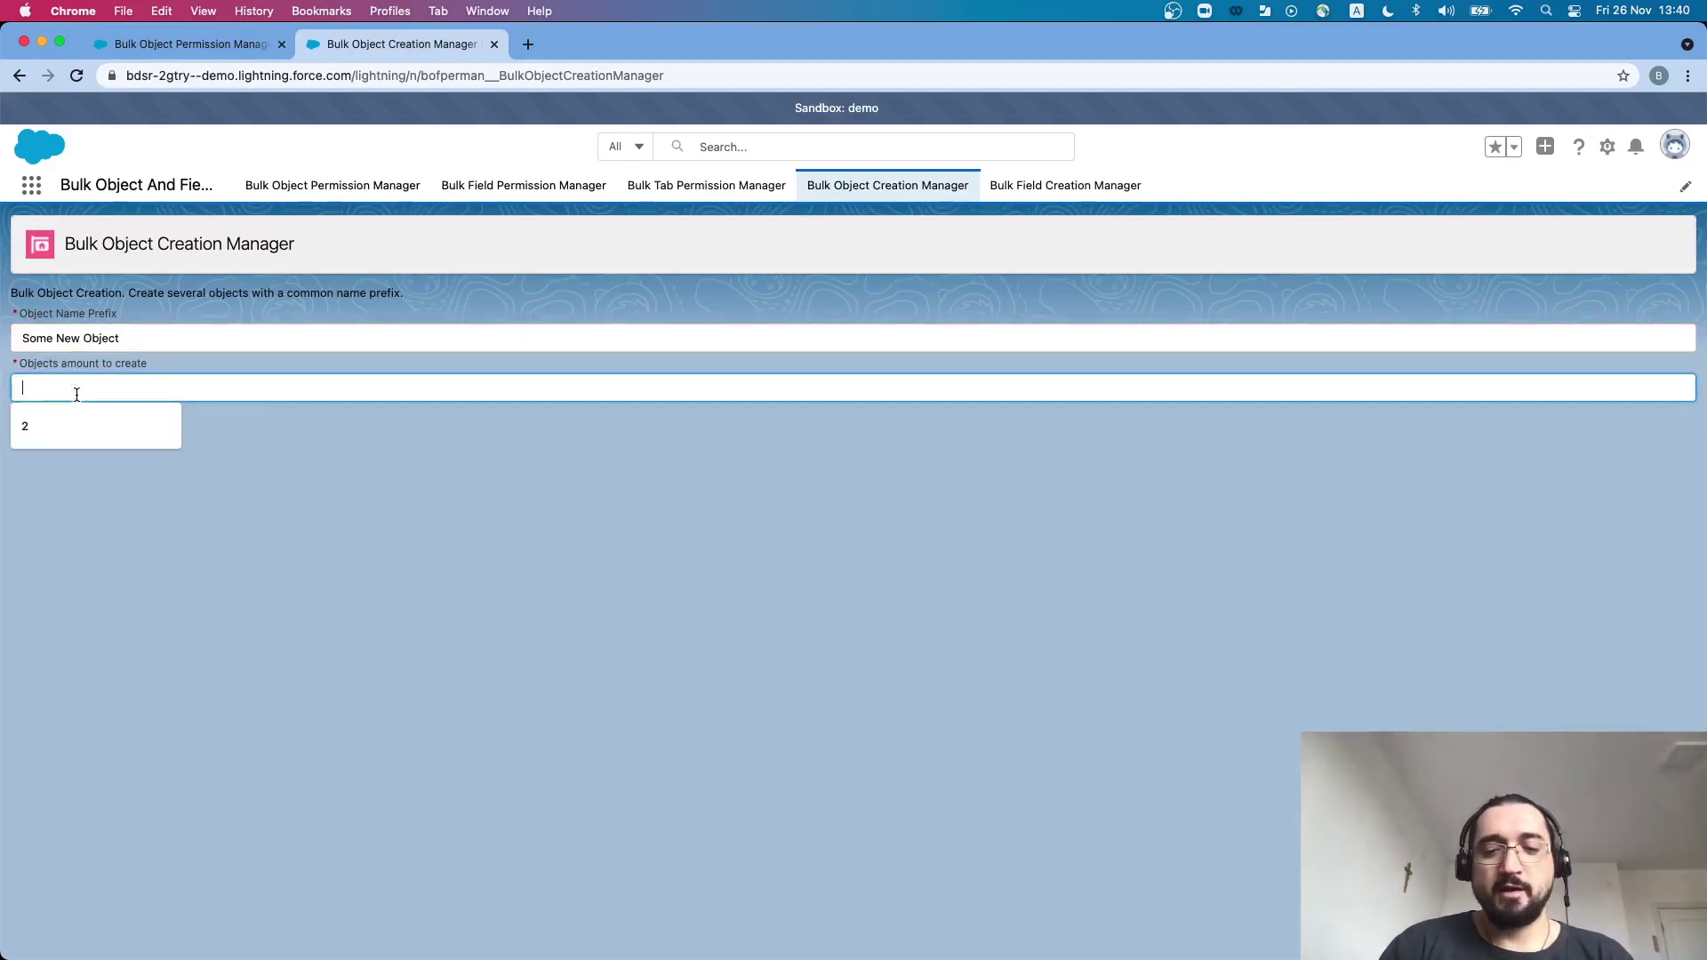
{"action": "type", "text": "15"}
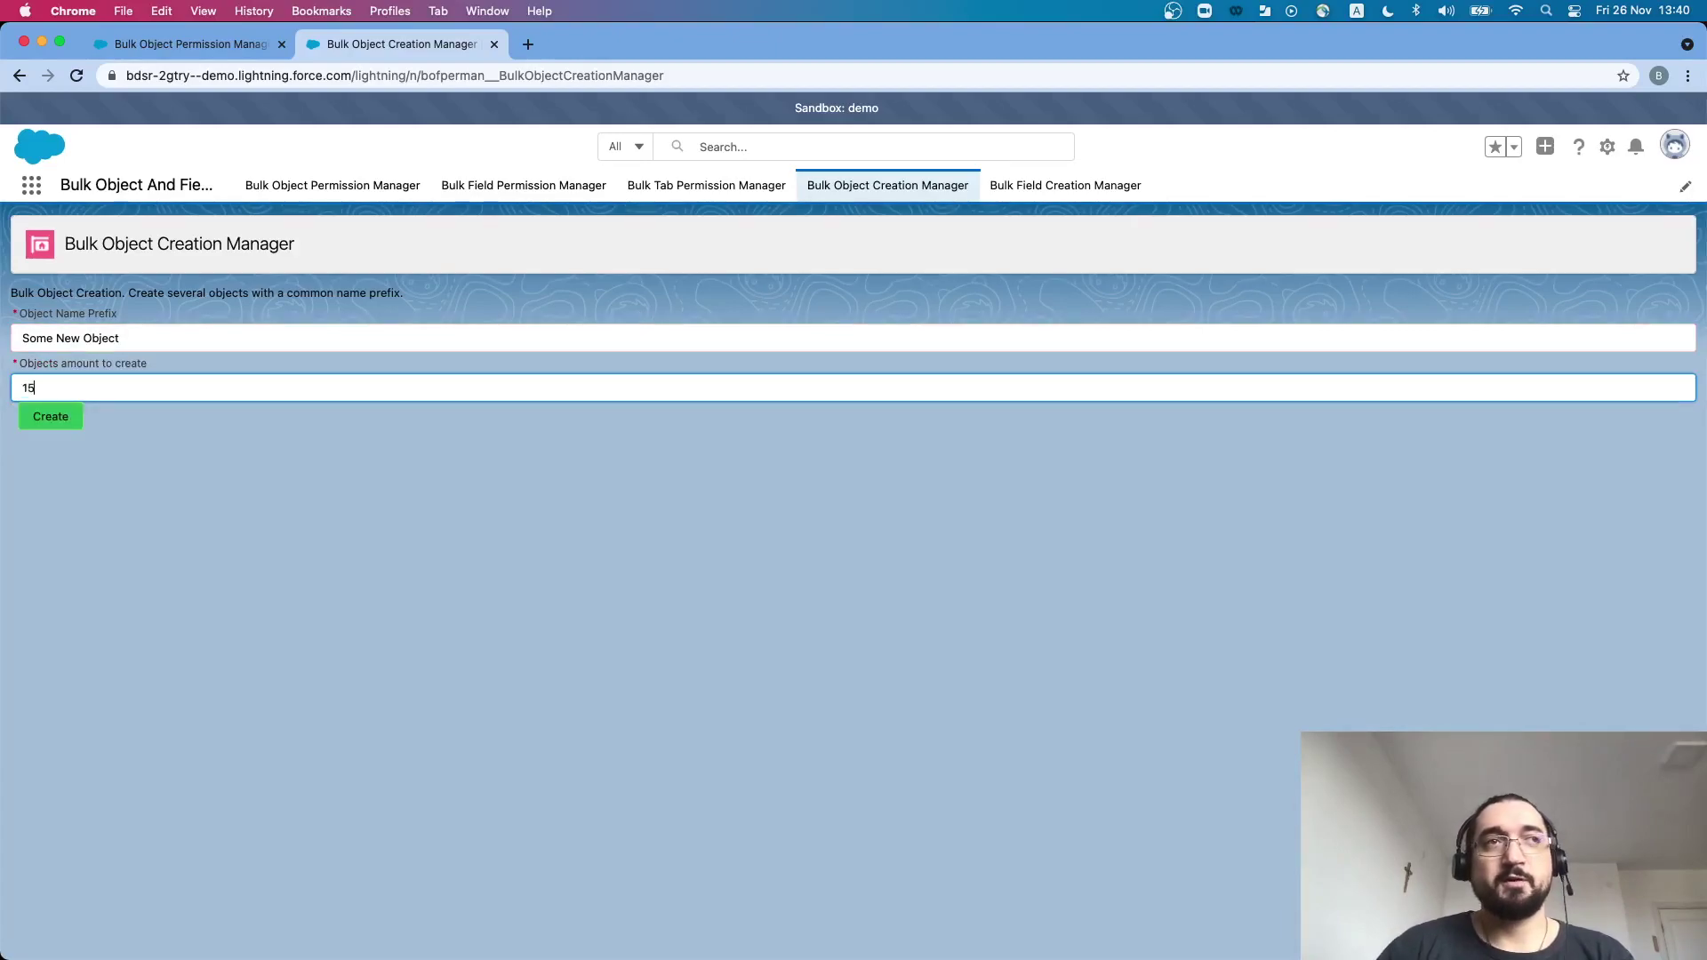
{"action": "left_click", "coordinate": [62, 423]}
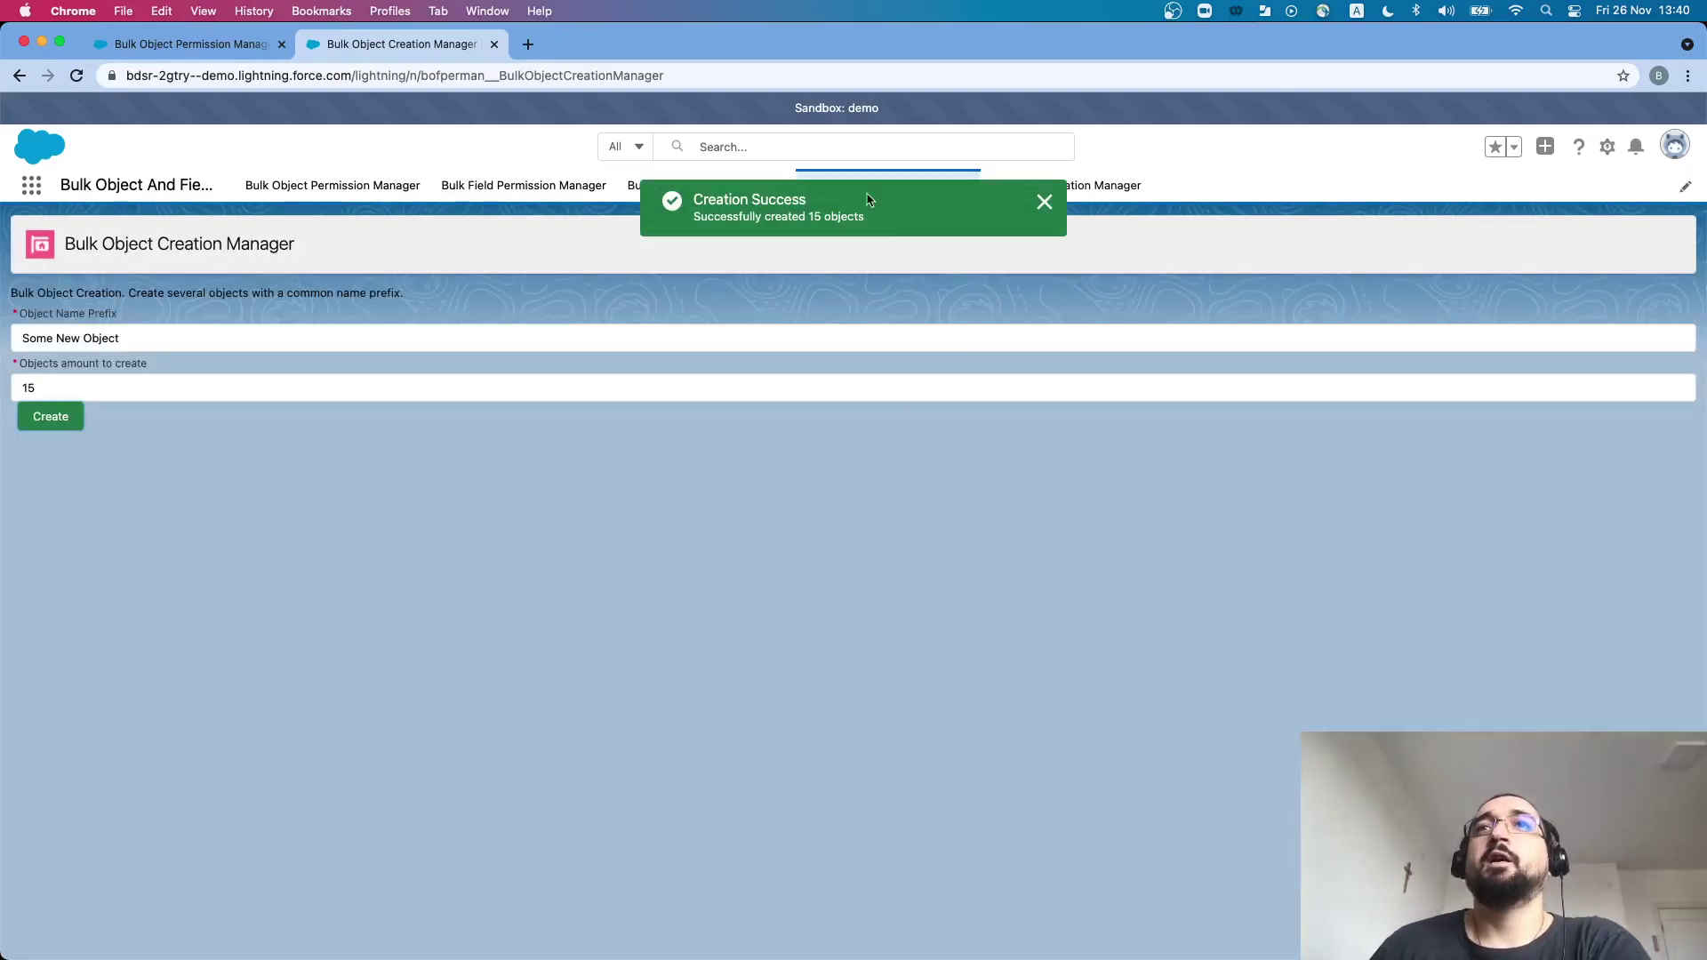
{"action": "left_click_drag", "start_coordinate": [880, 223], "coordinate": [654, 221]}
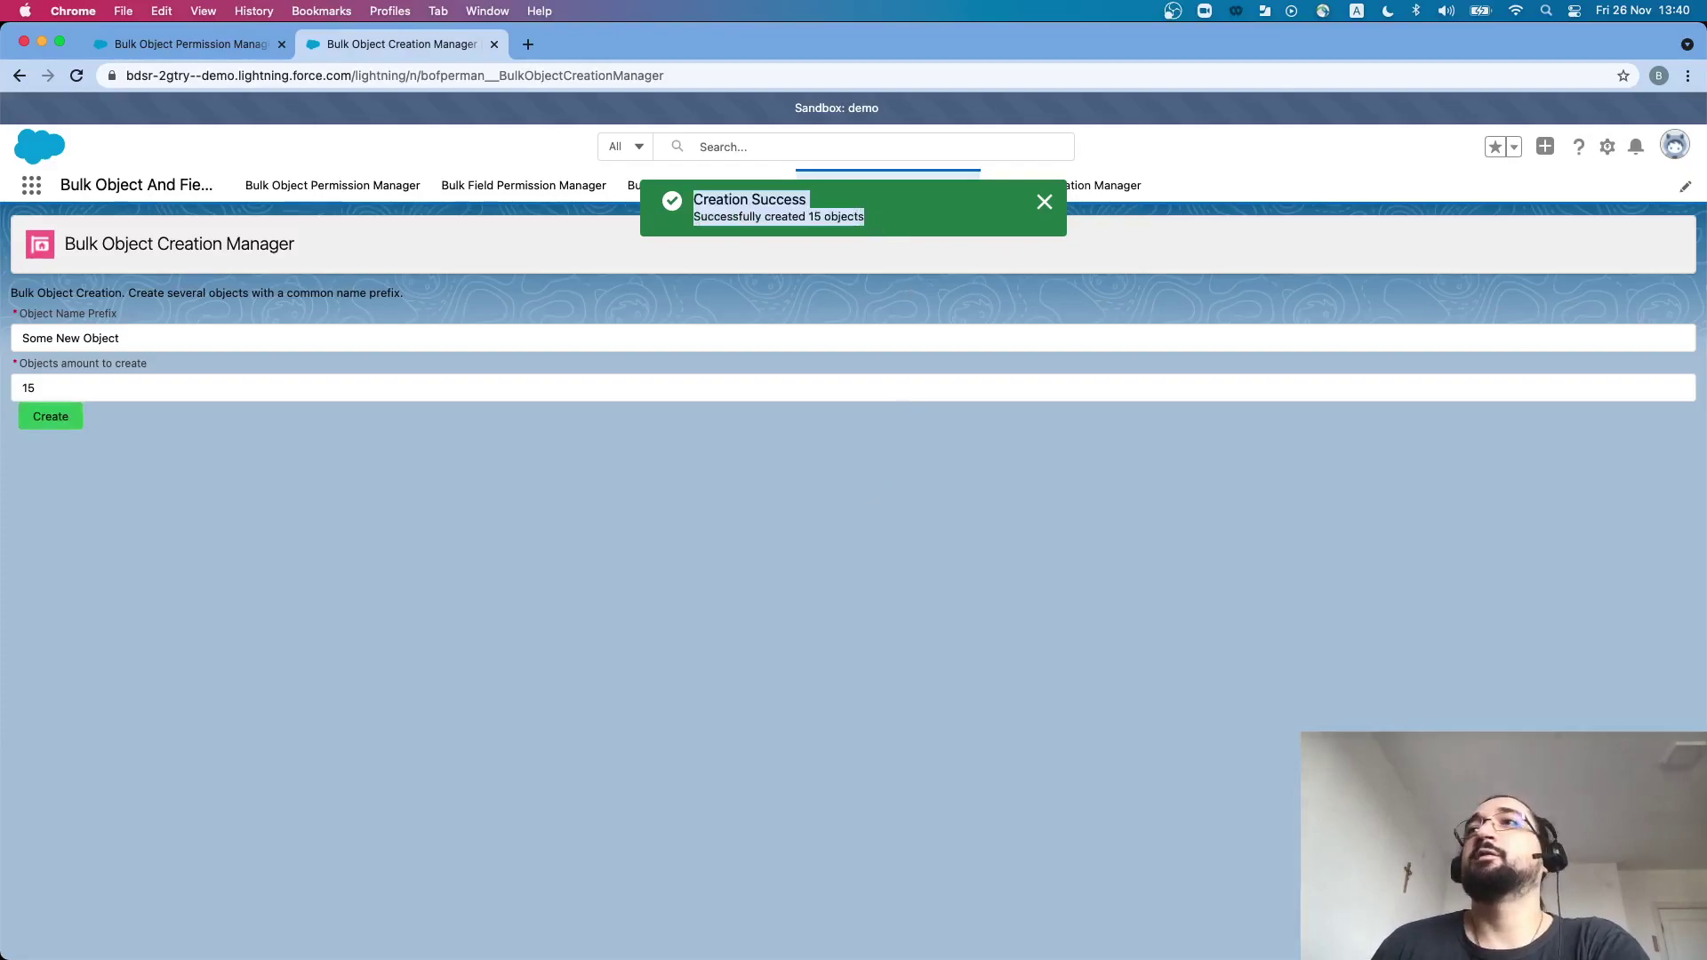
- Open Salesforce Setup for the current app in a new browser tab and switch to it
{"action": "left_click", "coordinate": [1608, 148]}
{"action": "right_click", "coordinate": [1488, 213]}
{"action": "left_click", "coordinate": [1488, 214]}
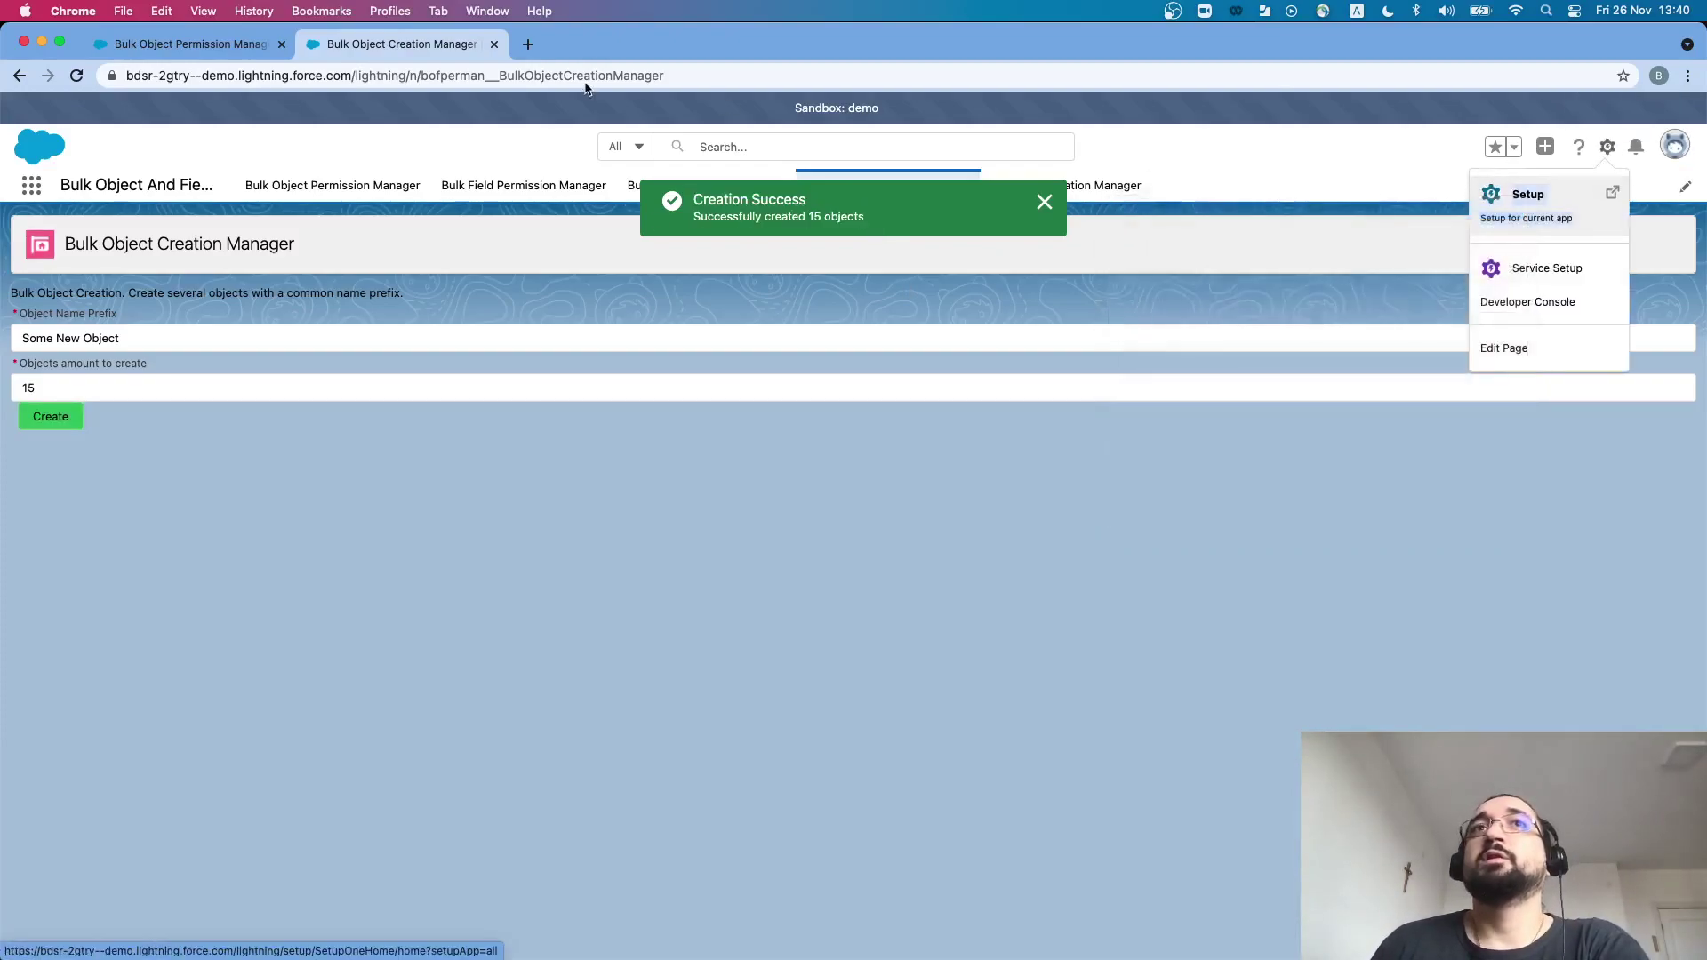
{"action": "left_click", "coordinate": [560, 45]}
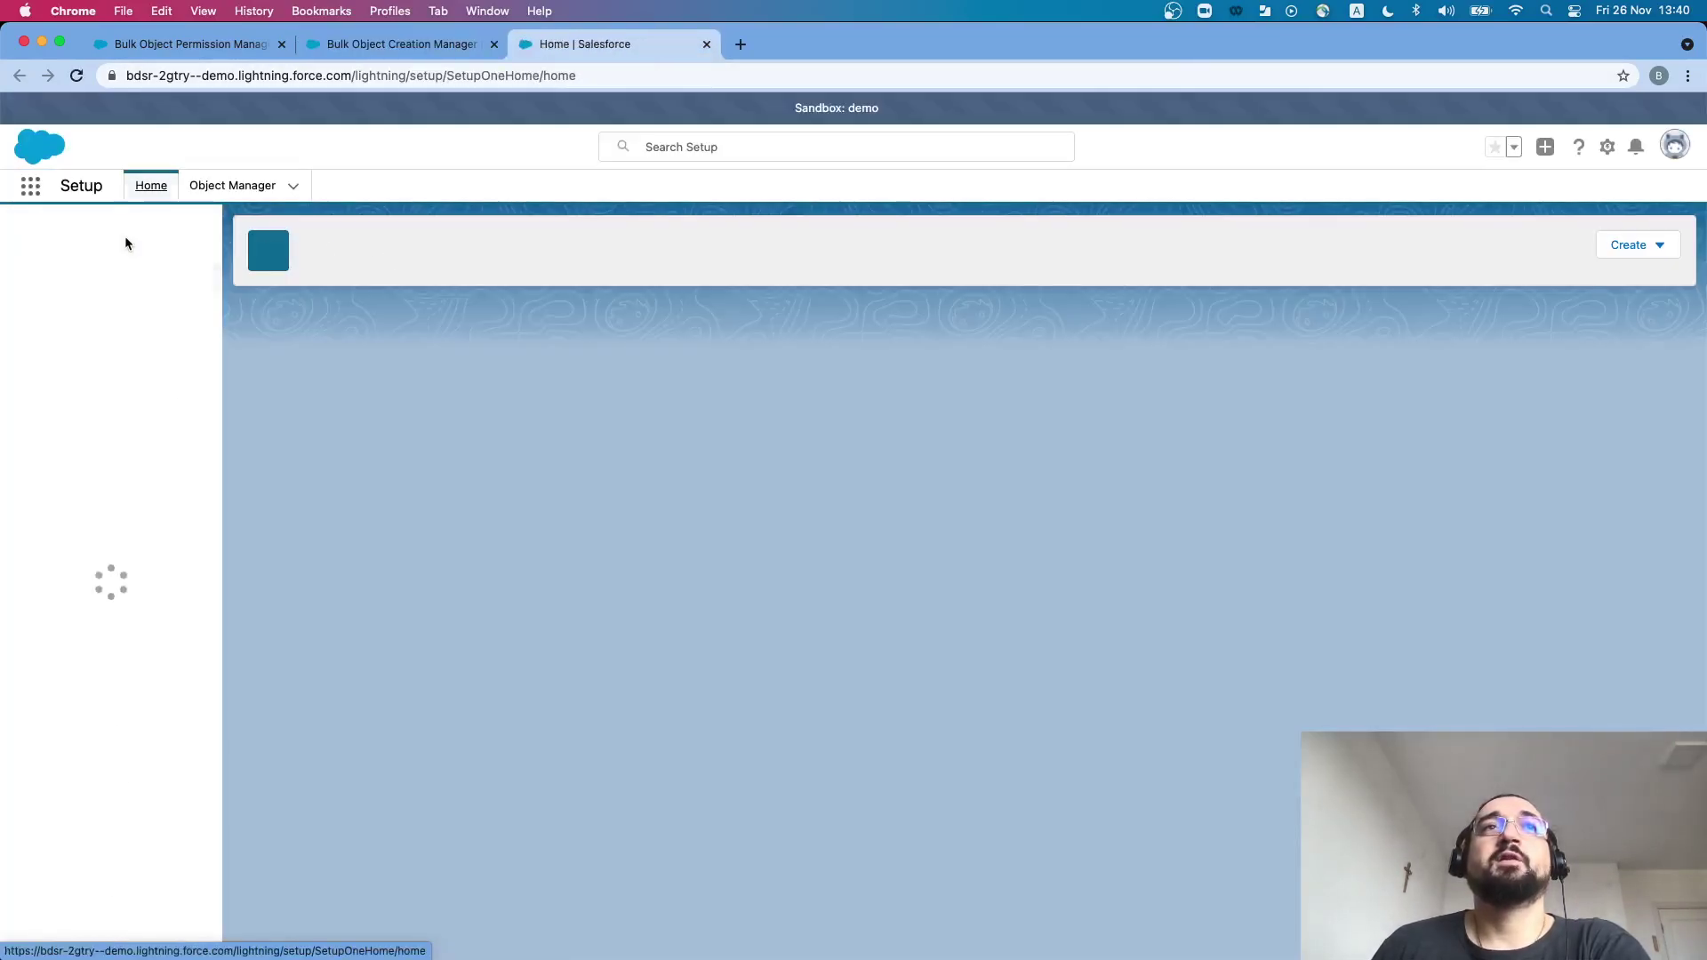
{"action": "scroll", "coordinate": [63, 623], "scroll_direction": "down", "scroll_amount": 1}
{"action": "scroll", "coordinate": [72, 498], "scroll_direction": "up", "scroll_amount": 1}
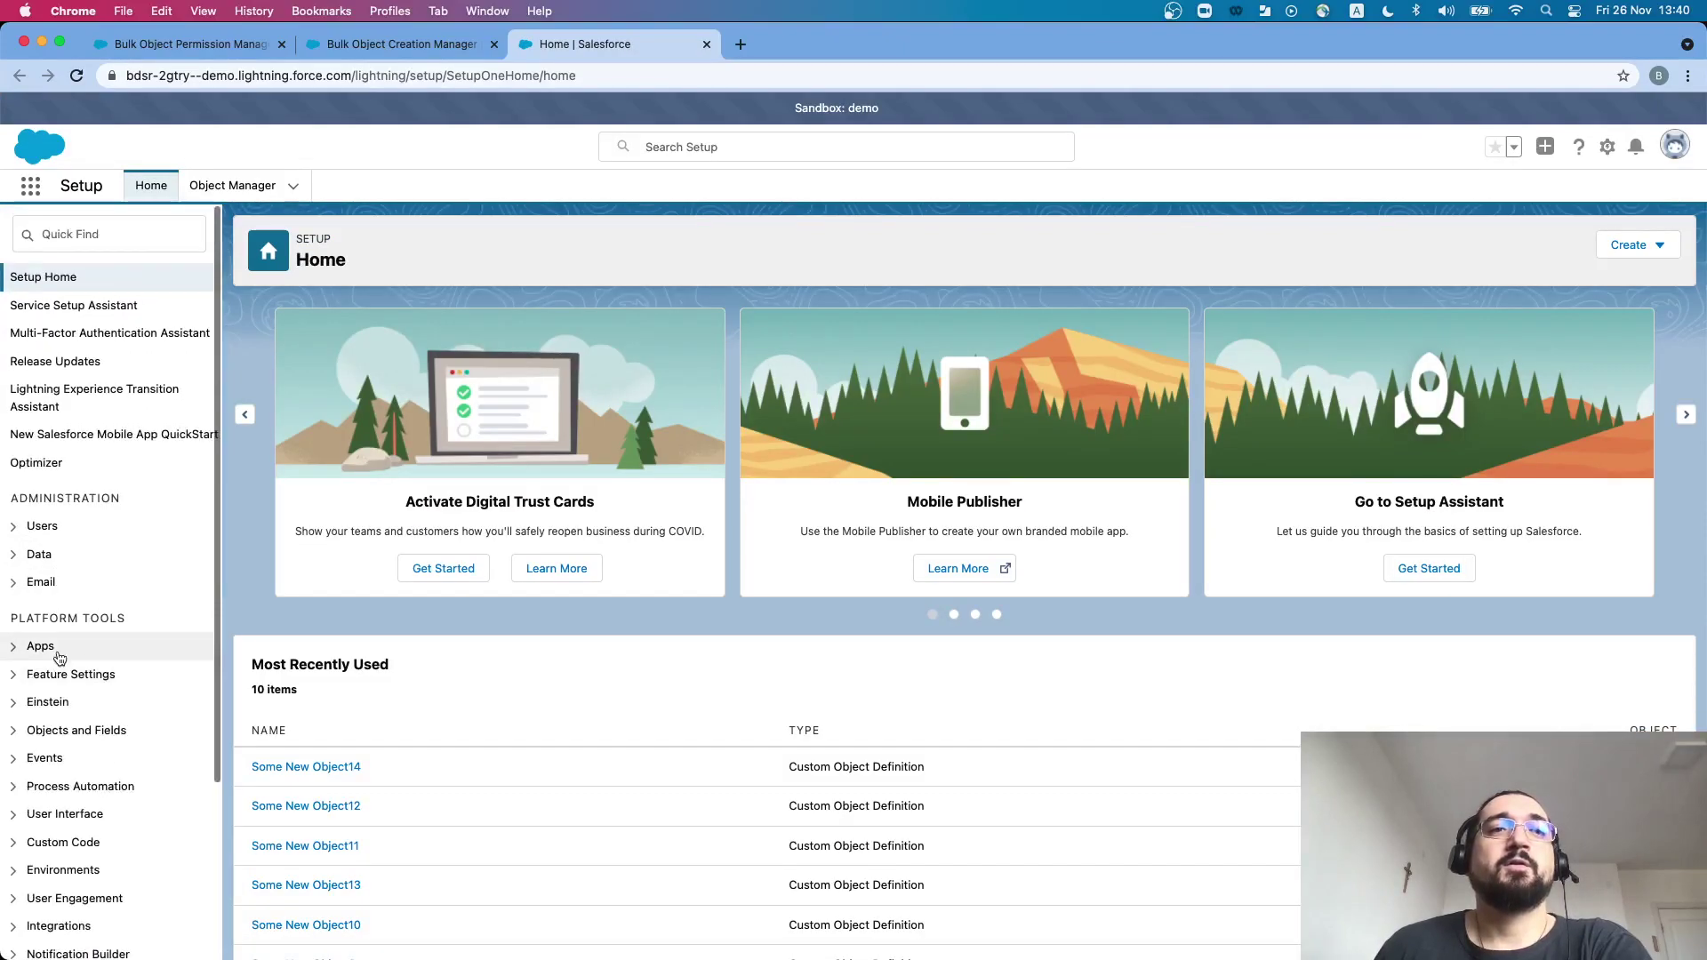
- Search Setup for "object" and open the Object Manager
{"action": "left_click", "coordinate": [80, 233]}
{"action": "type", "text": "ob"}
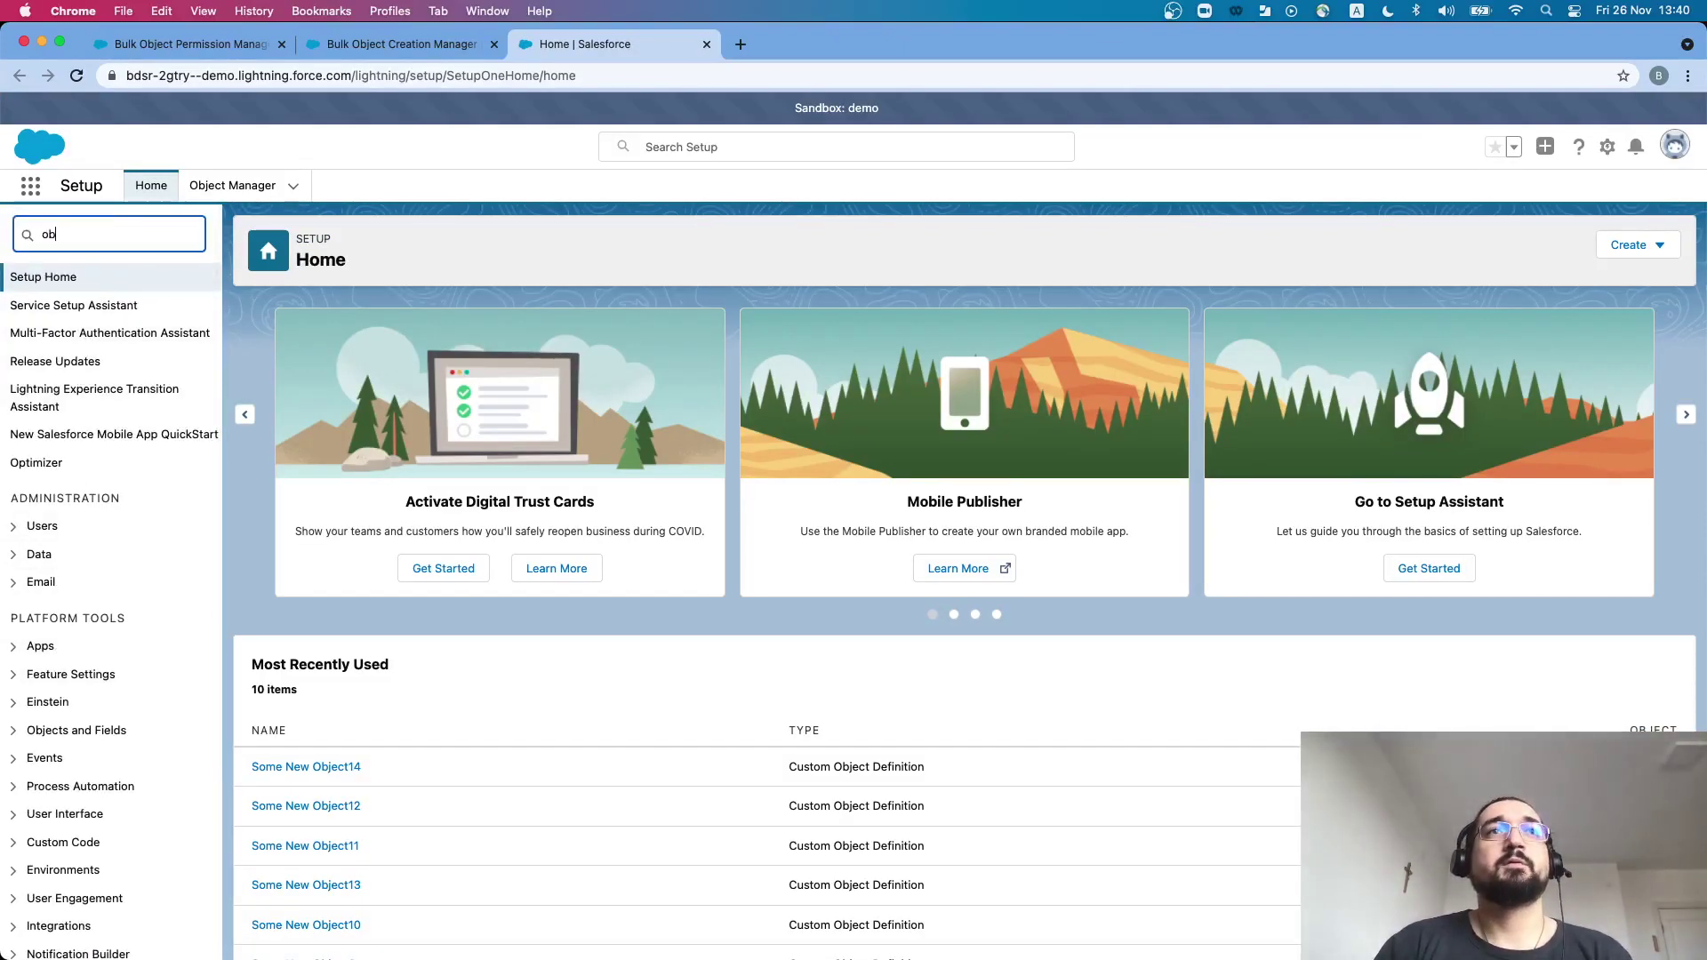
{"action": "type", "text": "ject"}
{"action": "left_click", "coordinate": [77, 543]}
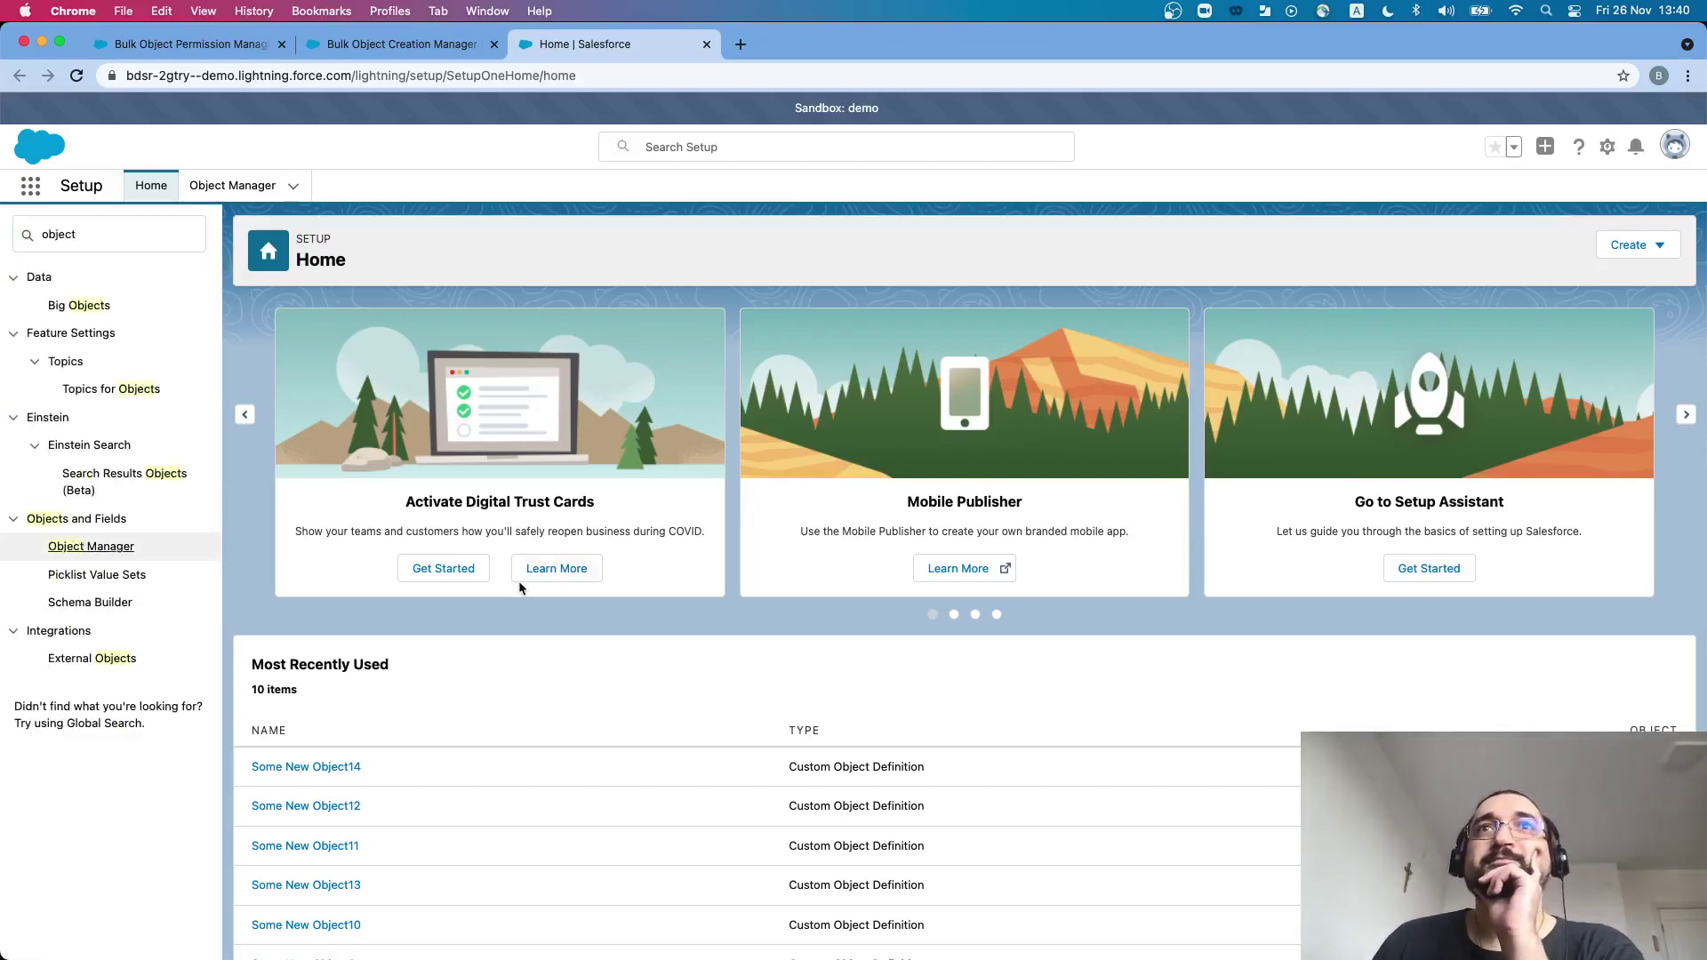
{"action": "left_click", "coordinate": [93, 545]}
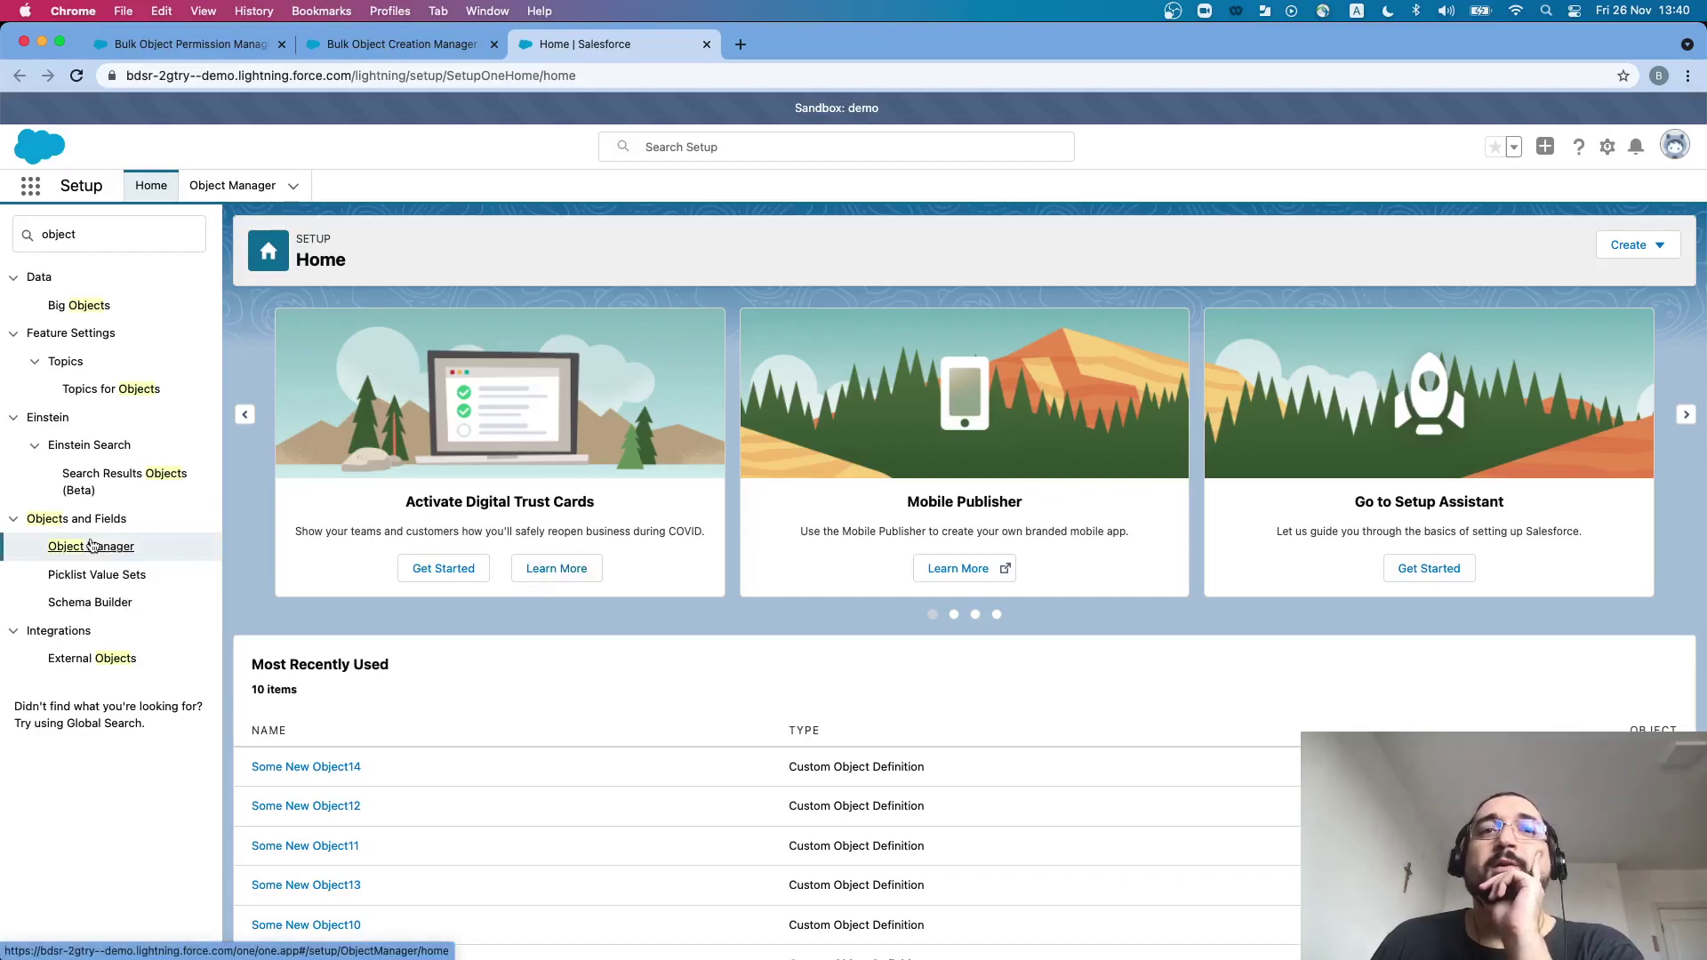
- Examine the Object Manager list for the newly created Some New Object custom objects
{"action": "scroll", "coordinate": [533, 620], "scroll_direction": "down", "scroll_amount": 5}
{"action": "scroll", "coordinate": [533, 619], "scroll_direction": "down", "scroll_amount": 8}
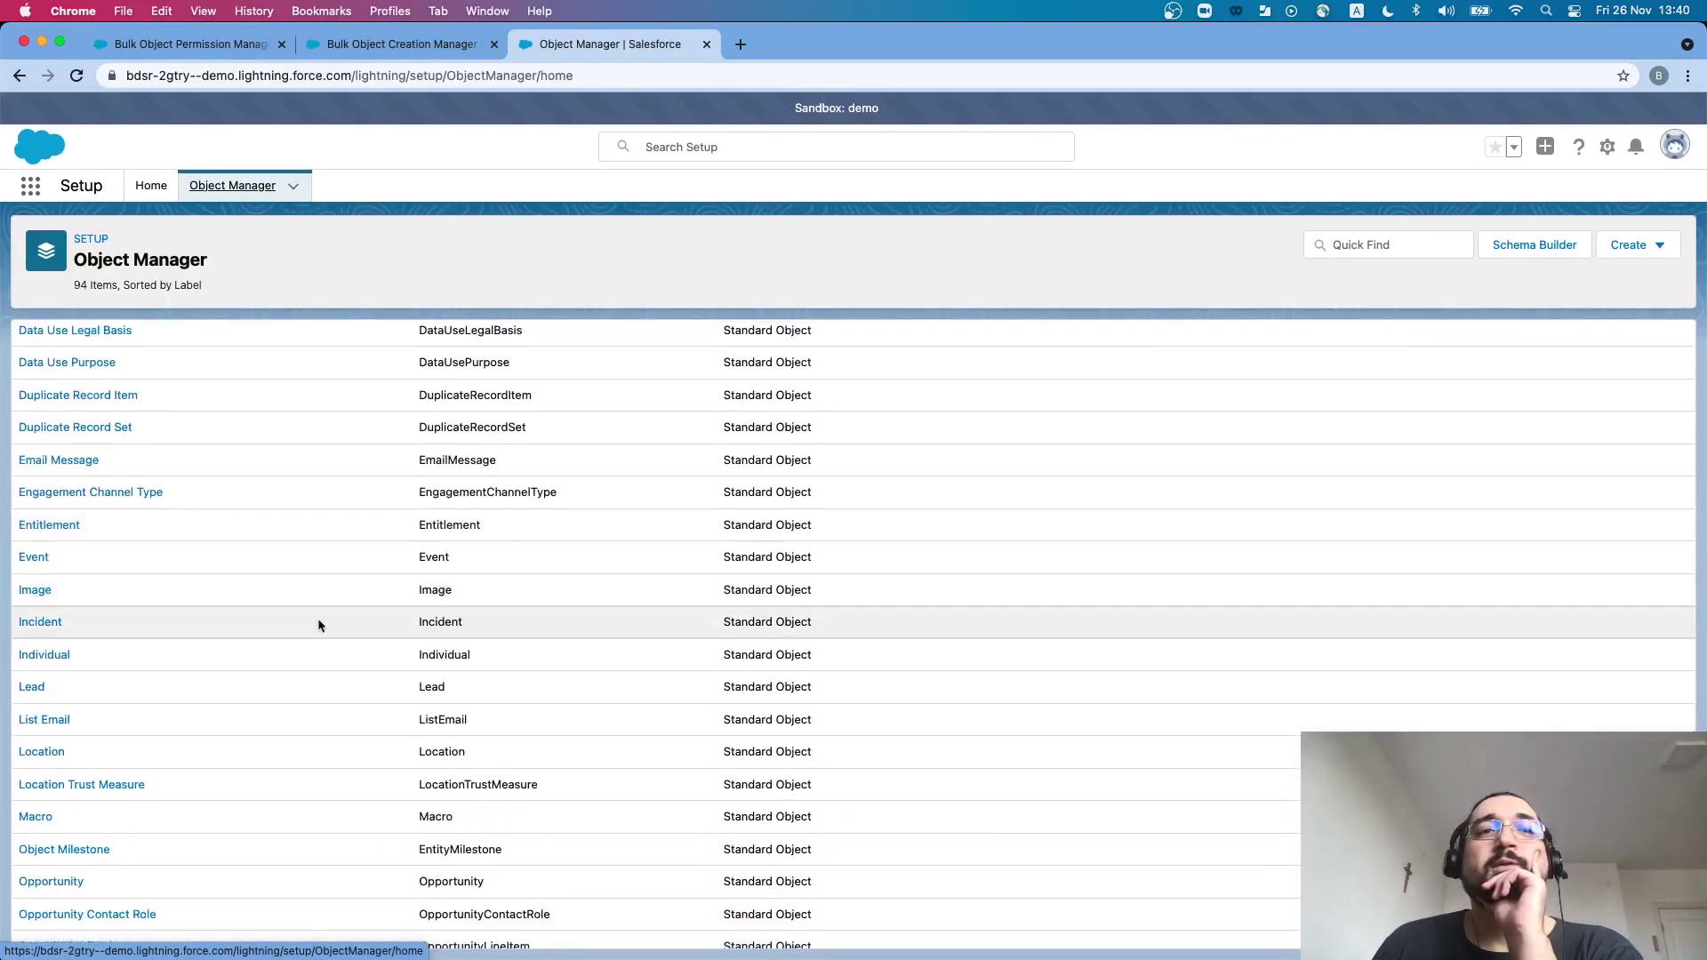
{"action": "scroll", "coordinate": [552, 662], "scroll_direction": "down", "scroll_amount": 10}
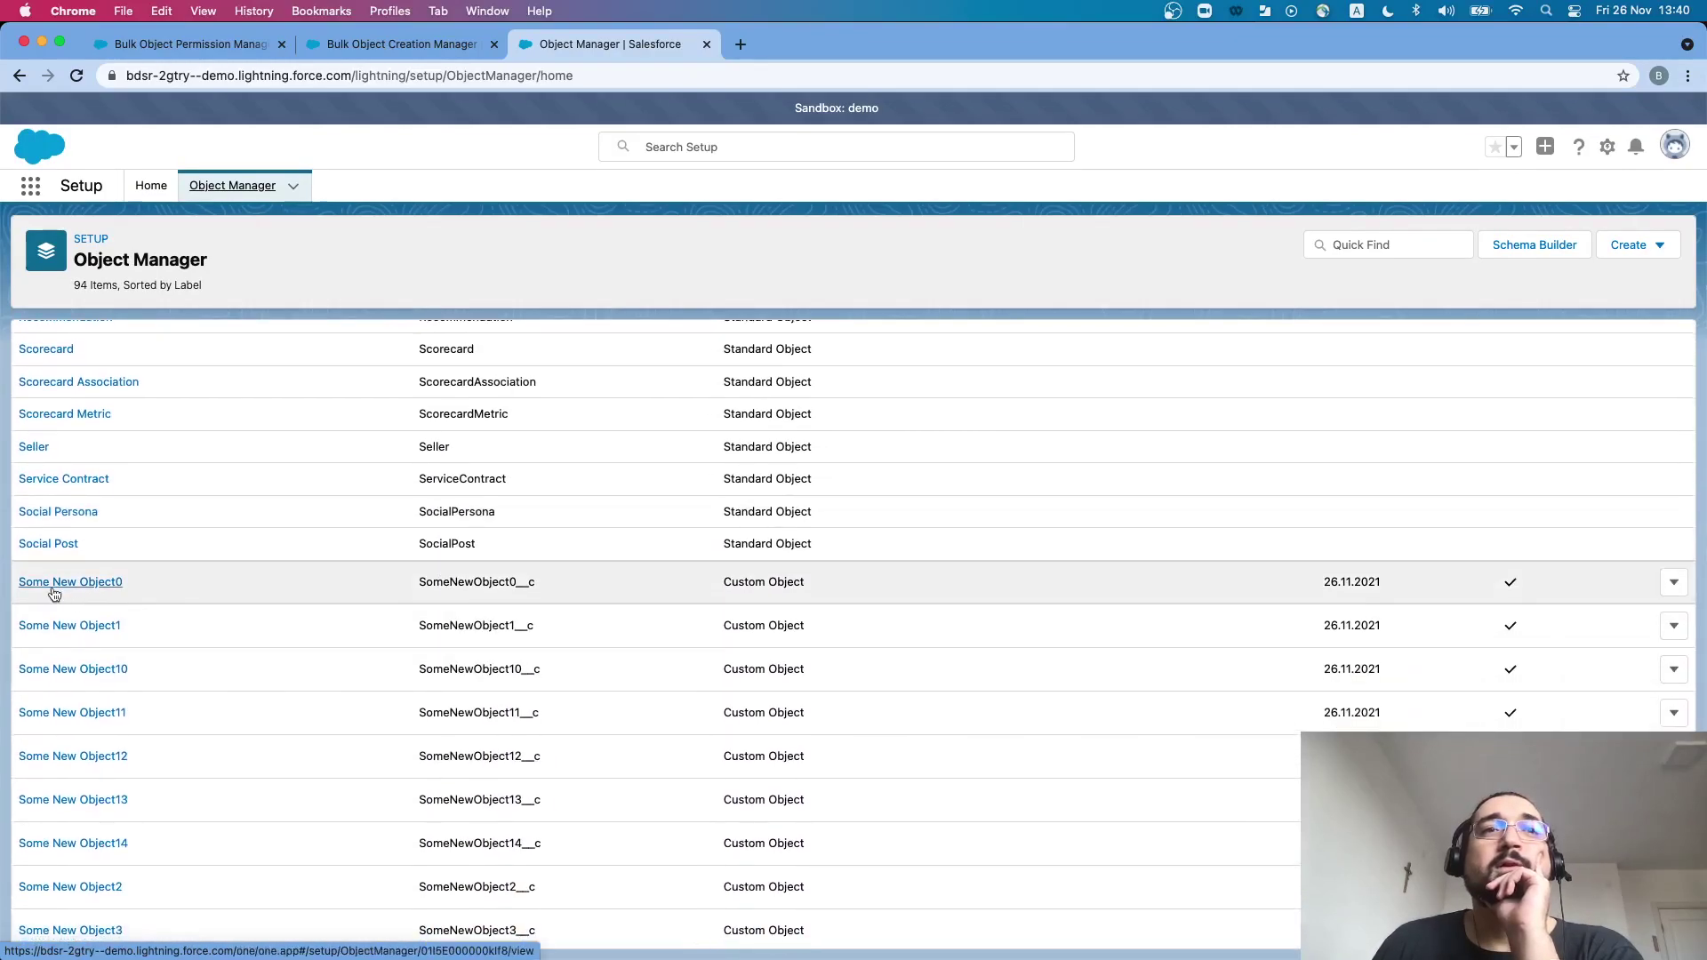
{"action": "scroll", "coordinate": [543, 594], "scroll_direction": "down", "scroll_amount": 5}
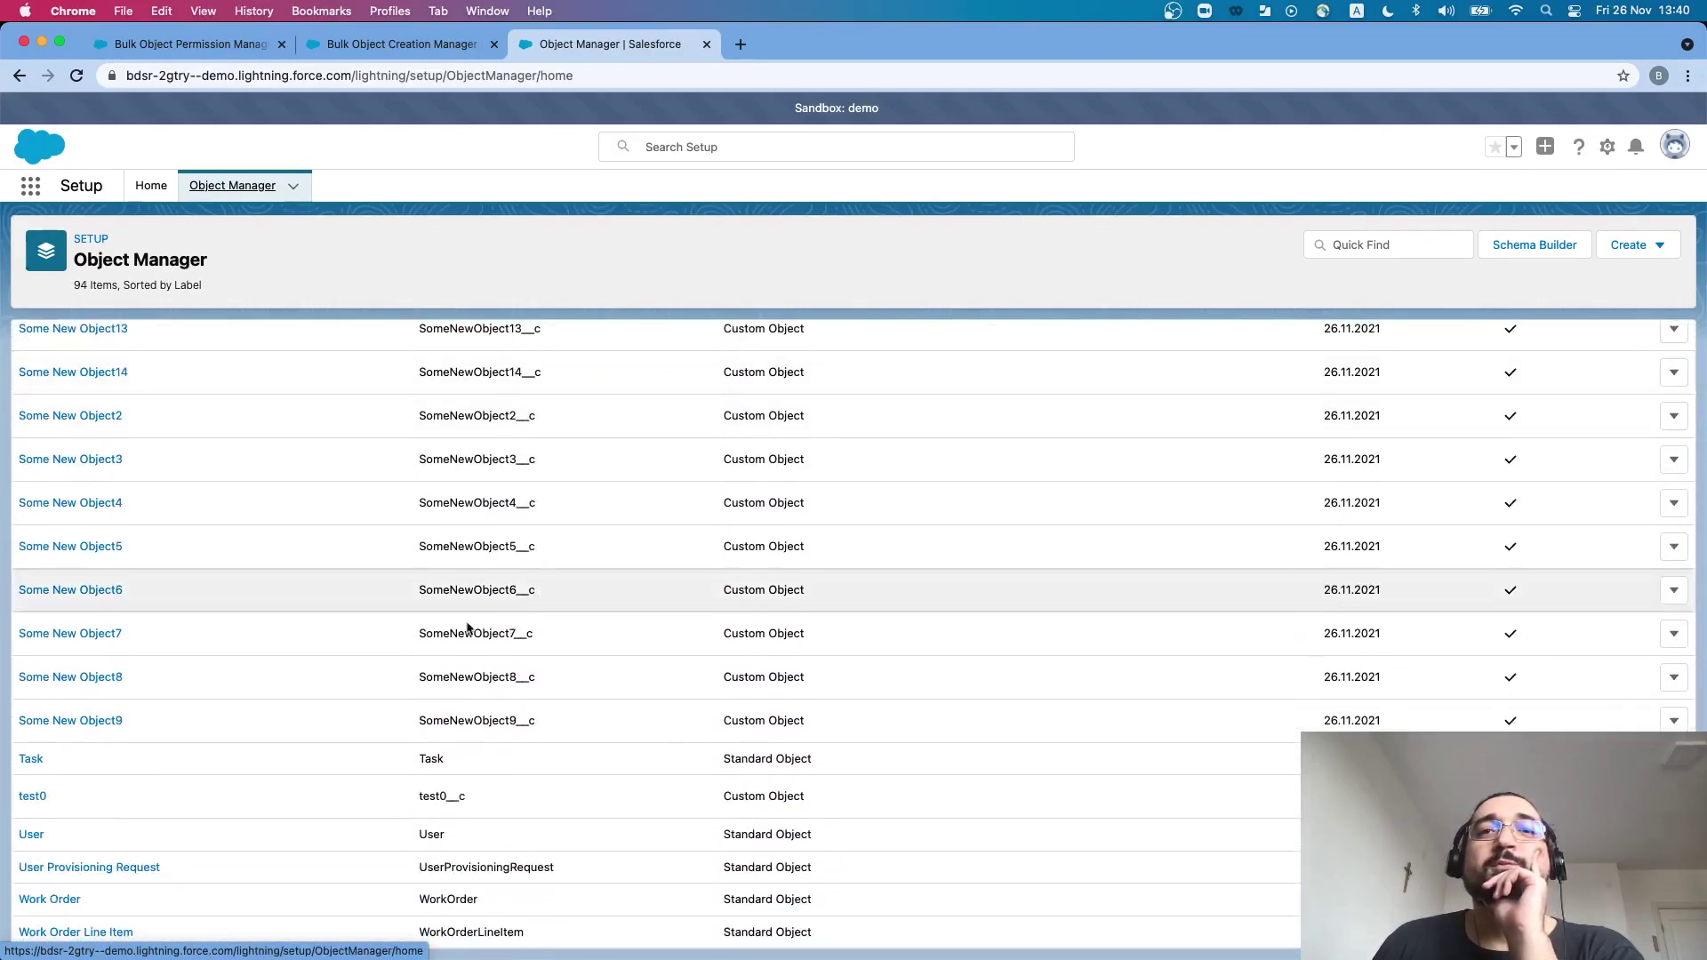
{"action": "scroll", "coordinate": [521, 676], "scroll_direction": "up", "scroll_amount": 5}
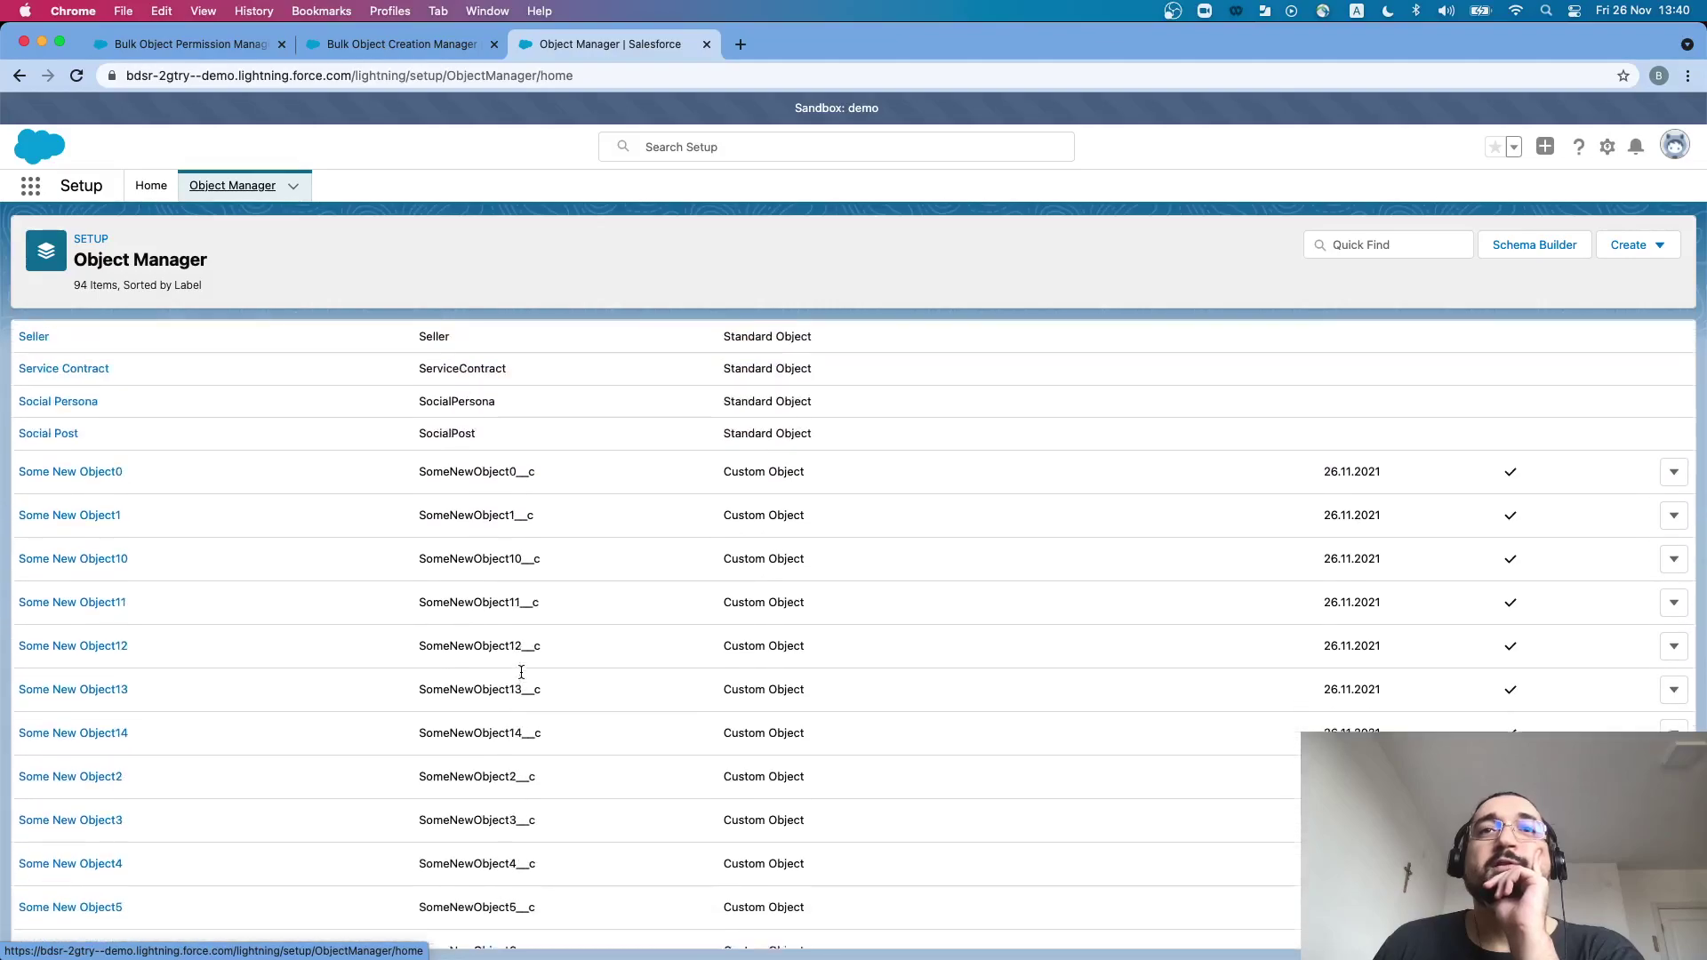
{"action": "scroll", "coordinate": [521, 673], "scroll_direction": "up", "scroll_amount": 1}
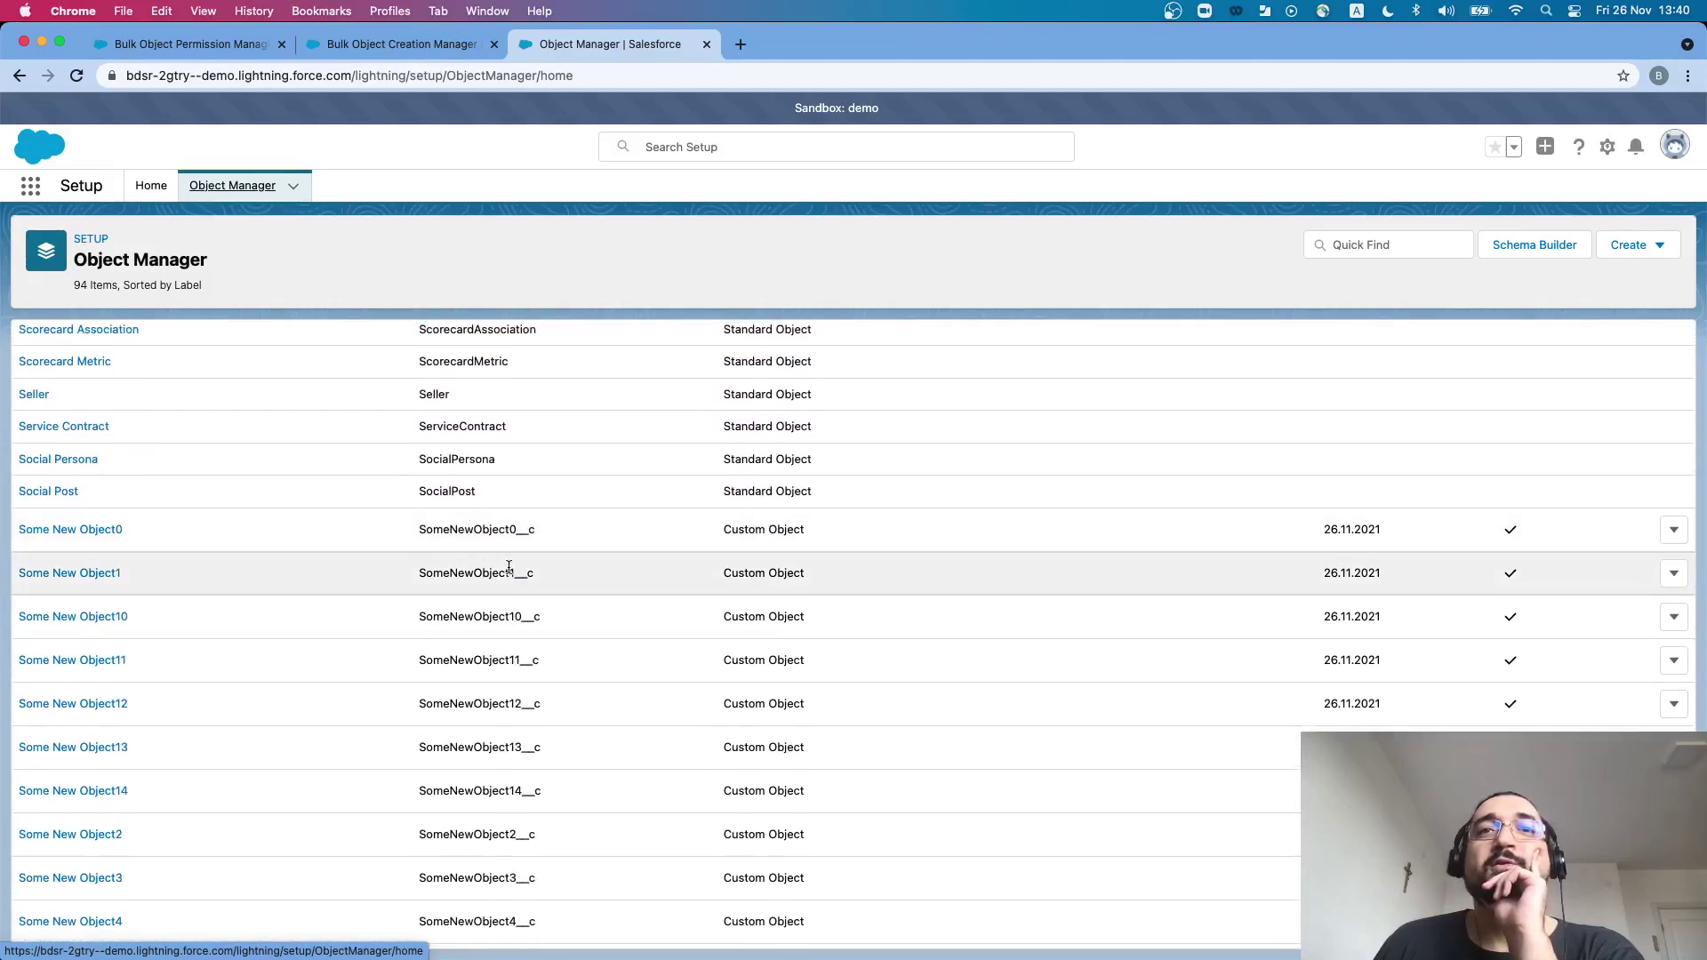
{"action": "scroll", "coordinate": [528, 674], "scroll_direction": "down", "scroll_amount": 1}
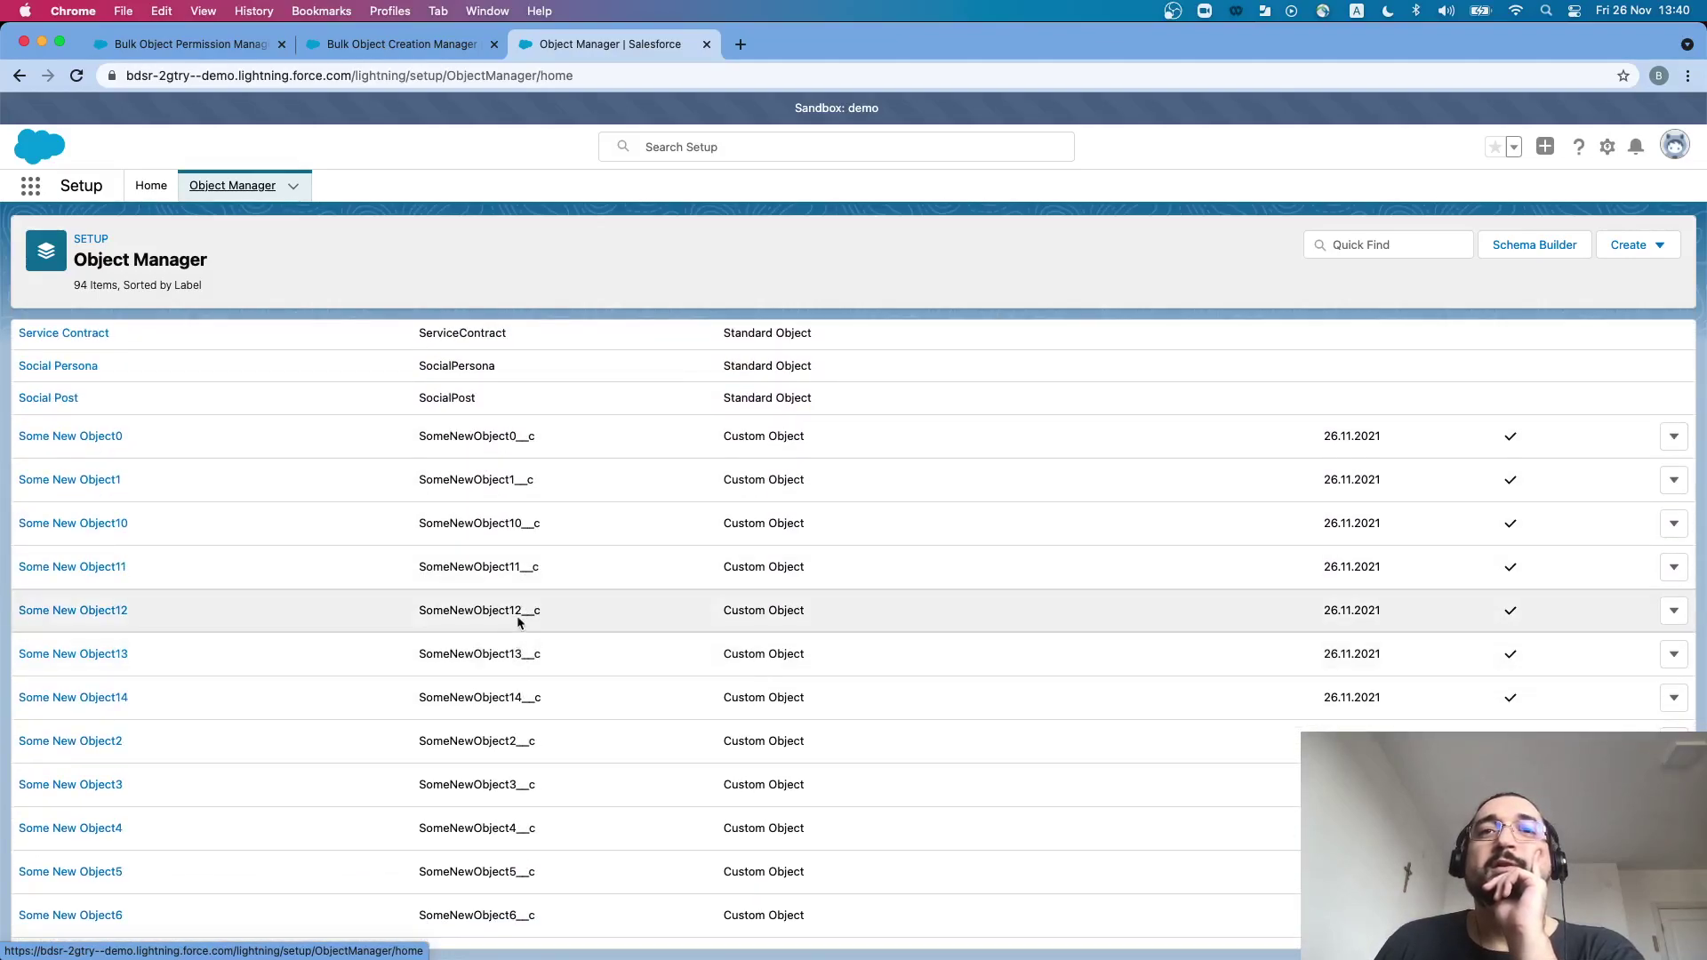
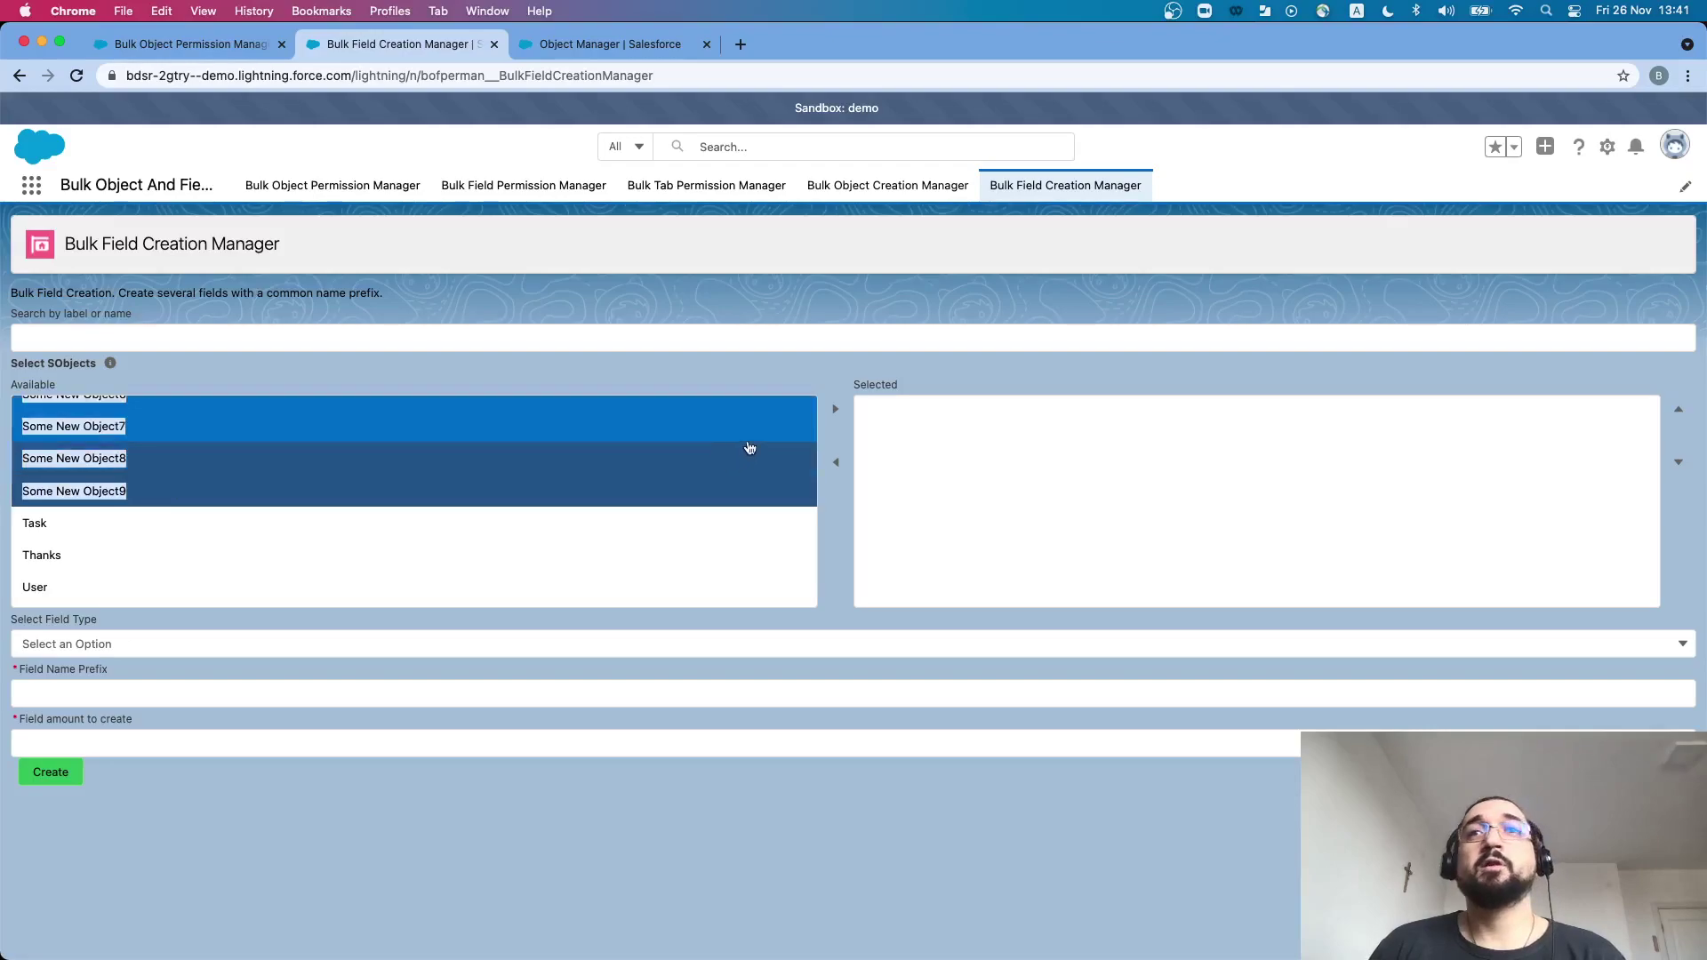
- Add the highlighted Some New Object entries to the selected objects, and set the field type to Text with length 255
{"action": "left_click", "coordinate": [836, 409]}
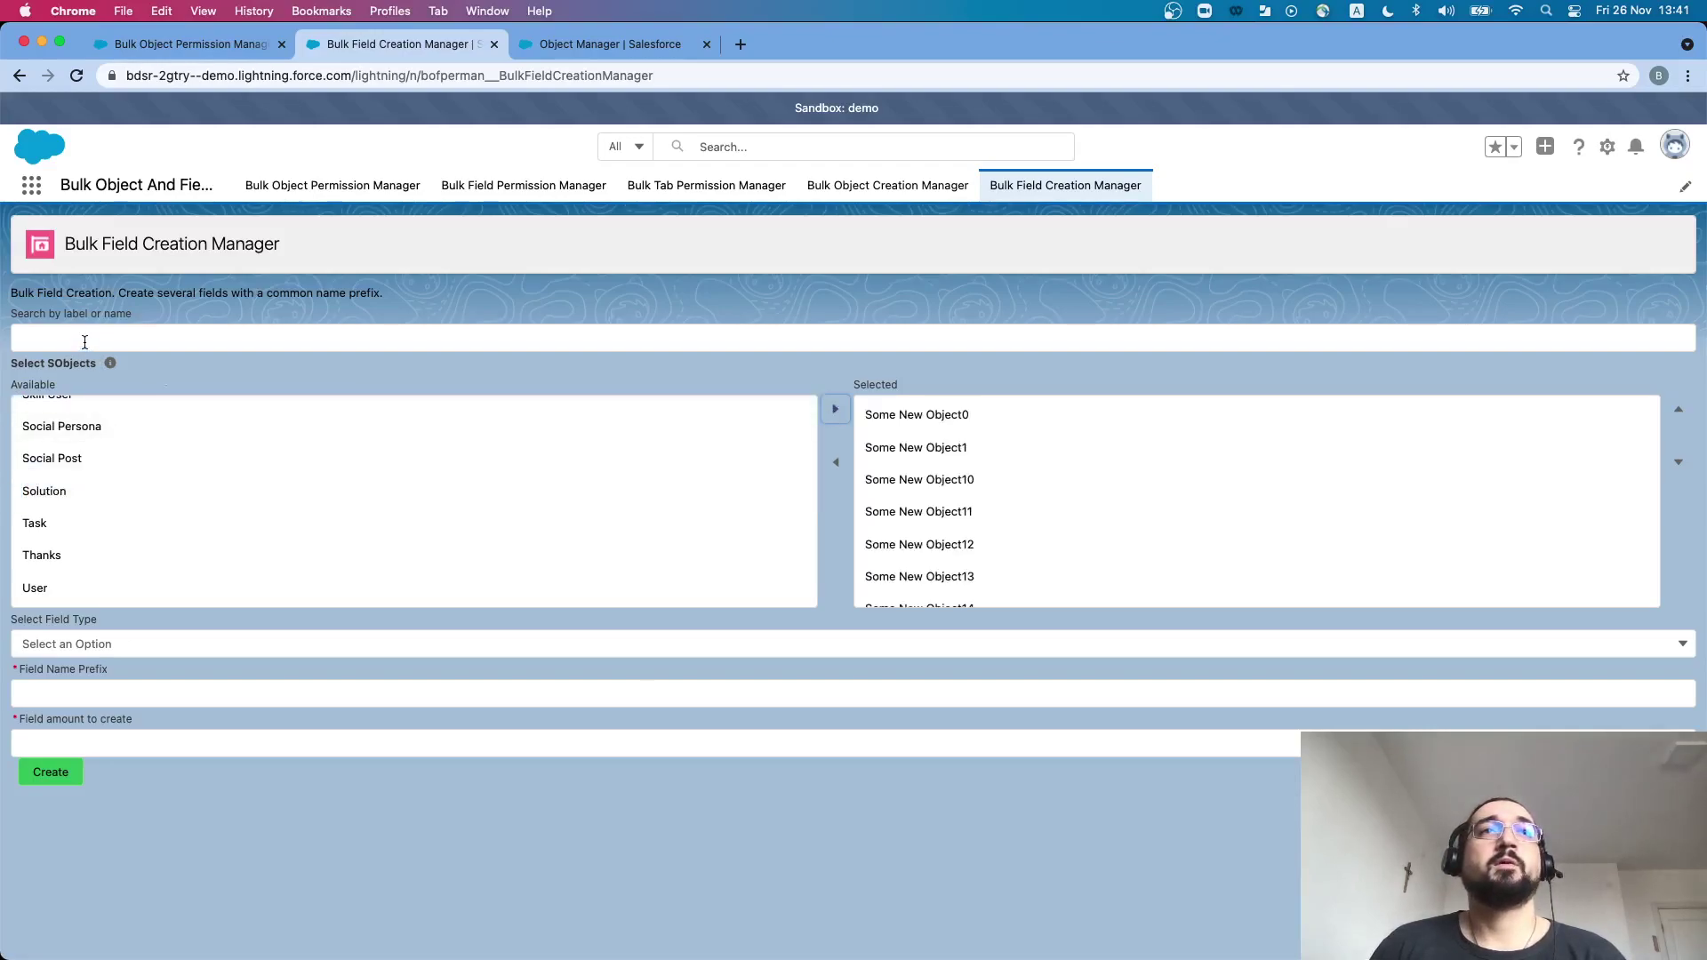
{"action": "left_click", "coordinate": [132, 646]}
{"action": "left_click", "coordinate": [94, 678]}
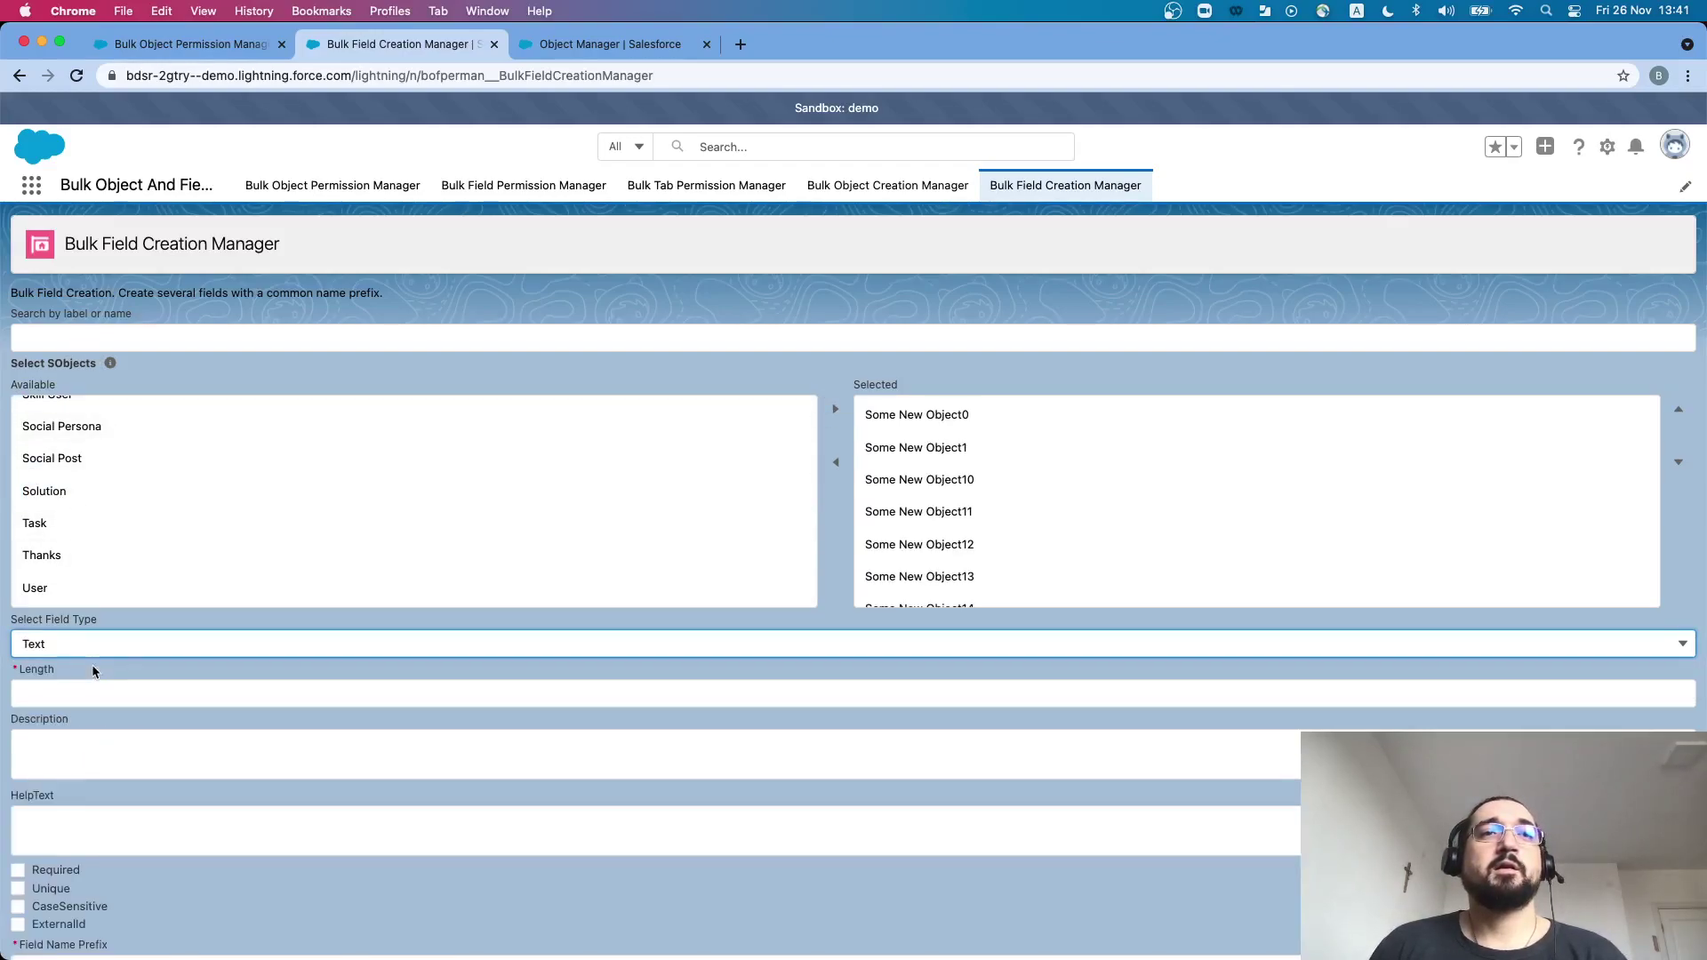
{"action": "left_click", "coordinate": [66, 694]}
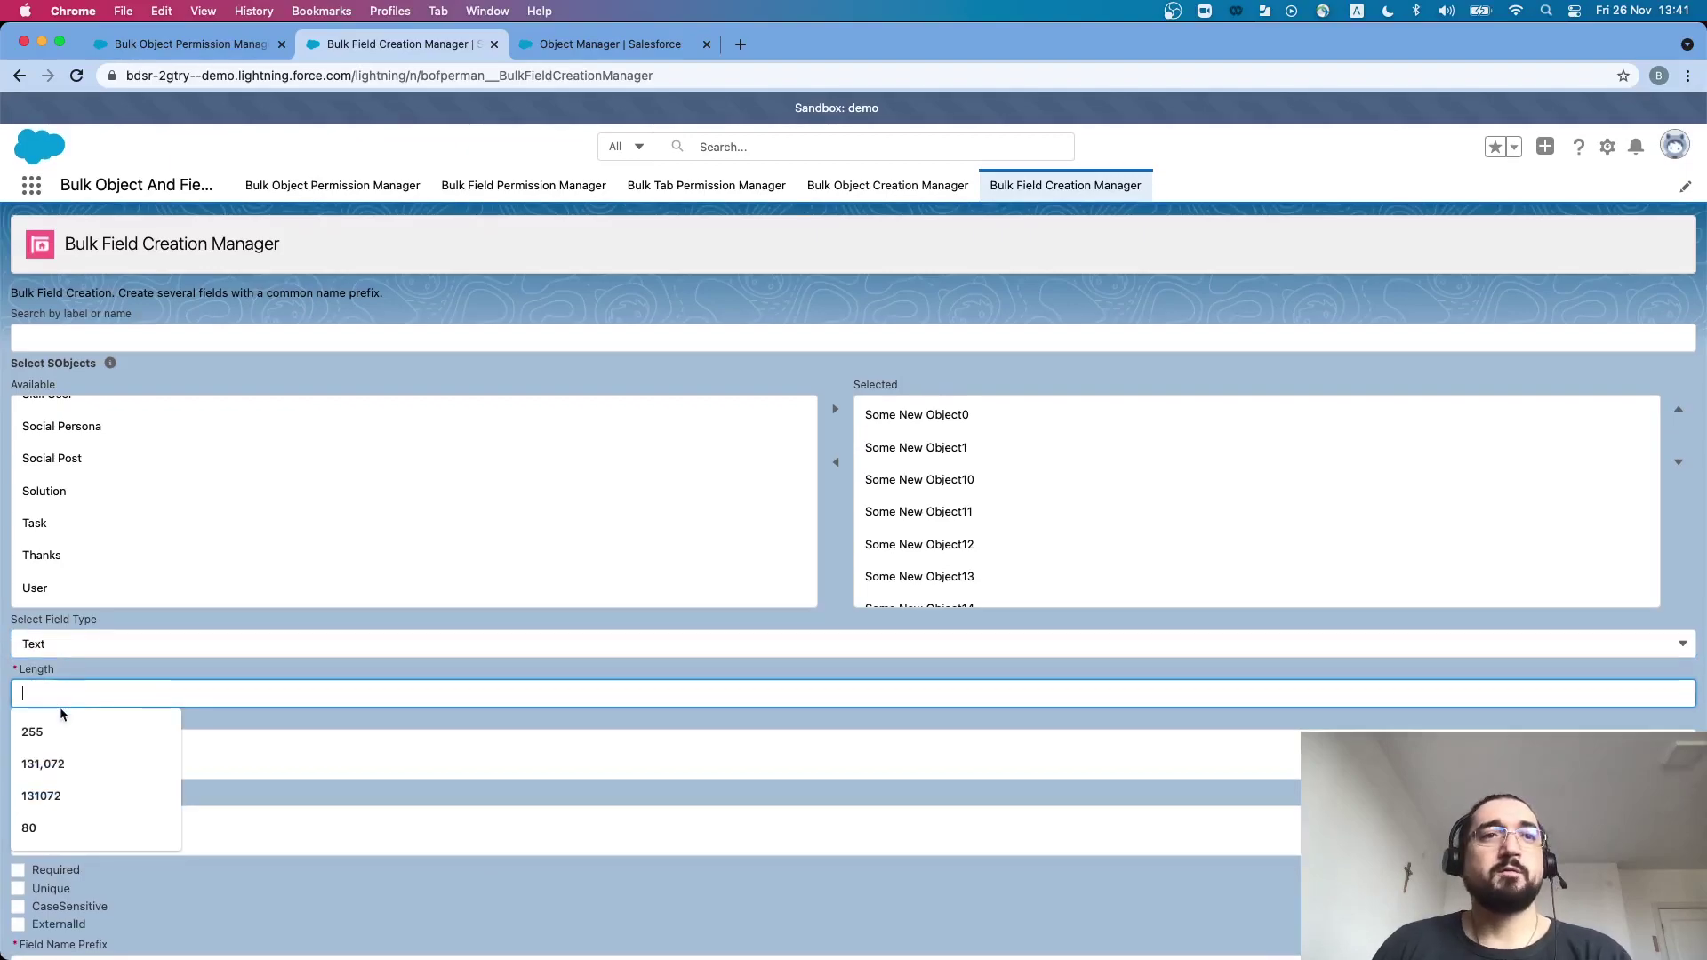
{"action": "left_click", "coordinate": [44, 732]}
{"action": "scroll", "coordinate": [114, 659], "scroll_direction": "down", "scroll_amount": 3}
{"action": "left_click", "coordinate": [61, 647]}
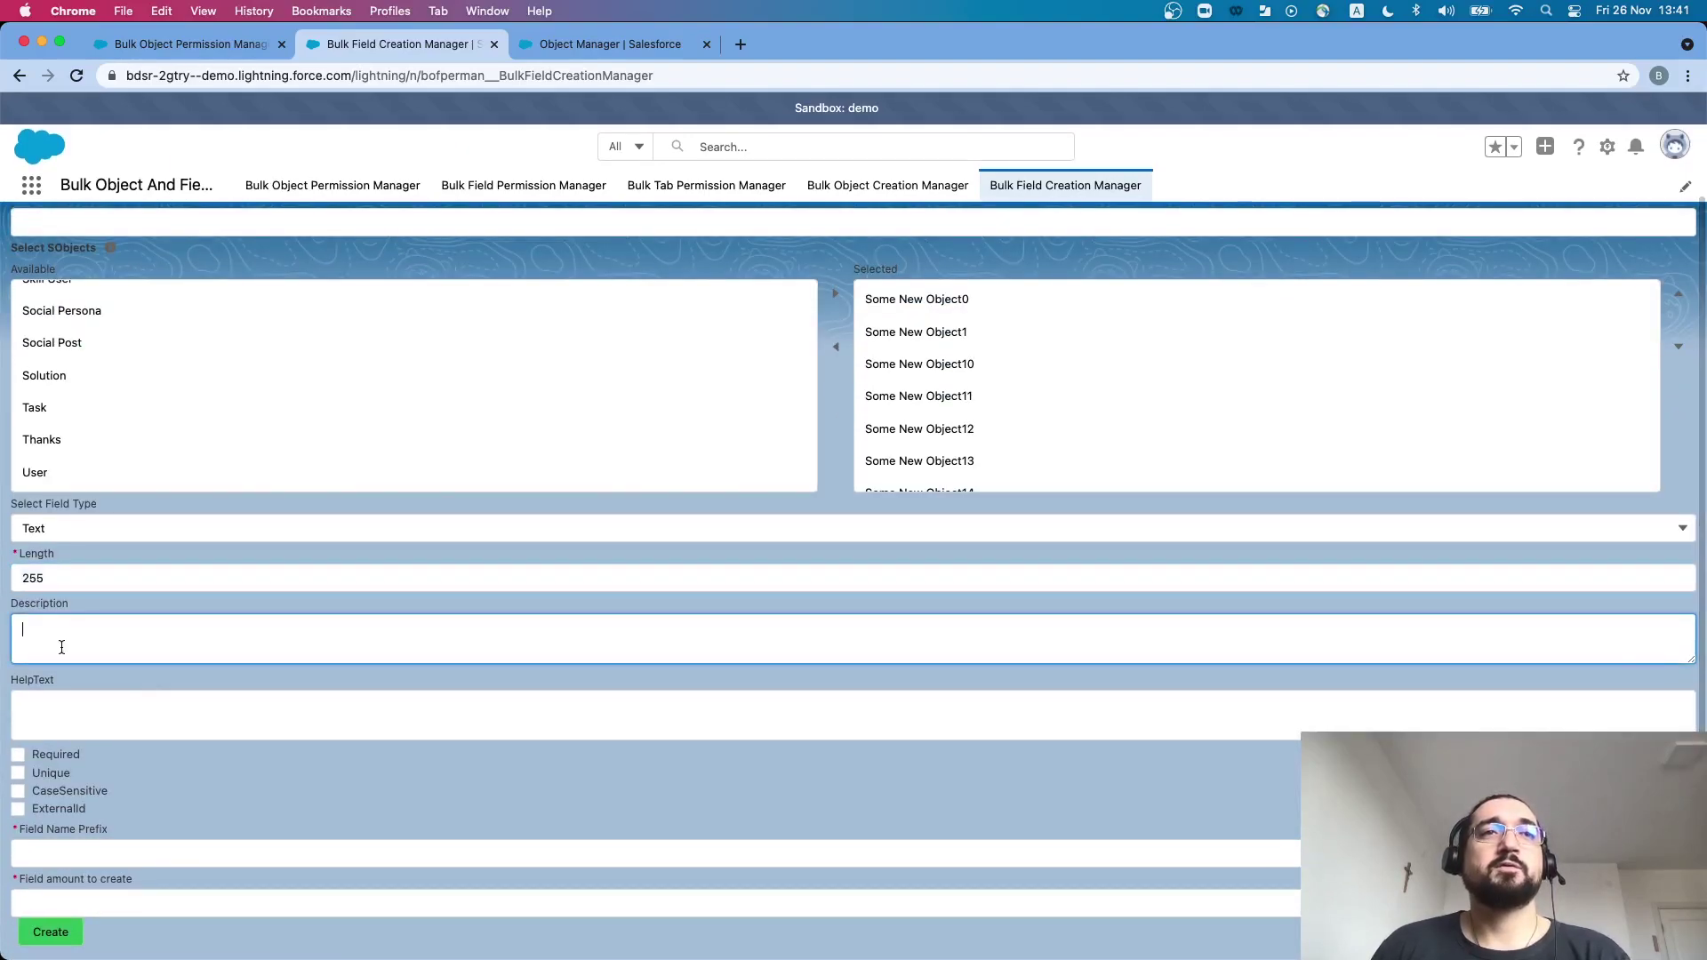
{"action": "scroll", "coordinate": [74, 727], "scroll_direction": "down", "scroll_amount": 1}
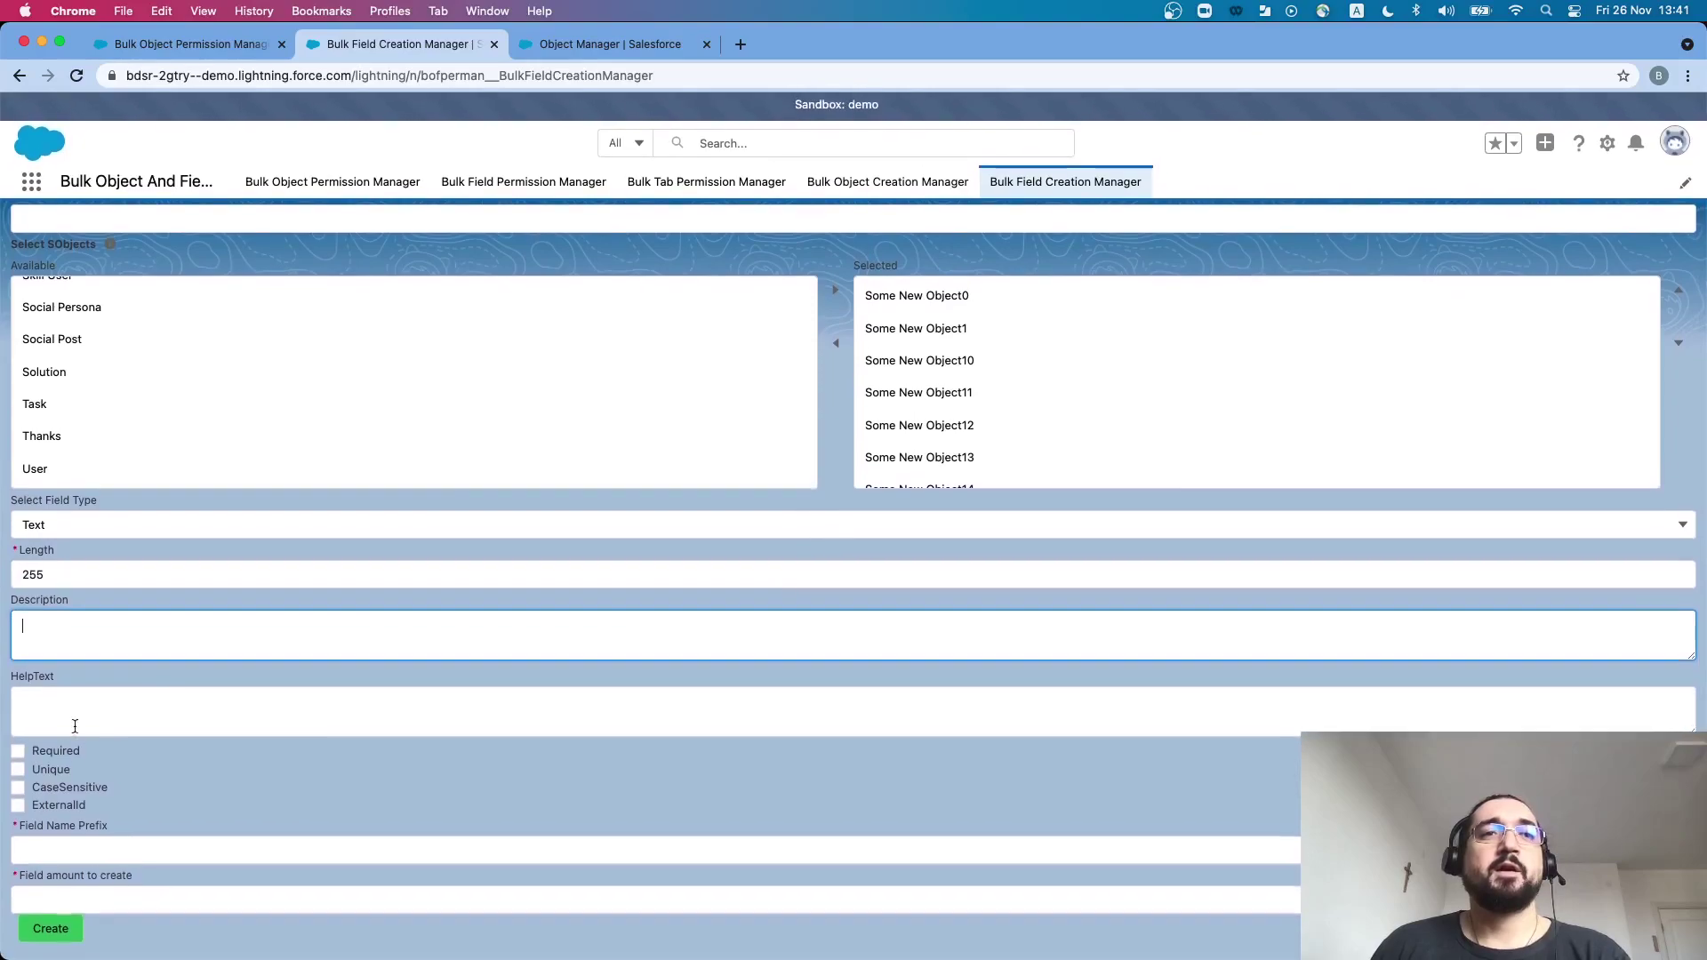
{"action": "scroll", "coordinate": [74, 726], "scroll_direction": "up", "scroll_amount": 1}
- Create 4 fields with the name prefix "Some Field" on each selected Some New Object
{"action": "left_click", "coordinate": [46, 858]}
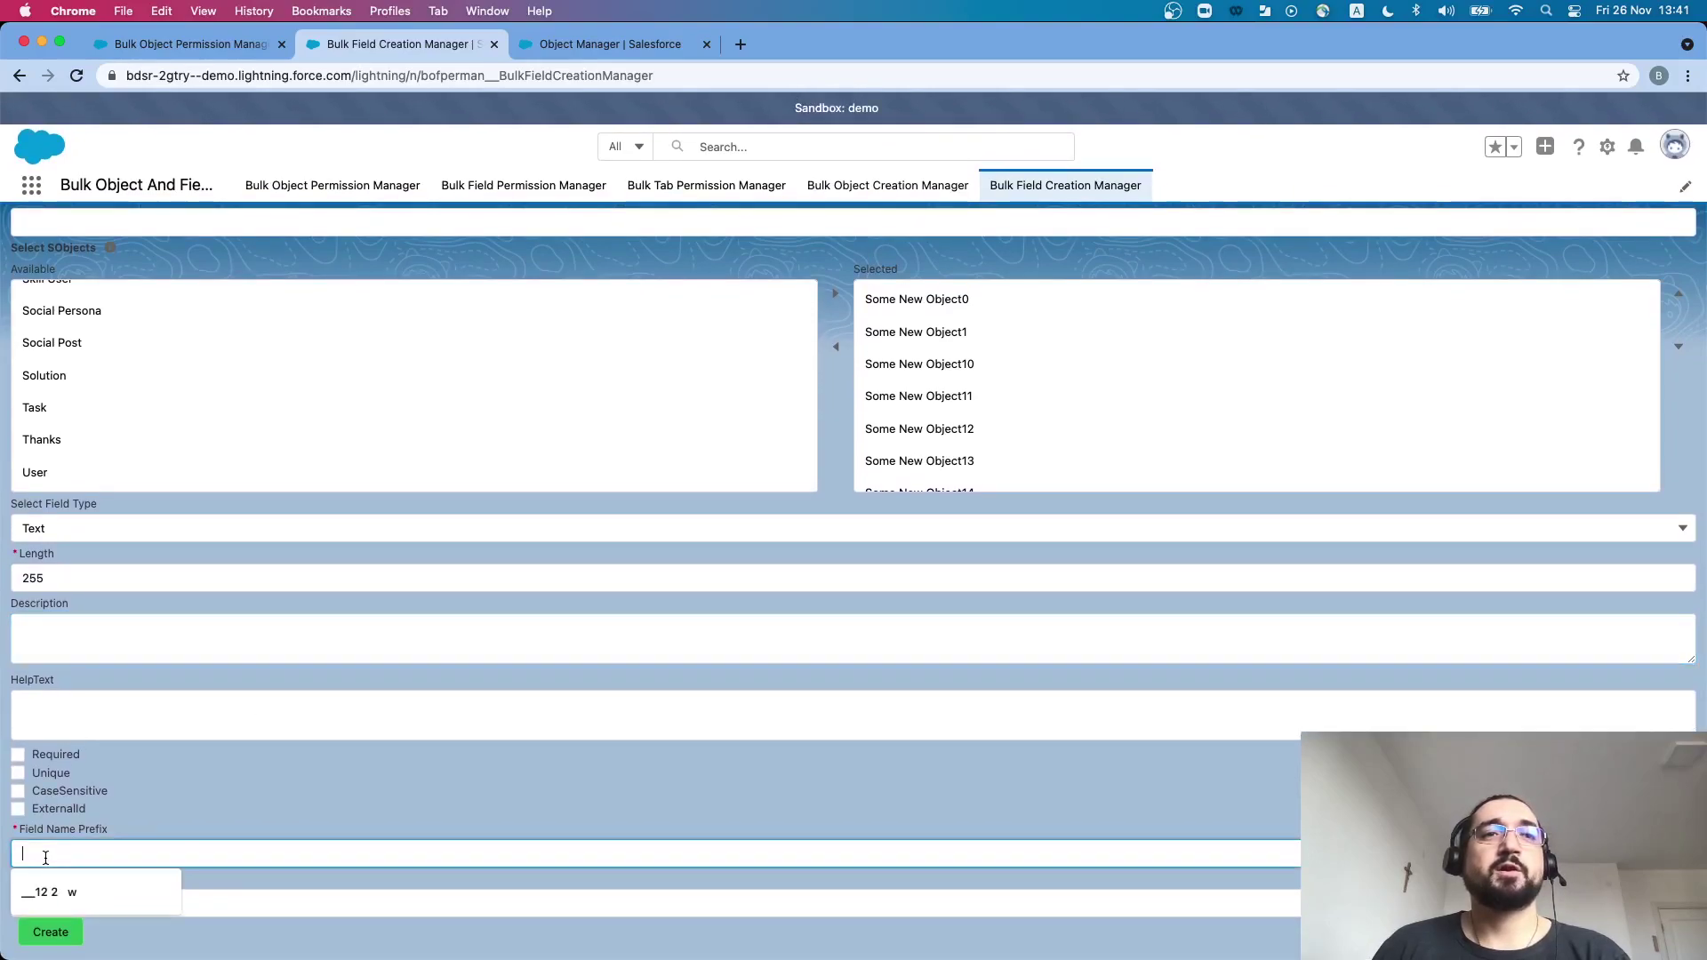
{"action": "type", "text": "Some Field"}
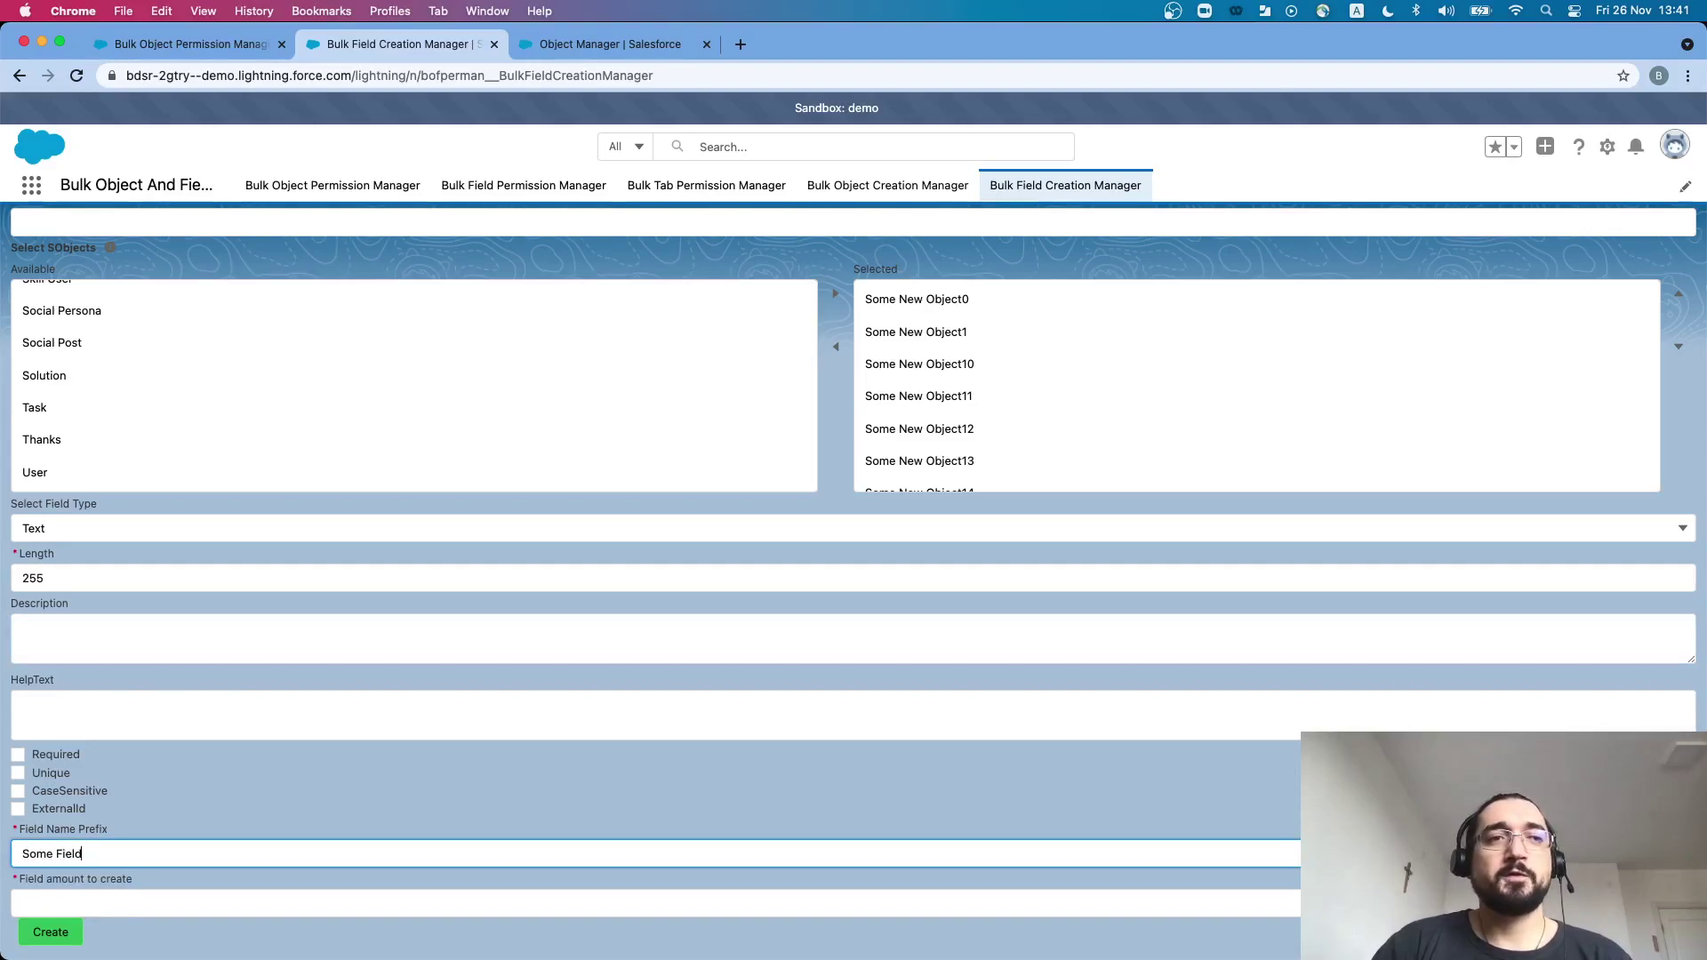
{"action": "left_click", "coordinate": [61, 900]}
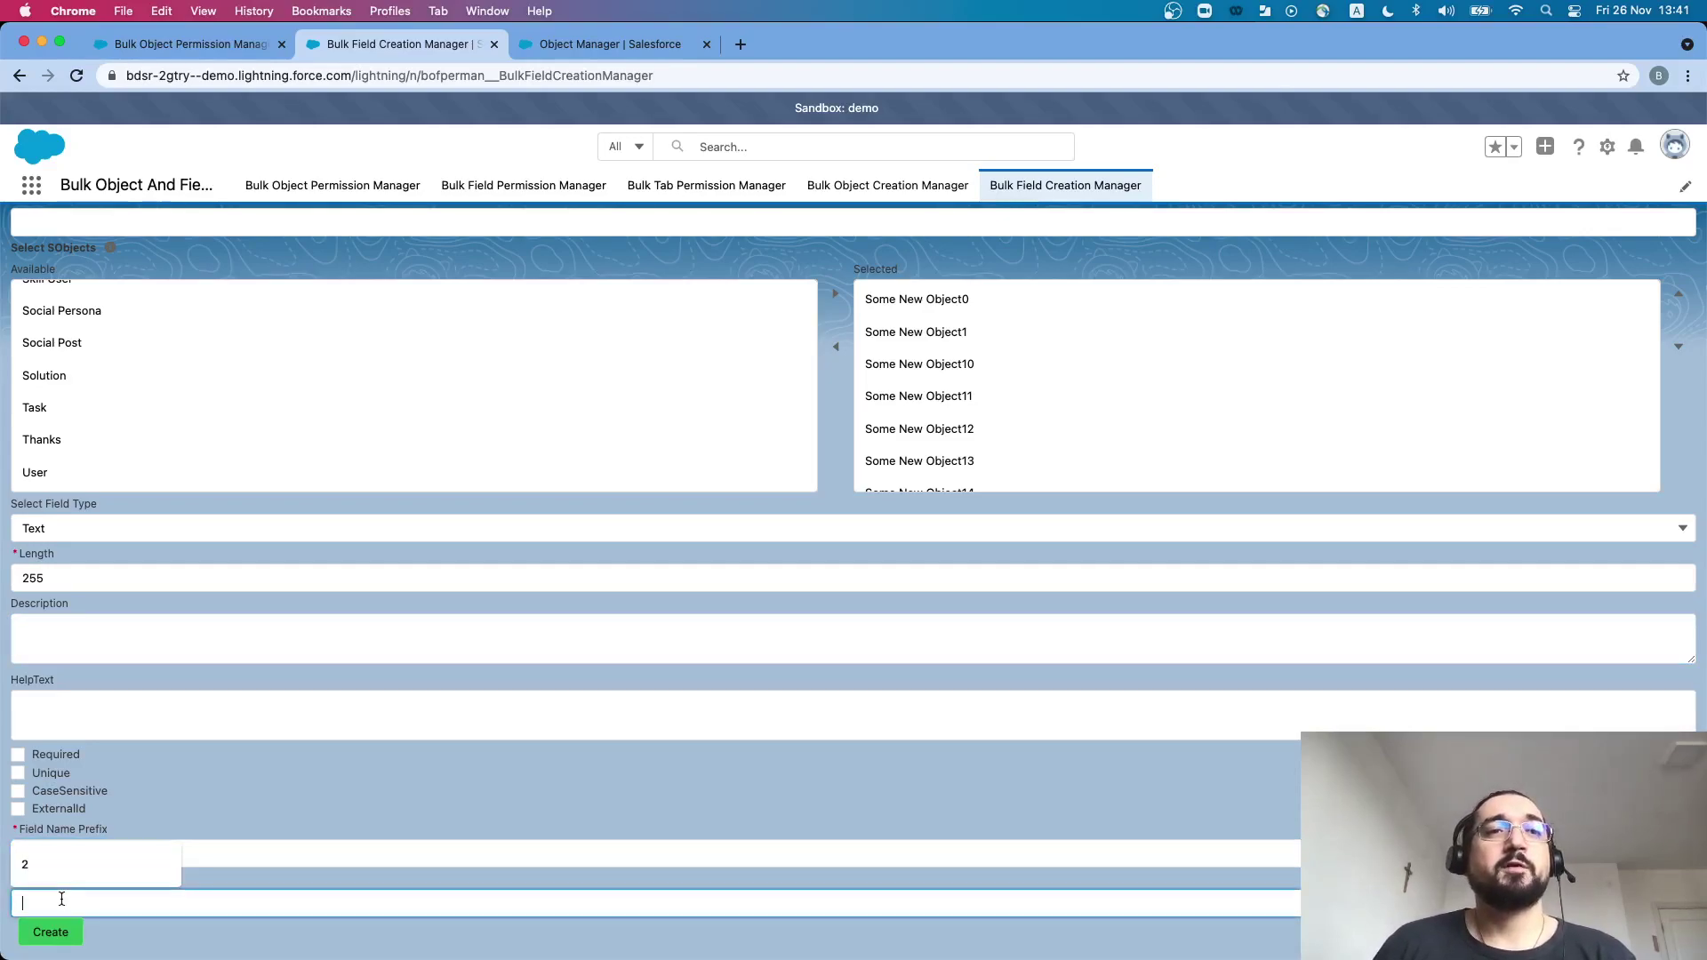
{"action": "type", "text": "4"}
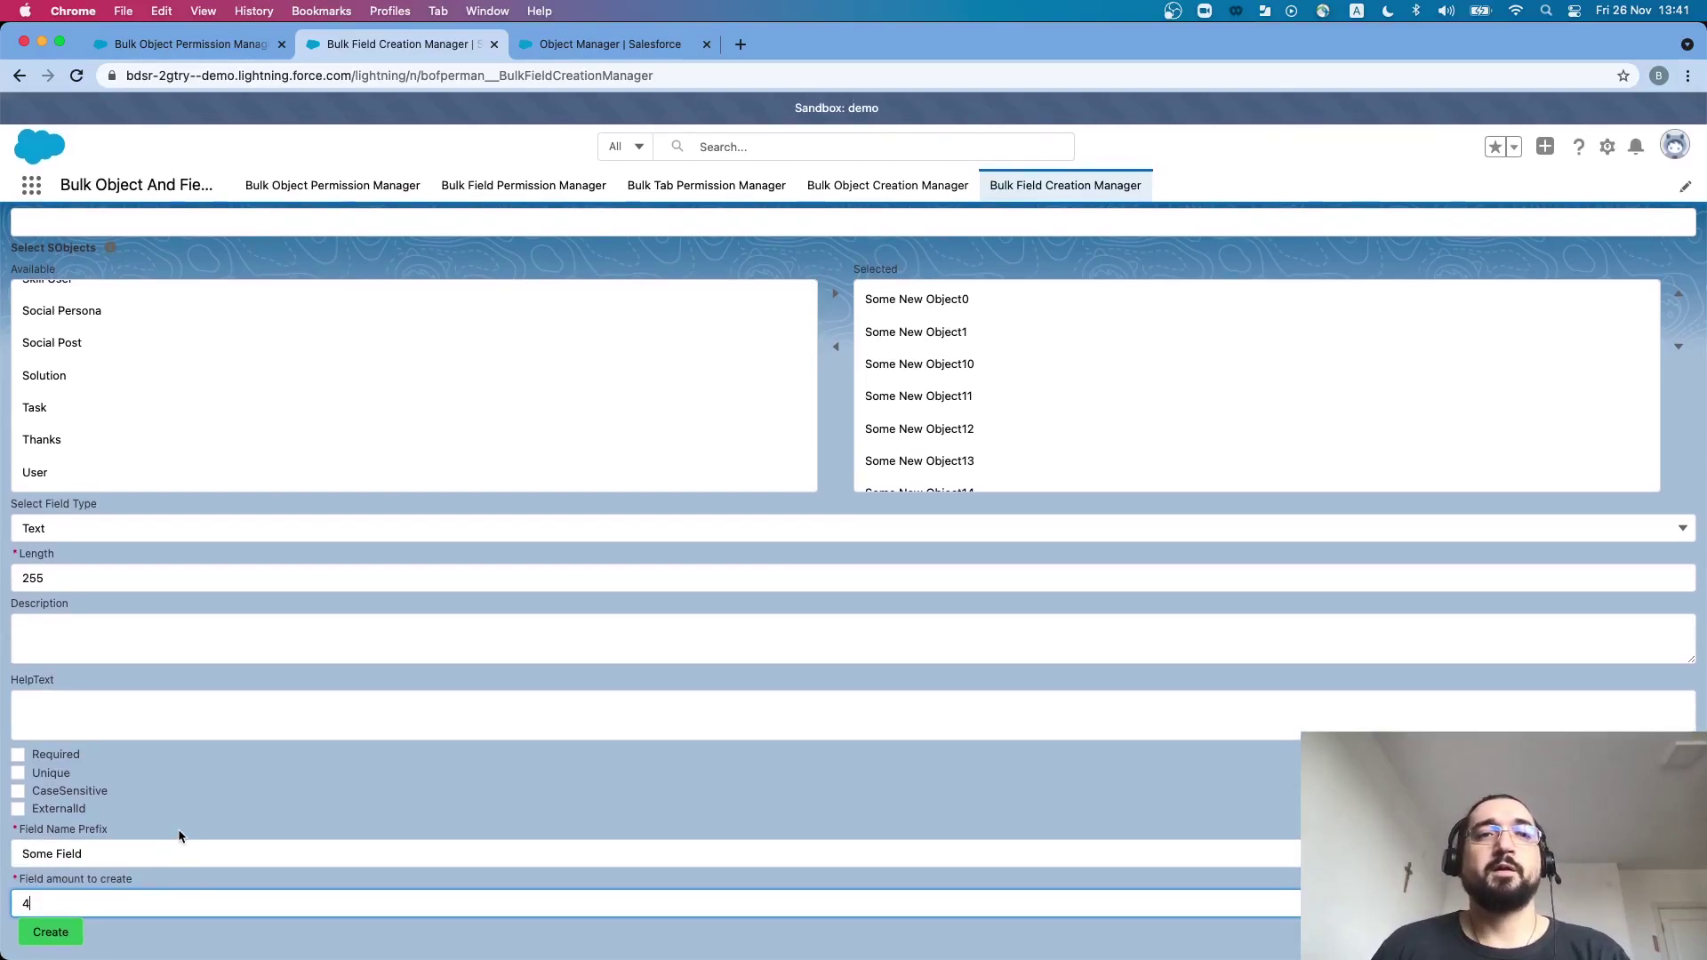
{"action": "left_click", "coordinate": [53, 932]}
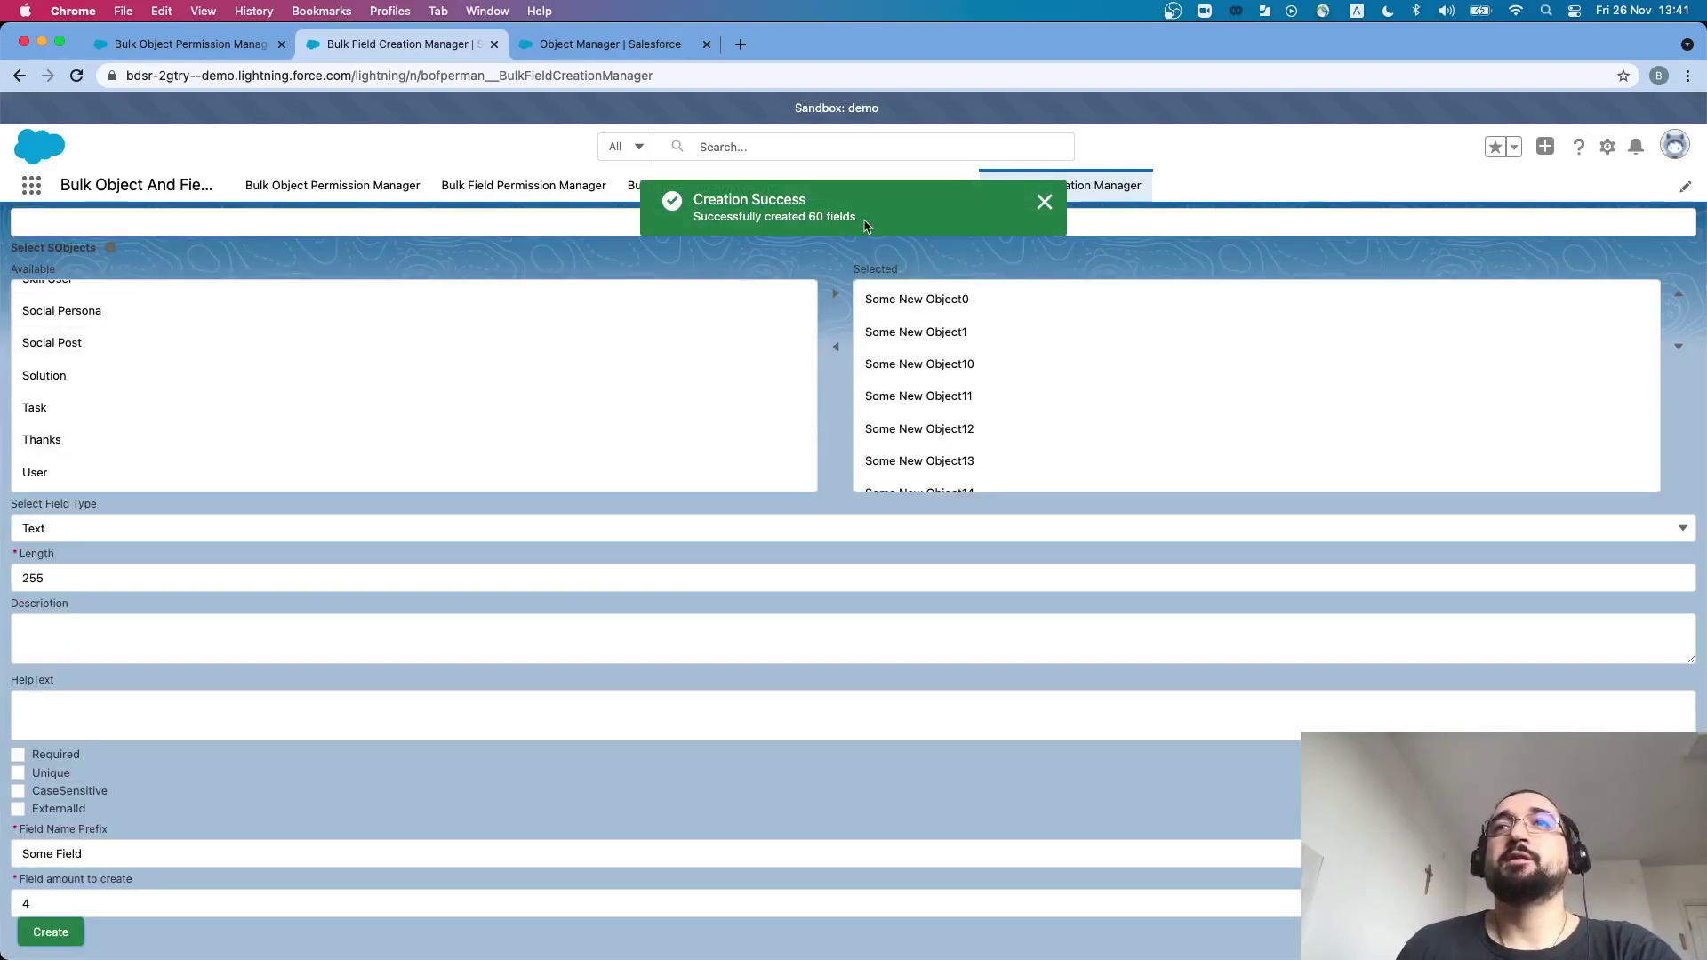
- Switch to the Object Manager list and open Some New Object0 and Some New Object1 in separate browser tabs
{"action": "left_click", "coordinate": [562, 52]}
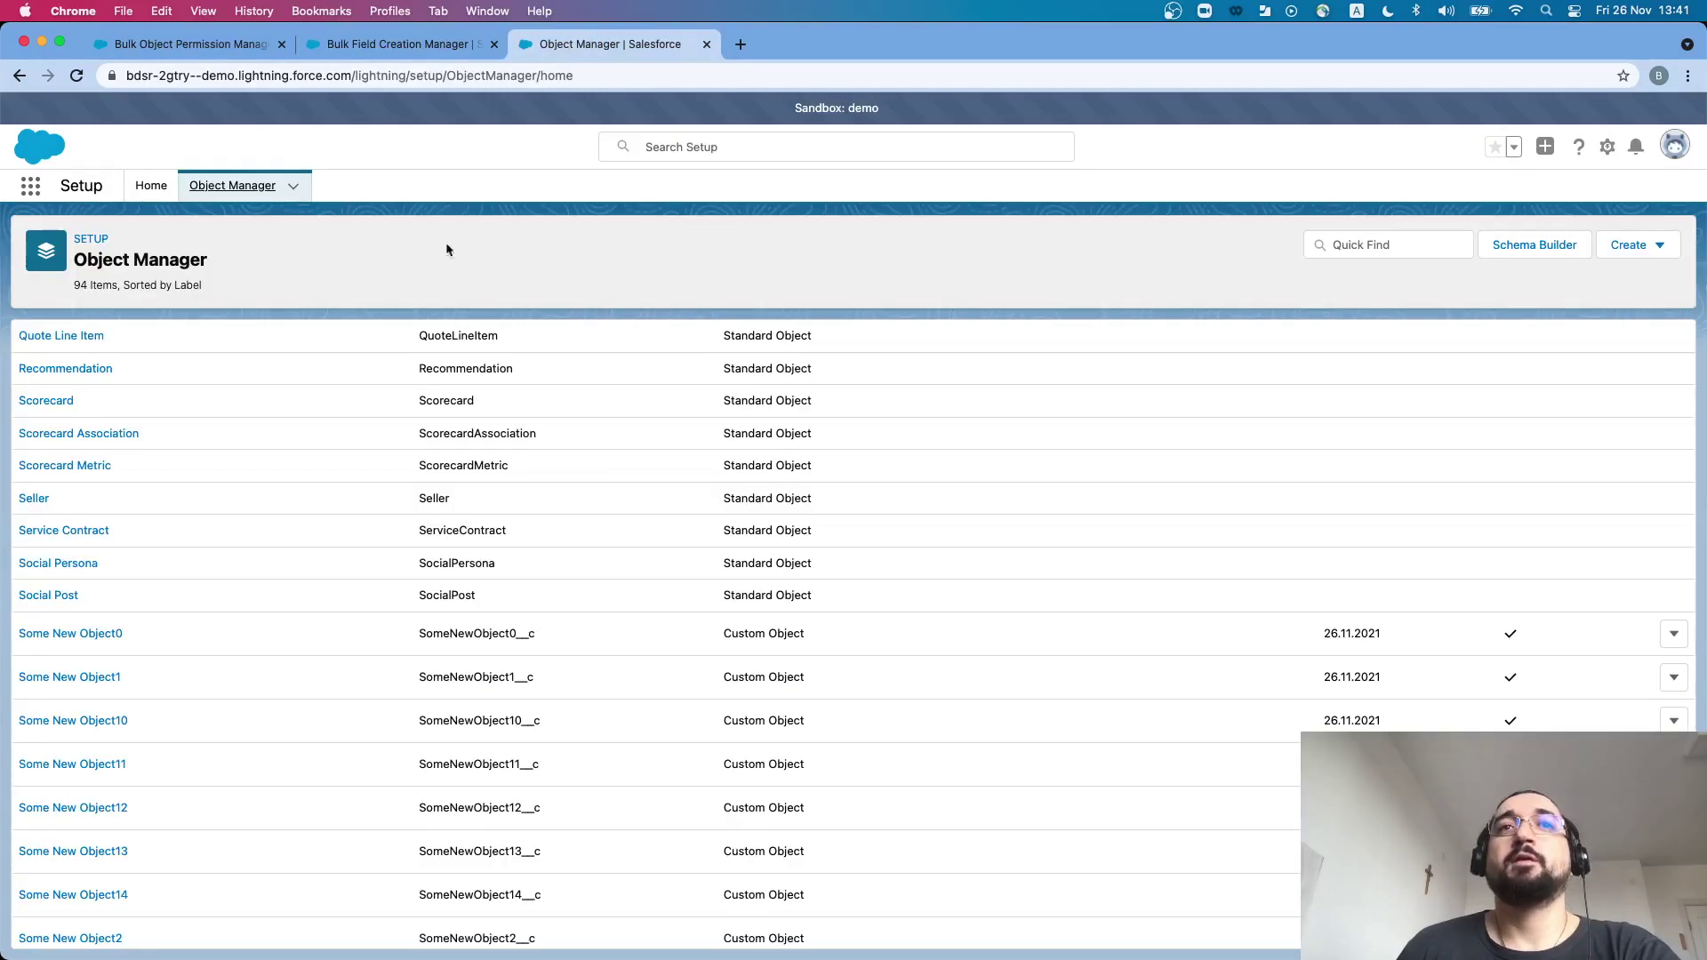
{"action": "right_click", "coordinate": [100, 637]}
{"action": "left_click", "coordinate": [134, 647]}
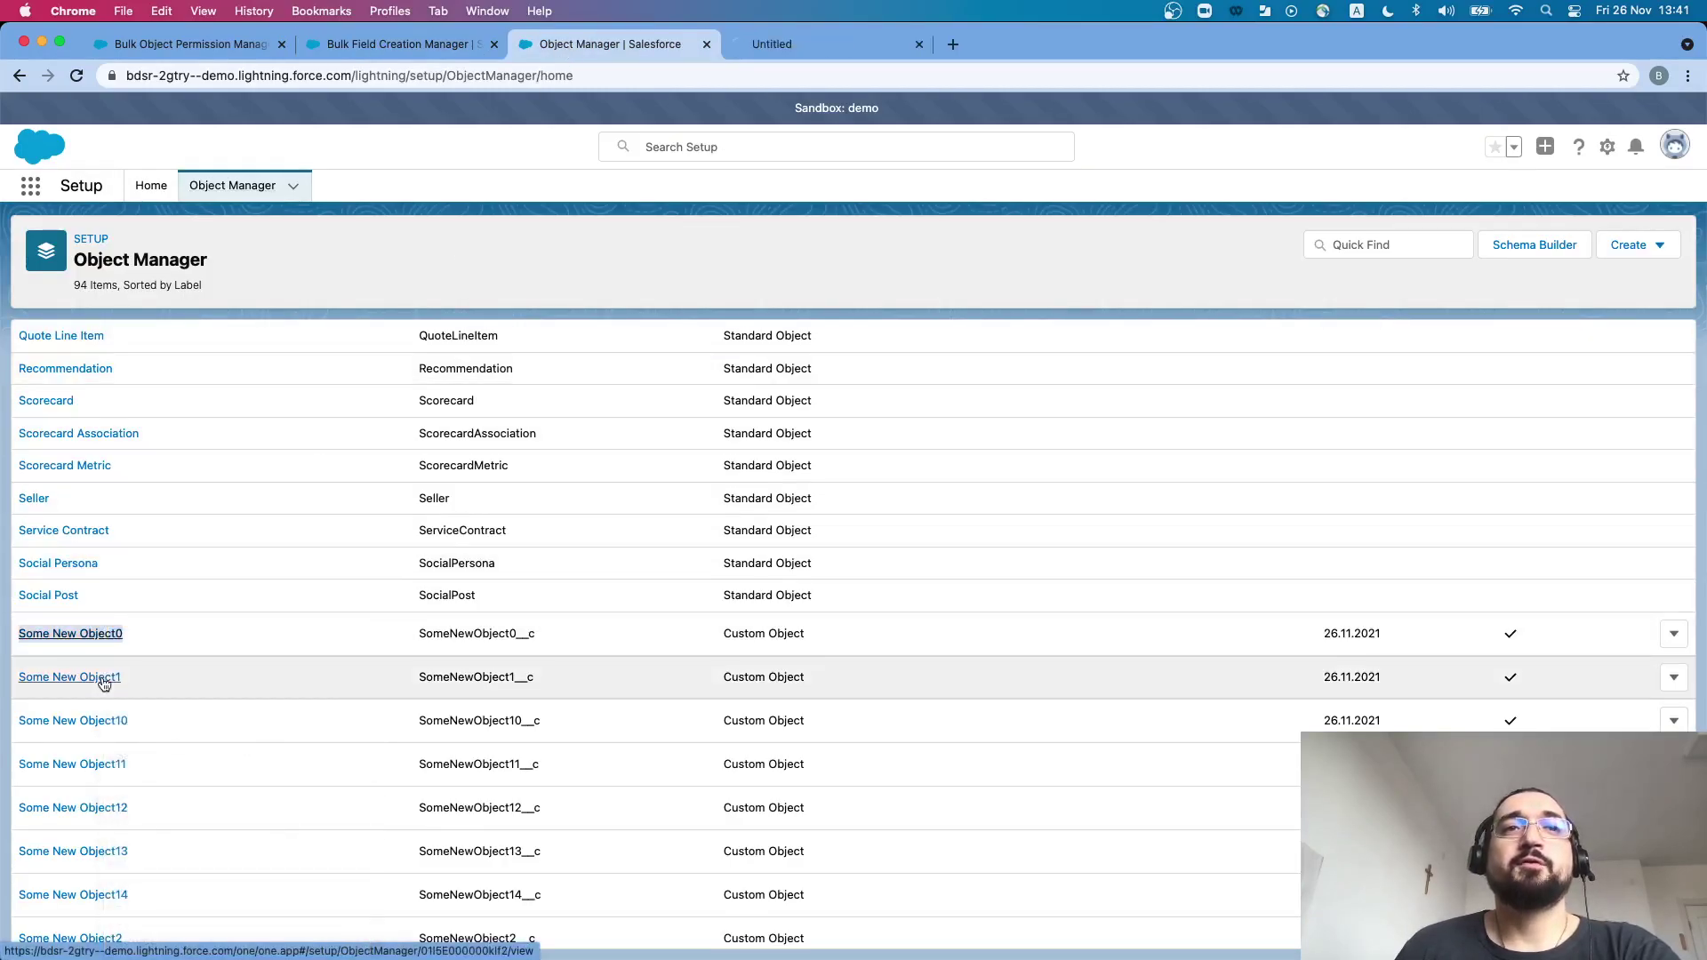
{"action": "right_click", "coordinate": [104, 678]}
{"action": "left_click", "coordinate": [161, 641]}
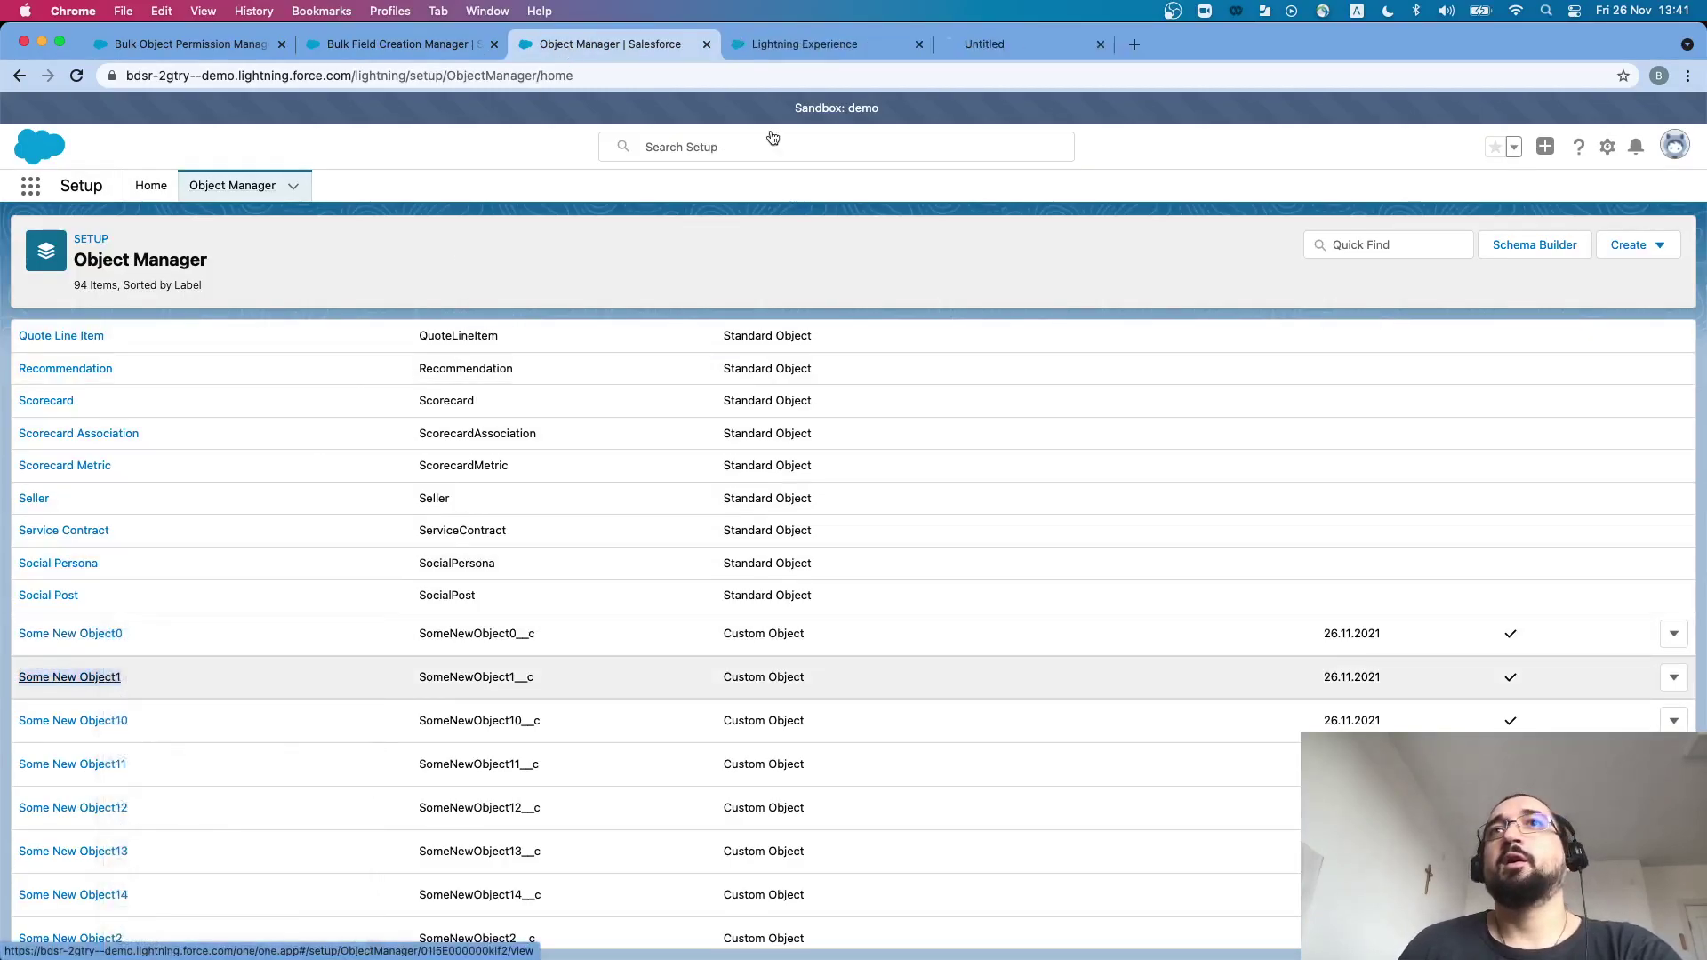
- Examine the Fields & Relationships lists of Some New Object0 and Some New Object1 for the new Some Field entries
{"action": "left_click", "coordinate": [799, 42]}
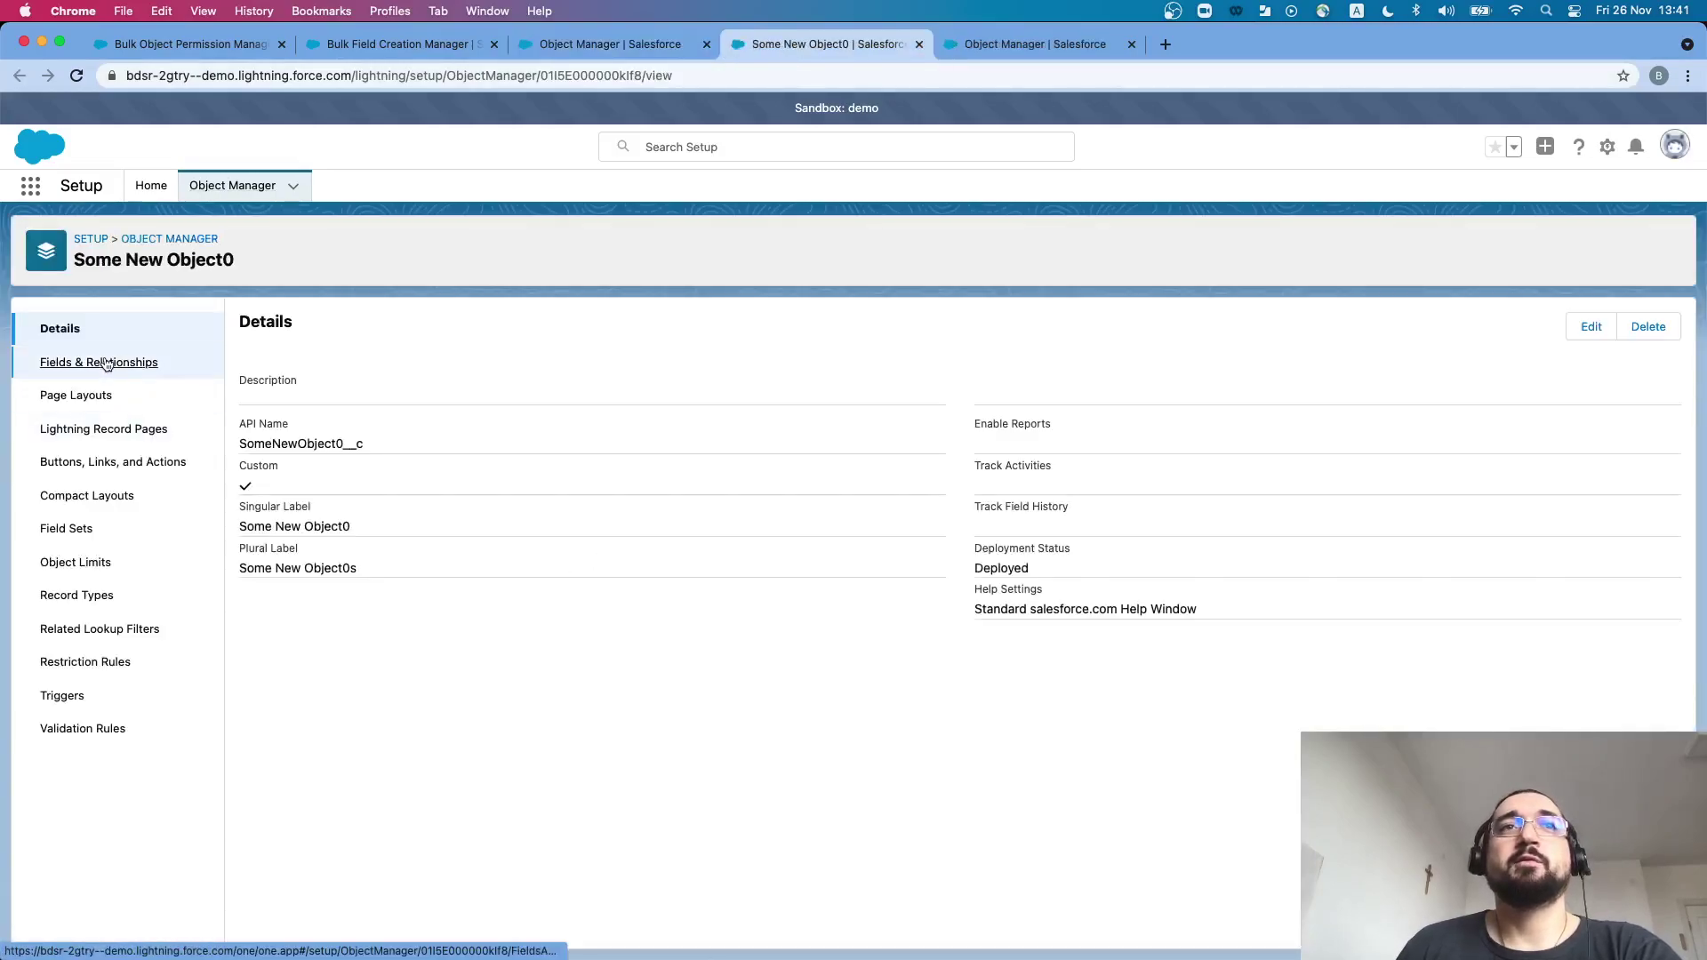
{"action": "left_click", "coordinate": [98, 362]}
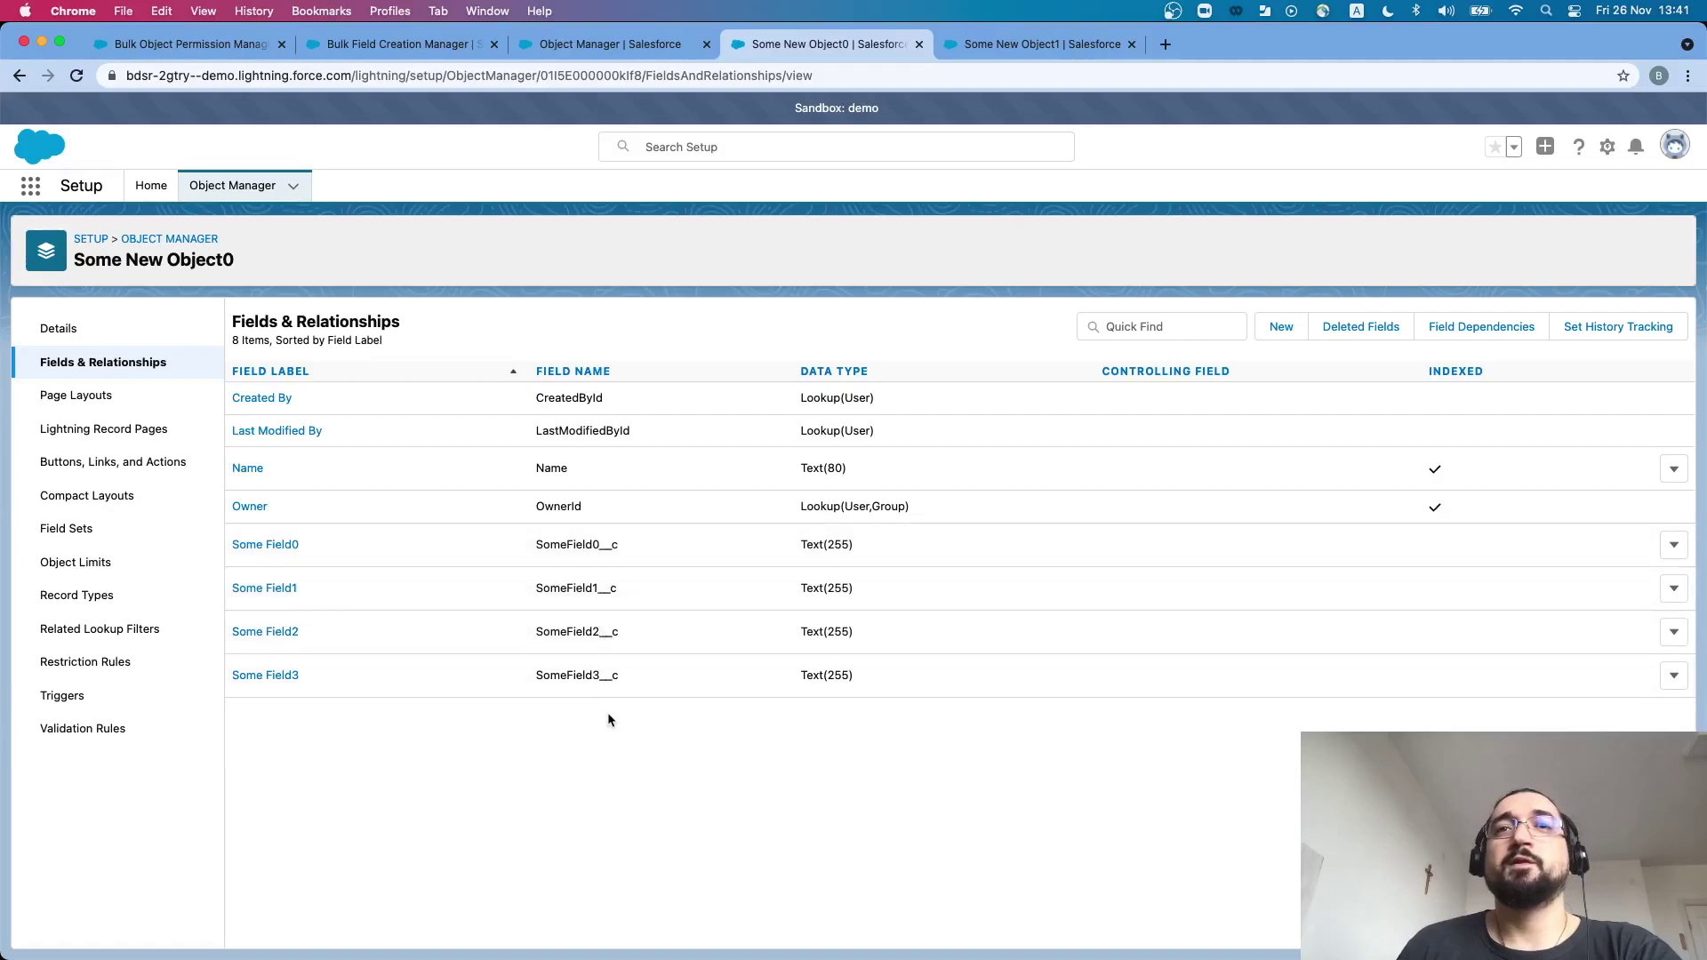
{"action": "left_click", "coordinate": [1055, 46]}
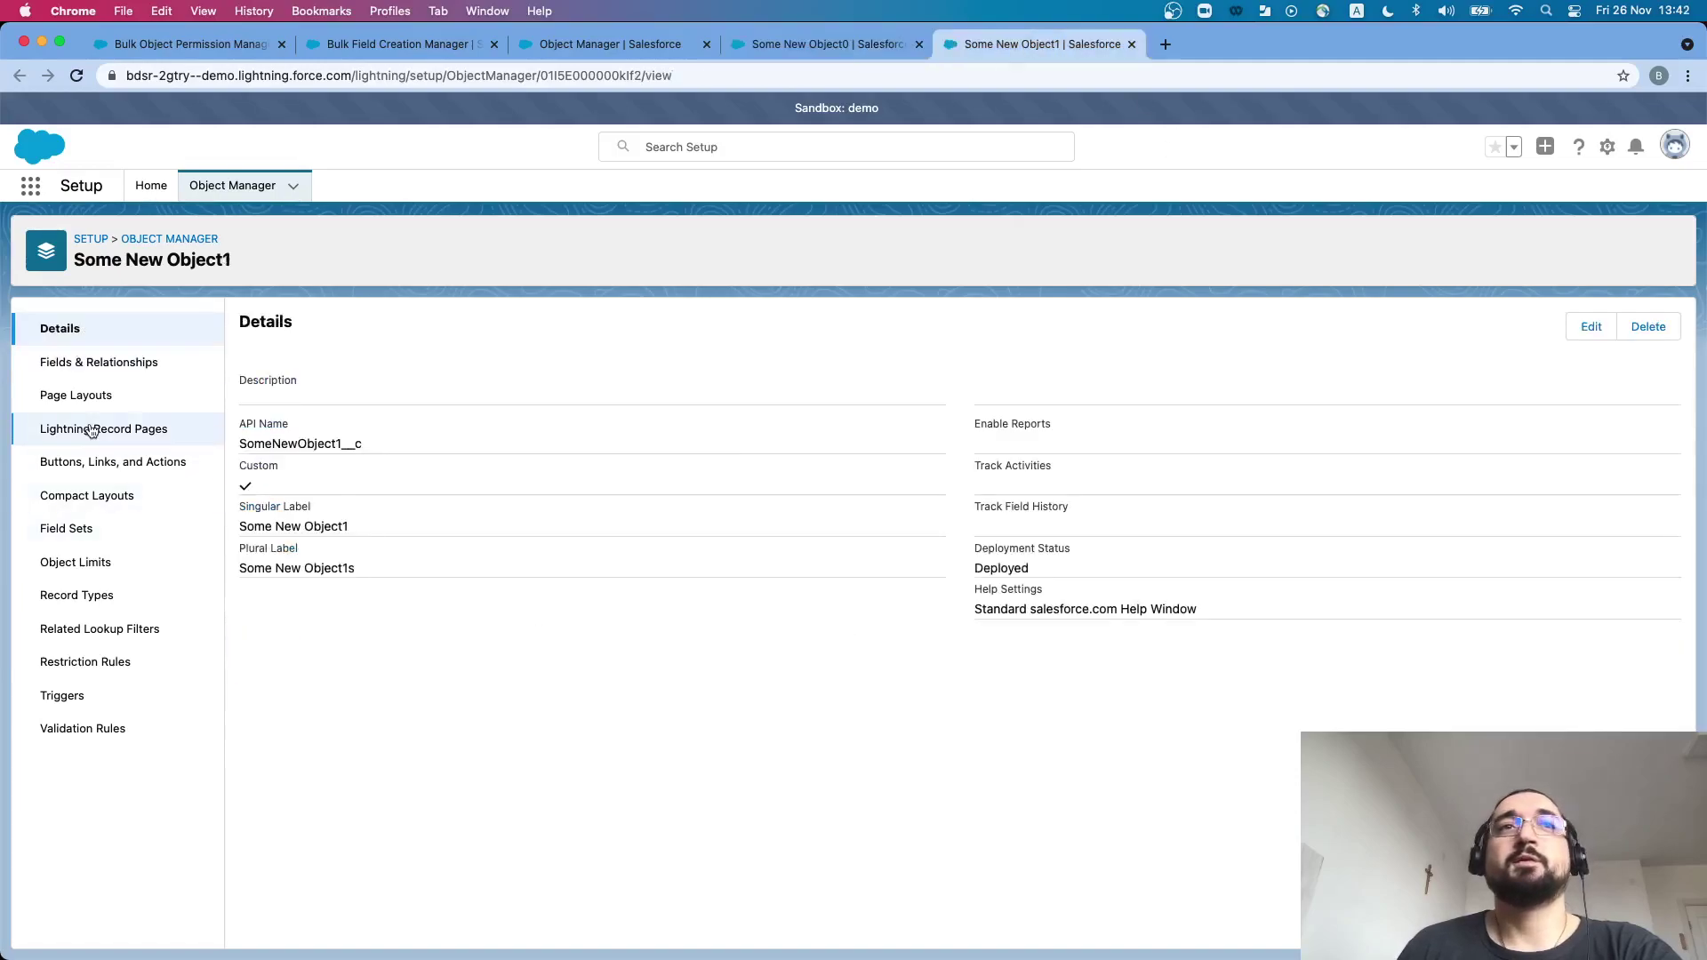
{"action": "left_click", "coordinate": [101, 363]}
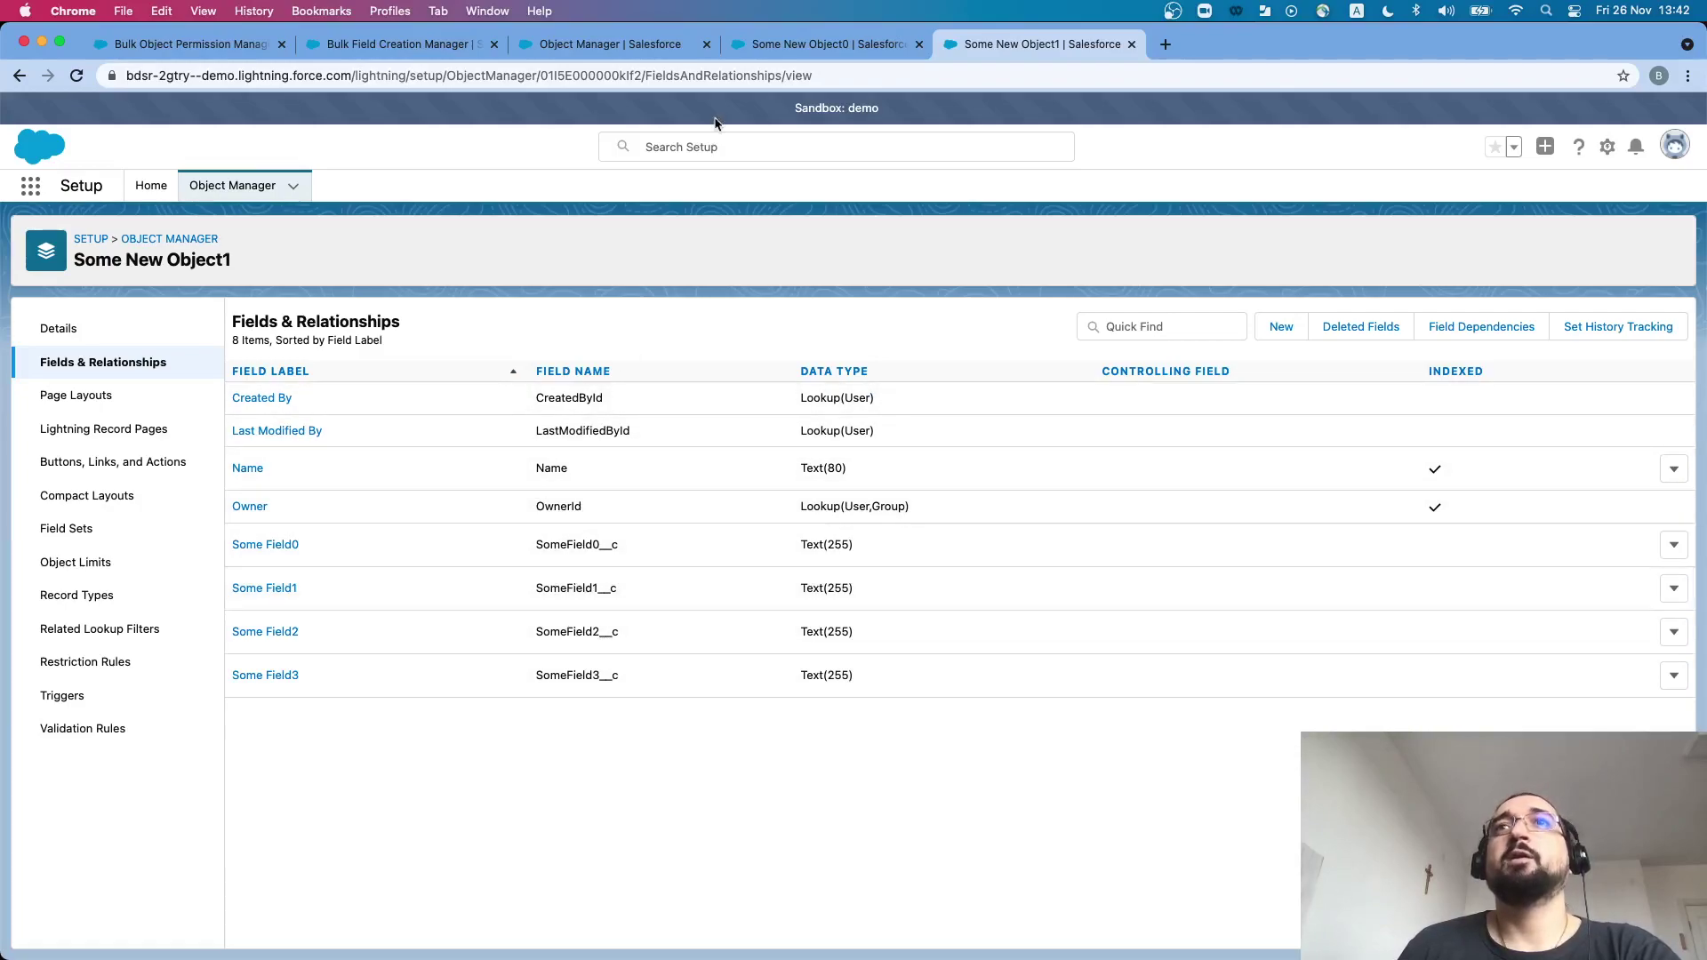
- Return to the demo sandbox's bulk management app and open the Bulk Object Permission Manager
{"action": "left_click", "coordinate": [800, 44]}
{"action": "left_click", "coordinate": [610, 45]}
{"action": "left_click", "coordinate": [398, 45]}
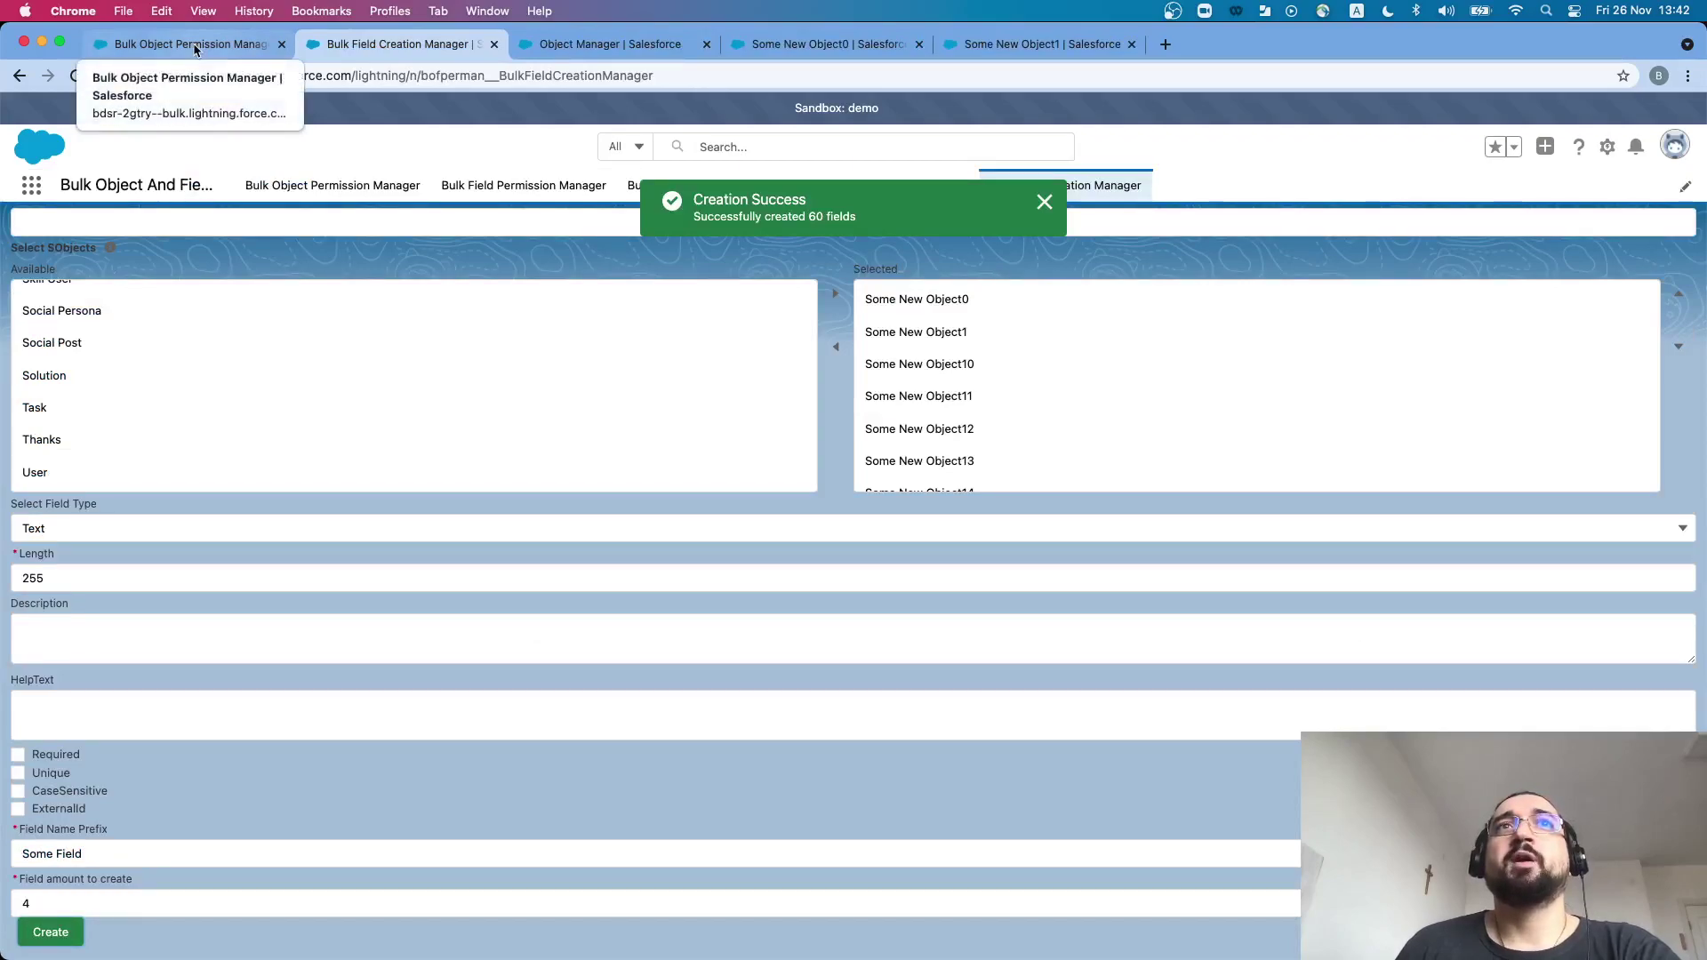
{"action": "left_click", "coordinate": [347, 186]}
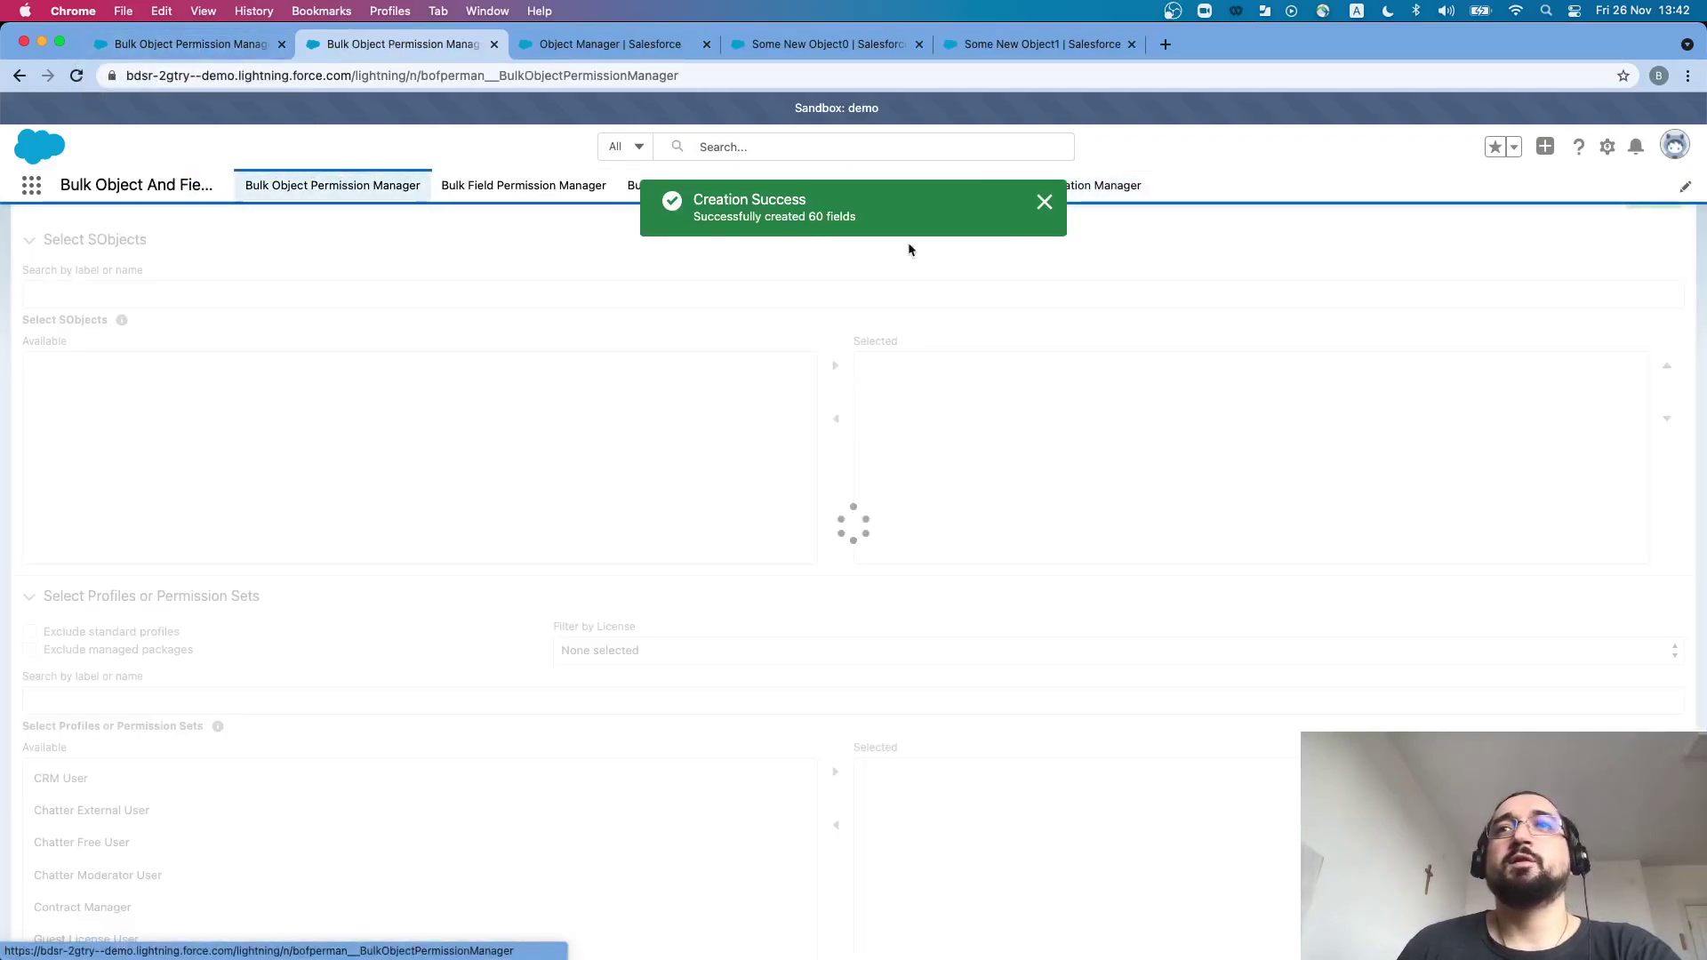
- Search the available SObjects by label or name for "Custom"
{"action": "left_click", "coordinate": [94, 298]}
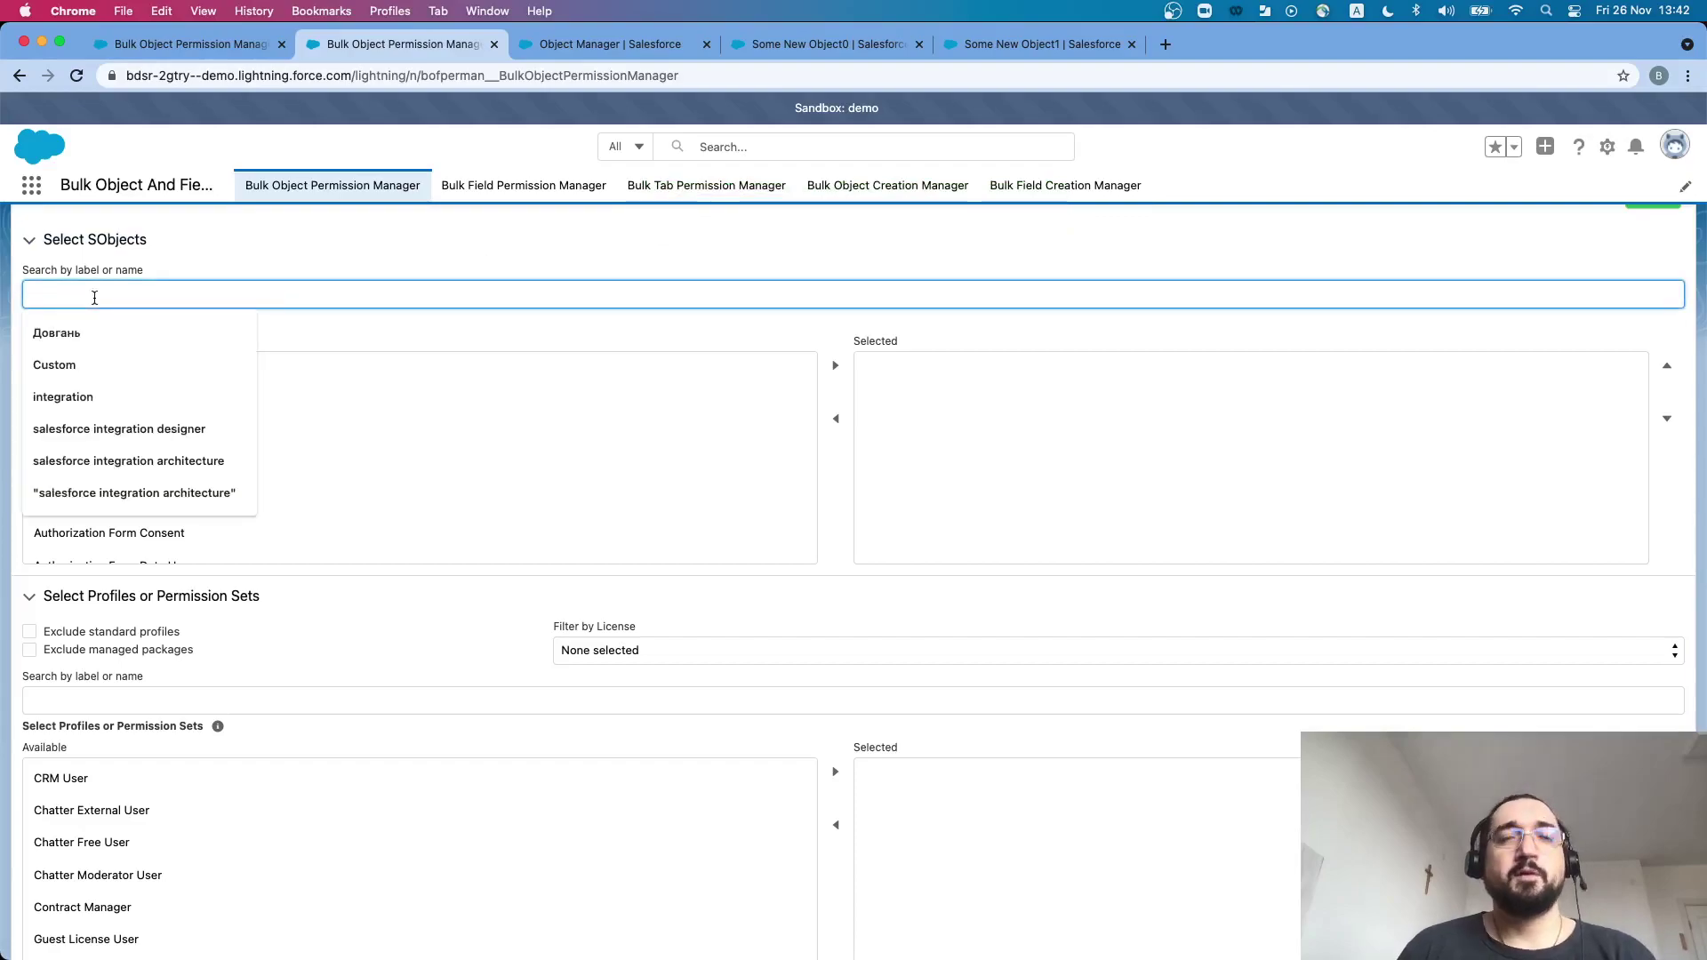
{"action": "type", "text": "C"}
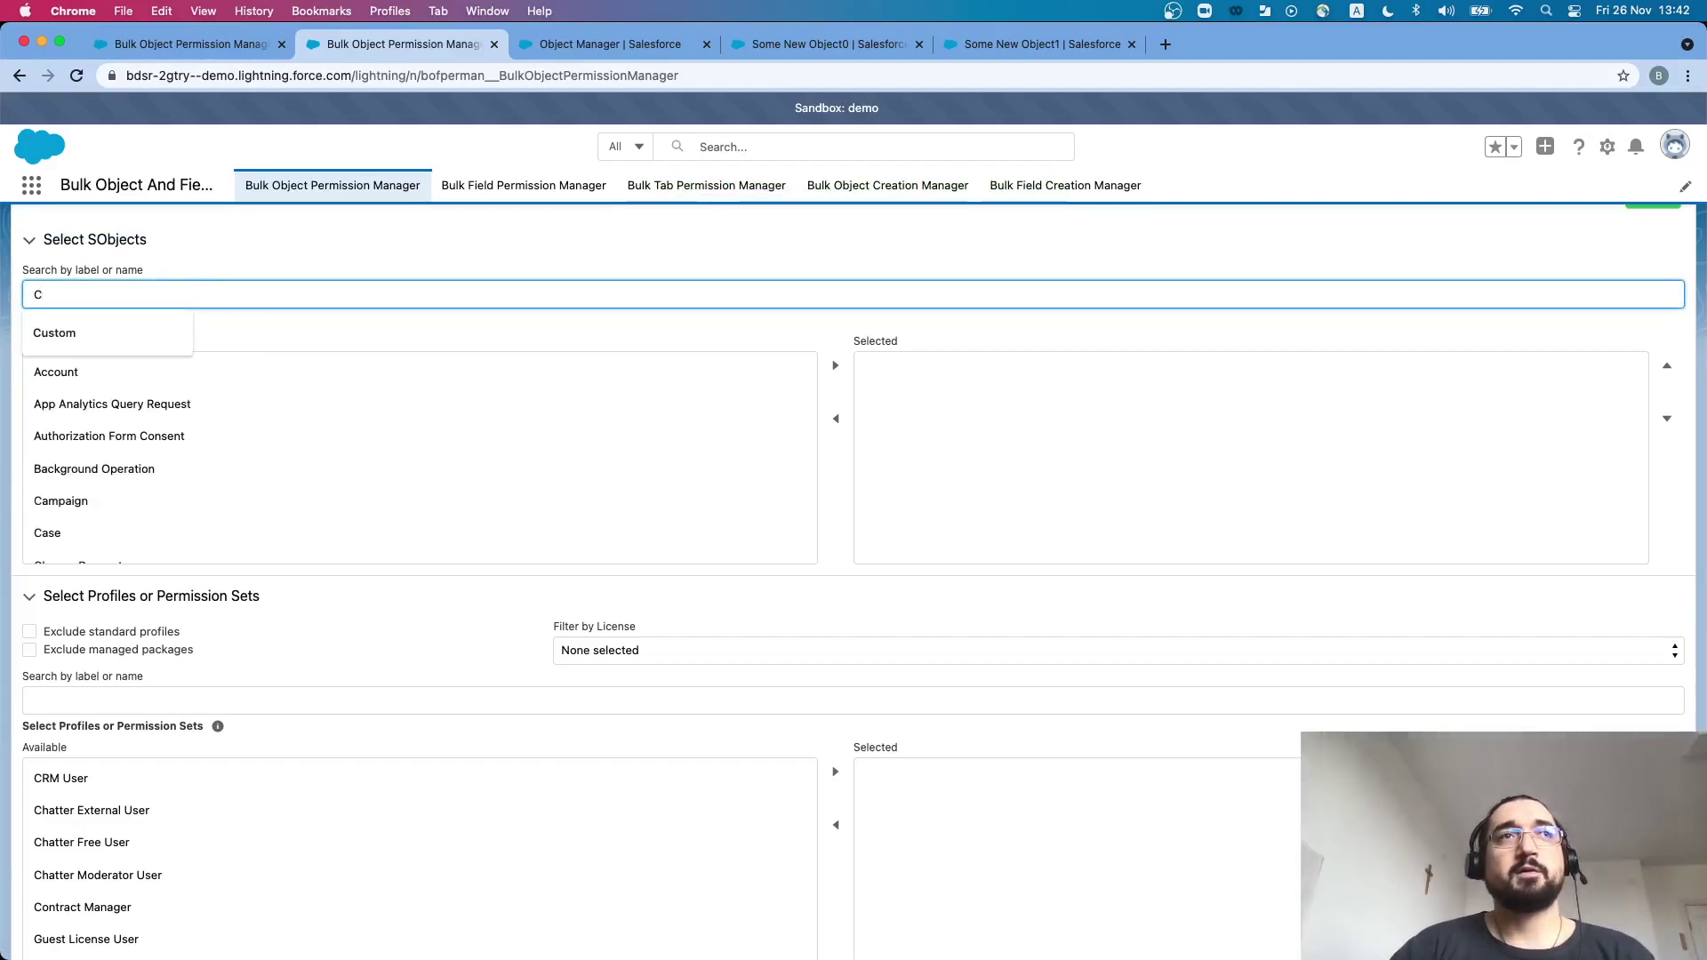
{"action": "type", "text": "usomt"}
{"action": "key", "text": "BackSpace"}
{"action": "key", "text": "BackSpace"}
{"action": "key", "text": "BackSpace"}
{"action": "type", "text": "tom"}
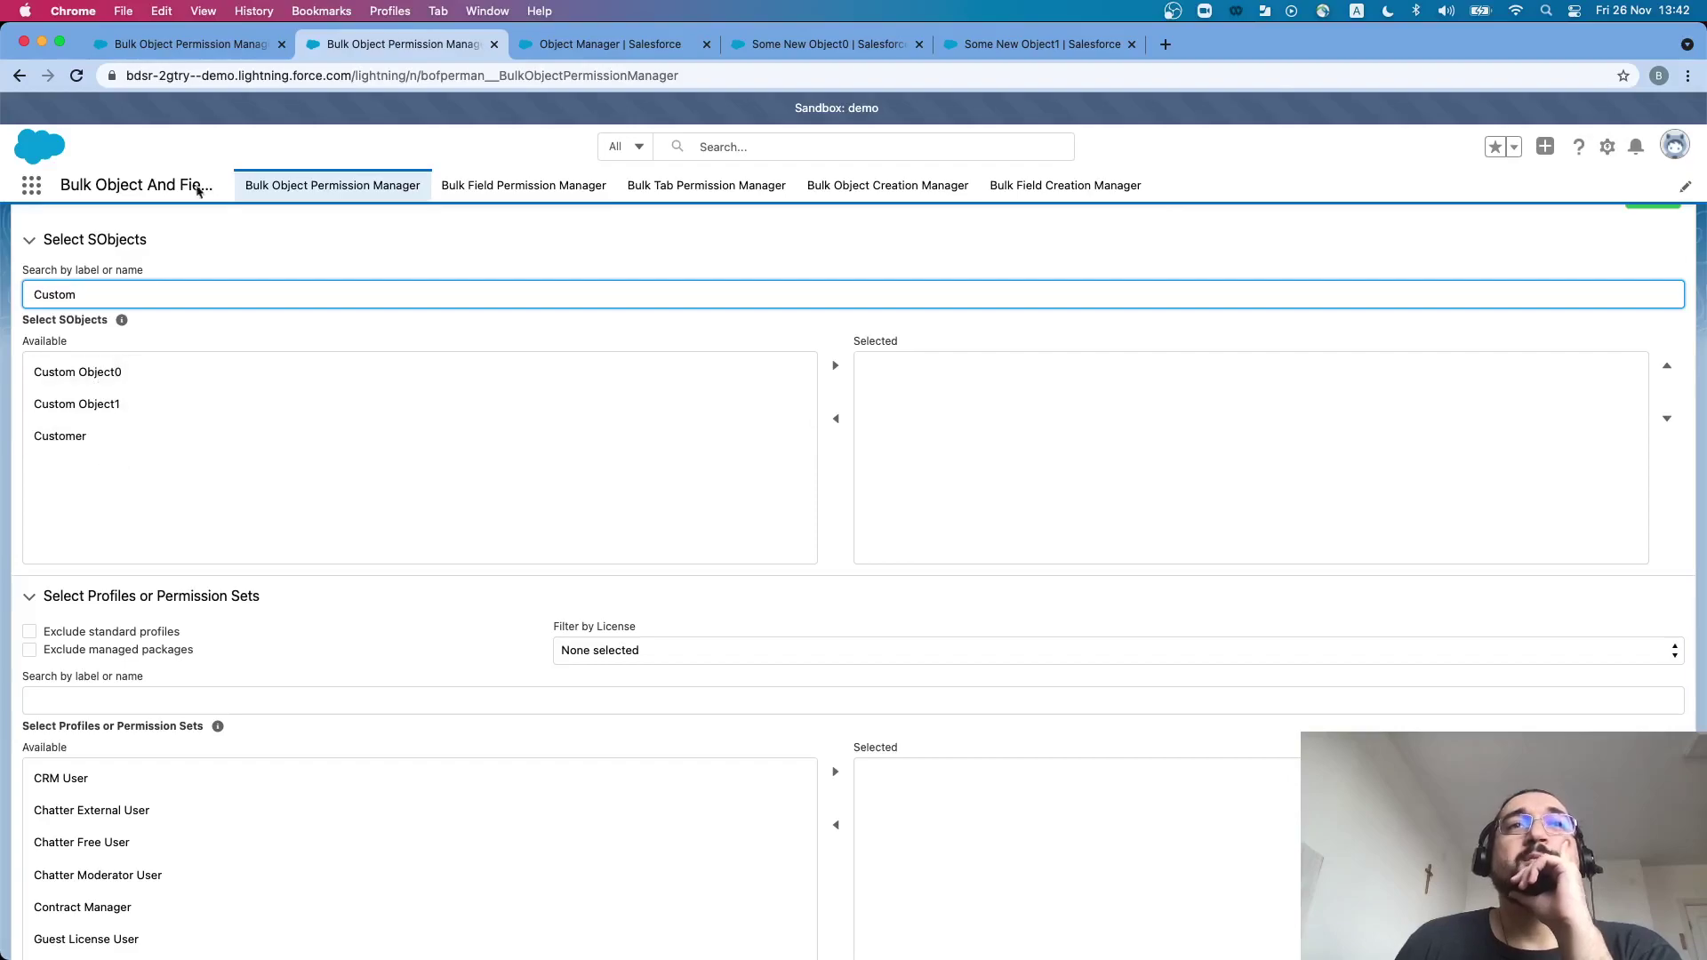
- Switch to the bulk sandbox's Bulk Object Permission Manager and examine how its available SObjects are listed
{"action": "left_click", "coordinate": [217, 52]}
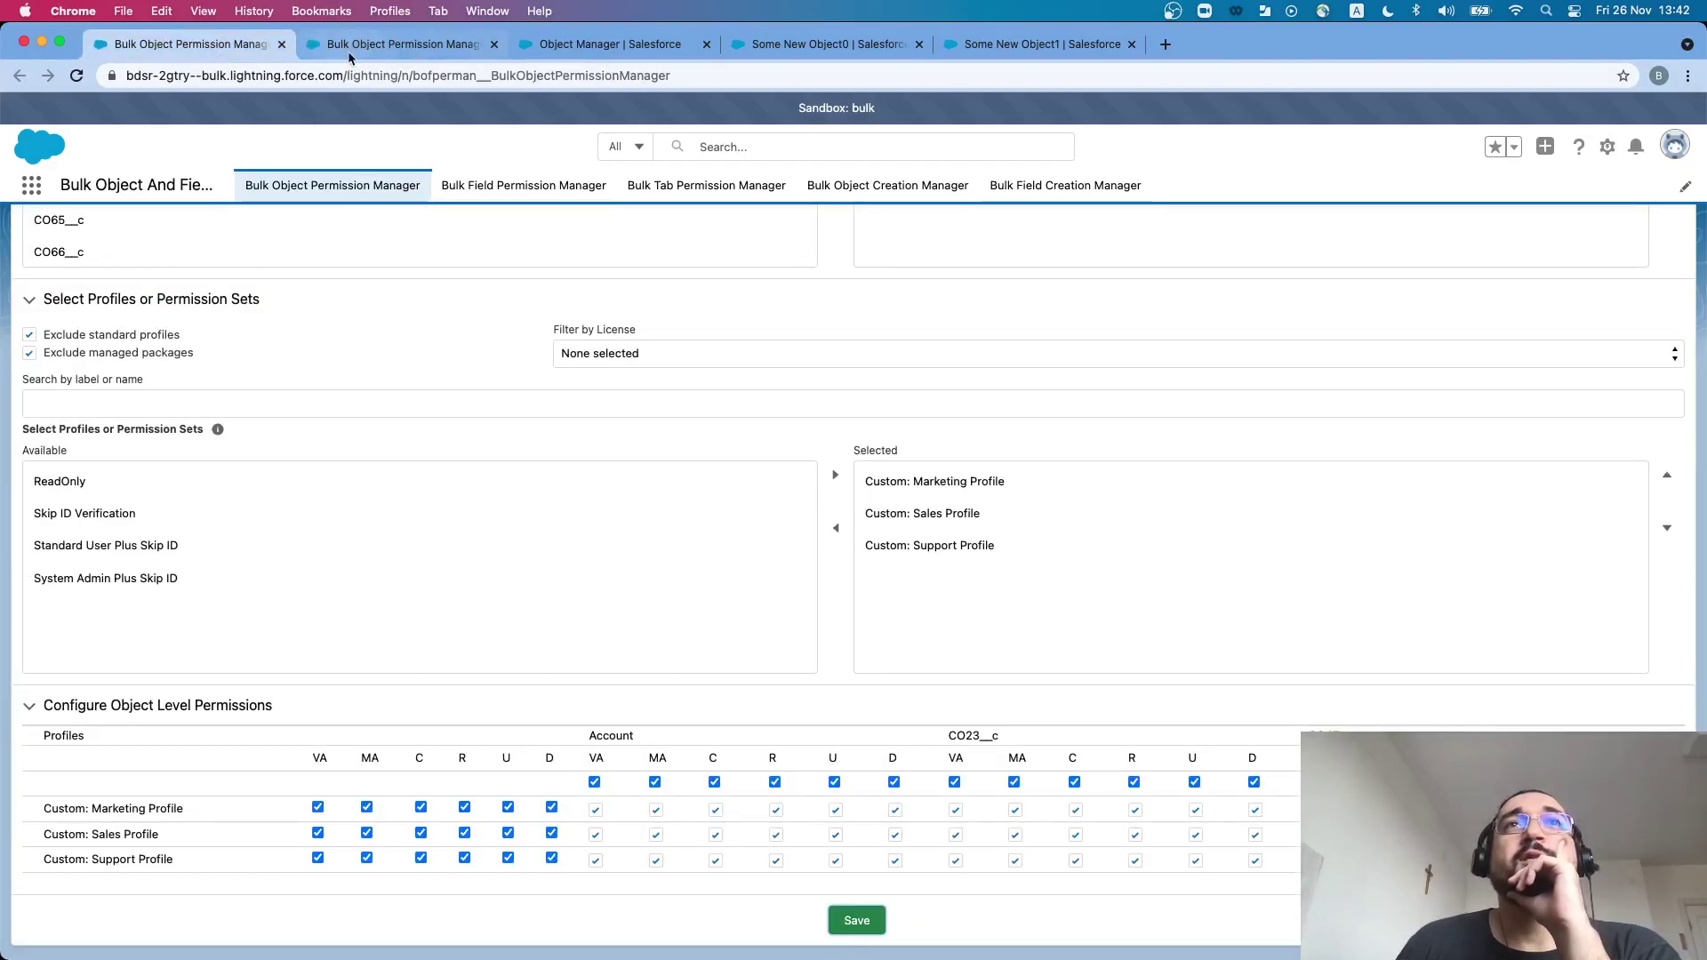
{"action": "scroll", "coordinate": [403, 510], "scroll_direction": "up", "scroll_amount": 5}
{"action": "scroll", "coordinate": [183, 499], "scroll_direction": "up", "scroll_amount": 3}
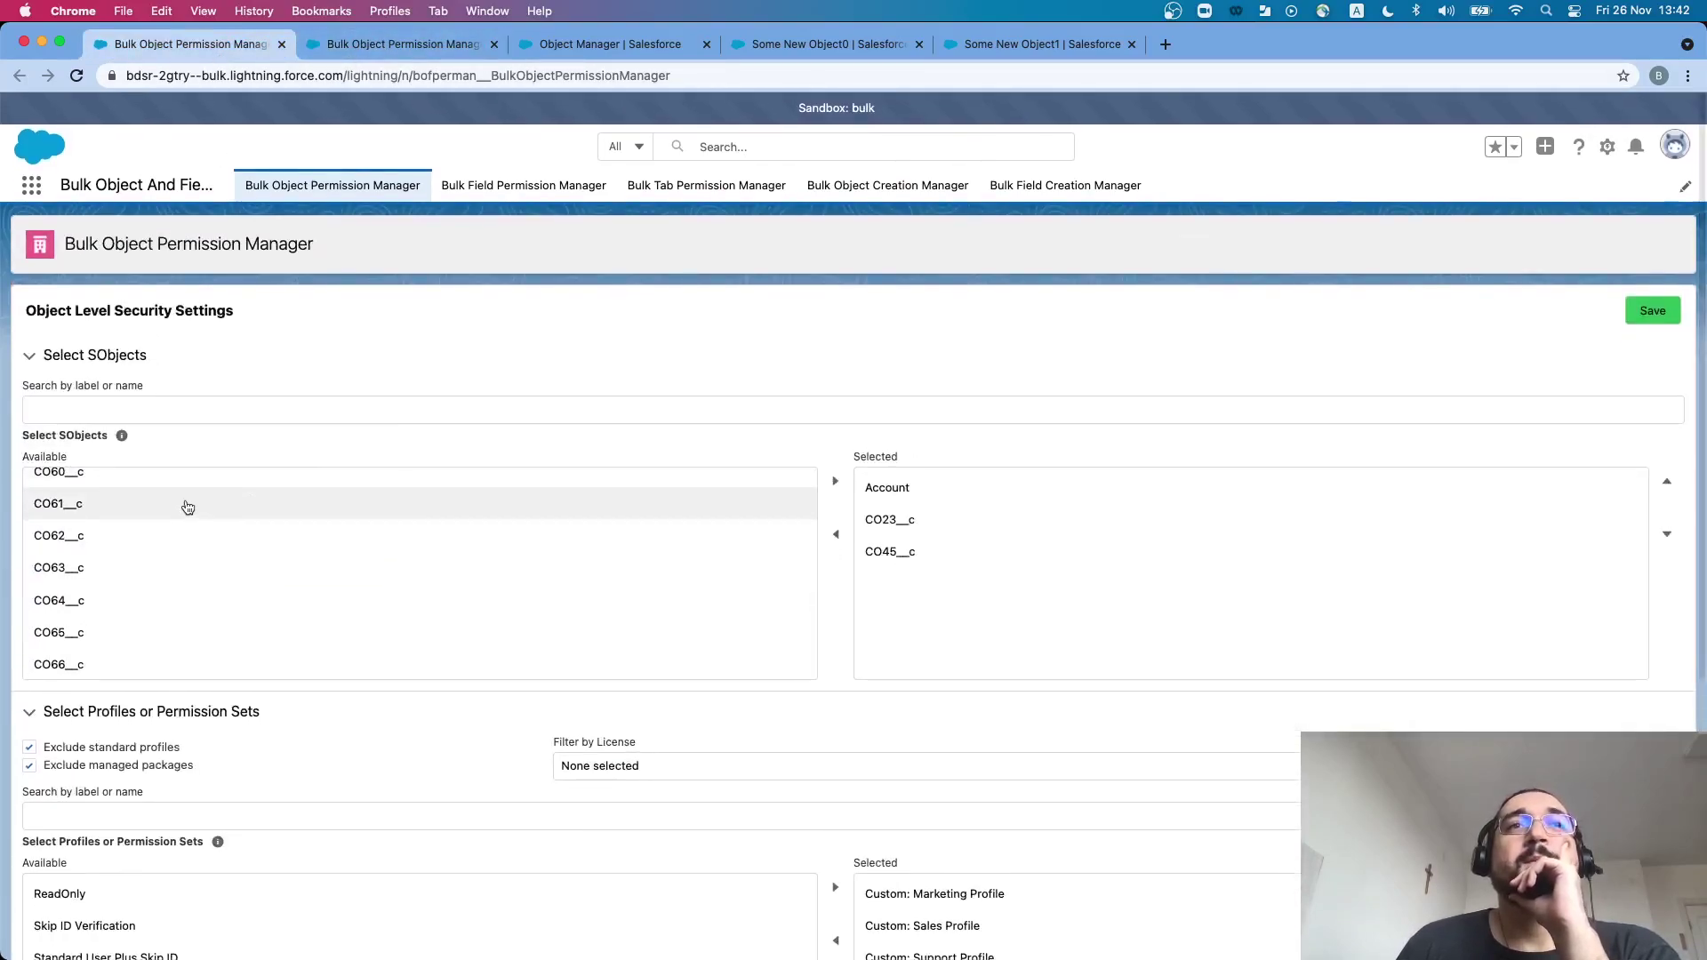
{"action": "scroll", "coordinate": [80, 552], "scroll_direction": "up", "scroll_amount": 10}
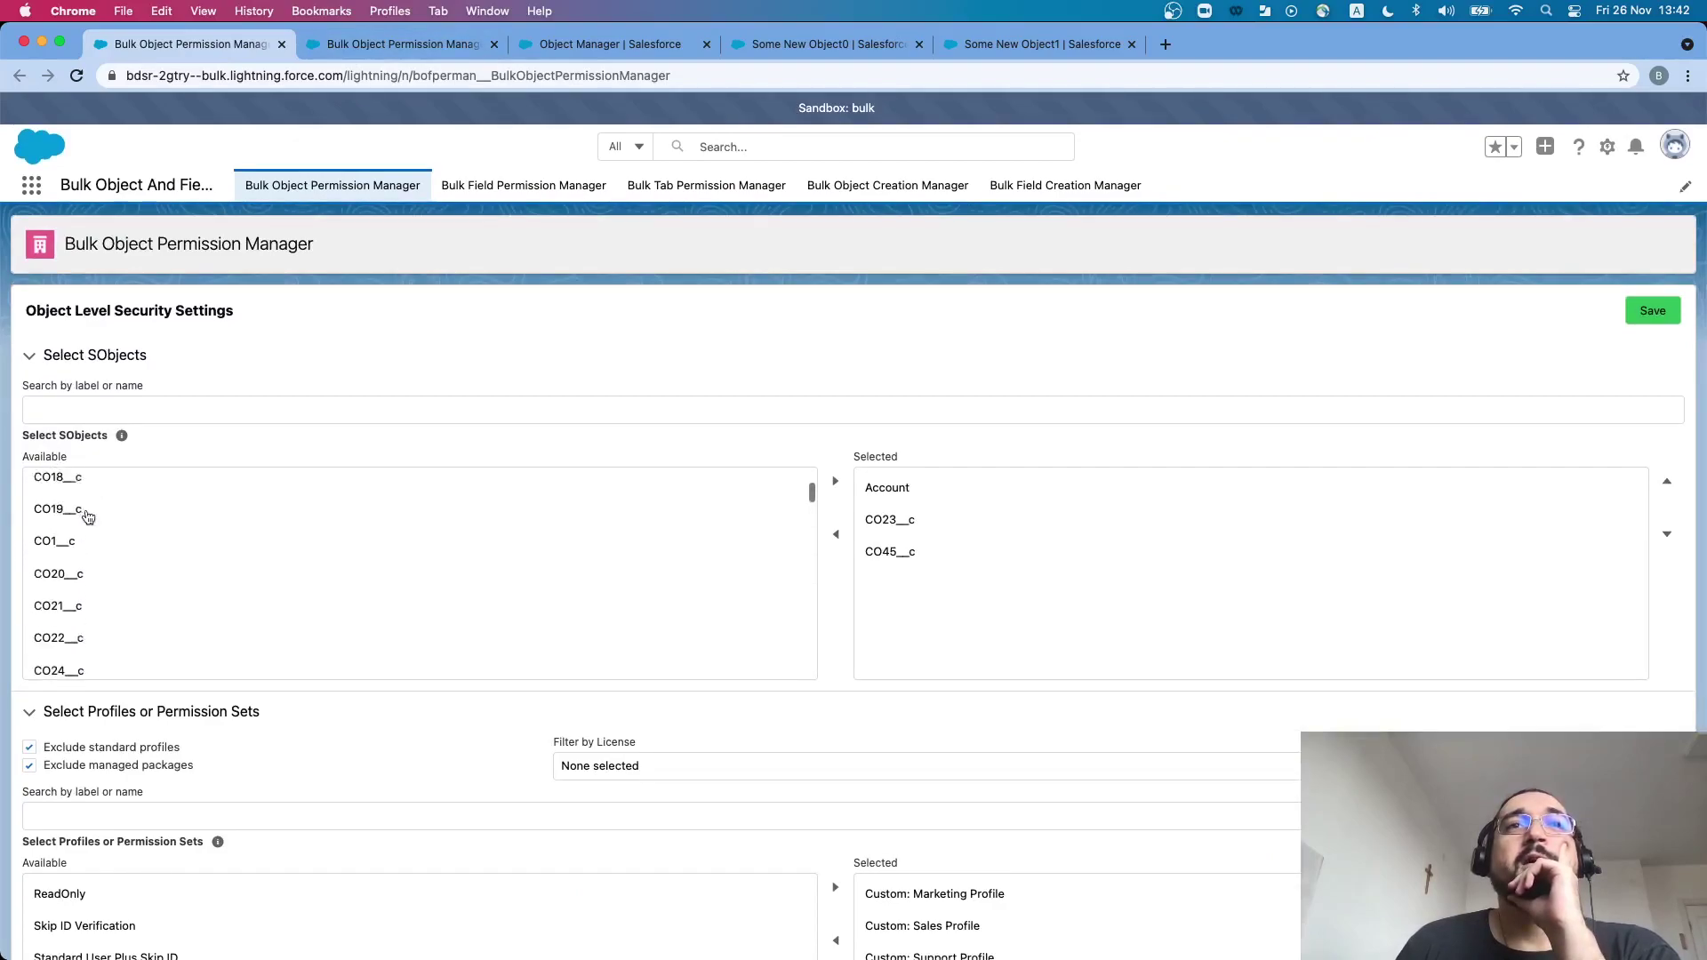
{"action": "scroll", "coordinate": [118, 544], "scroll_direction": "up", "scroll_amount": 5}
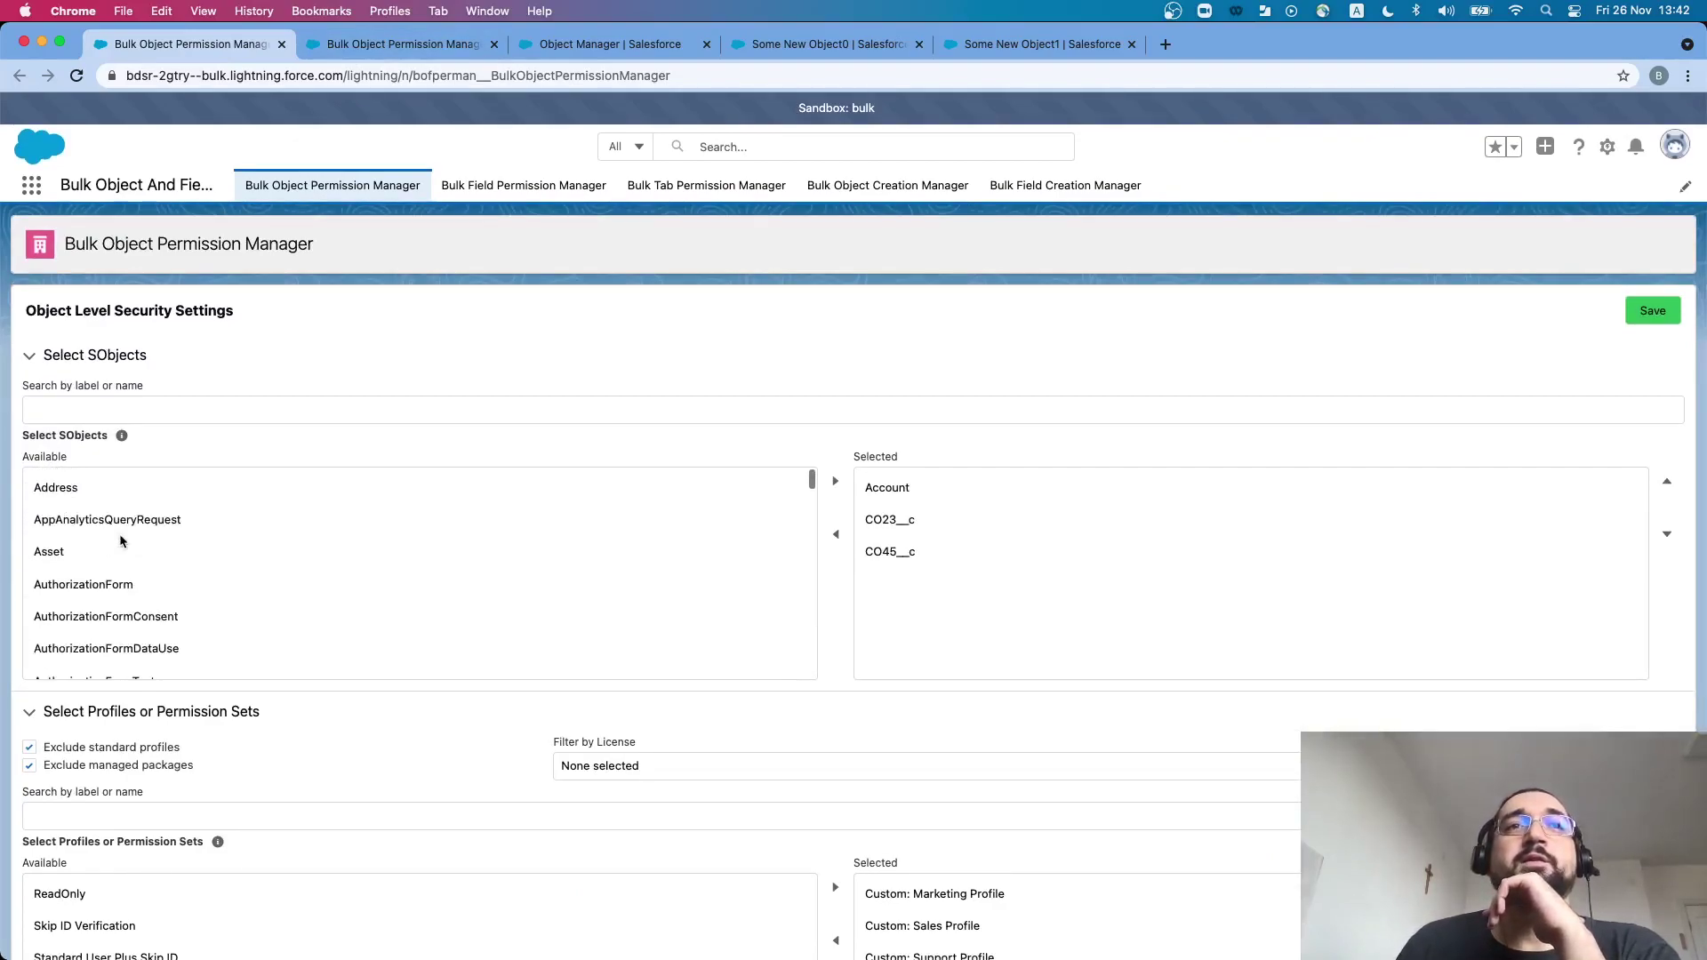
{"action": "scroll", "coordinate": [121, 542], "scroll_direction": "down", "scroll_amount": 4}
{"action": "scroll", "coordinate": [121, 542], "scroll_direction": "down", "scroll_amount": 20}
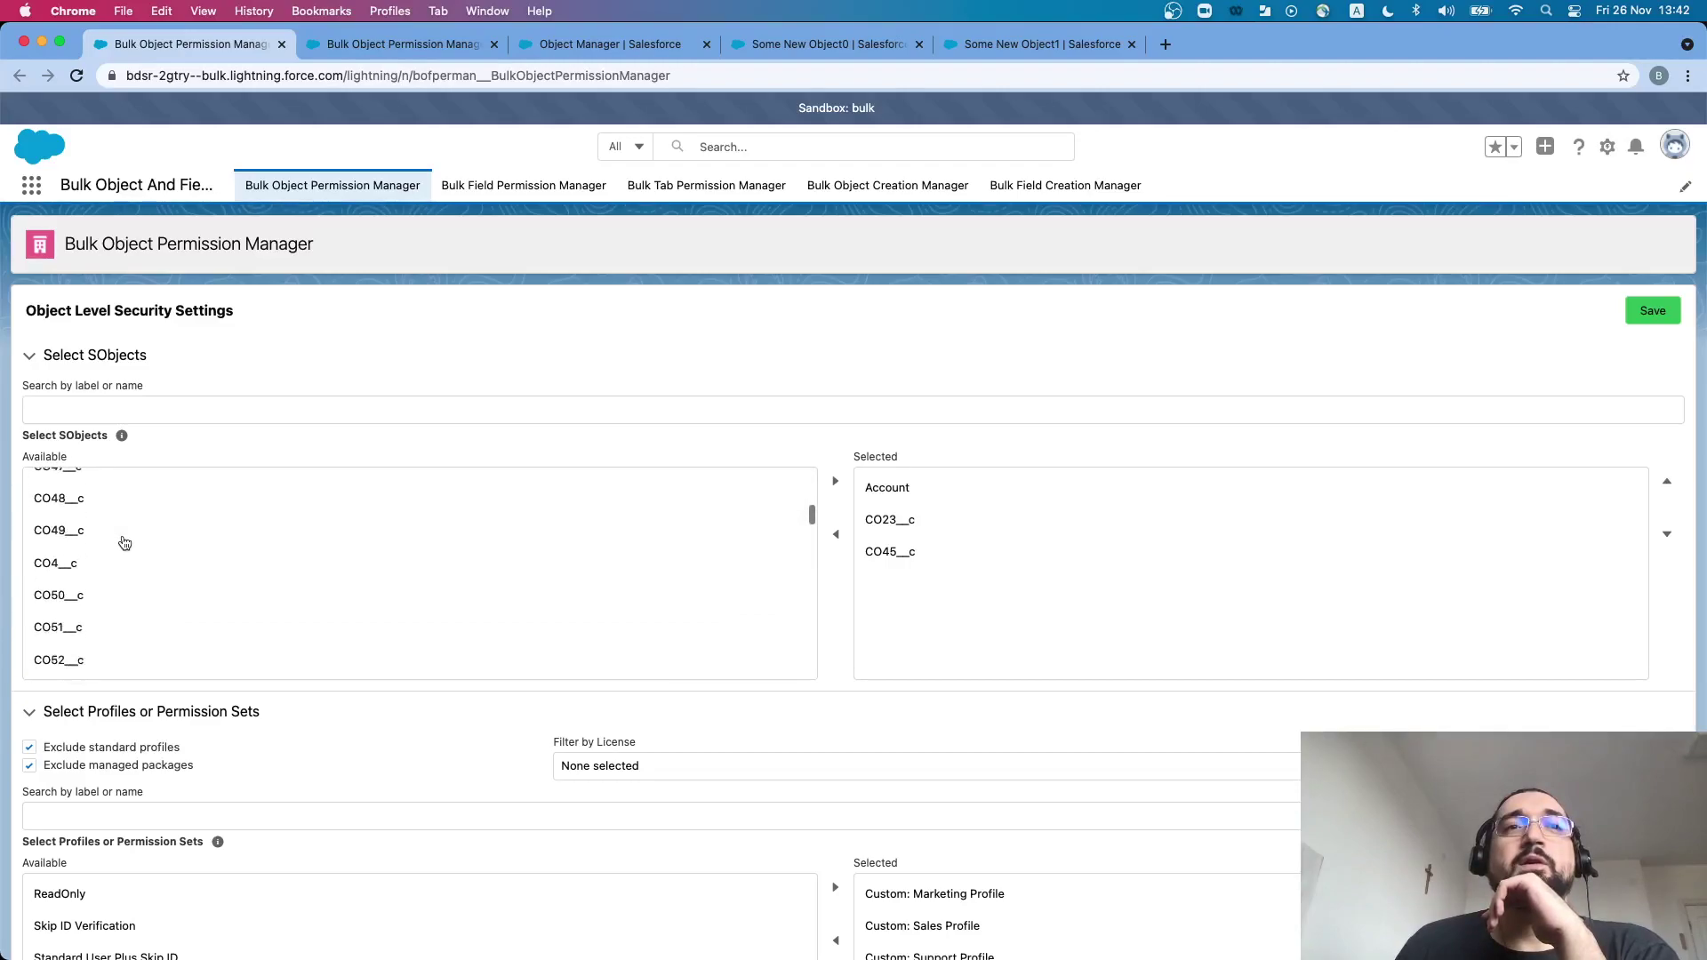
{"action": "scroll", "coordinate": [124, 540], "scroll_direction": "down", "scroll_amount": 8}
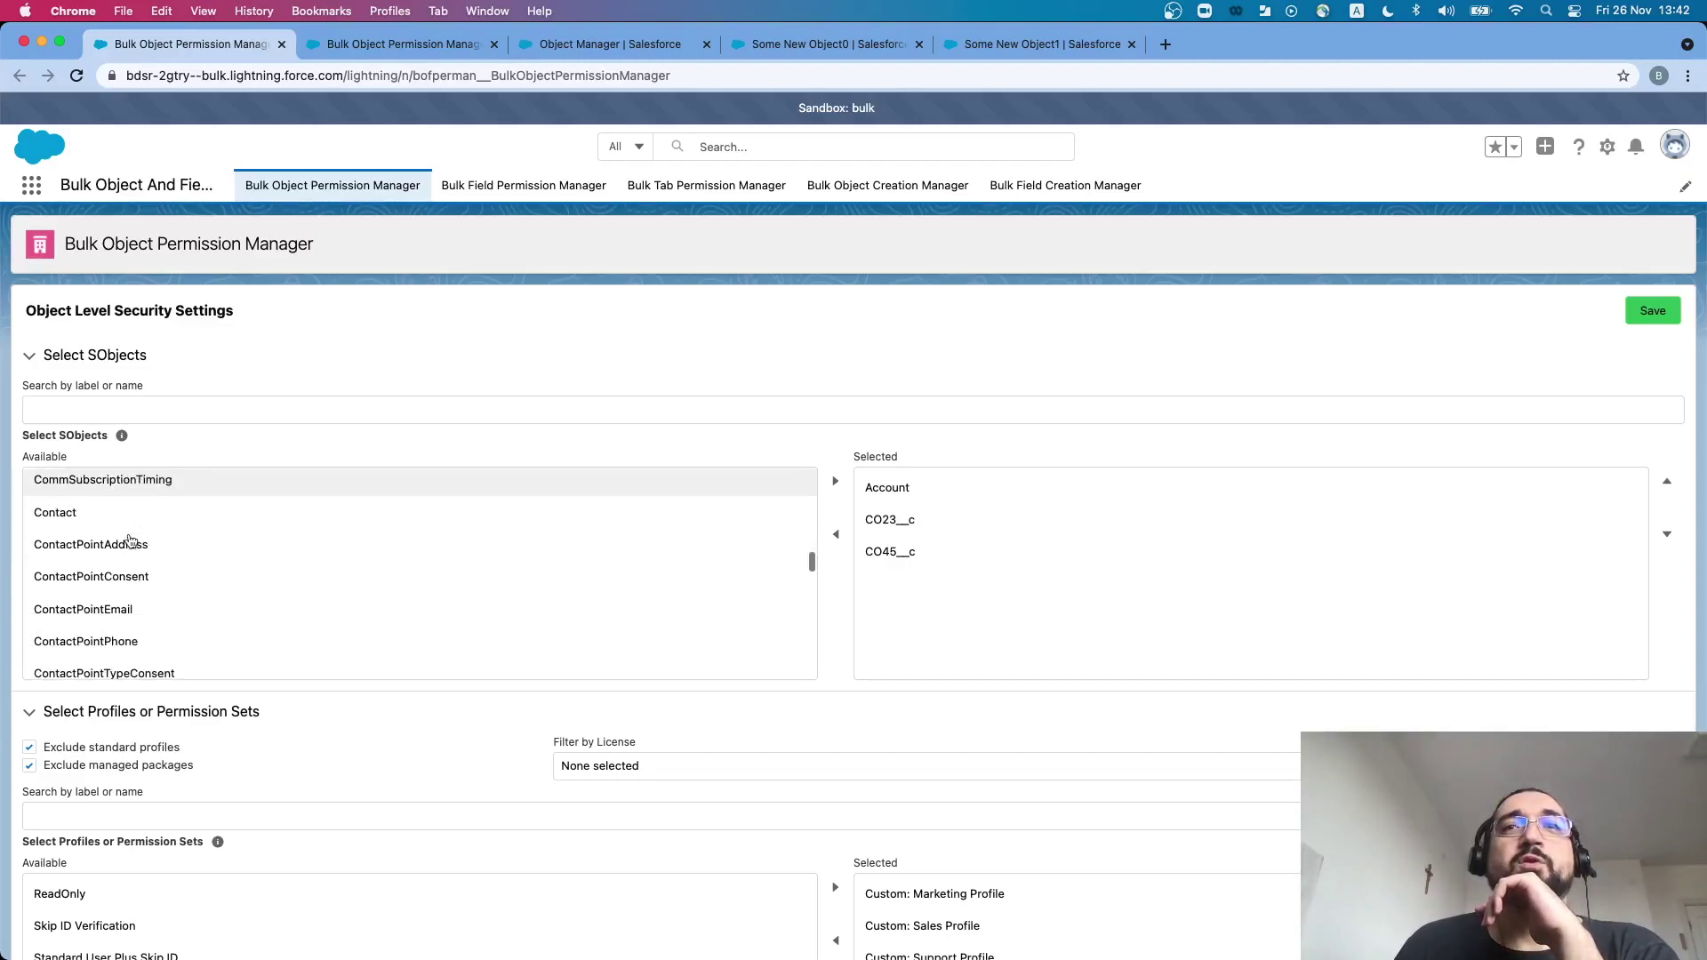
{"action": "scroll", "coordinate": [127, 539], "scroll_direction": "up", "scroll_amount": 6}
{"action": "scroll", "coordinate": [129, 539], "scroll_direction": "down", "scroll_amount": 3}
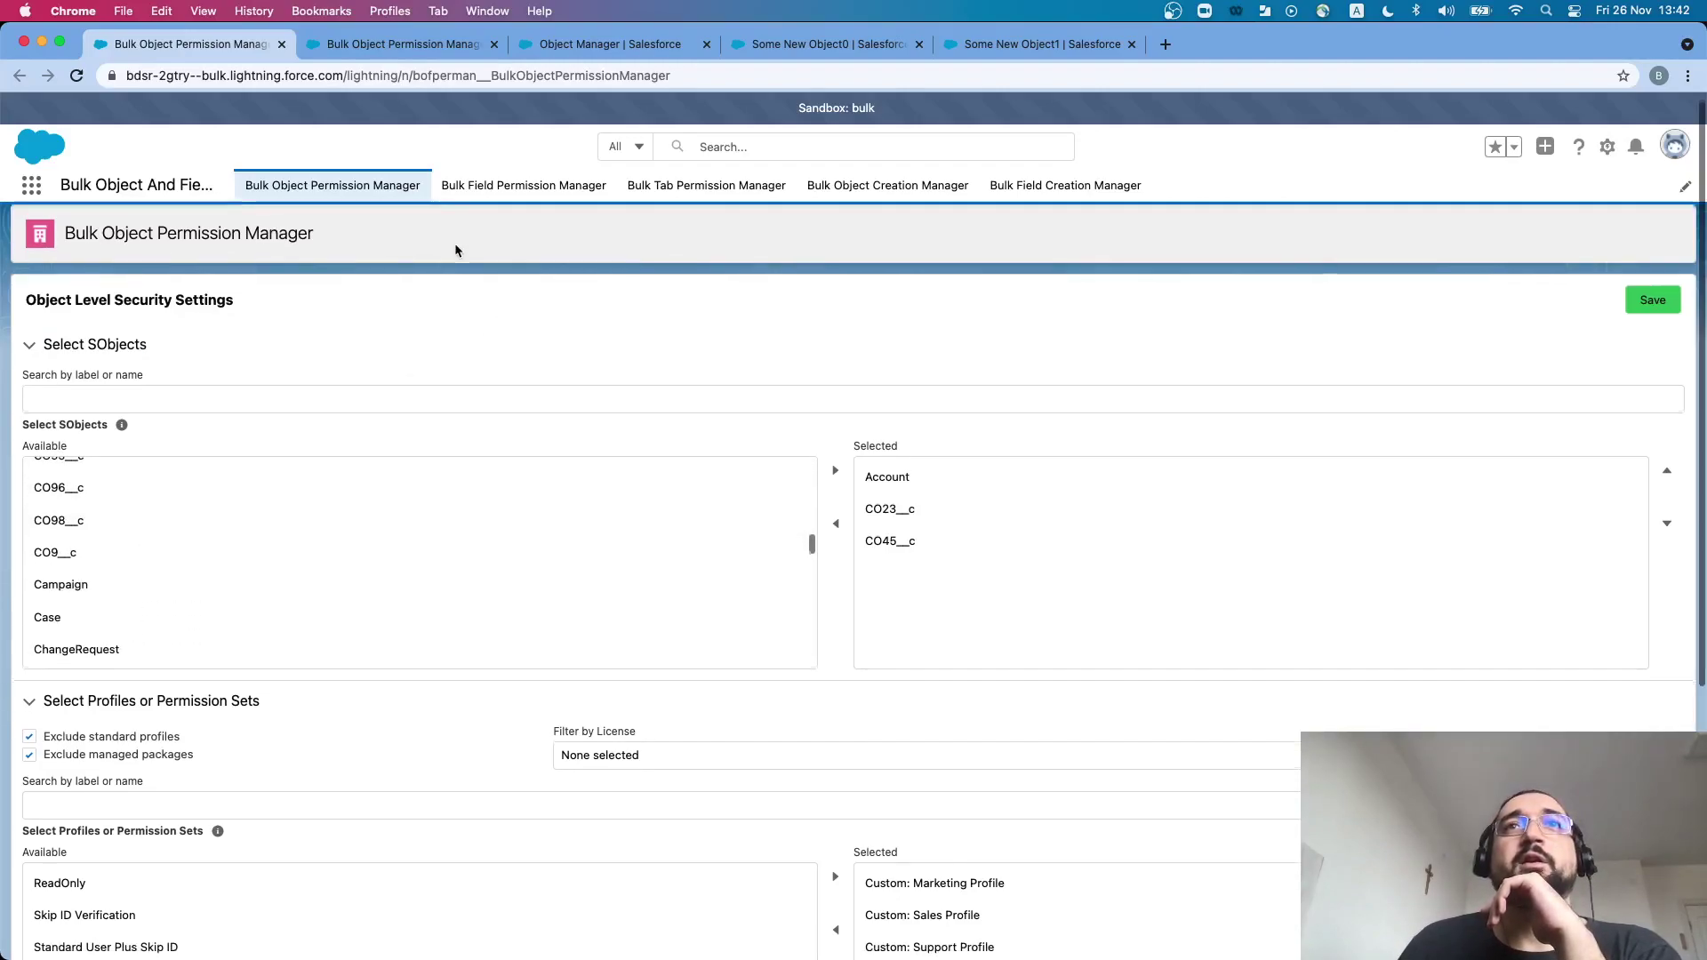
- Open the Bulk Field Permission Manager in the bulk sandbox and add Account to the selected SObjects
{"action": "scroll", "coordinate": [454, 249], "scroll_direction": "down", "scroll_amount": 1}
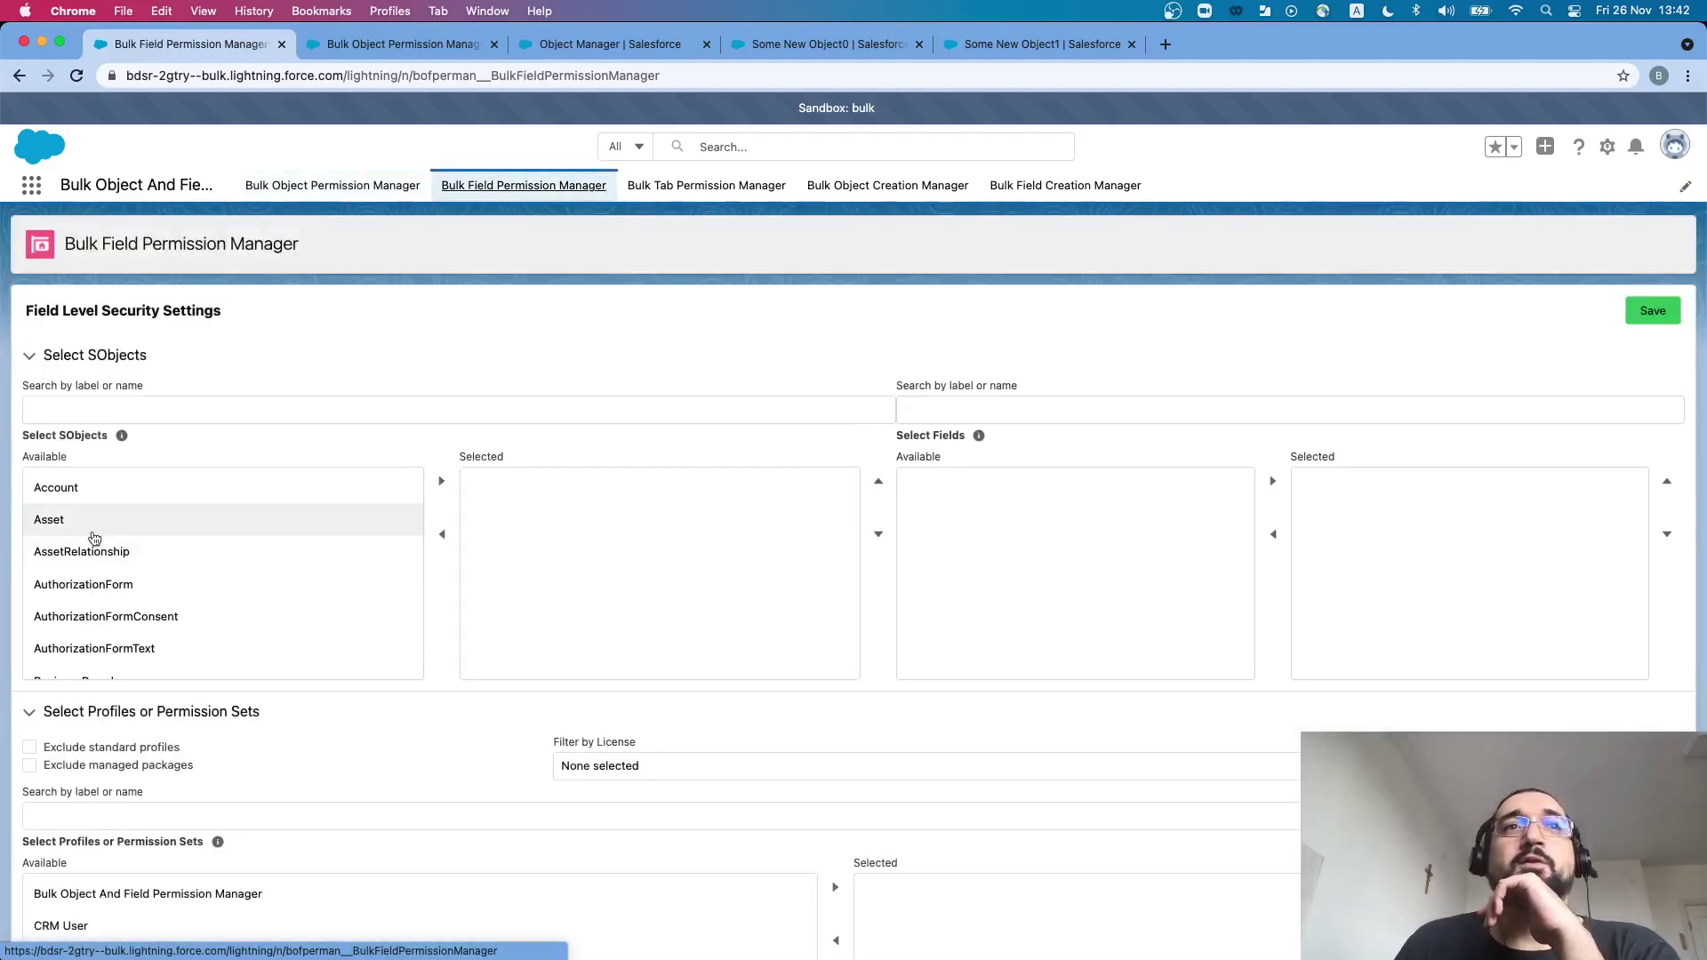
{"action": "scroll", "coordinate": [99, 511], "scroll_direction": "down", "scroll_amount": 1}
{"action": "scroll", "coordinate": [99, 506], "scroll_direction": "up", "scroll_amount": 1}
{"action": "left_click", "coordinate": [95, 485]}
{"action": "left_click", "coordinate": [441, 480]}
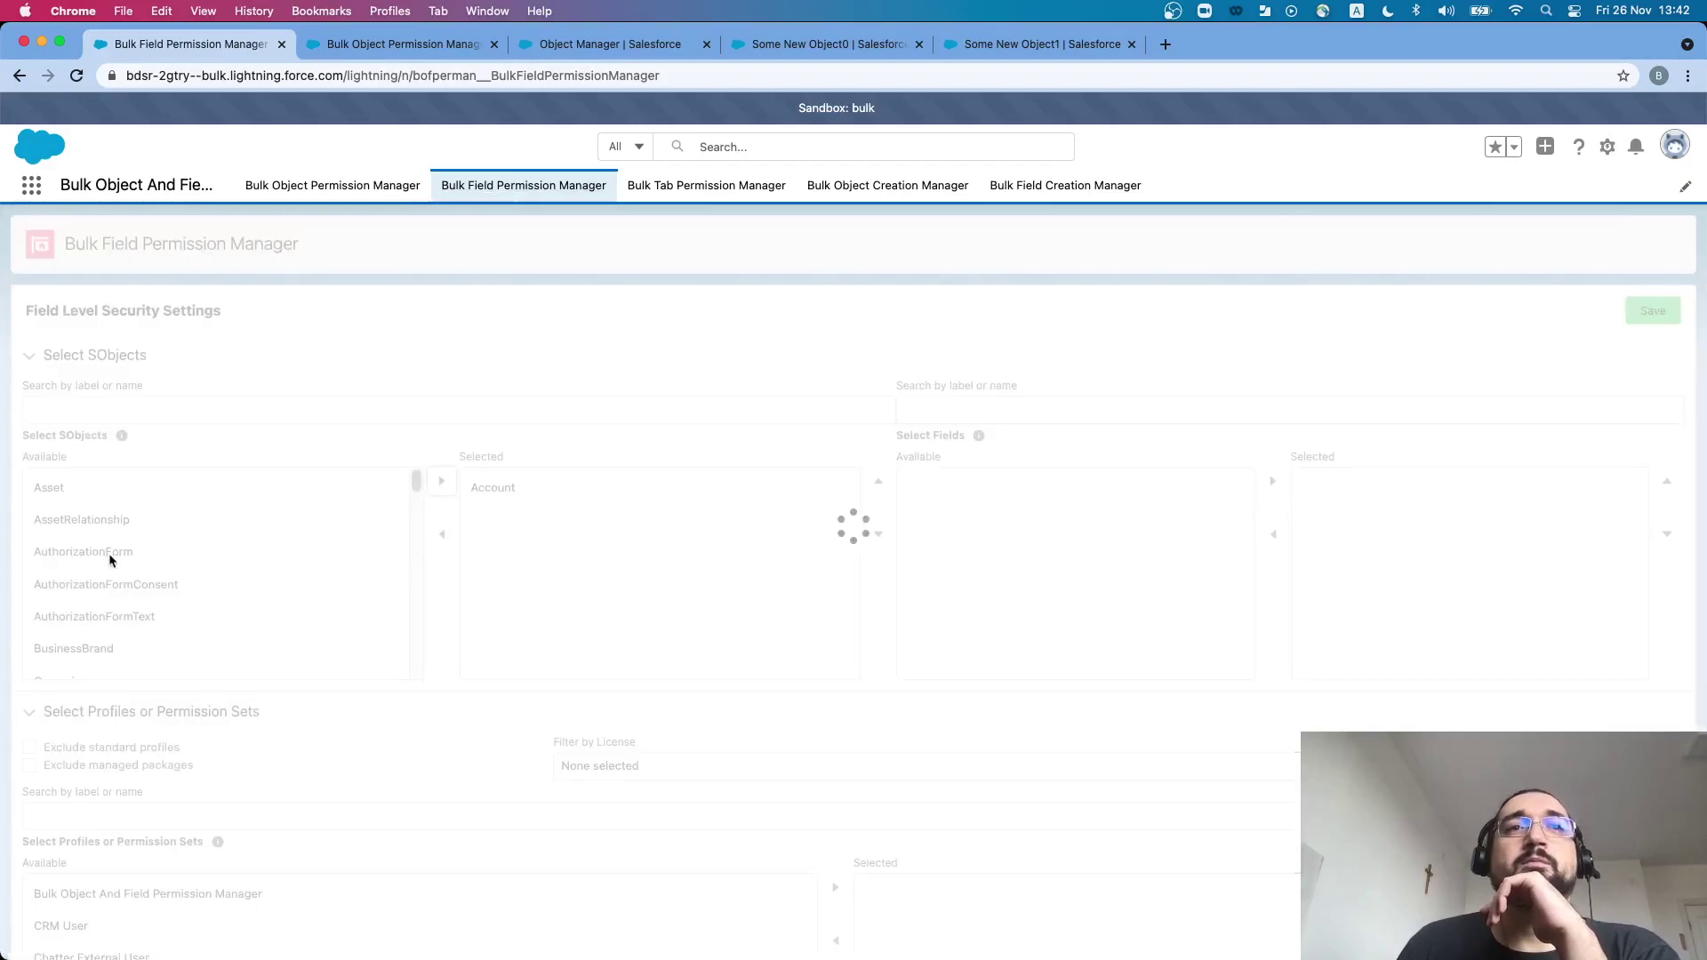
- Examine the remaining available SObjects and the Account fields offered for selection
{"action": "scroll", "coordinate": [111, 553], "scroll_direction": "down", "scroll_amount": 2}
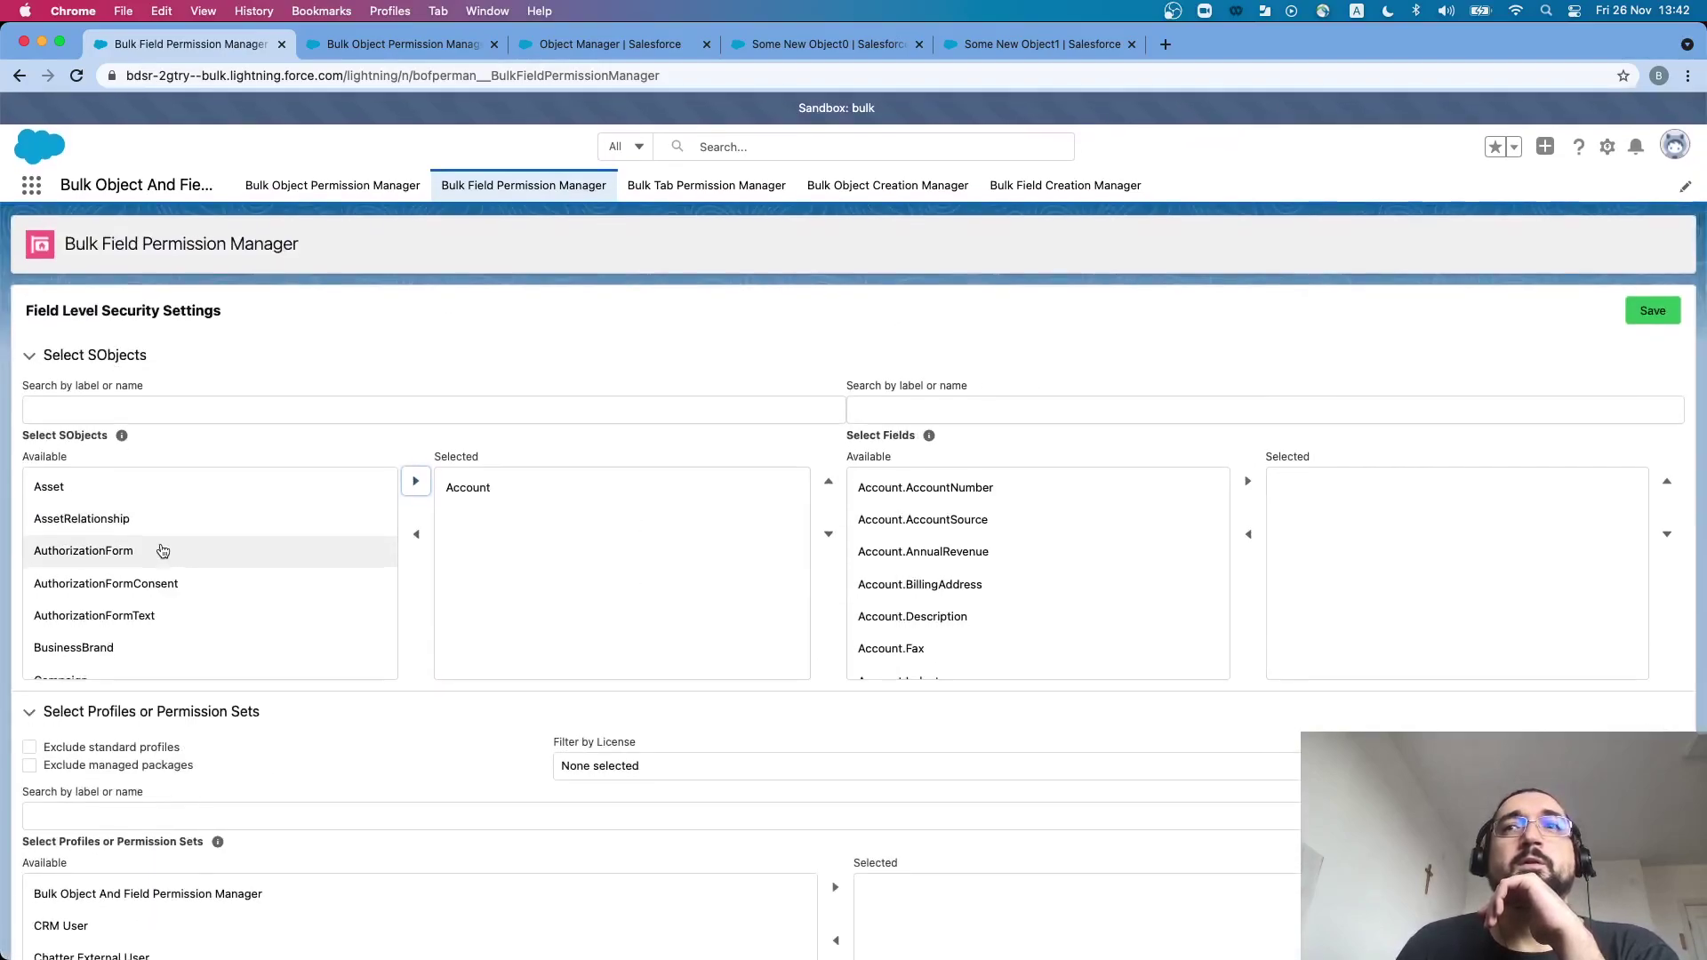
{"action": "scroll", "coordinate": [161, 547], "scroll_direction": "down", "scroll_amount": 5}
{"action": "scroll", "coordinate": [163, 552], "scroll_direction": "down", "scroll_amount": 3}
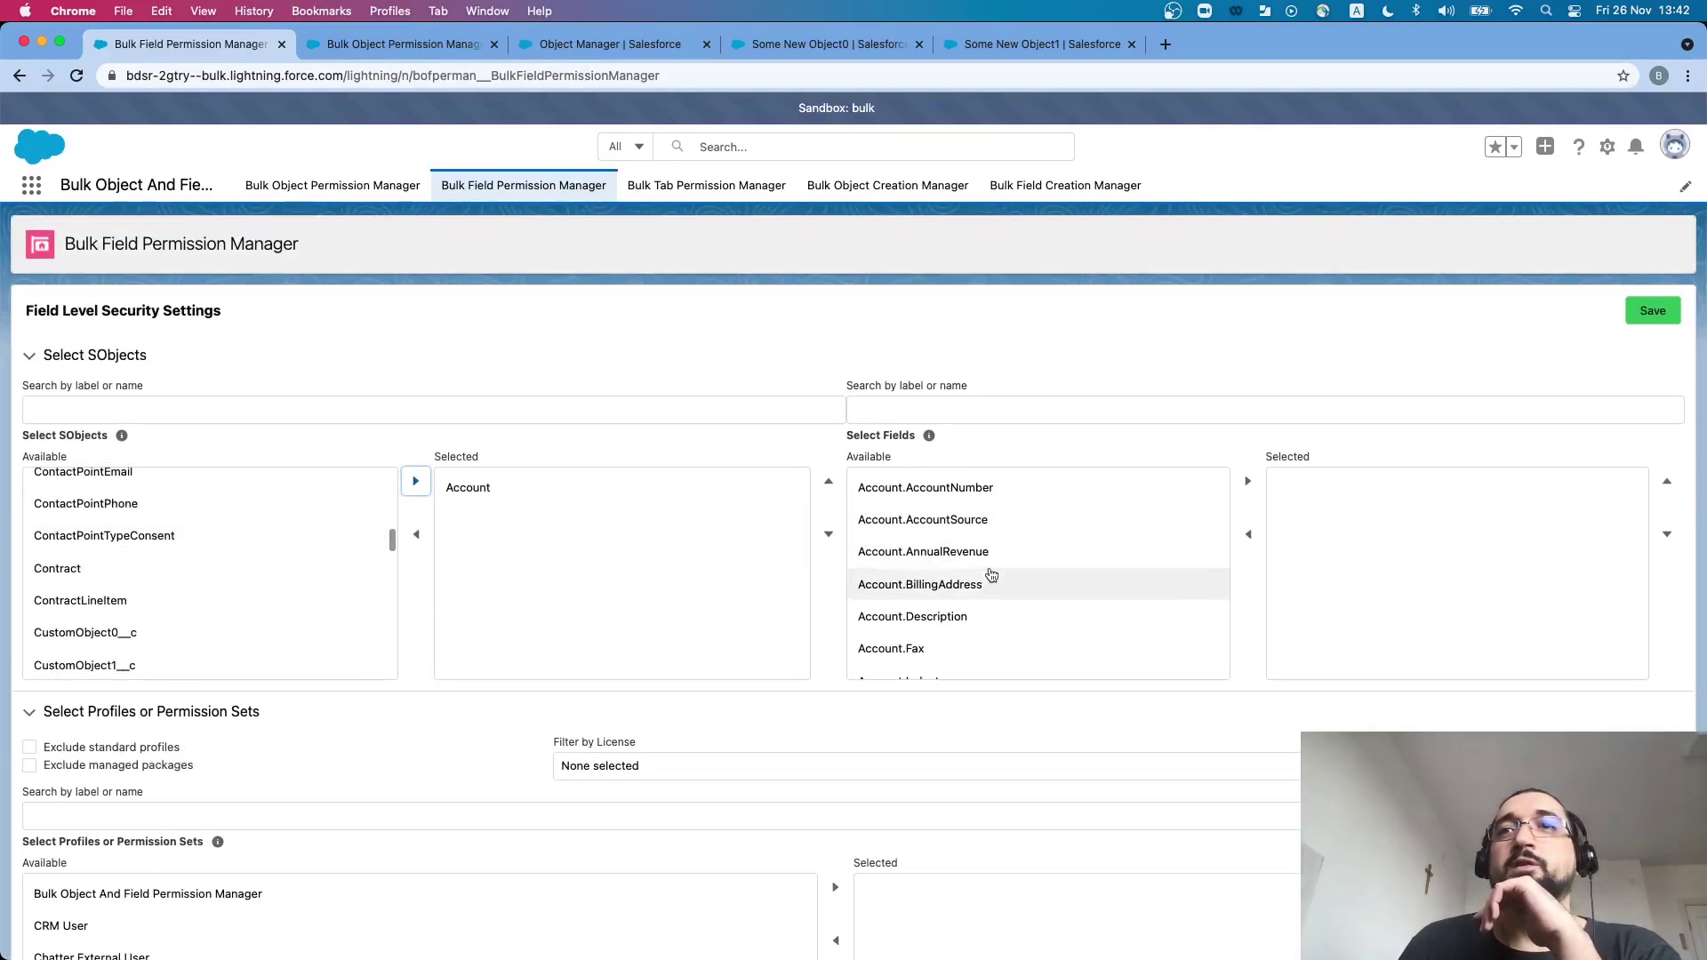
{"action": "scroll", "coordinate": [989, 564], "scroll_direction": "down", "scroll_amount": 4}
{"action": "scroll", "coordinate": [989, 566], "scroll_direction": "up", "scroll_amount": 5}
{"action": "scroll", "coordinate": [1014, 561], "scroll_direction": "down", "scroll_amount": 3}
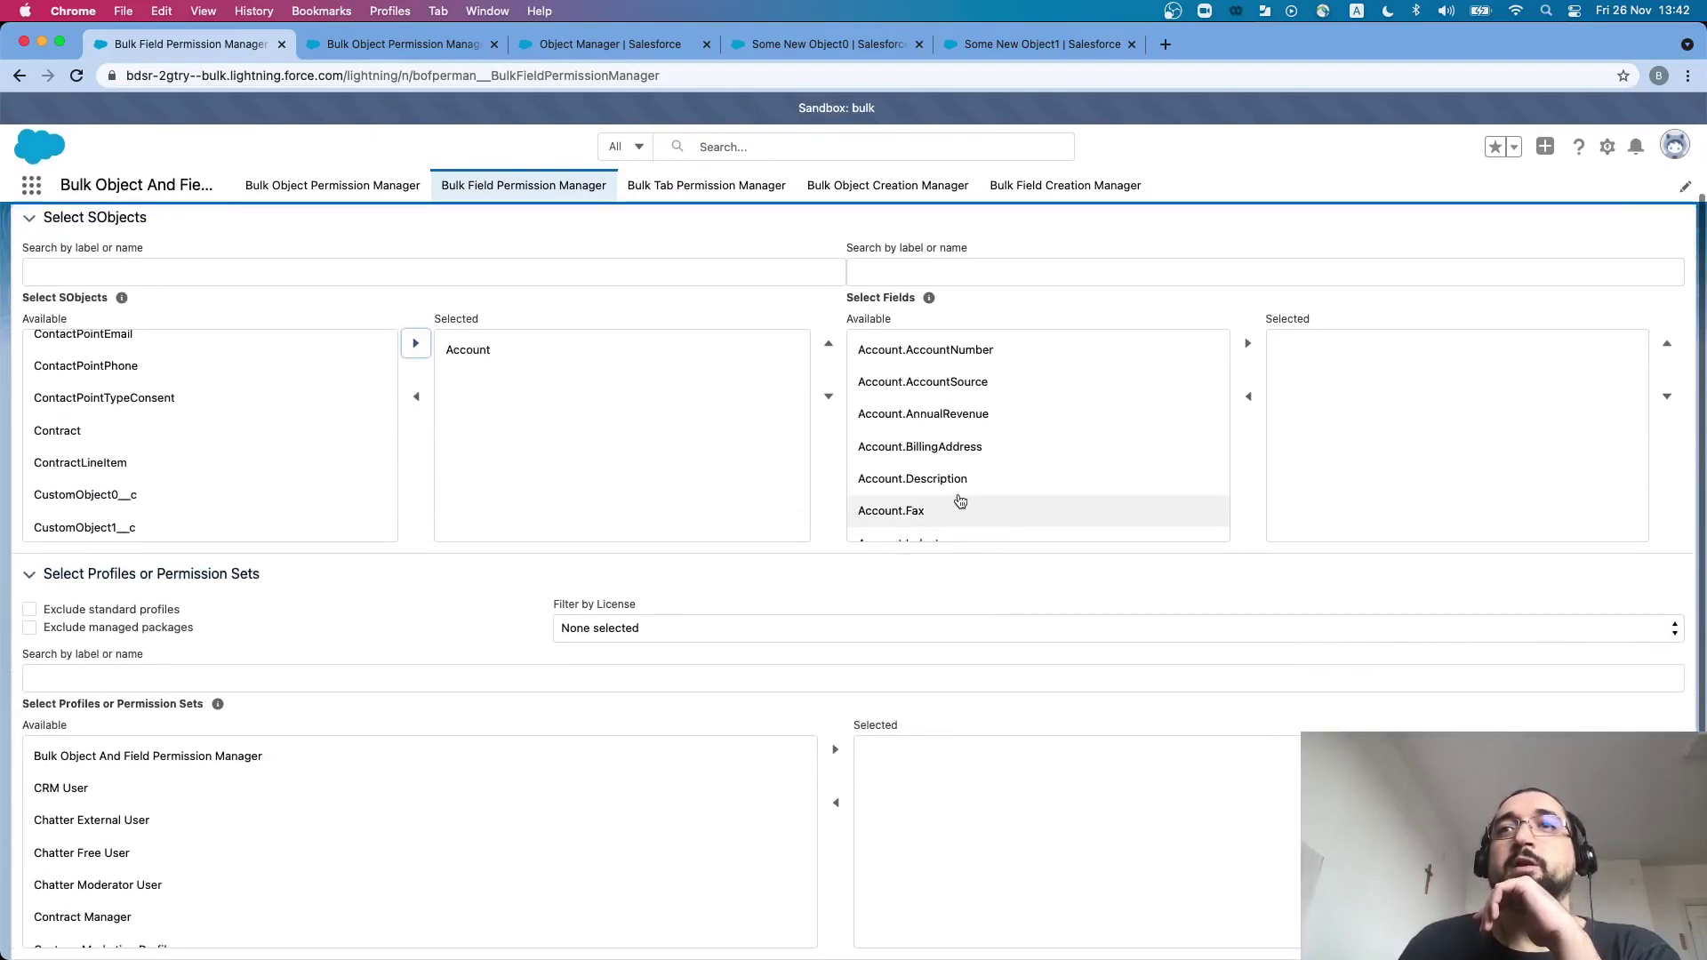
{"action": "scroll", "coordinate": [957, 489], "scroll_direction": "up", "scroll_amount": 2}
{"action": "scroll", "coordinate": [942, 464], "scroll_direction": "down", "scroll_amount": 5}
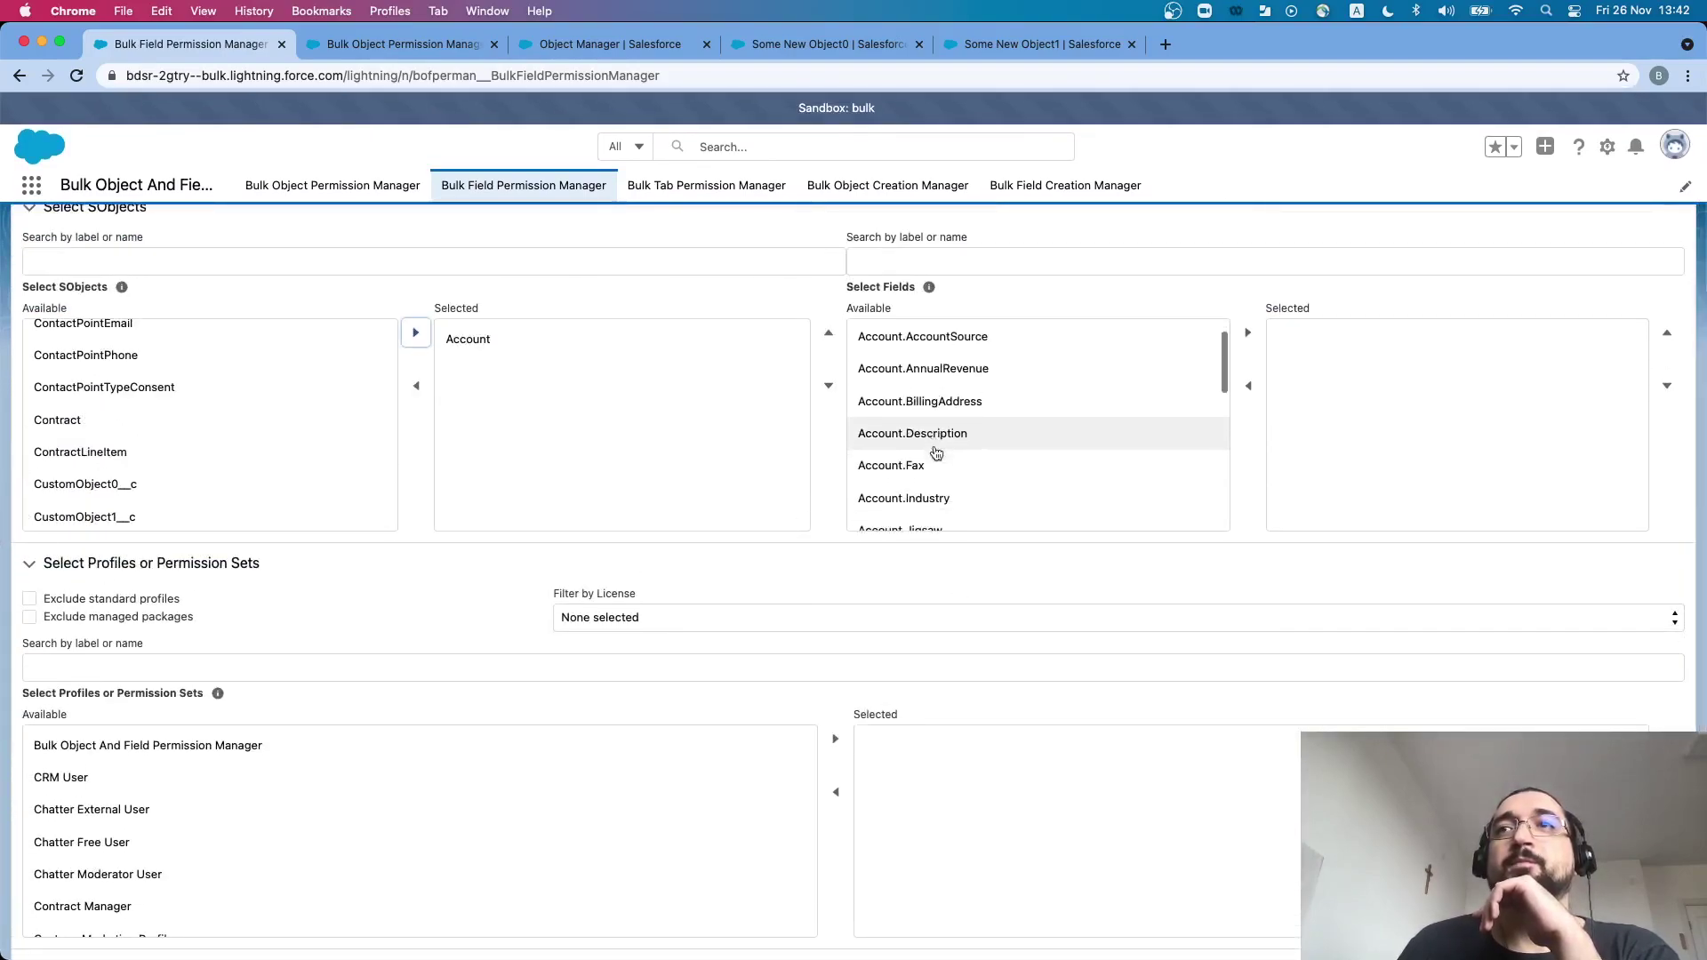
{"action": "scroll", "coordinate": [936, 454], "scroll_direction": "down", "scroll_amount": 5}
{"action": "scroll", "coordinate": [50, 431], "scroll_direction": "up", "scroll_amount": 1}
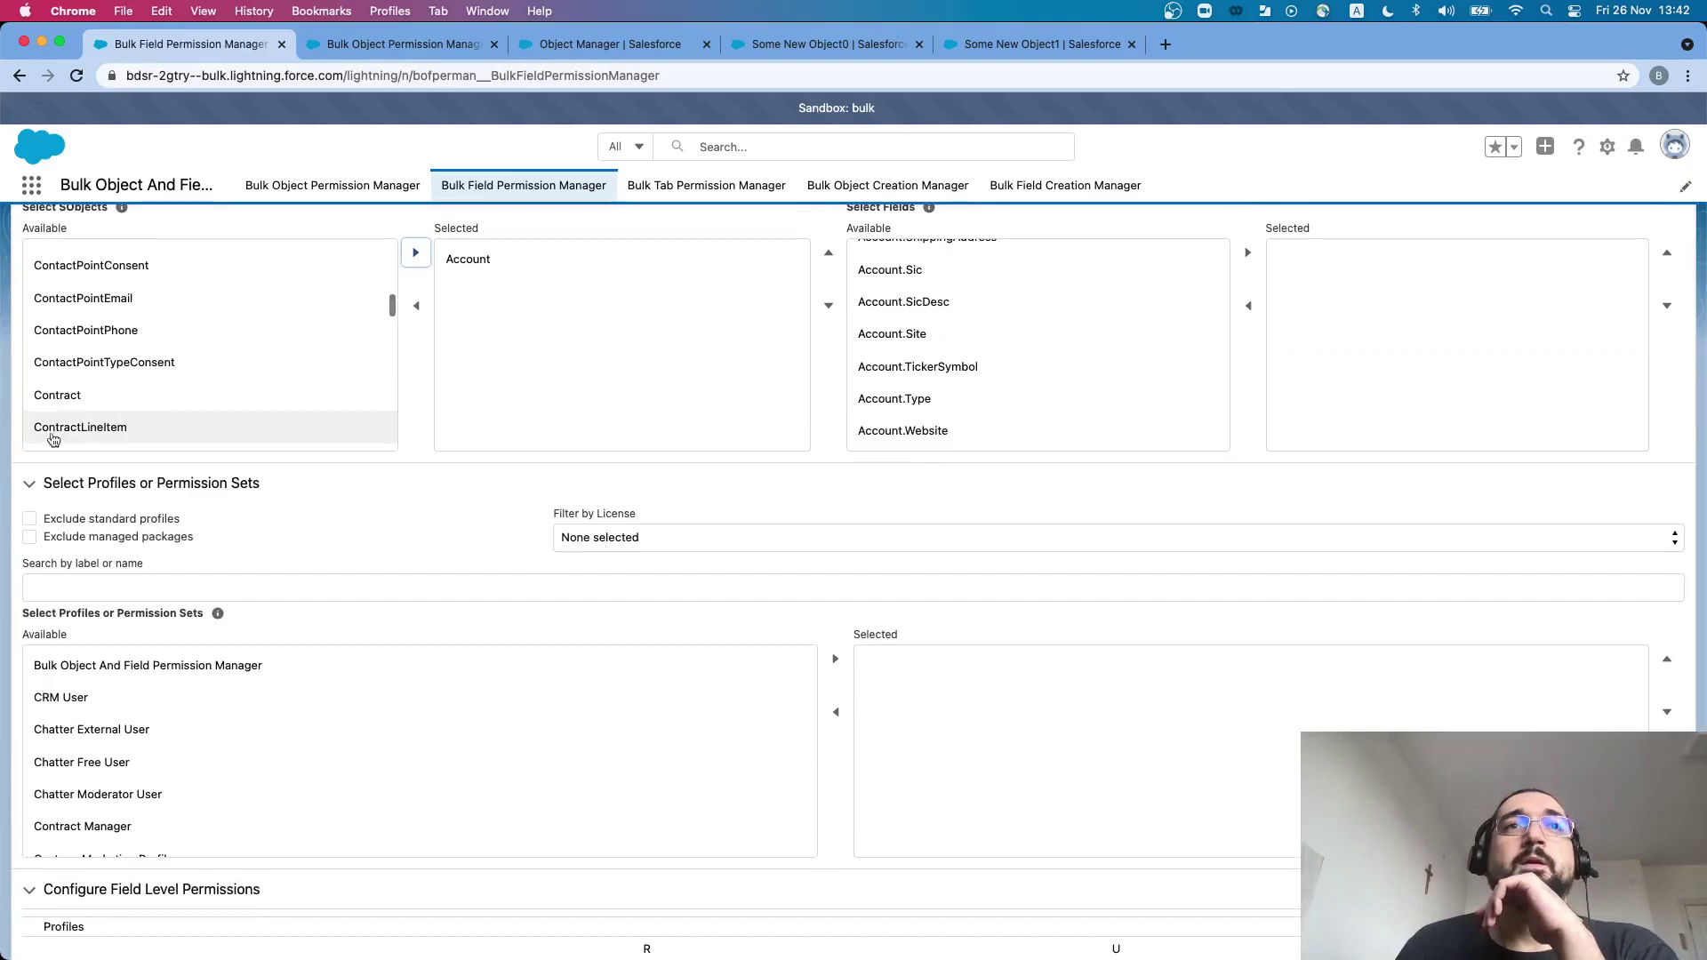
- Add CustomObject0__c to the selected SObjects and review the available fields
{"action": "scroll", "coordinate": [111, 411], "scroll_direction": "down", "scroll_amount": 1}
{"action": "left_click", "coordinate": [111, 412]}
{"action": "left_click", "coordinate": [416, 254]}
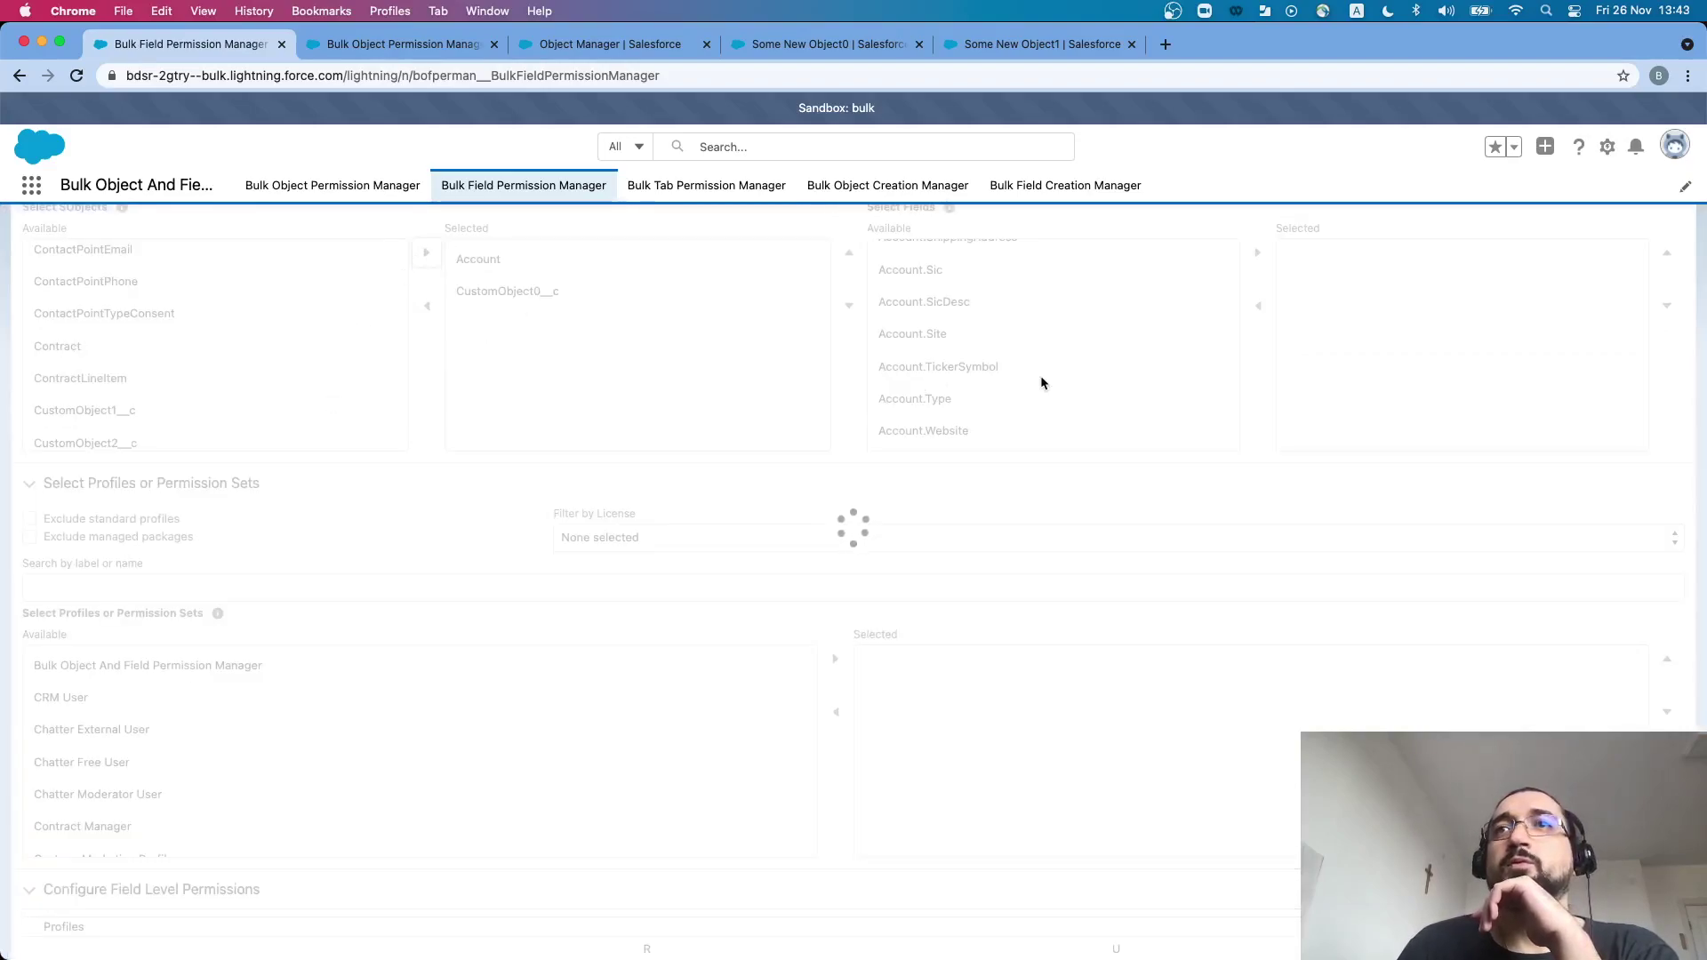
{"action": "scroll", "coordinate": [1042, 383], "scroll_direction": "up", "scroll_amount": 3}
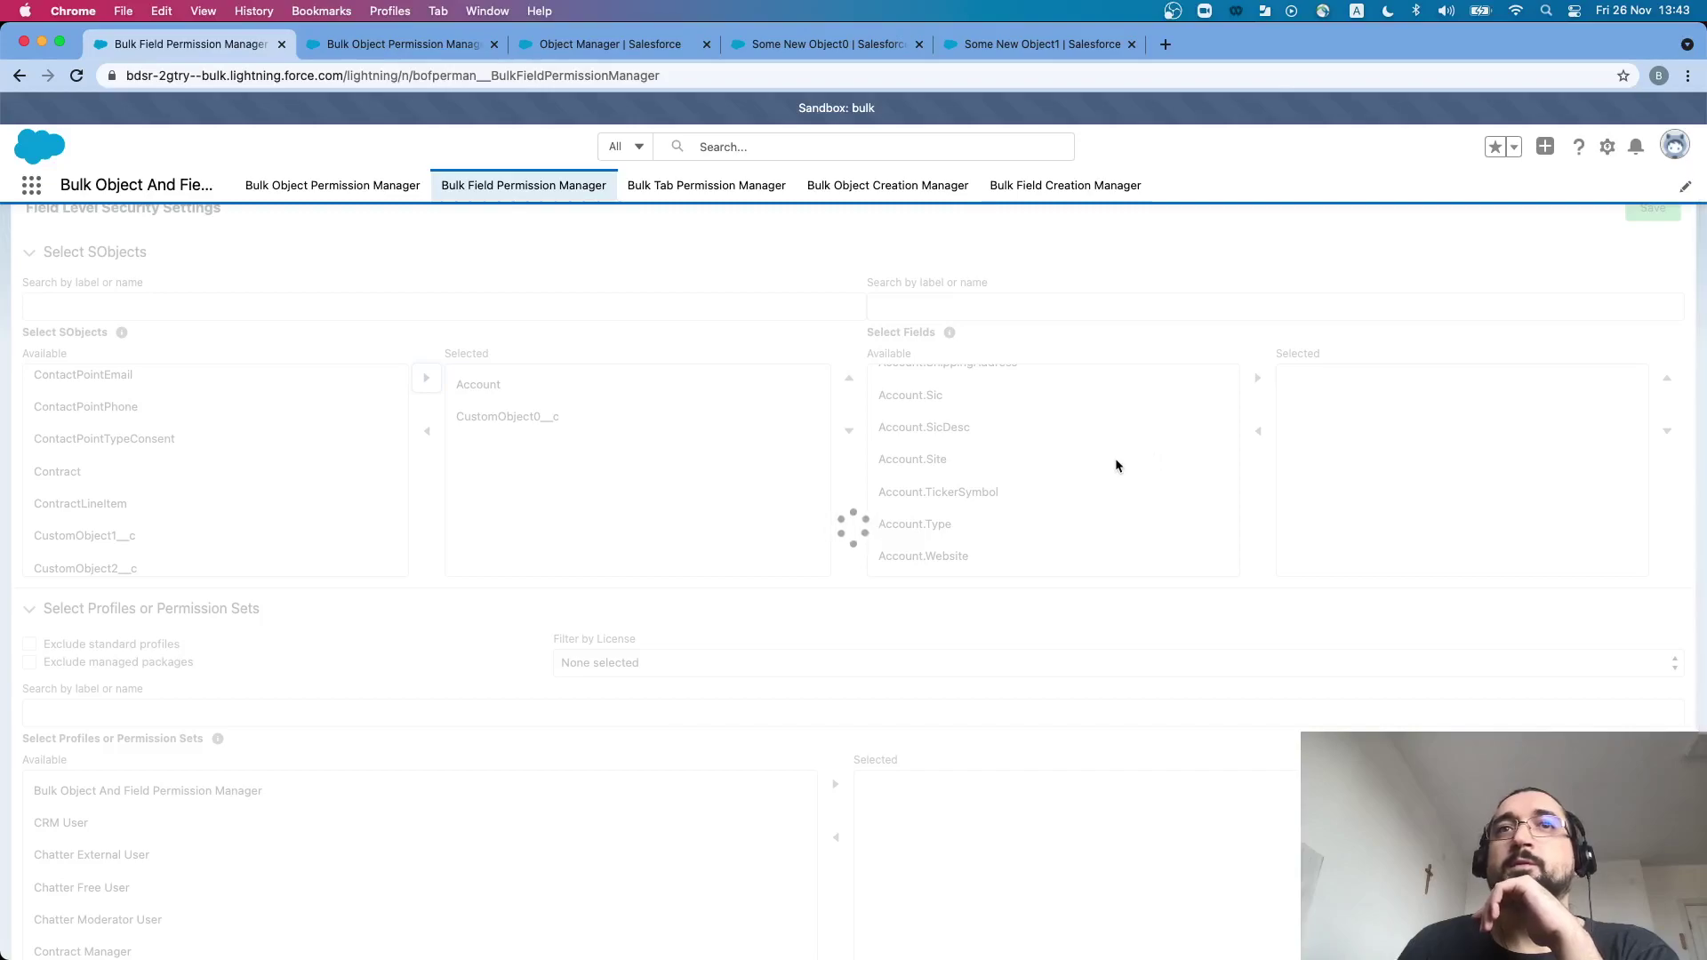
{"action": "scroll", "coordinate": [1112, 460], "scroll_direction": "down", "scroll_amount": 3}
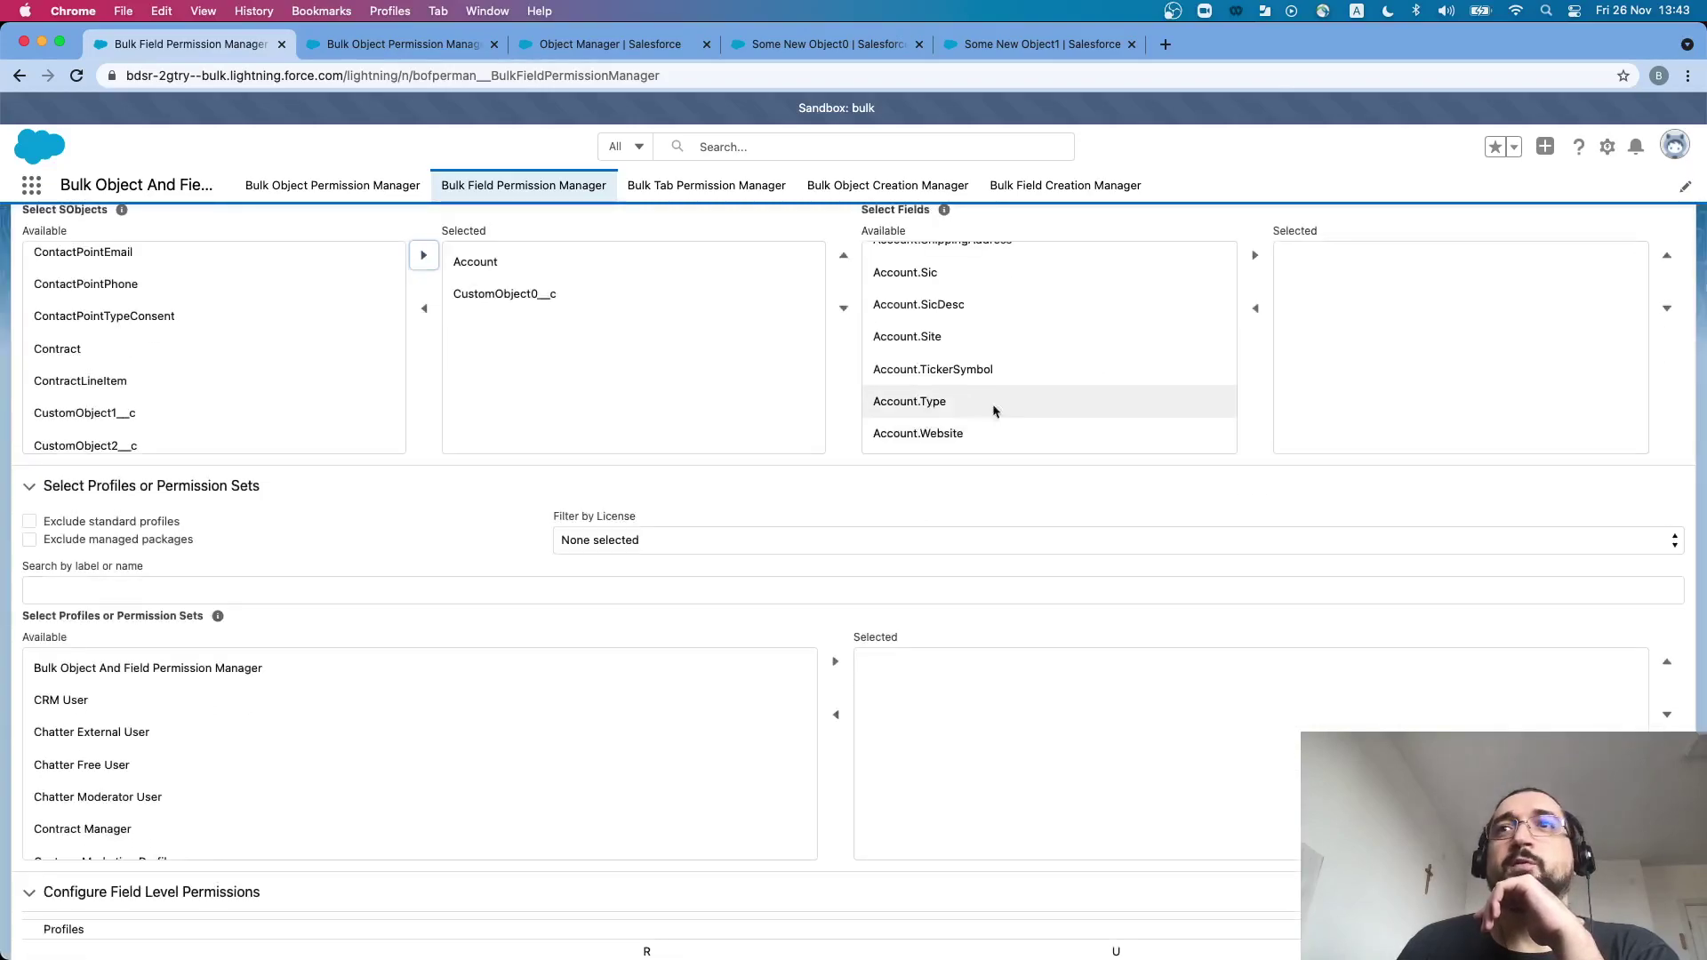
{"action": "scroll", "coordinate": [1023, 400], "scroll_direction": "down", "scroll_amount": 3}
{"action": "scroll", "coordinate": [1079, 381], "scroll_direction": "up", "scroll_amount": 8}
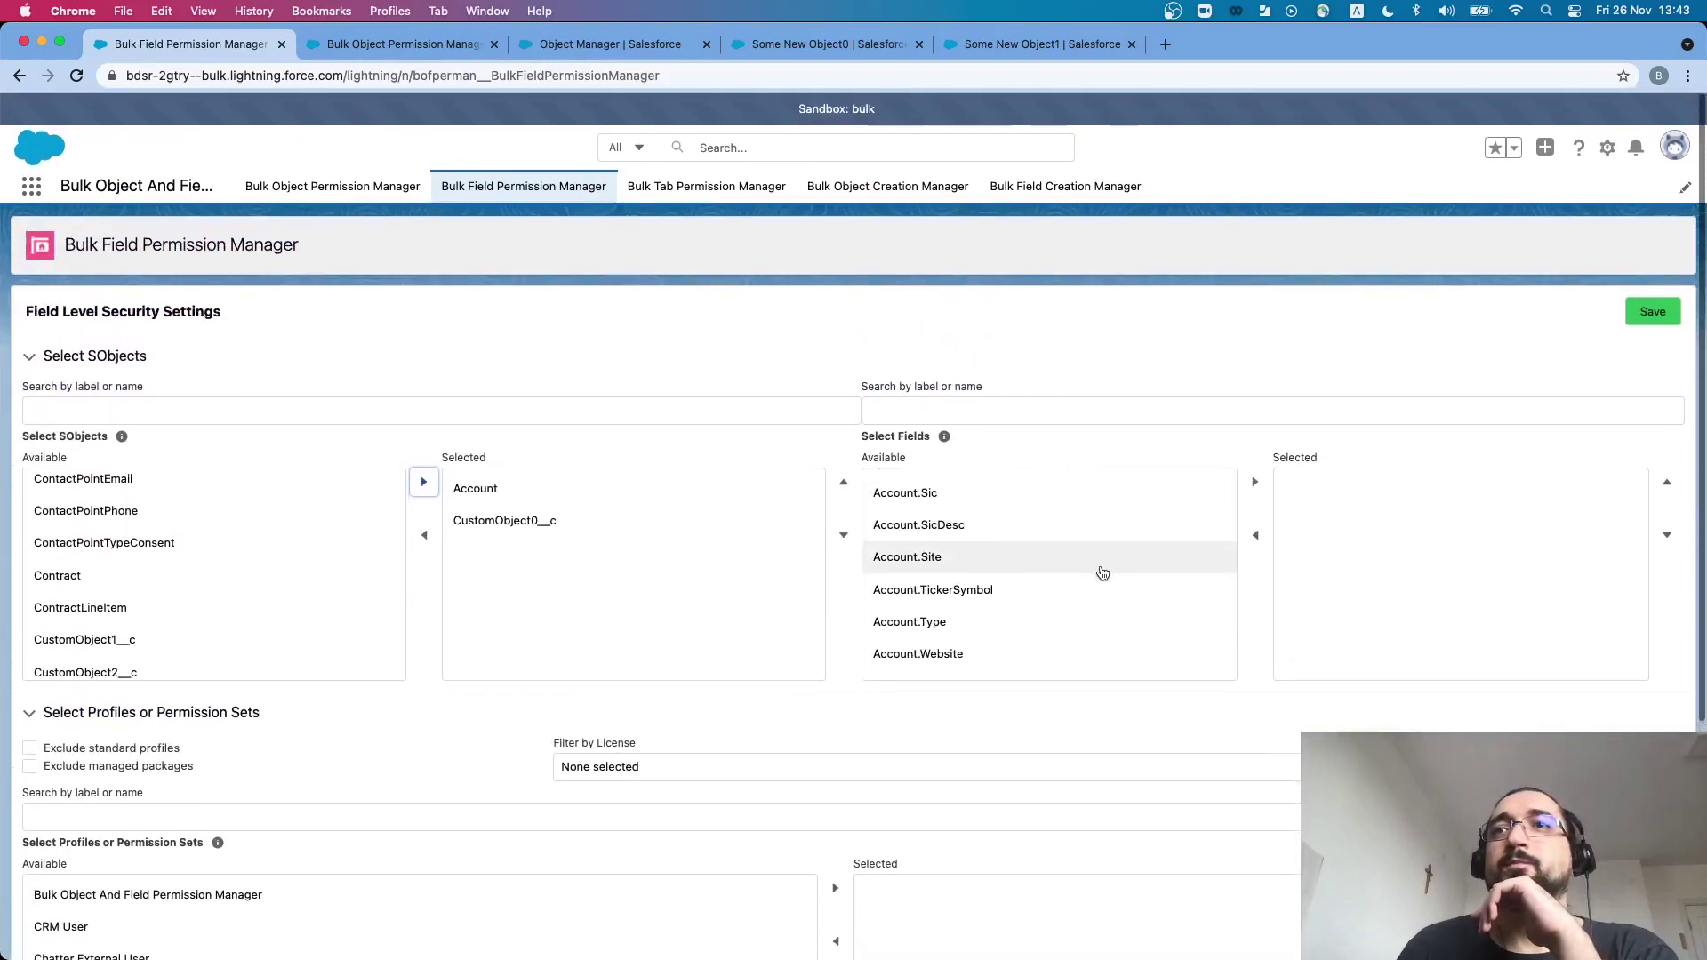
- Examine the CustomObject0__c fields offered for selection in the Bulk Field Permission Manager
{"action": "scroll", "coordinate": [1102, 573], "scroll_direction": "down", "scroll_amount": 10}
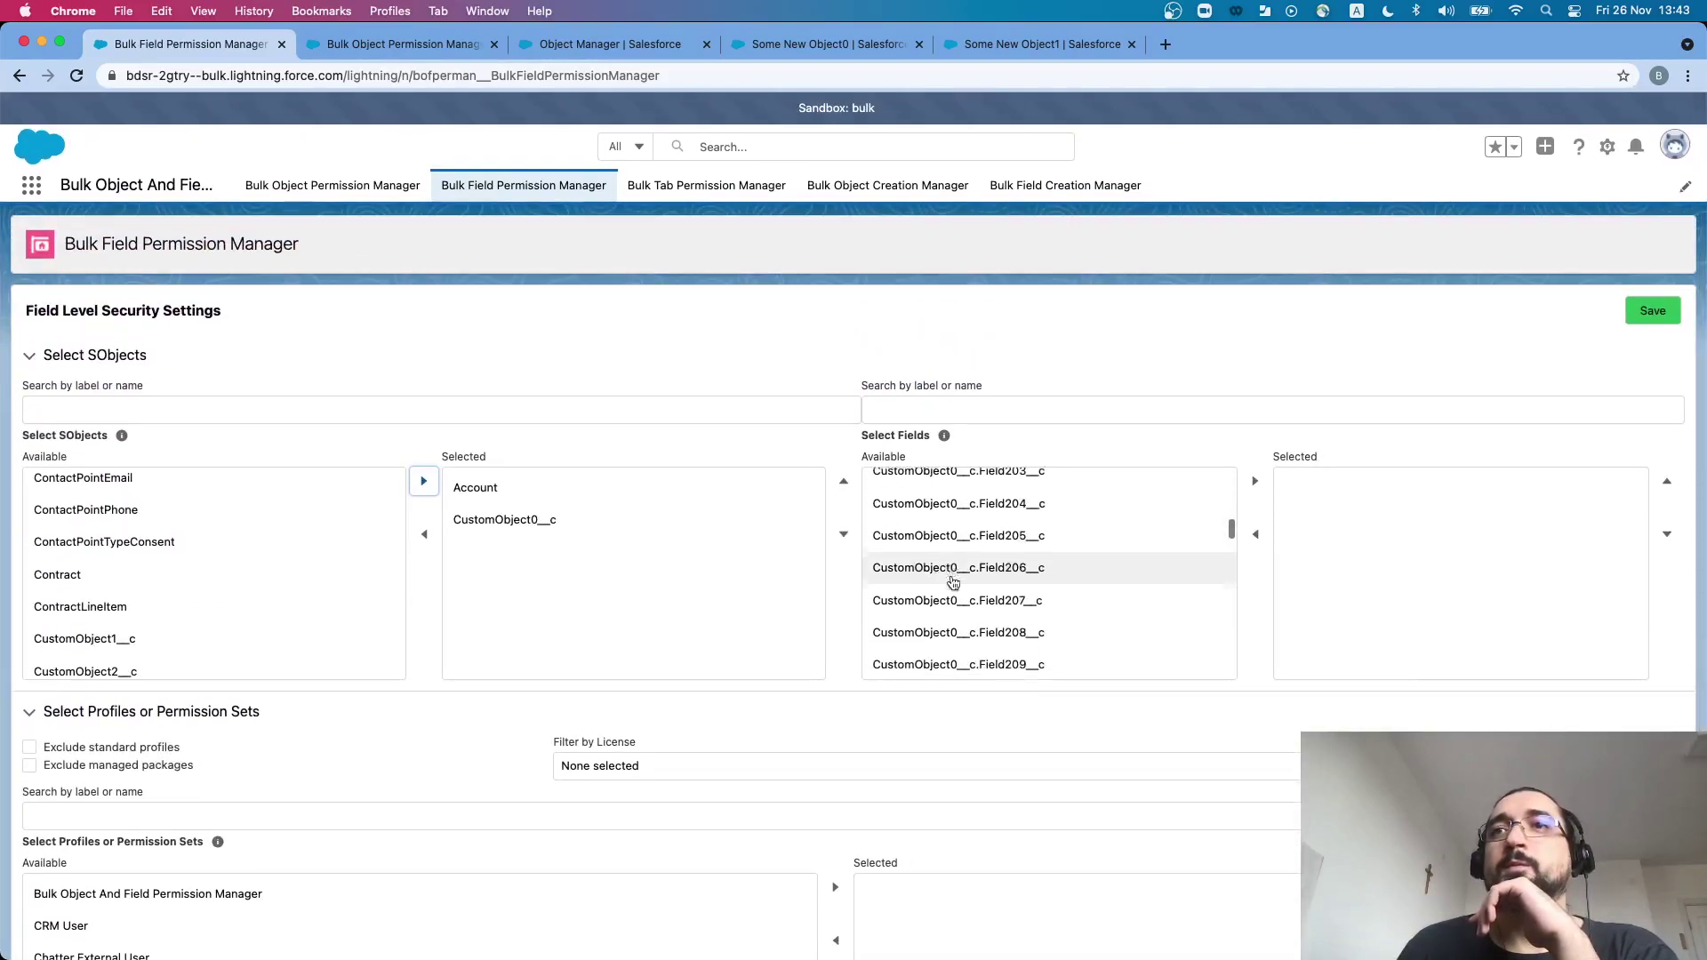
{"action": "scroll", "coordinate": [953, 583], "scroll_direction": "down", "scroll_amount": 2}
- Open the Bulk Tab Permission Manager, add bofperman__BulkFieldCreationManager to the selected tabs and review the remaining available tabs
{"action": "left_click", "coordinate": [662, 189]}
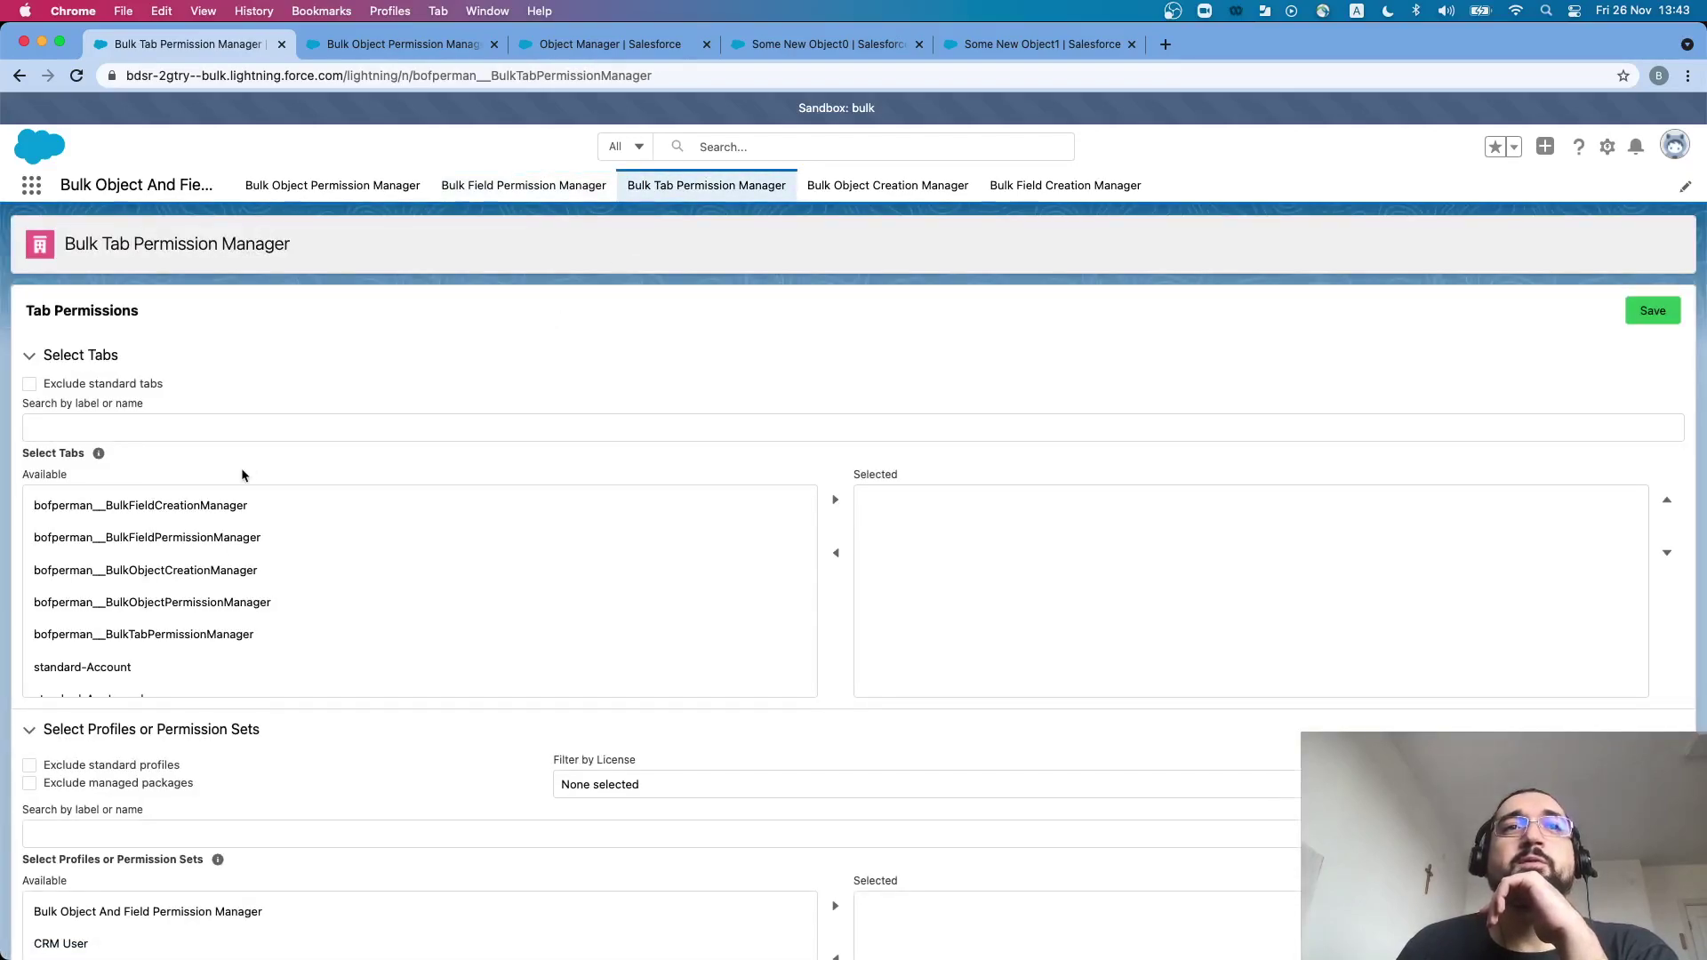
{"action": "left_click", "coordinate": [418, 513]}
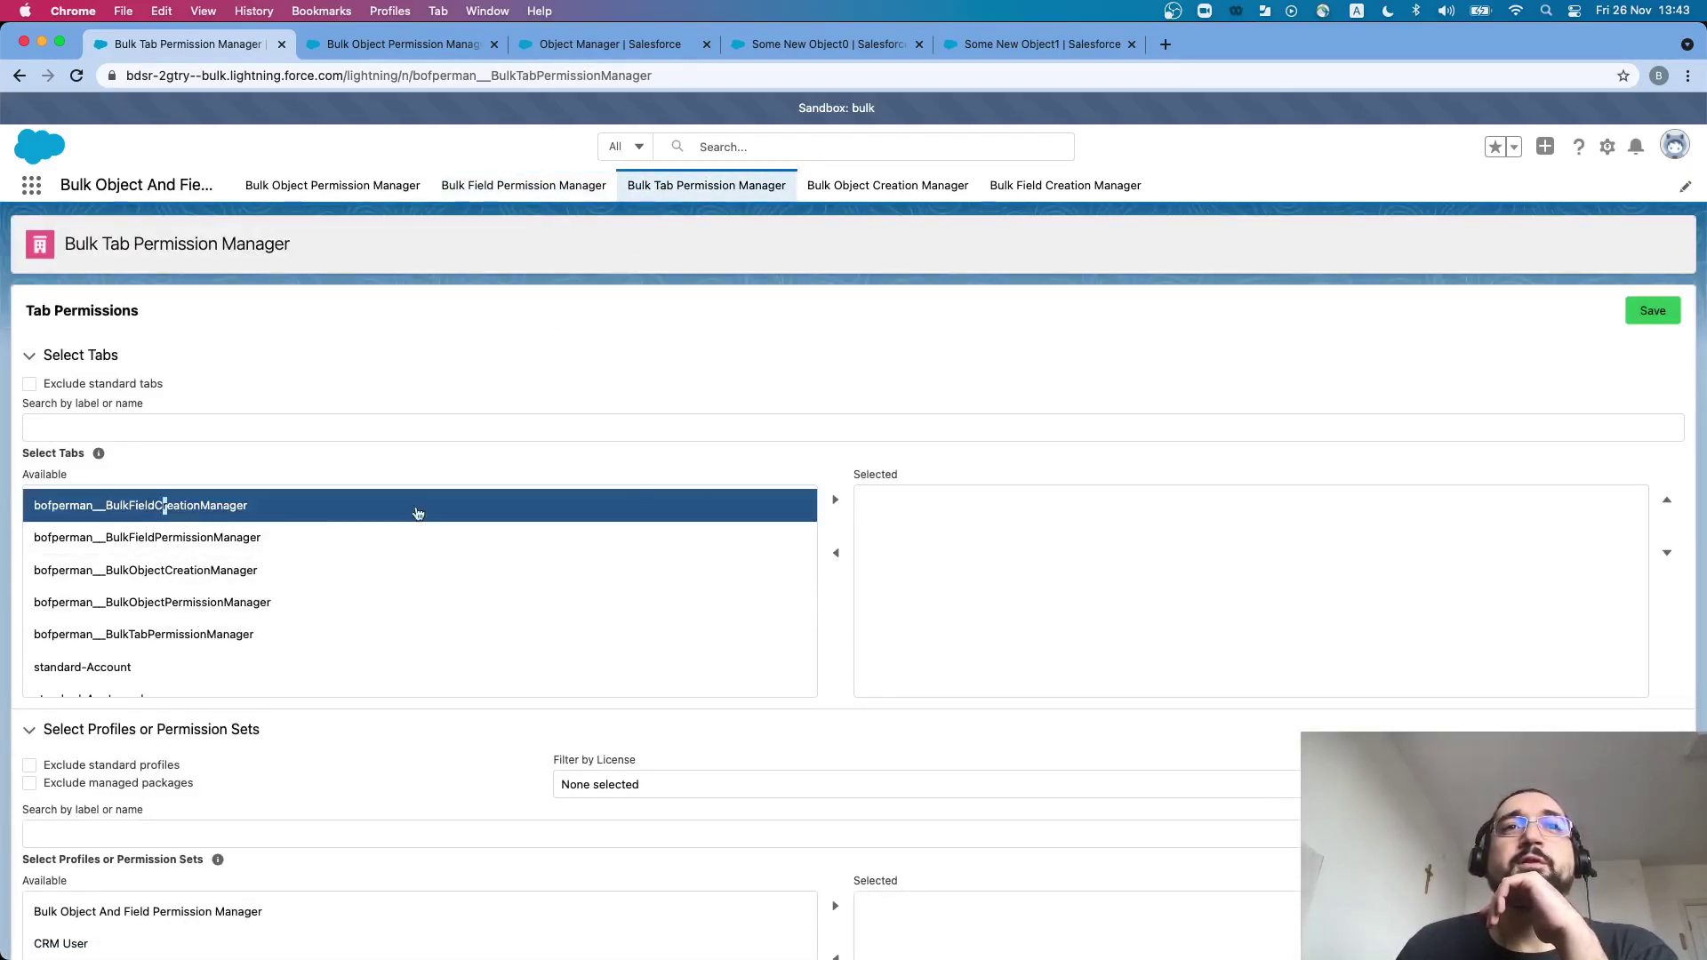
{"action": "left_click", "coordinate": [835, 499]}
{"action": "scroll", "coordinate": [214, 582], "scroll_direction": "down", "scroll_amount": 3}
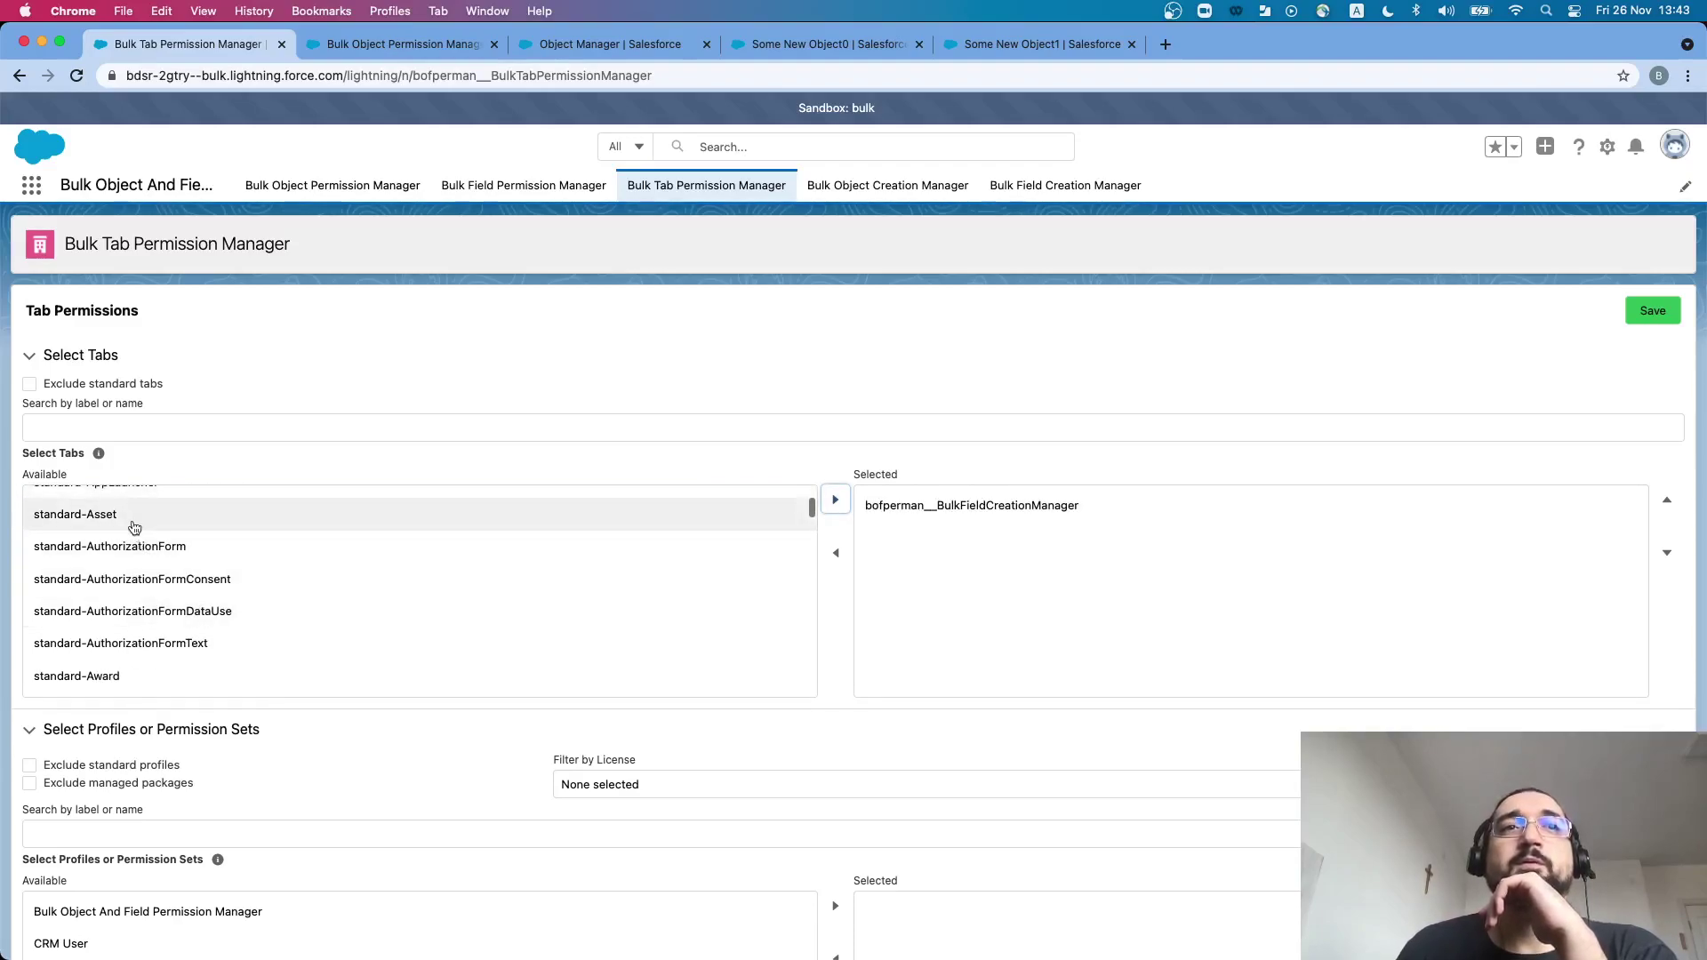
{"action": "scroll", "coordinate": [584, 610], "scroll_direction": "up", "scroll_amount": 3}
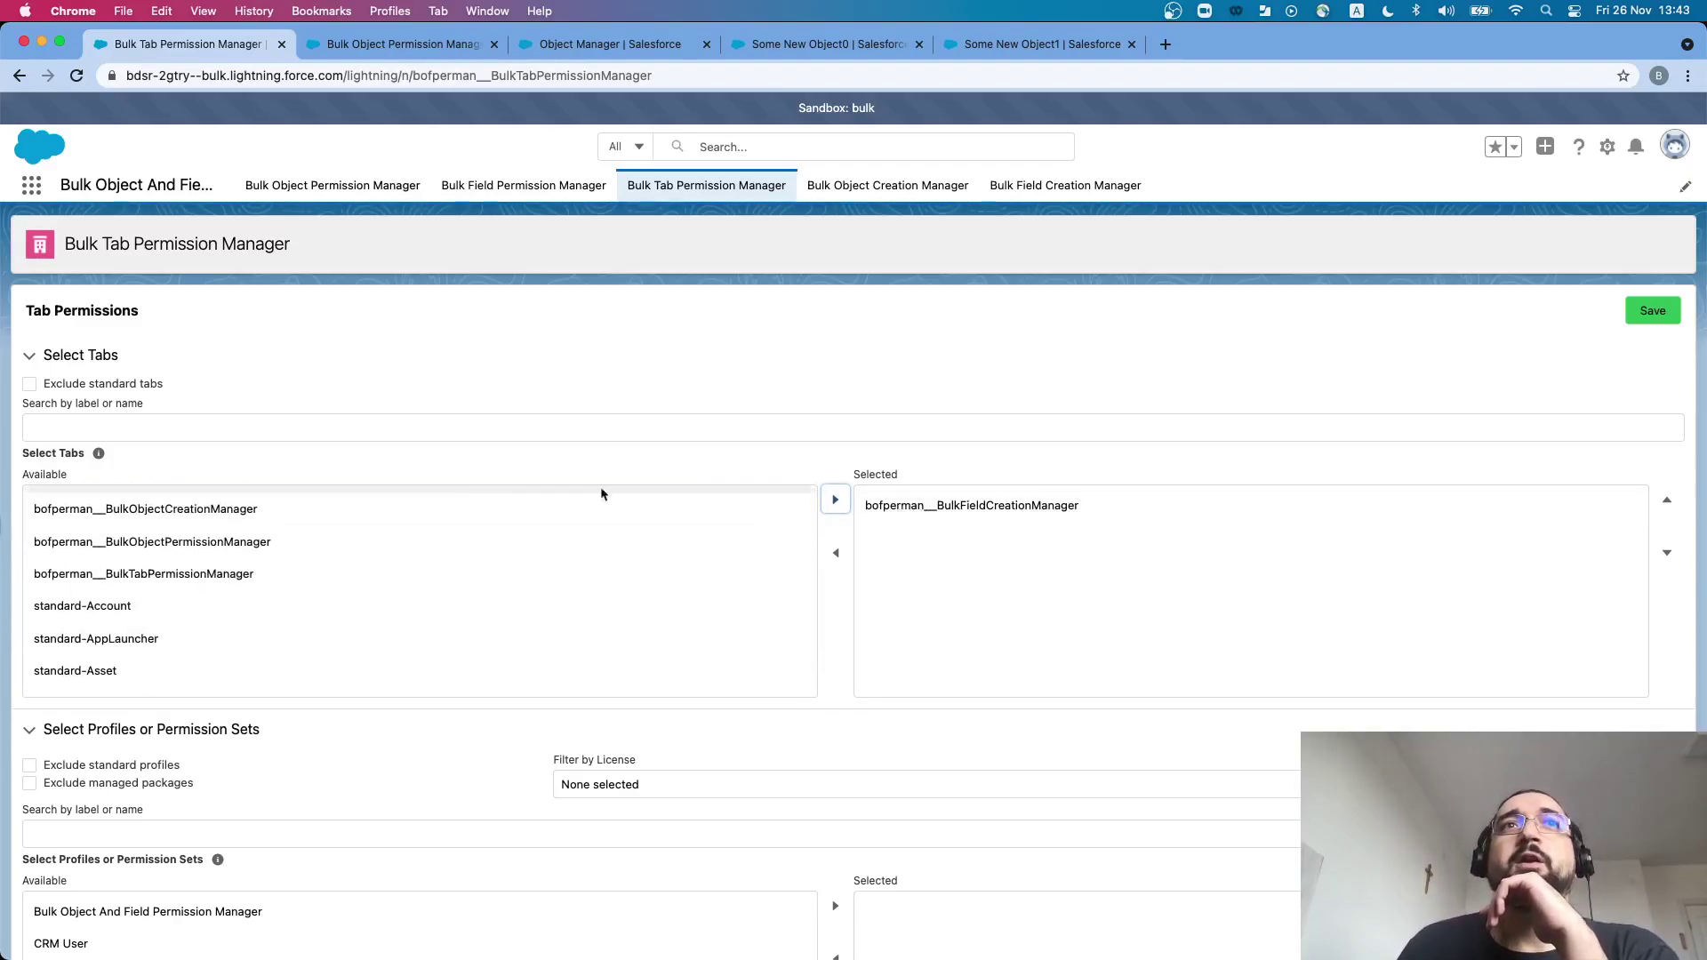
- Open the Bulk Object Permission Manager and add Quote to the selected SObjects
{"action": "left_click", "coordinate": [324, 181]}
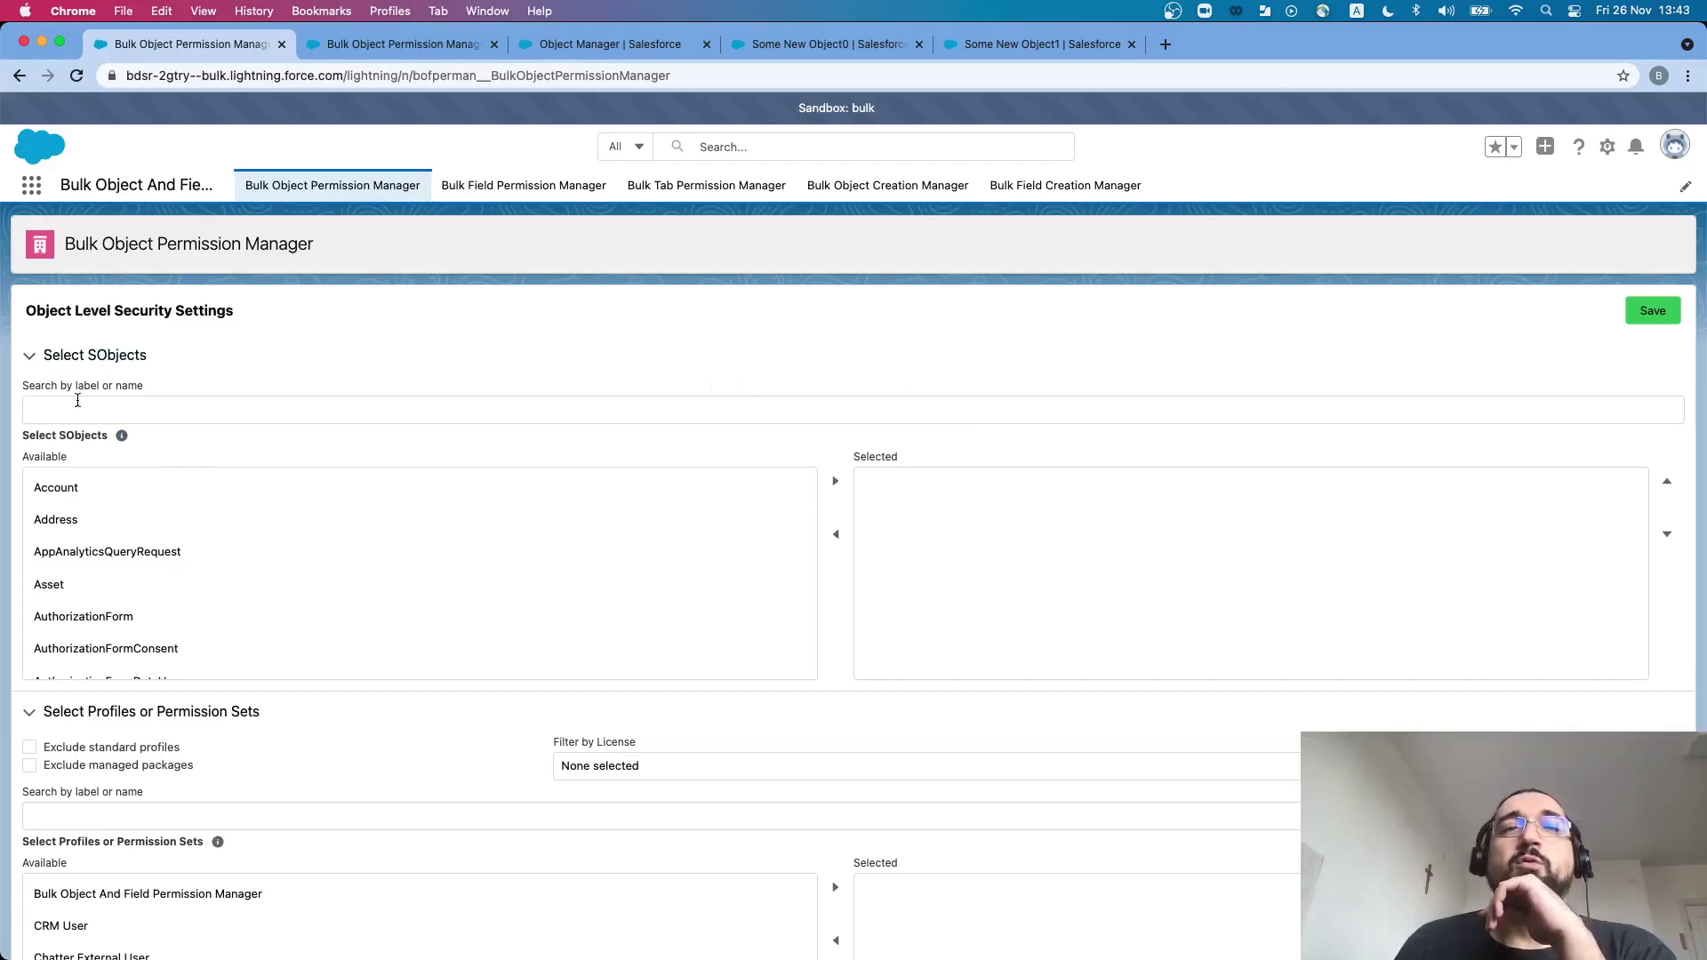
{"action": "scroll", "coordinate": [258, 553], "scroll_direction": "down", "scroll_amount": 15}
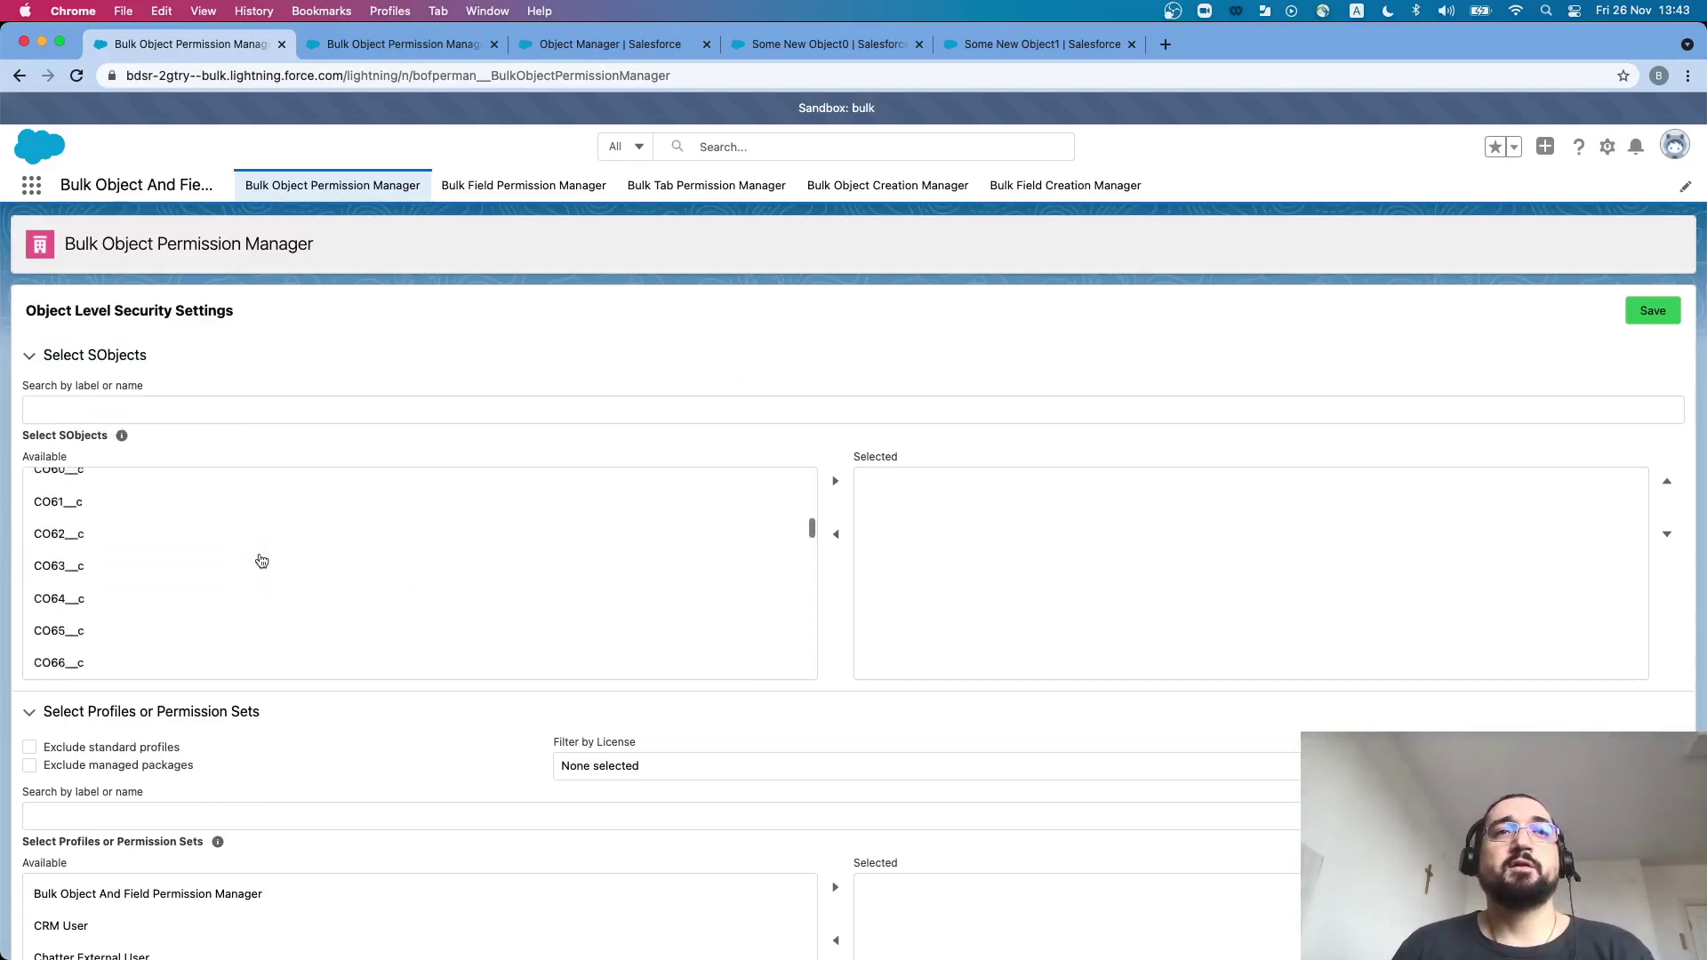
{"action": "scroll", "coordinate": [261, 560], "scroll_direction": "down", "scroll_amount": 20}
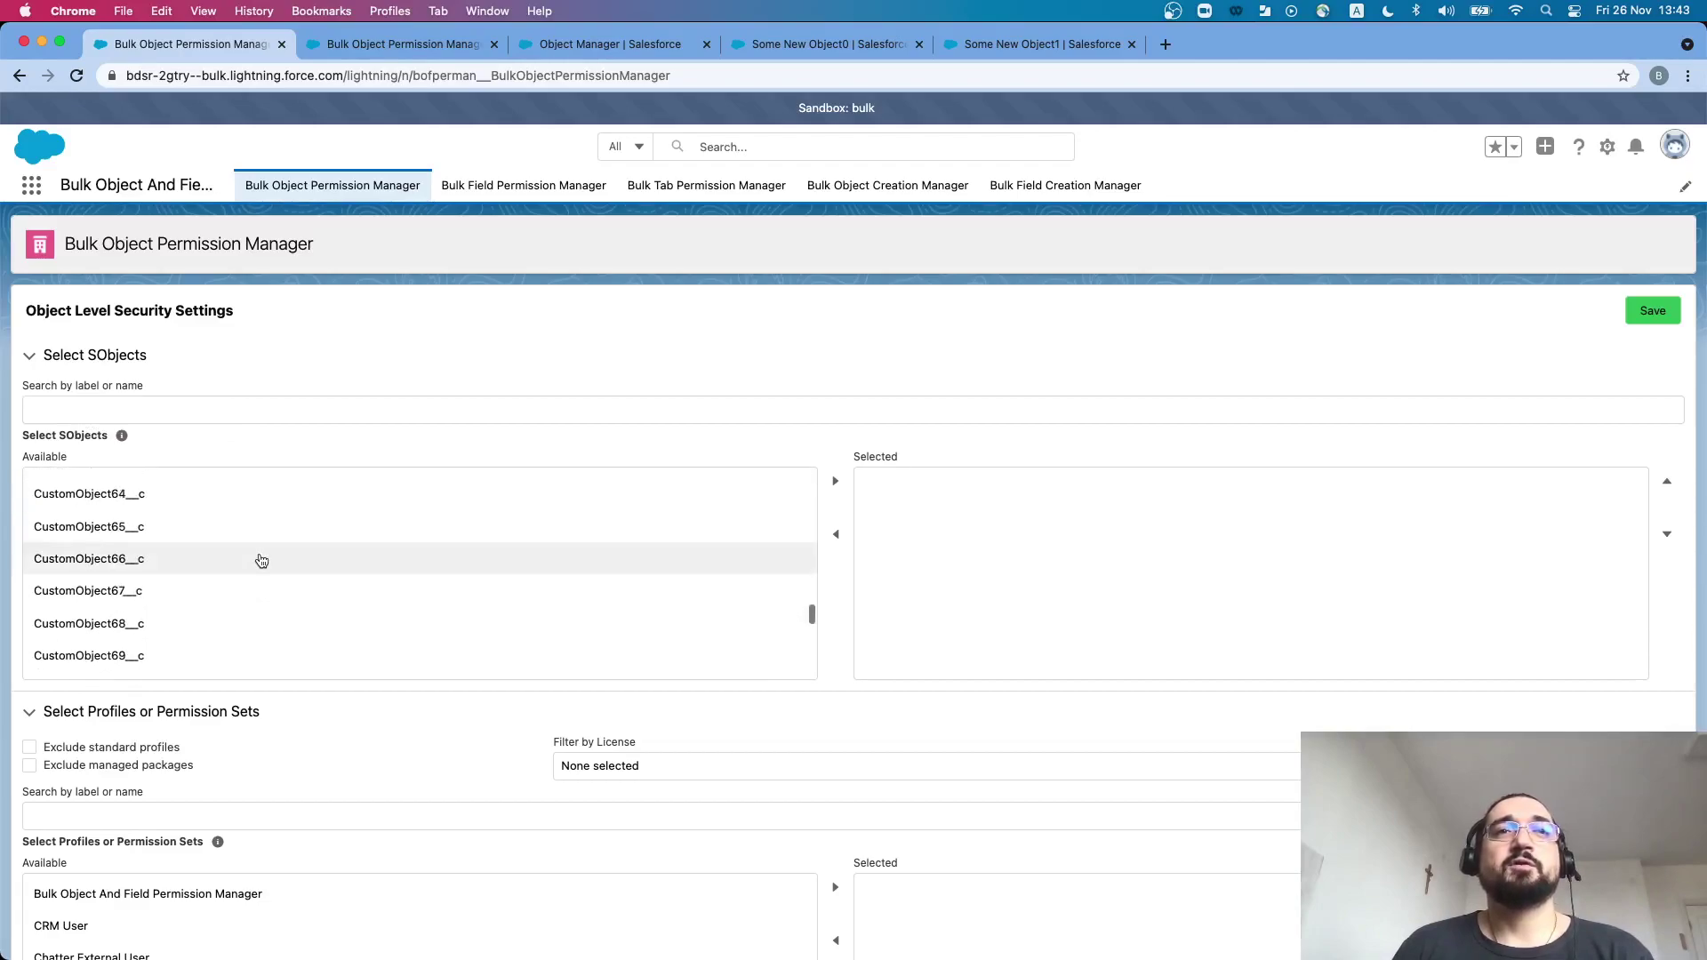
{"action": "scroll", "coordinate": [261, 560], "scroll_direction": "down", "scroll_amount": 20}
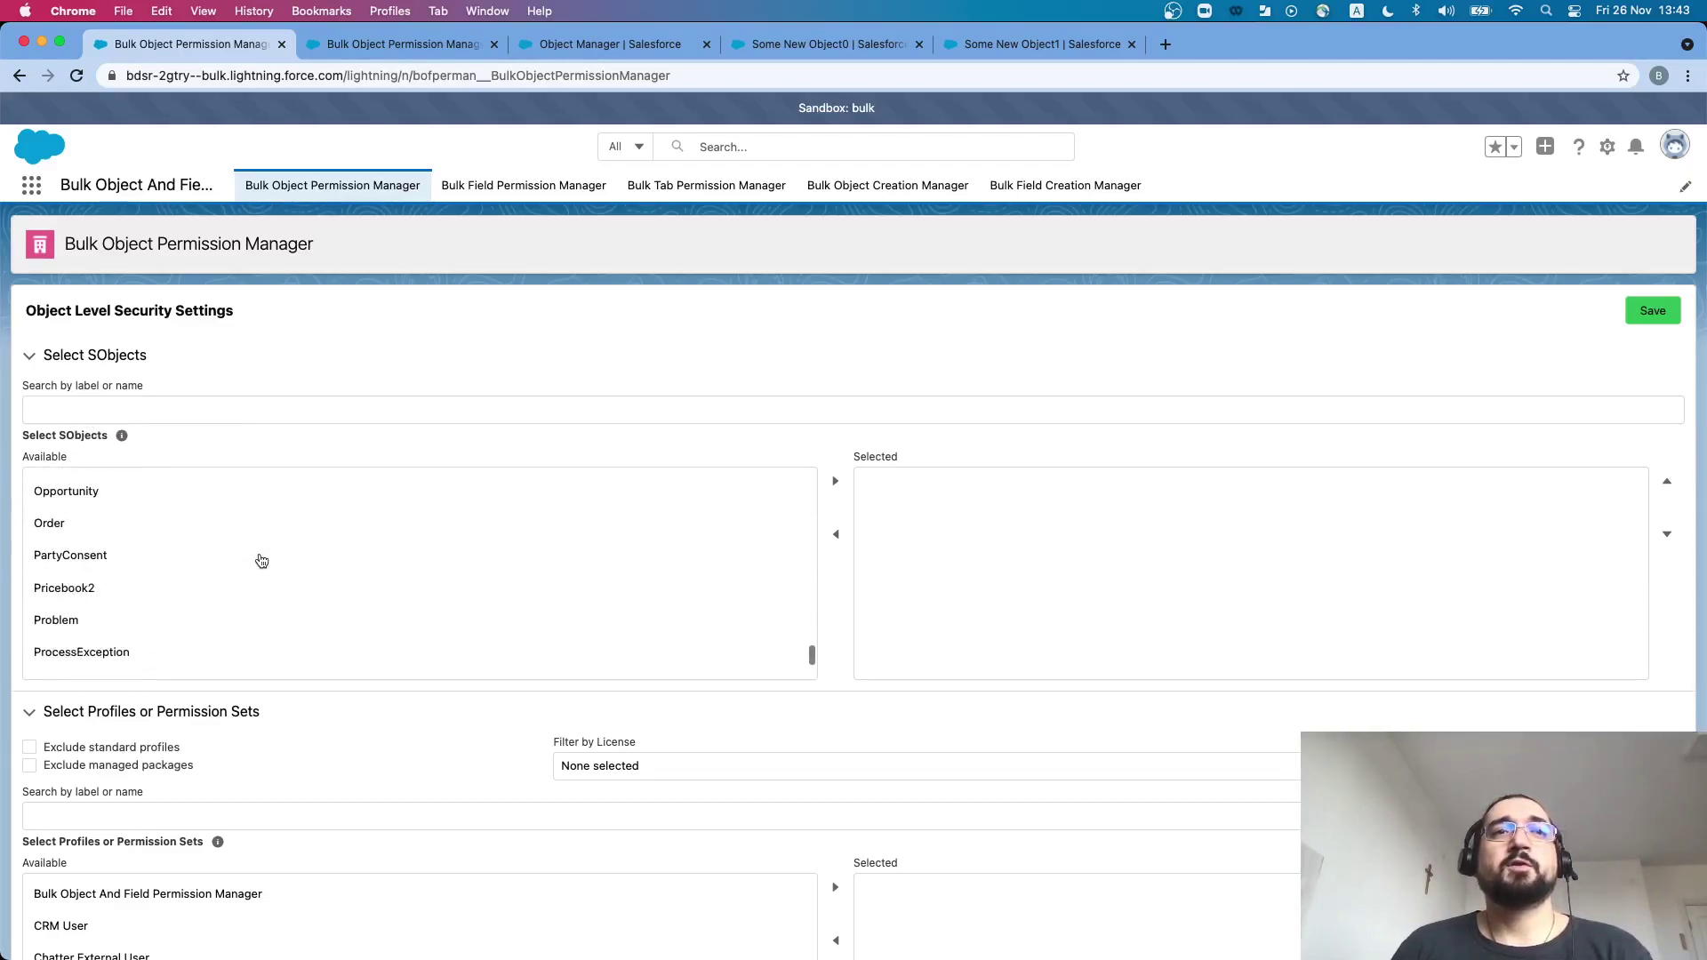
{"action": "scroll", "coordinate": [262, 560], "scroll_direction": "down", "scroll_amount": 10}
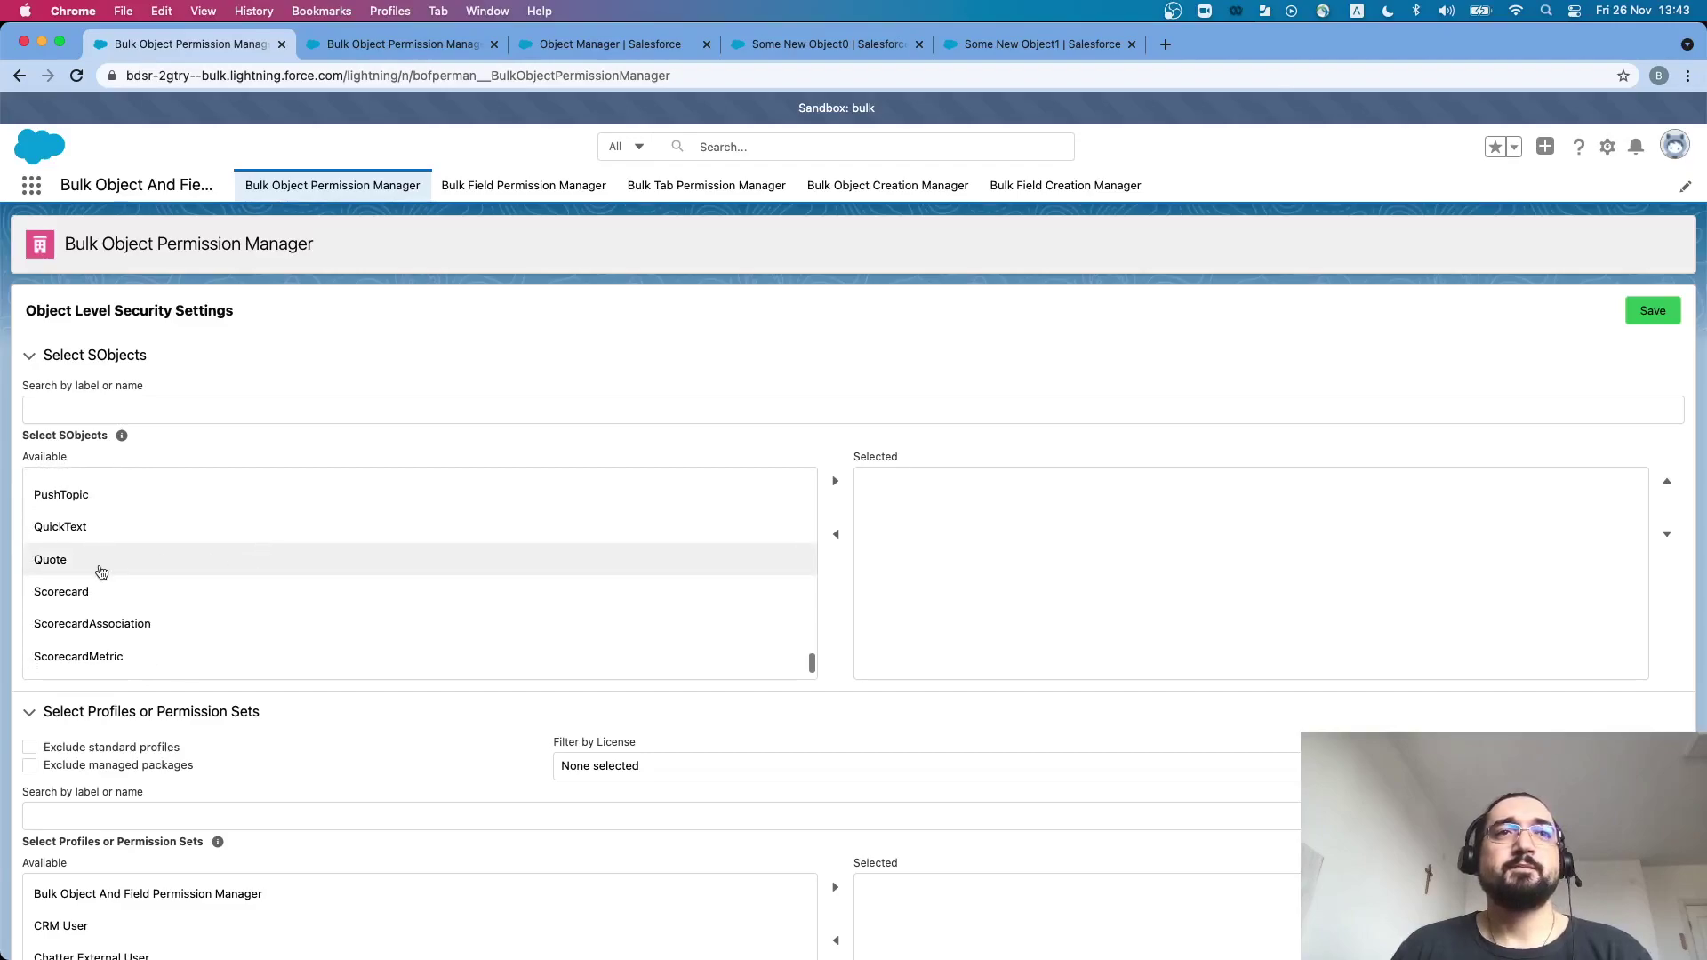
{"action": "left_click", "coordinate": [102, 572]}
{"action": "left_click", "coordinate": [835, 483]}
{"action": "scroll", "coordinate": [789, 620], "scroll_direction": "down", "scroll_amount": 3}
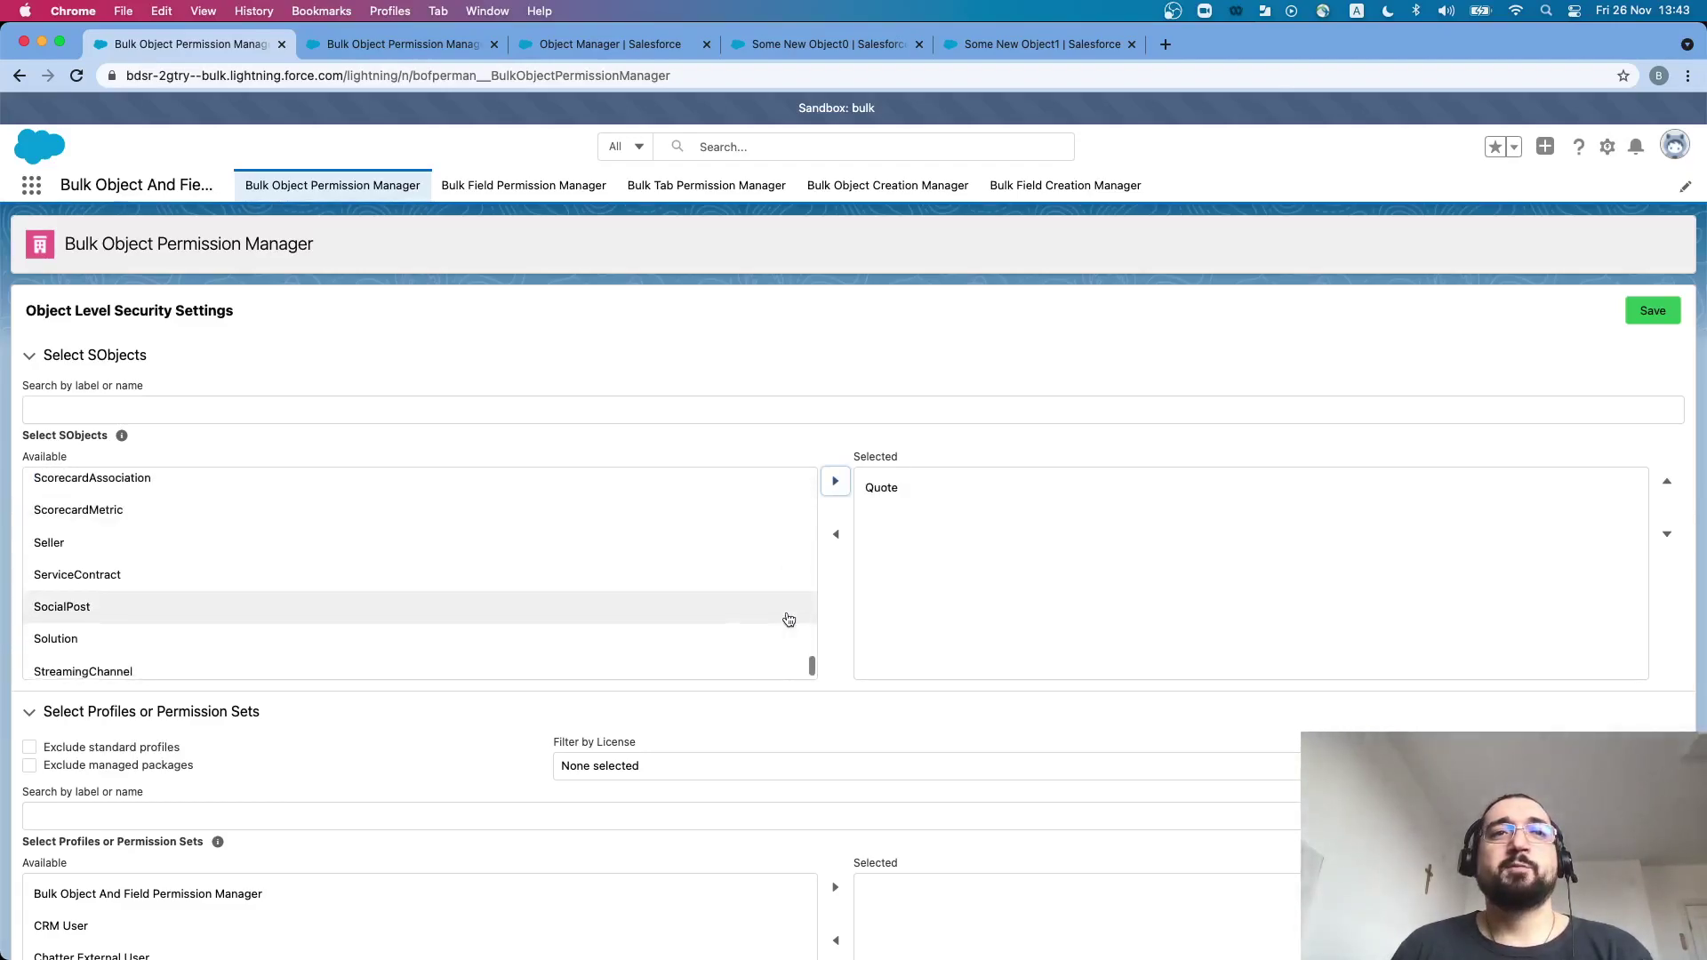
- Exclude standard profiles and managed packages, and add Custom: Marketing Profile to the selected profiles
{"action": "left_click", "coordinate": [31, 770]}
{"action": "scroll", "coordinate": [313, 744], "scroll_direction": "down", "scroll_amount": 3}
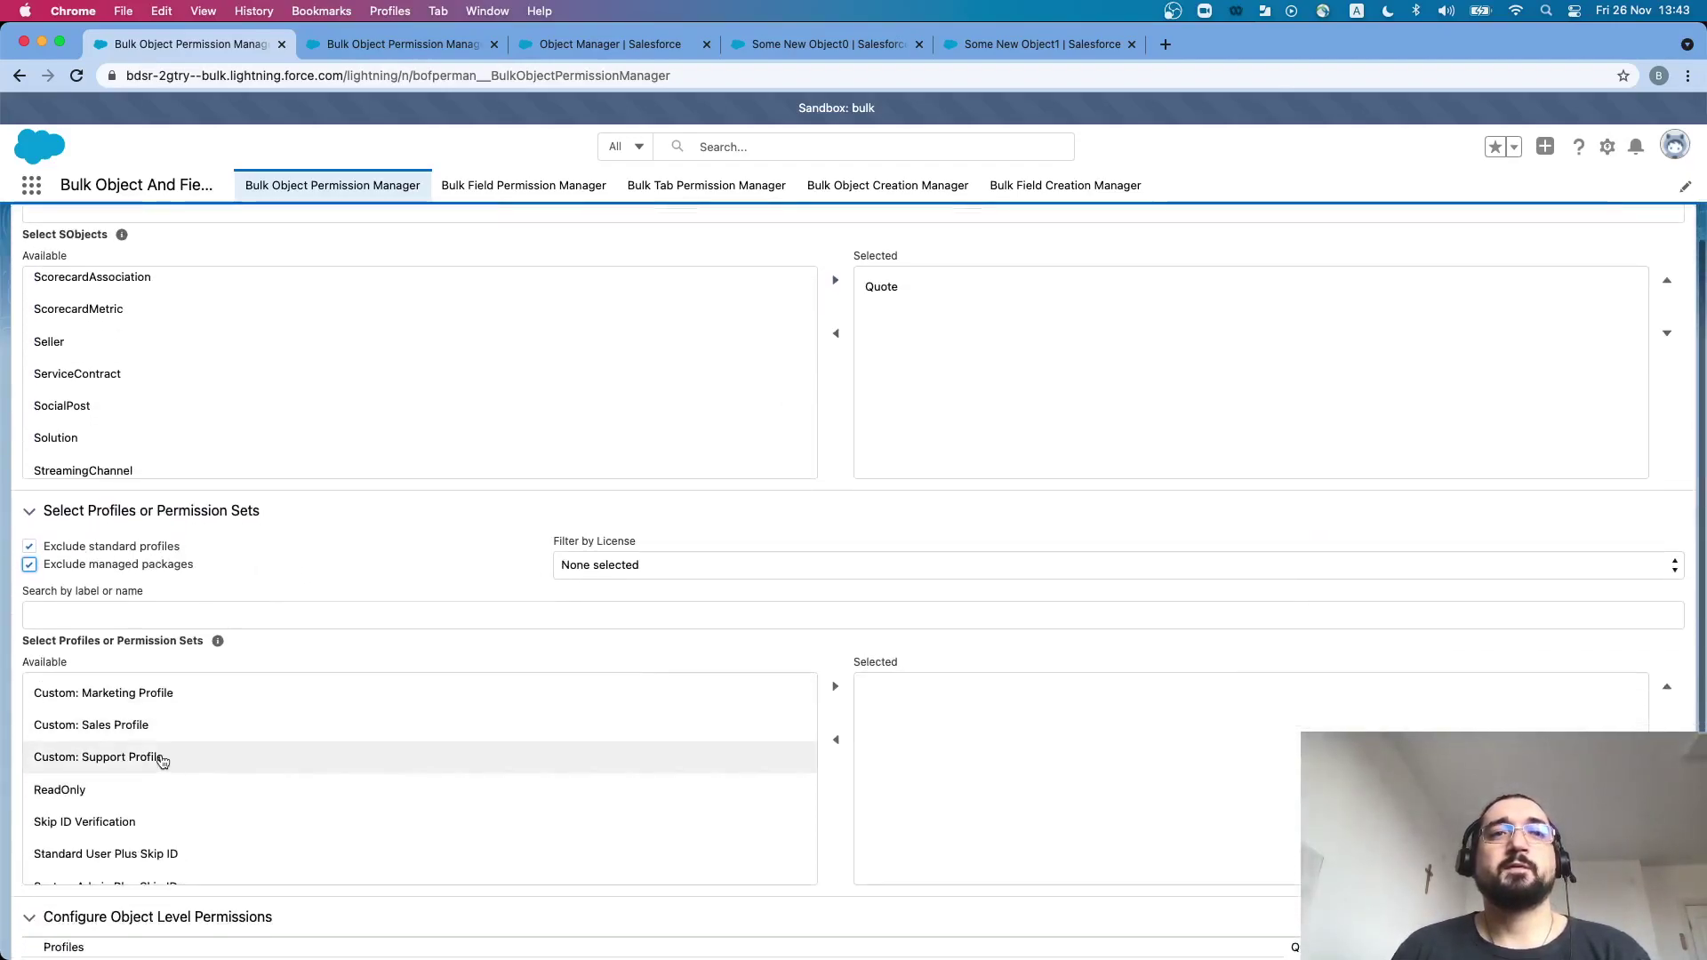
{"action": "left_click", "coordinate": [373, 693]}
{"action": "left_click", "coordinate": [836, 690]}
{"action": "scroll", "coordinate": [794, 650], "scroll_direction": "down", "scroll_amount": 2}
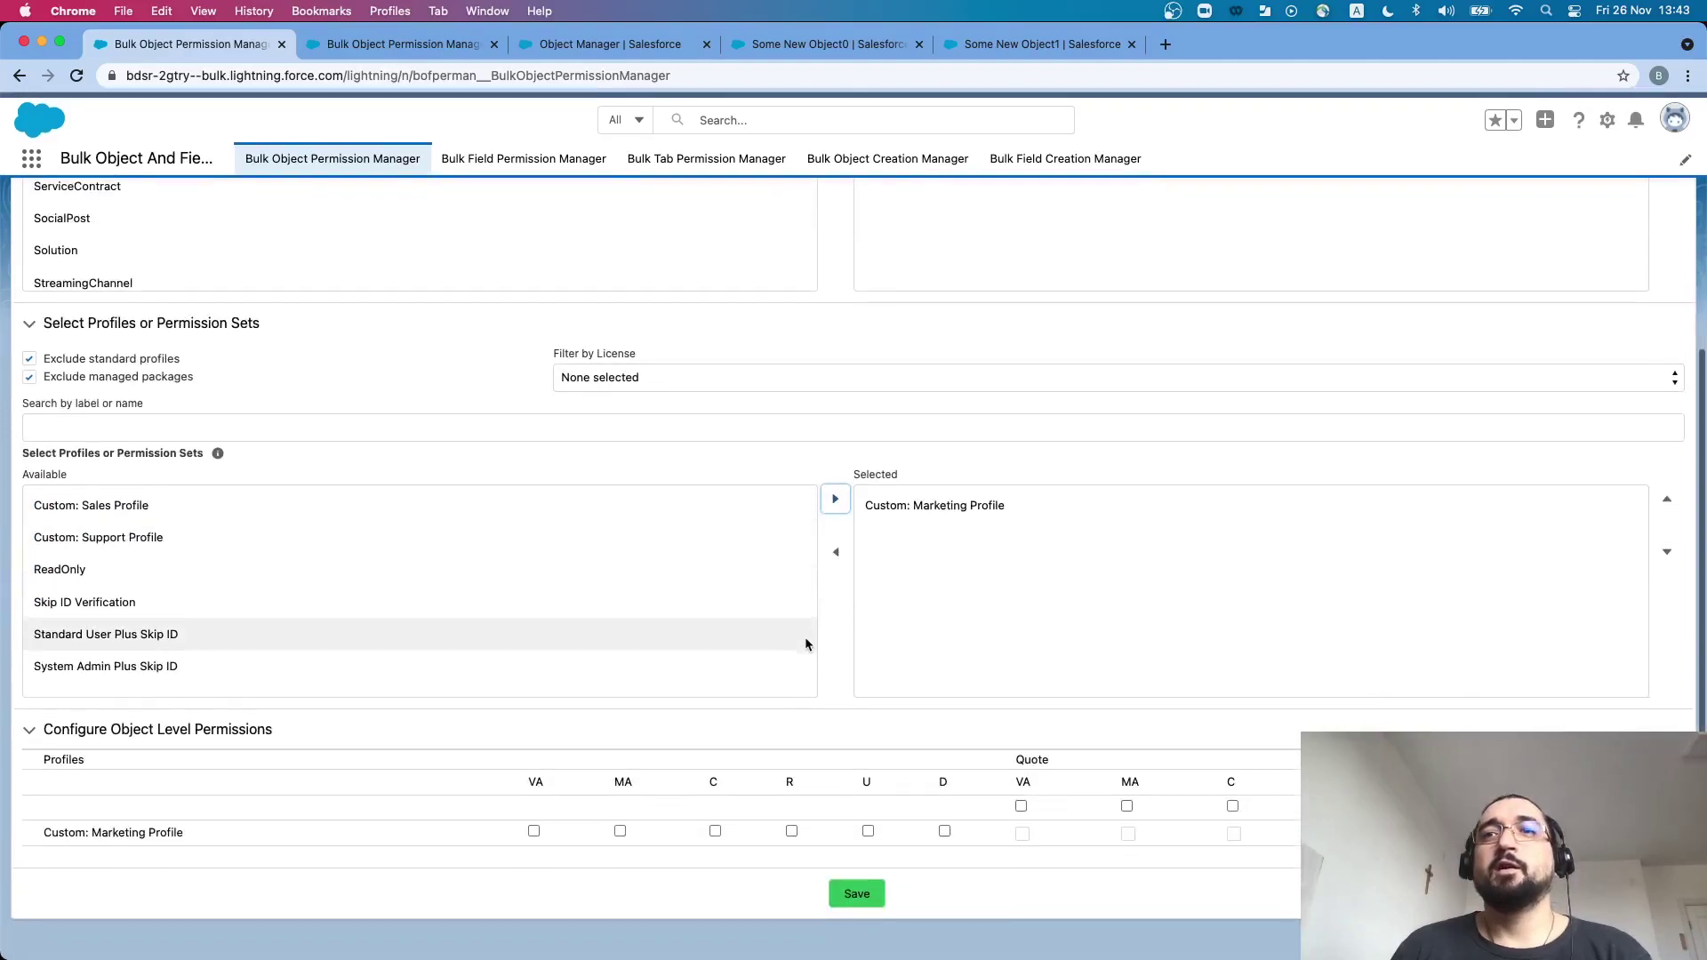
- Grant Custom: Marketing Profile Read permission on Quote and save the object permissions
{"action": "left_click", "coordinate": [792, 858]}
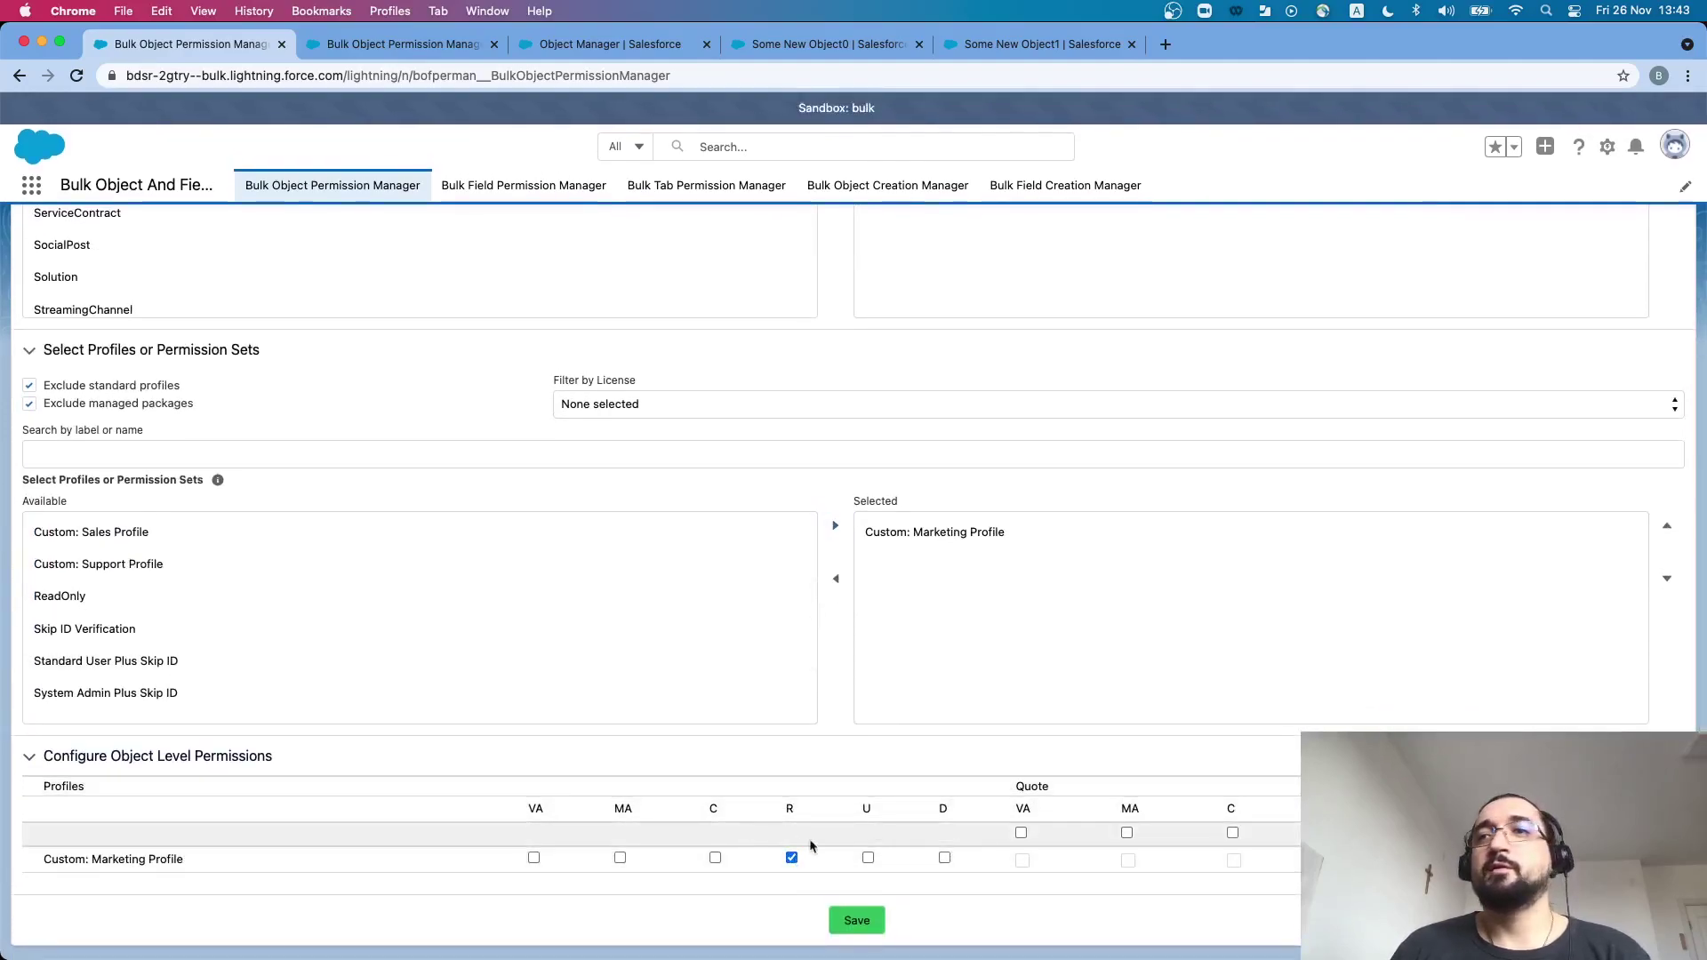
{"action": "left_click", "coordinate": [856, 922]}
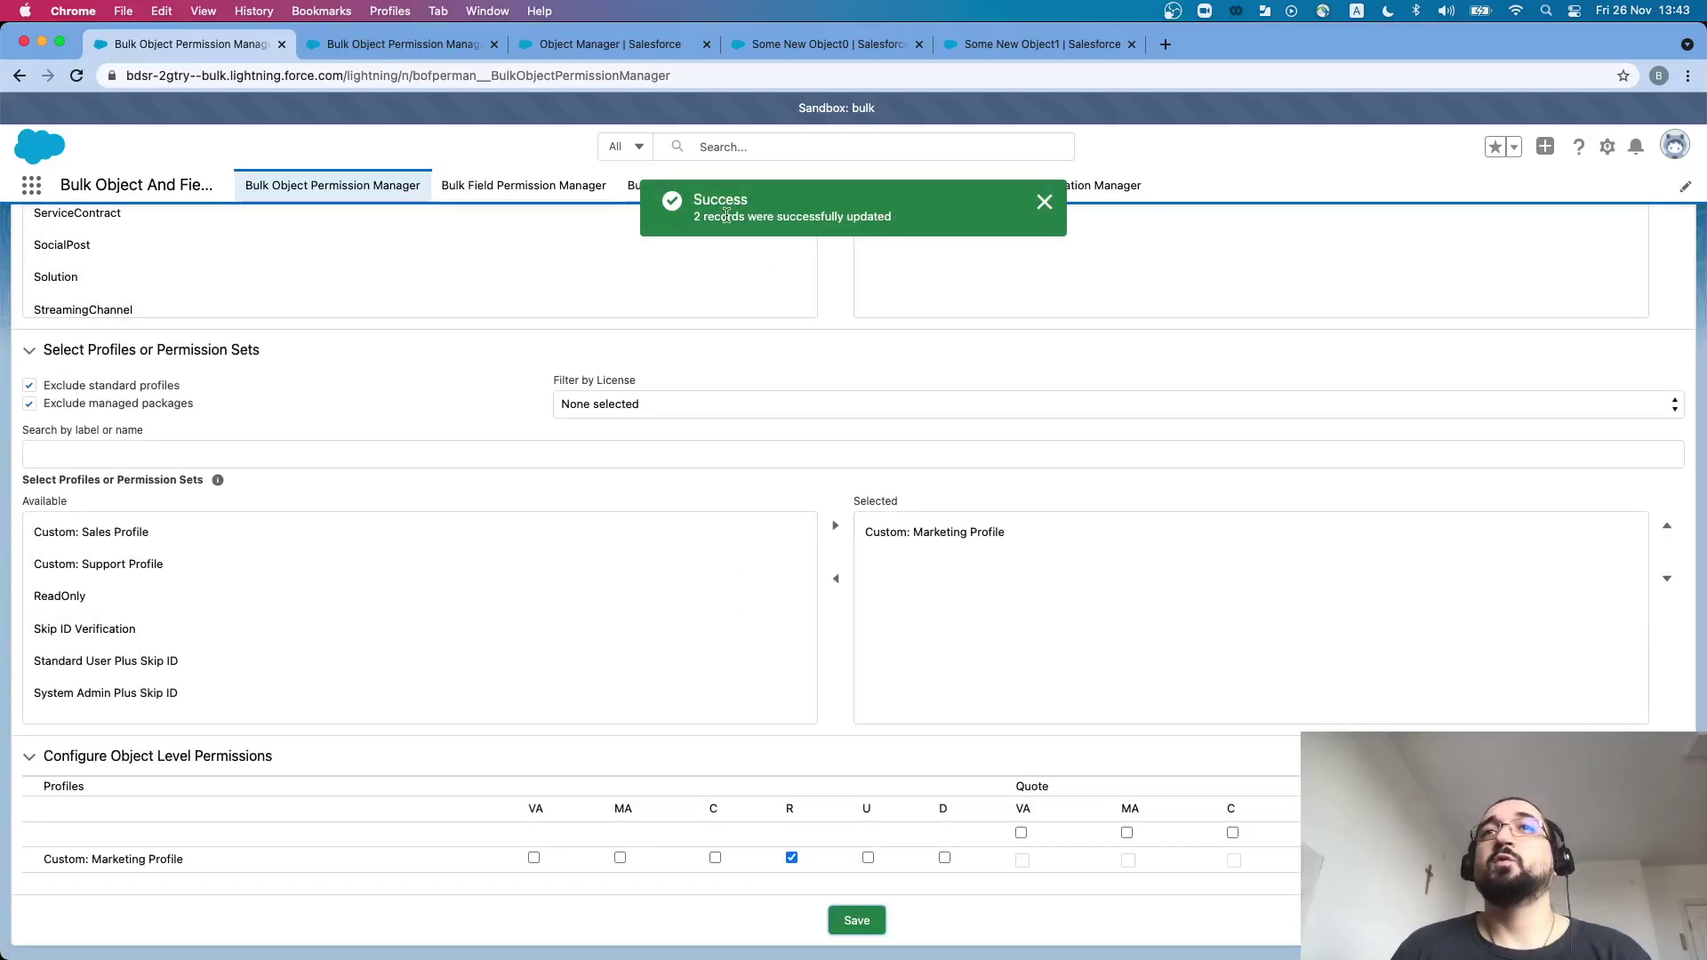
{"action": "left_click_drag", "start_coordinate": [695, 217], "coordinate": [920, 222]}
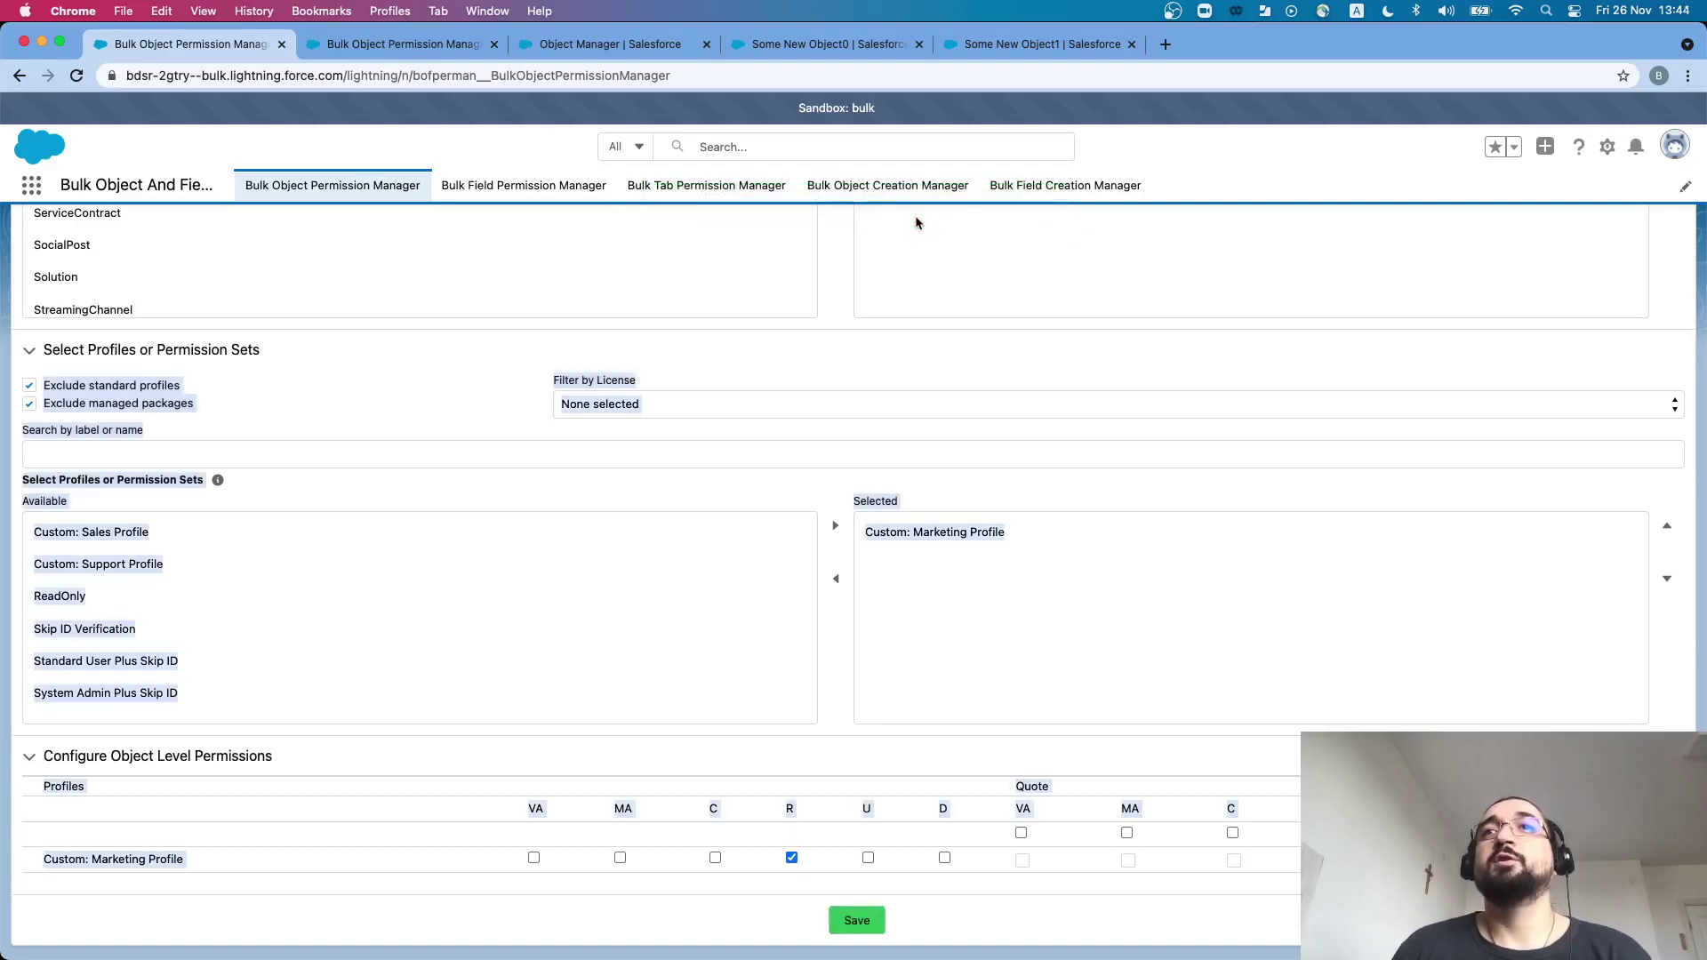
- Grant Custom: Marketing Profile Modify All on Quote, together with View All, Read, Update and Delete, and save
{"action": "left_click", "coordinate": [879, 755]}
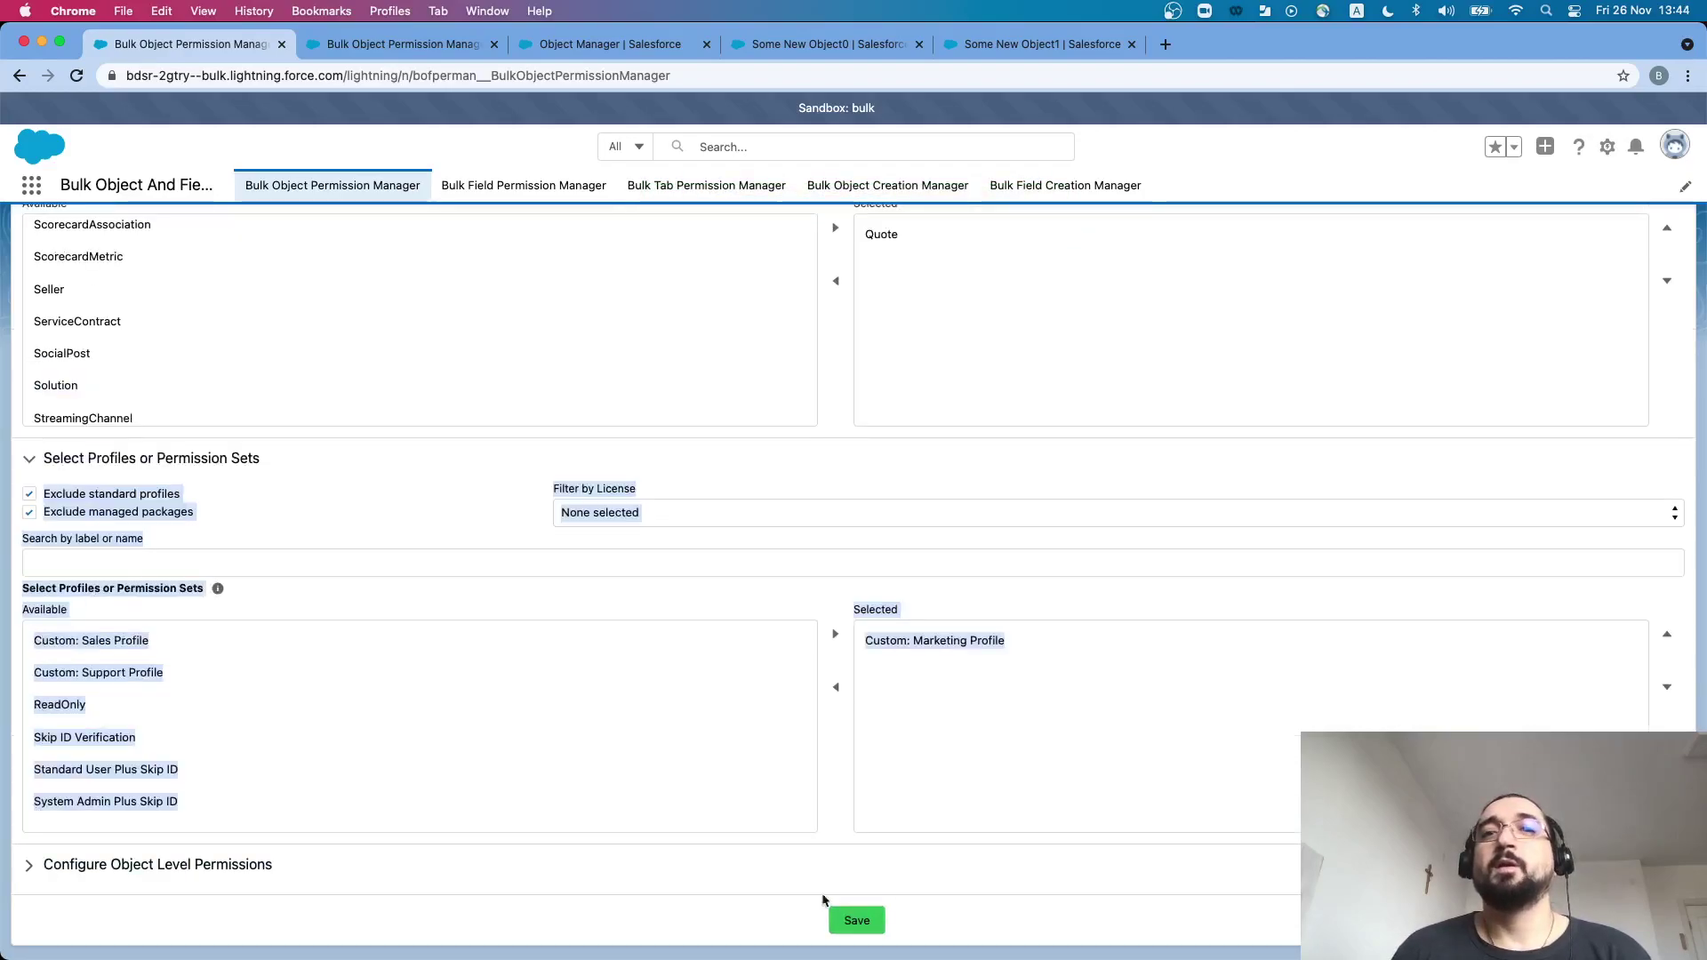
{"action": "left_click", "coordinate": [821, 852]}
{"action": "left_click", "coordinate": [621, 857]}
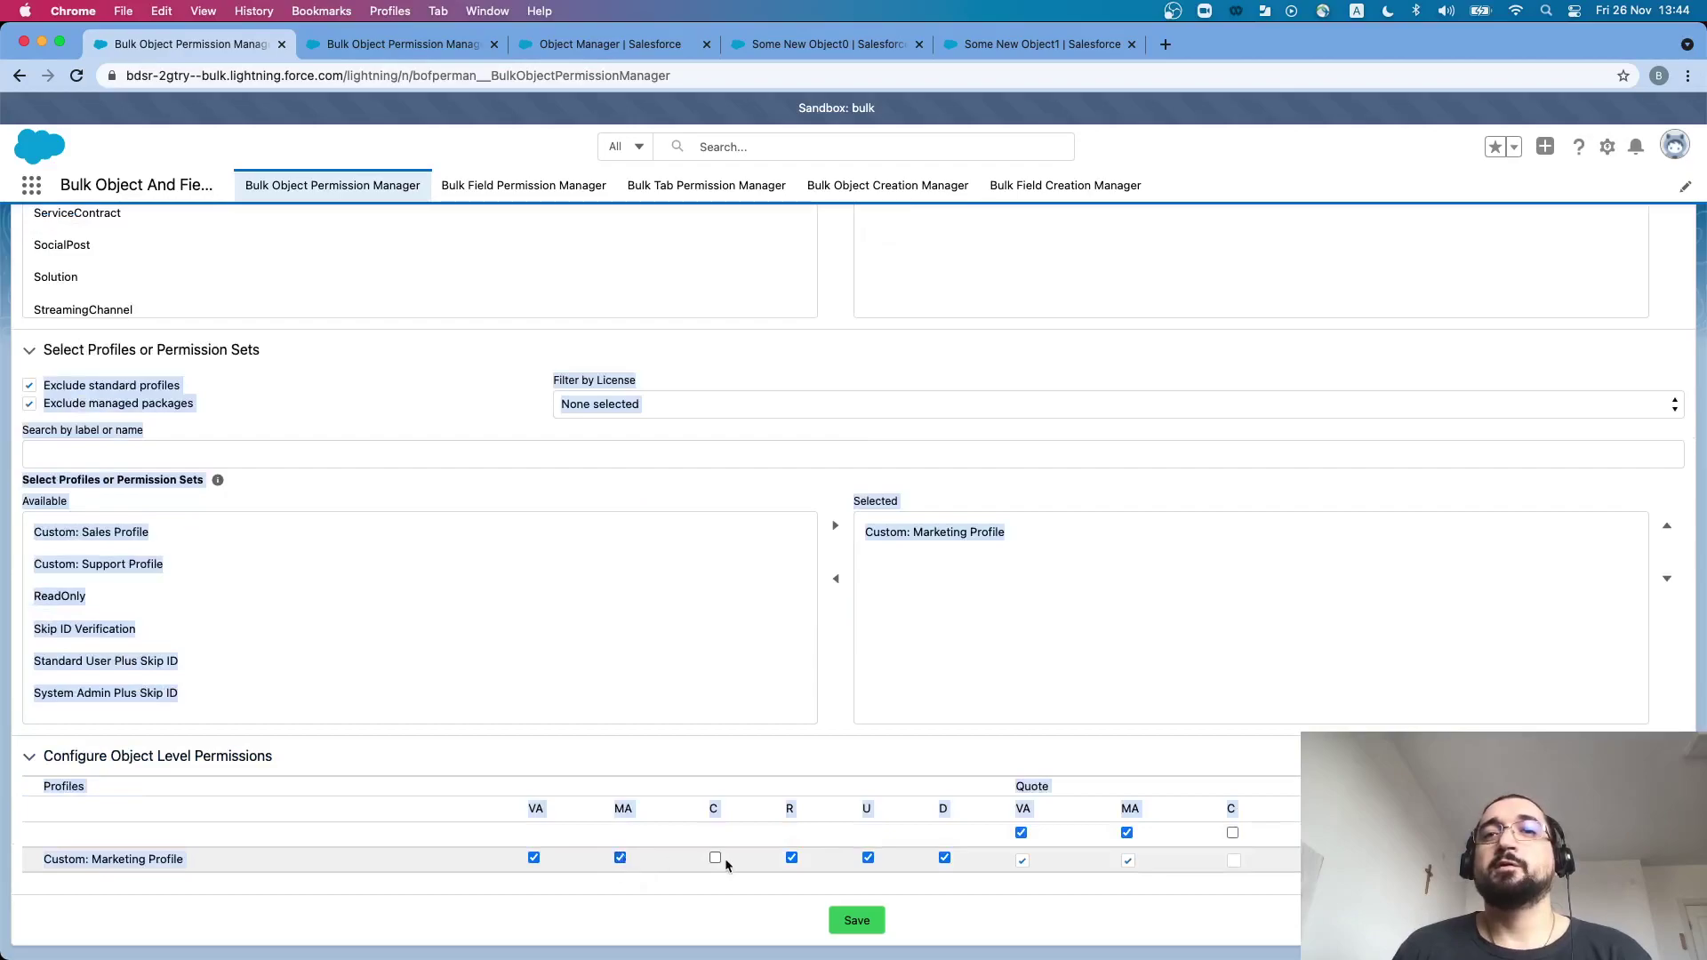
{"action": "left_click", "coordinate": [854, 920]}
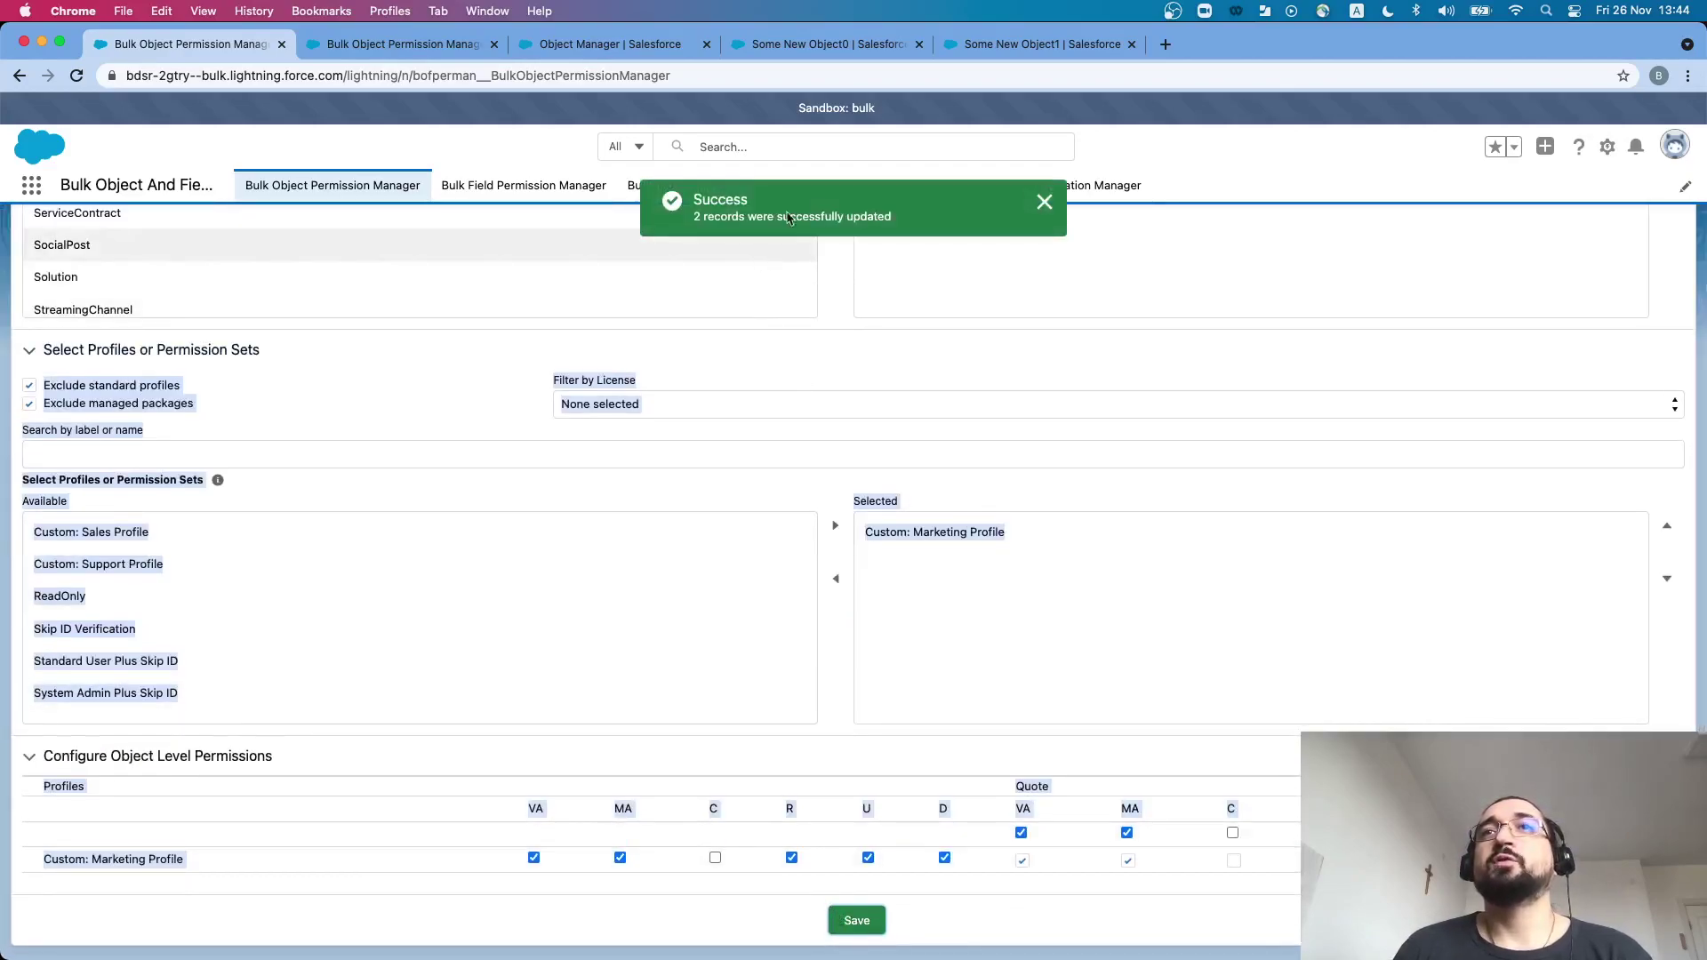
{"action": "left_click_drag", "start_coordinate": [900, 218], "coordinate": [695, 219]}
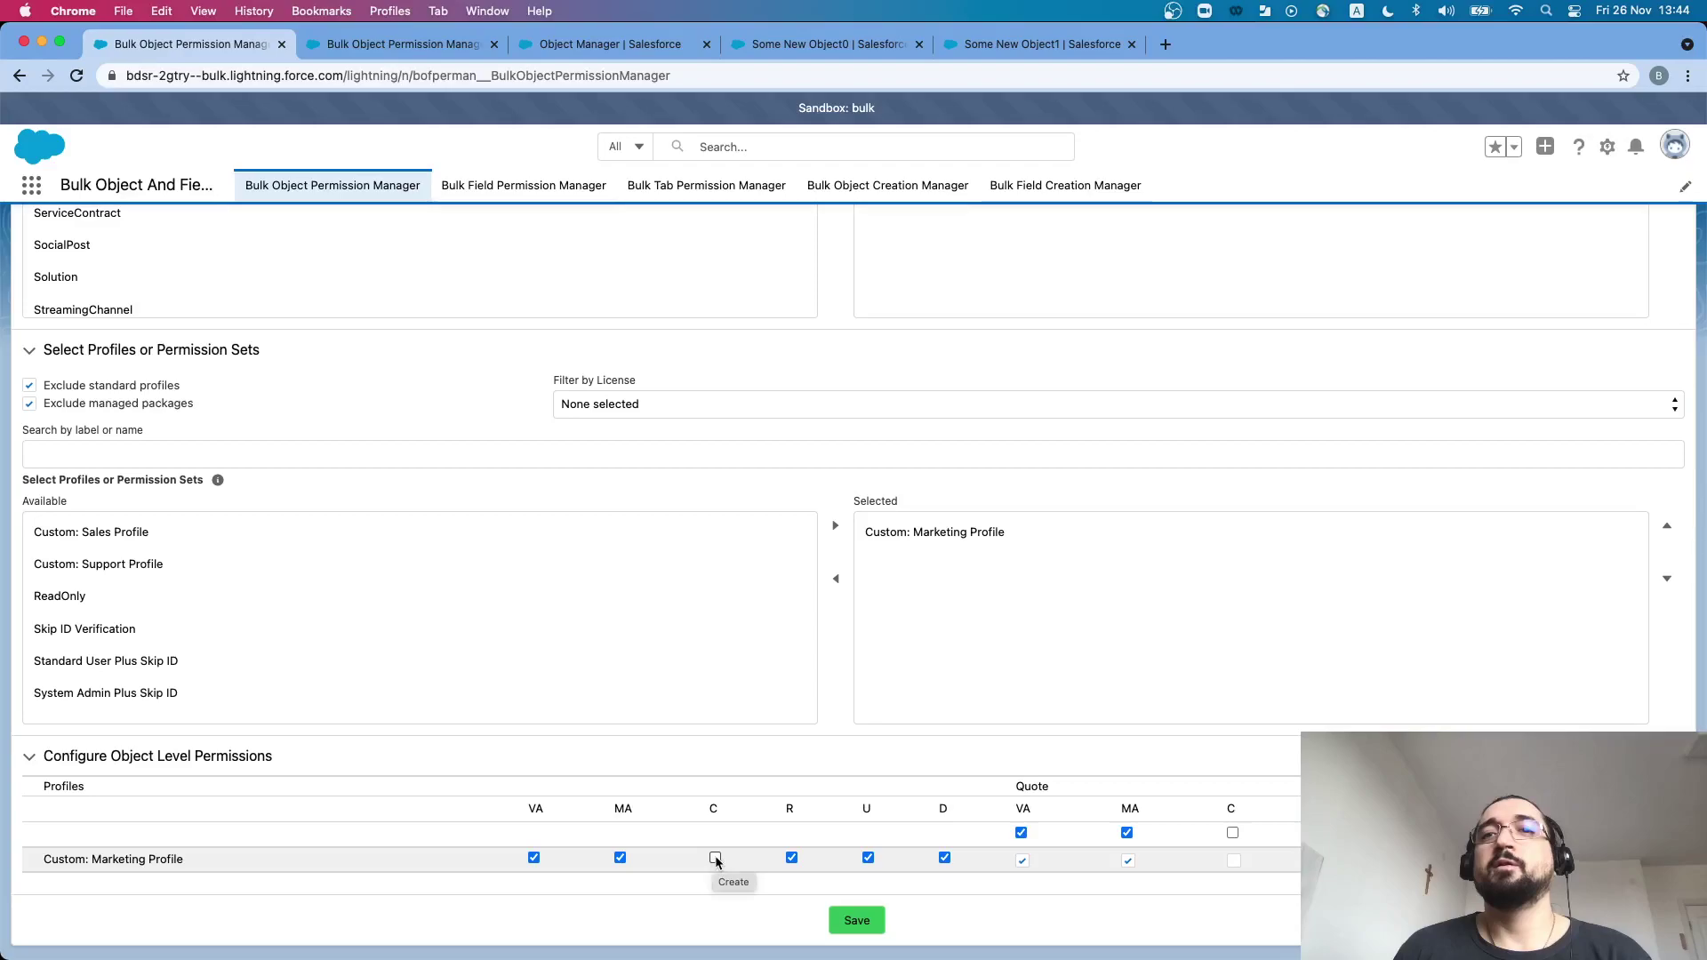
- Add Create permission on Quote for Custom: Marketing Profile and save the object permissions
{"action": "left_click", "coordinate": [874, 928]}
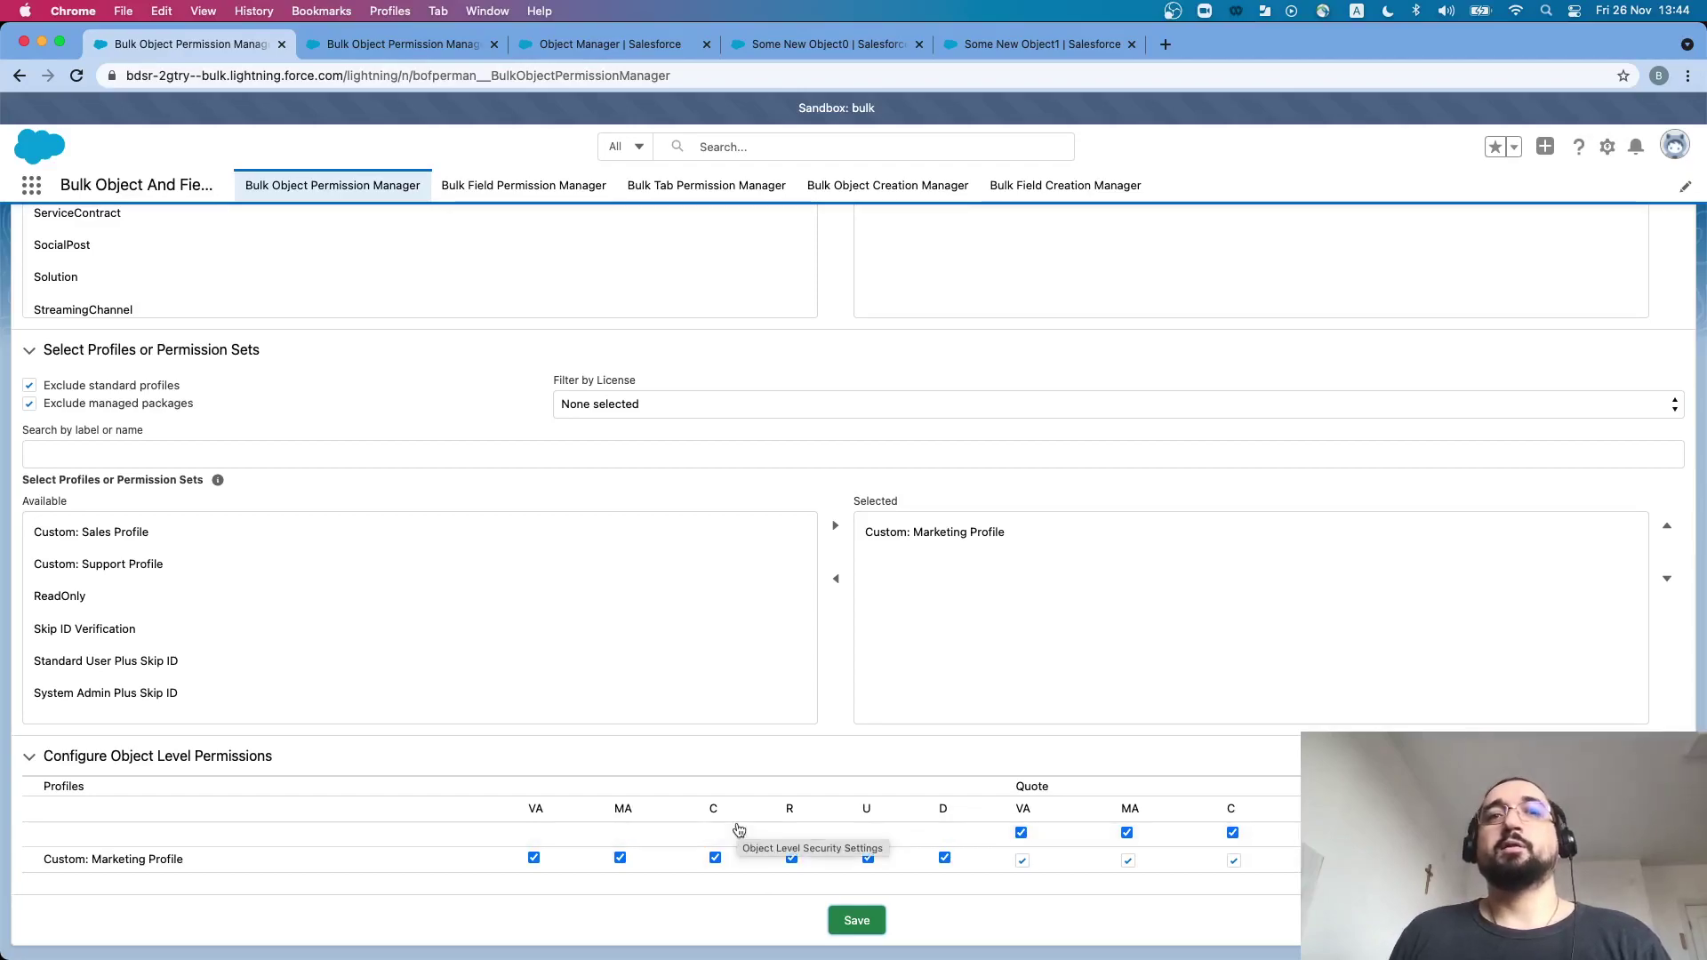
- Switch to the presentation slide show and advance to the Questions slide
{"action": "key", "text": "super+Tab"}
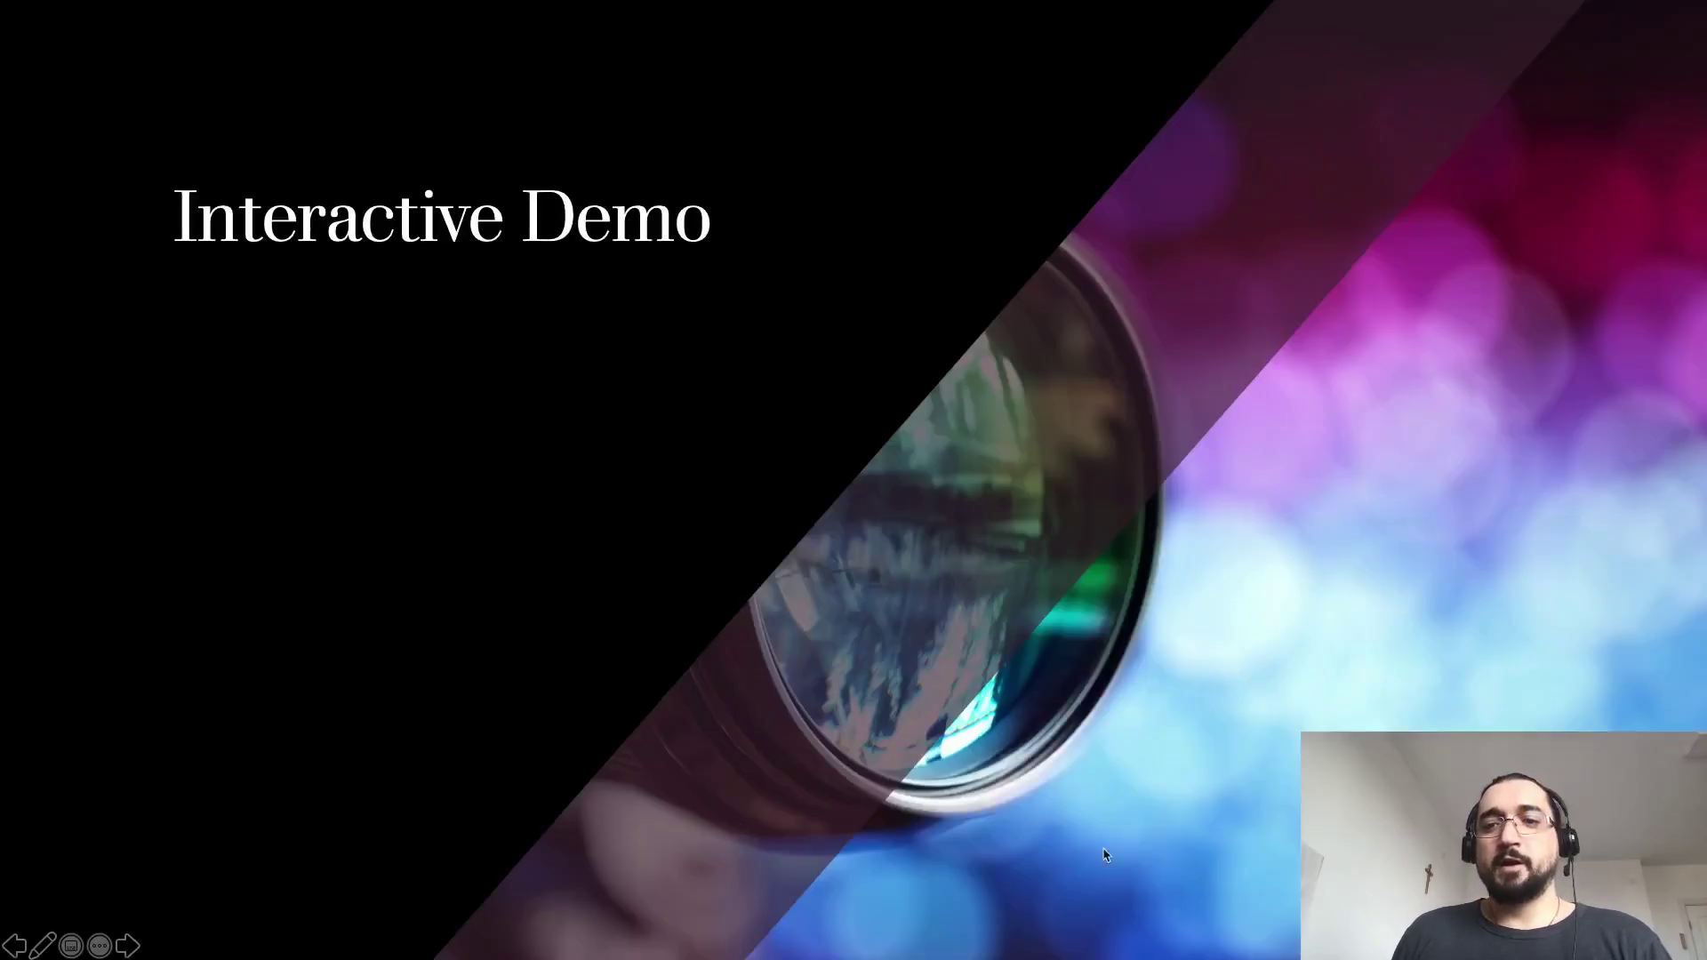
{"action": "key", "text": "Right"}
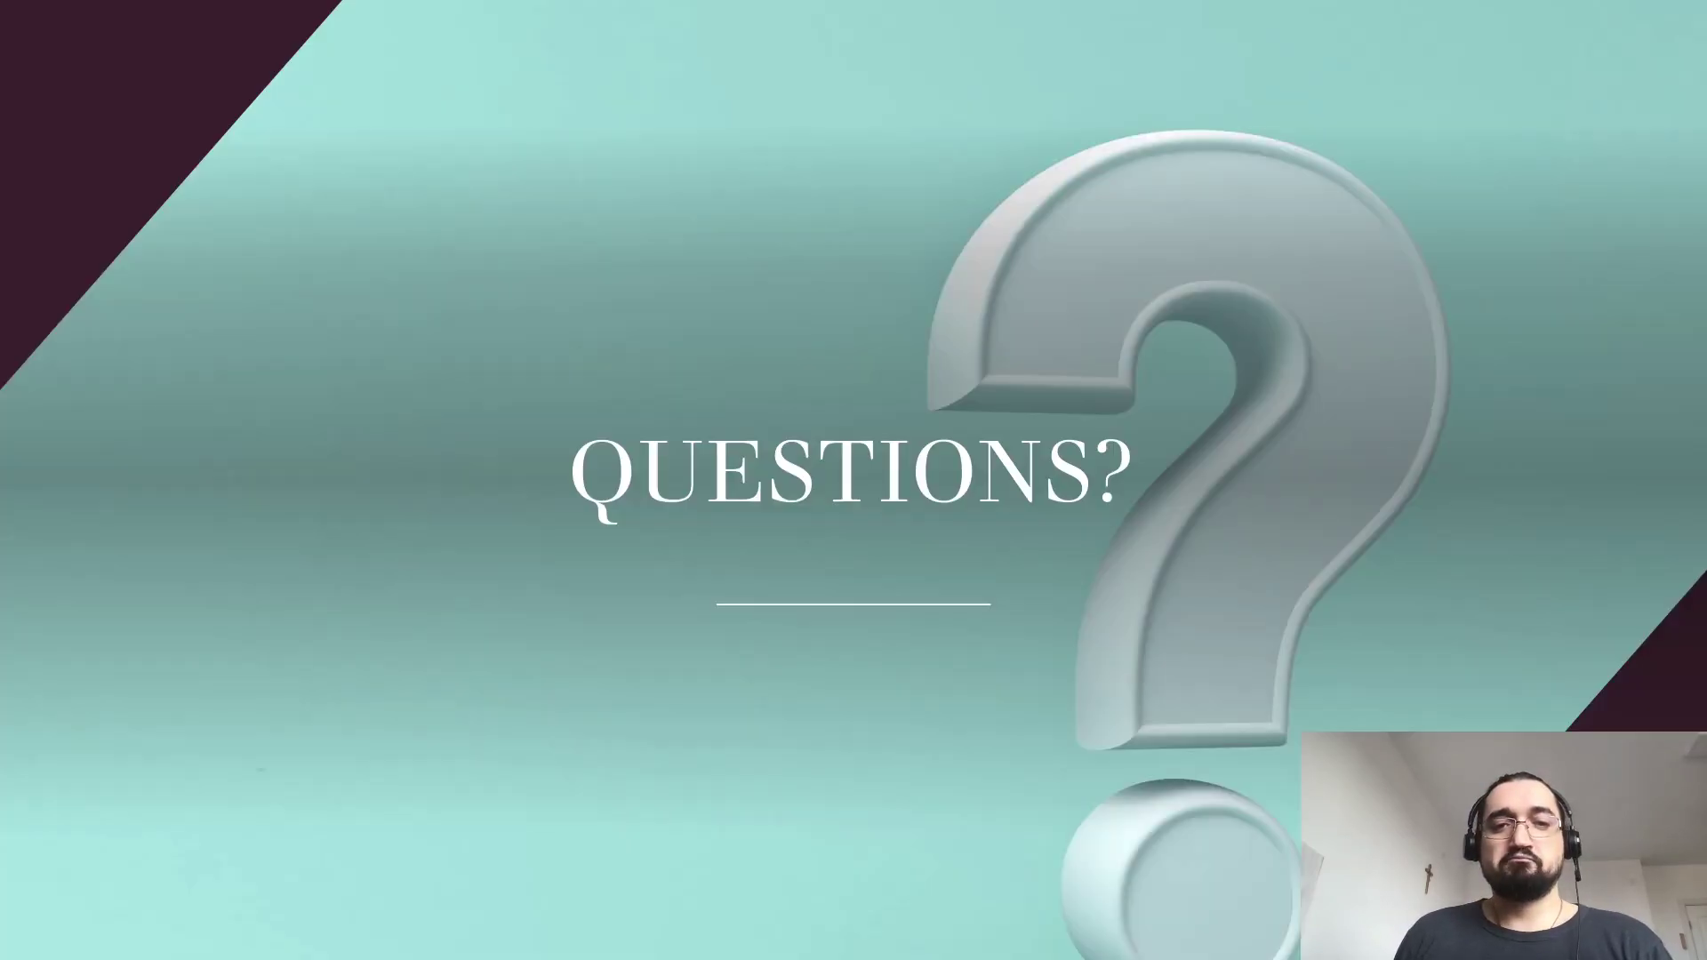